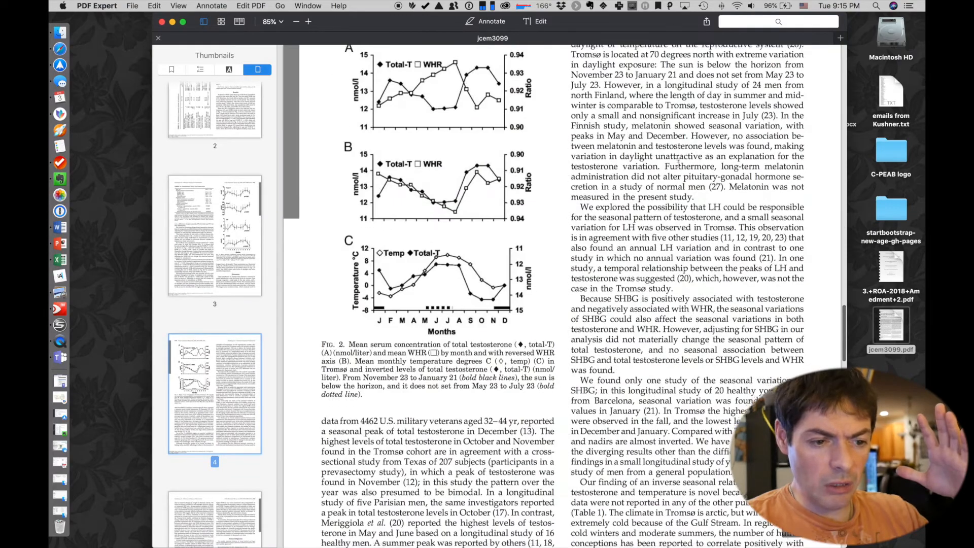
# Scroll the jcem3099 article down to its reference list, then close PDF Expert
pyautogui.scroll(-15, 679, 166)
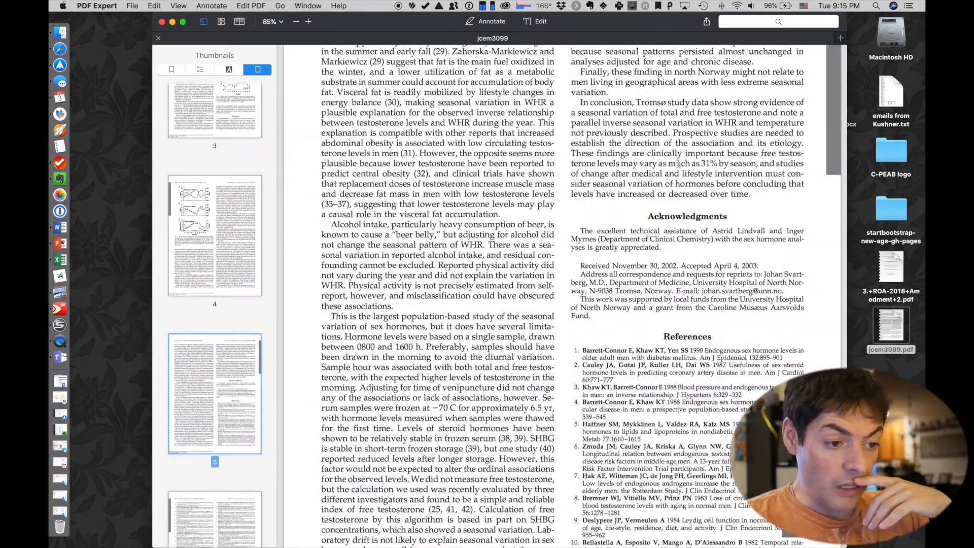
pyautogui.scroll(-8, 677, 163)
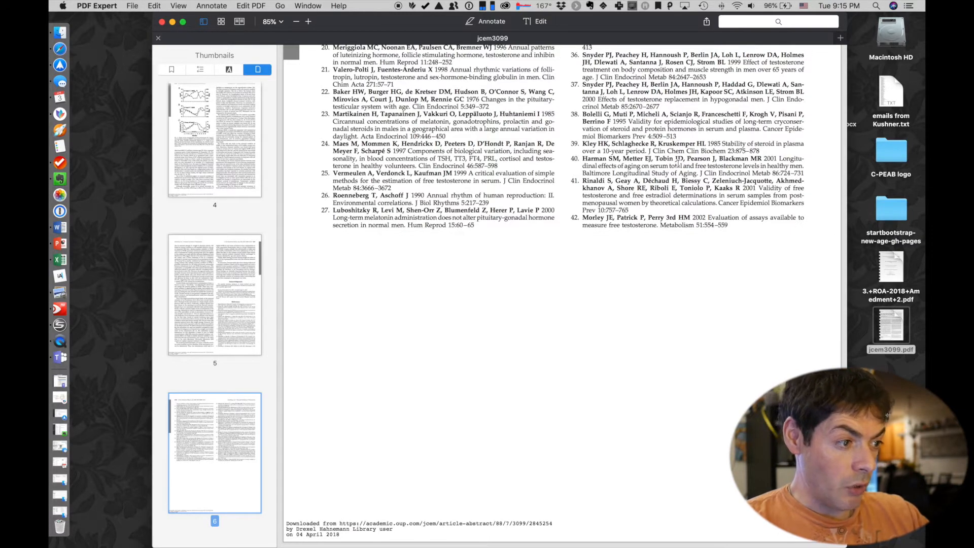
pyautogui.click(162, 22)
pyautogui.click(416, 127)
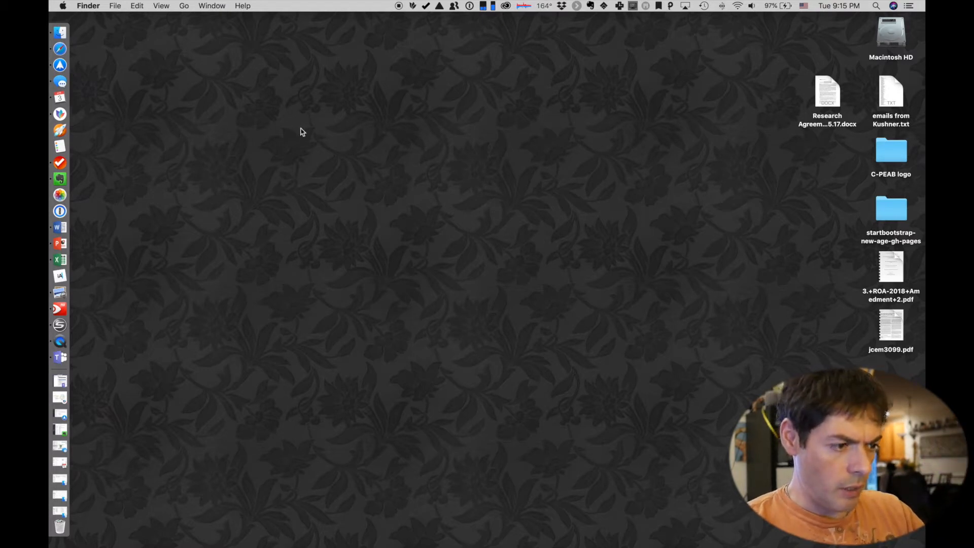
# Launch EndNote X8 and browse the 911 references in the PLASMA-2018-01-20 library
pyautogui.press('super+space')
pyautogui.press('Return')
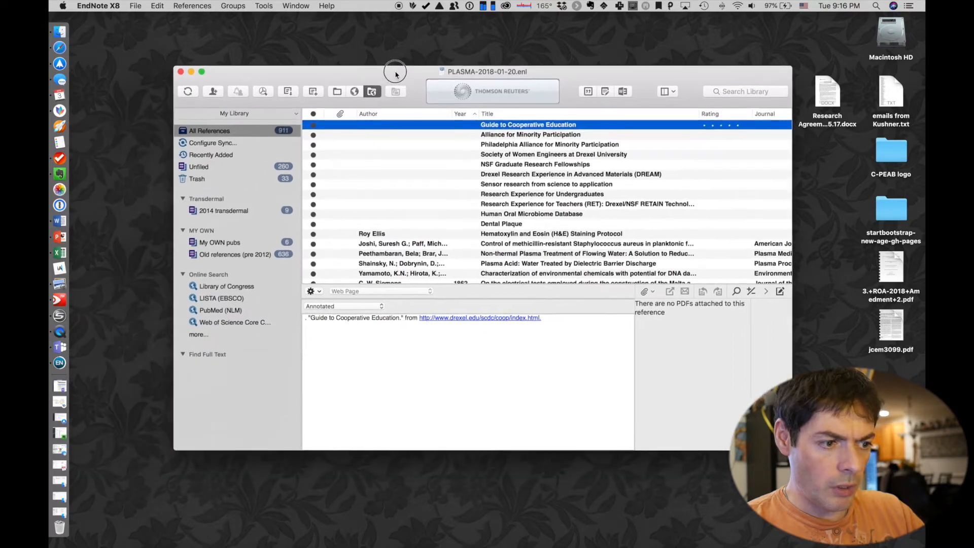
pyautogui.moveTo(396, 74); pyautogui.dragTo(463, 61)
pyautogui.scroll(-15, 486, 187)
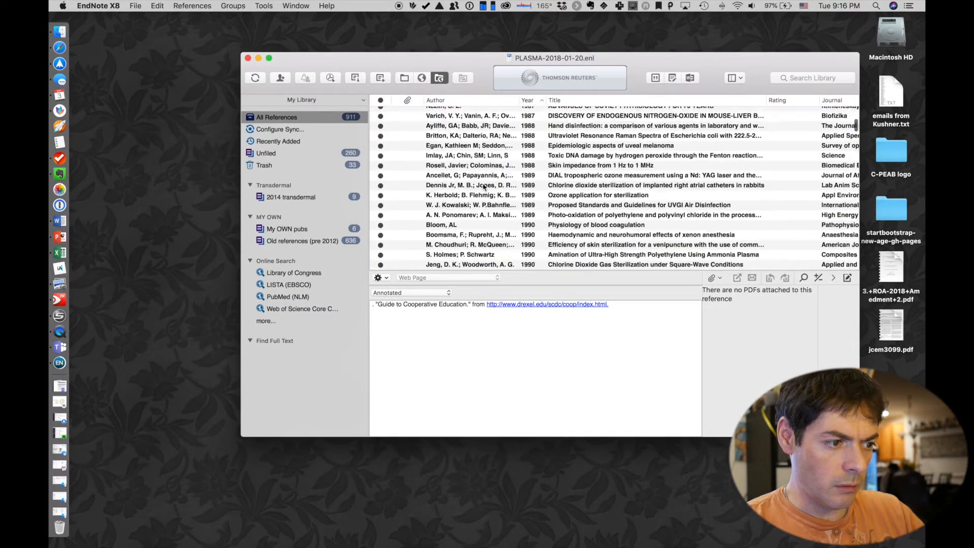
pyautogui.scroll(15, 486, 187)
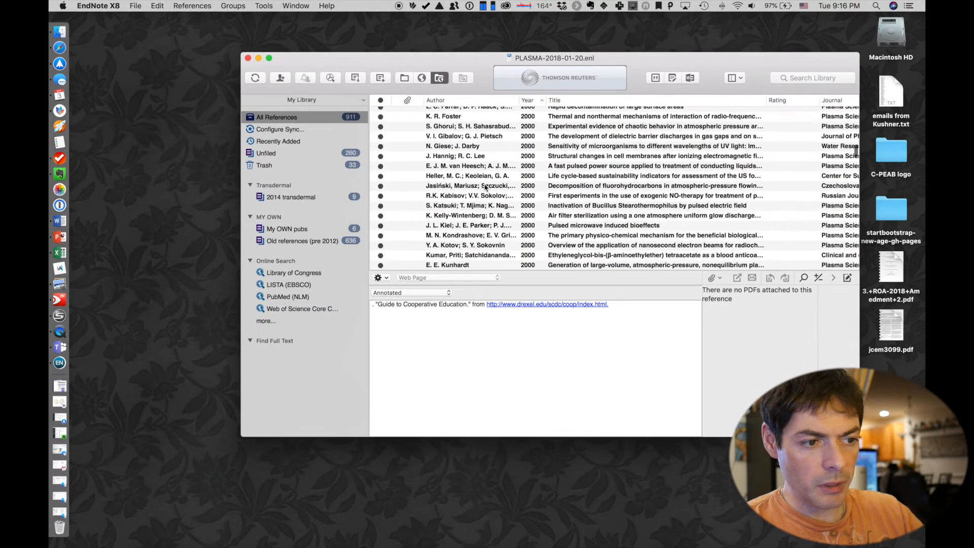
pyautogui.scroll(5, 485, 188)
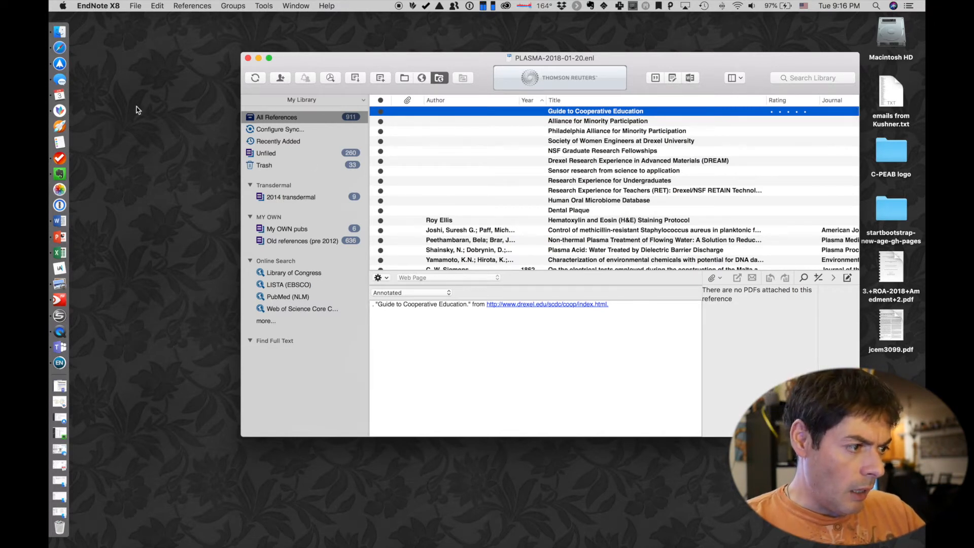
# Open jcem3099.pdf and copy the article's full title
pyautogui.click(68, 49)
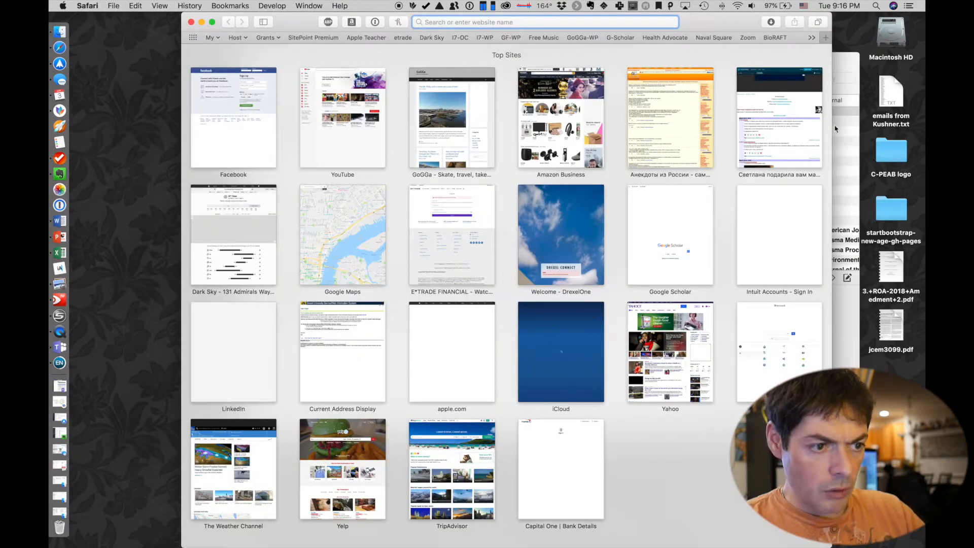
pyautogui.doubleClick(887, 323)
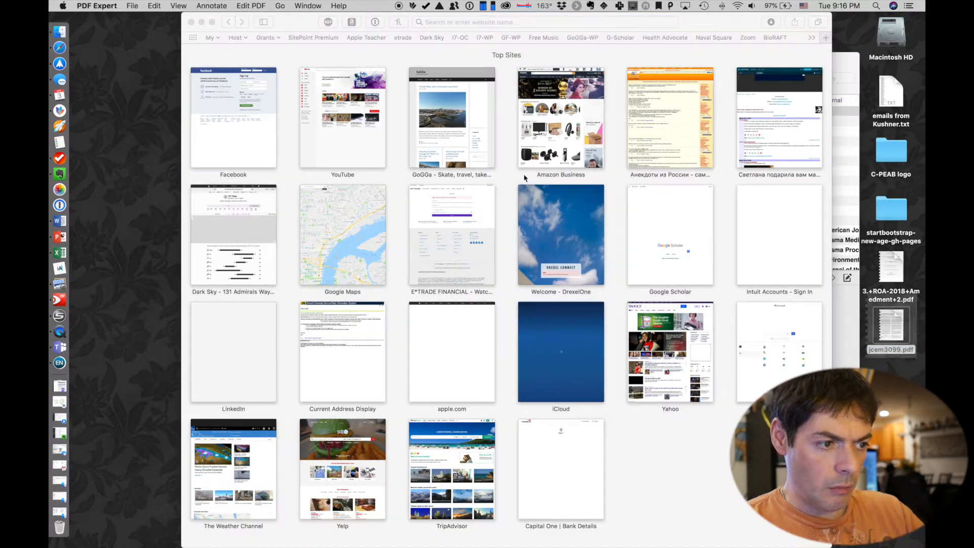
pyautogui.scroll(20, 442, 114)
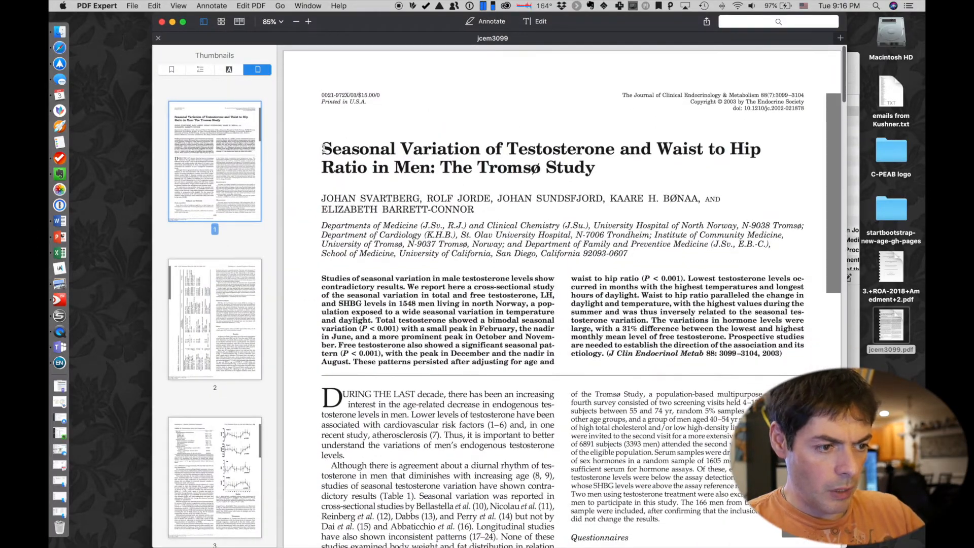
pyautogui.moveTo(322, 148); pyautogui.dragTo(595, 175)
pyautogui.press('super+c')
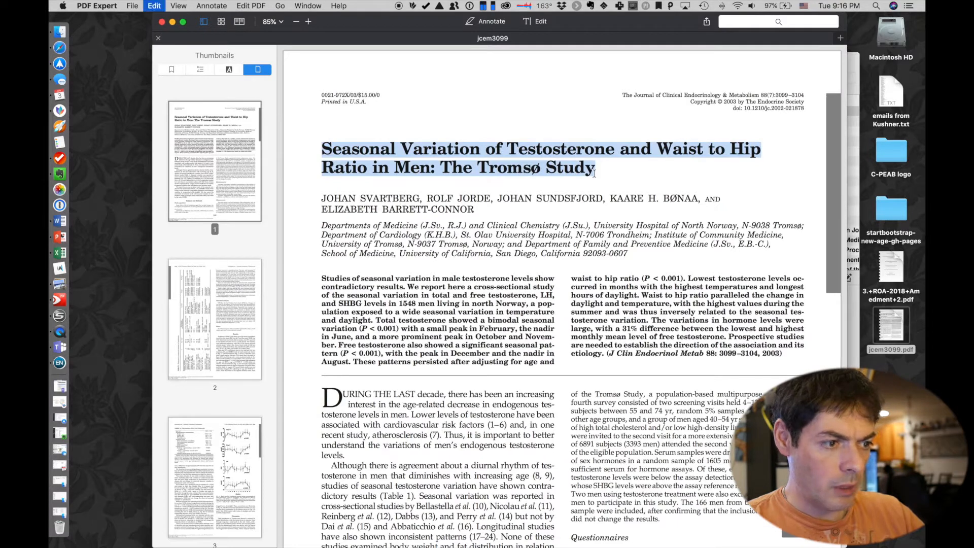
pyautogui.click(162, 24)
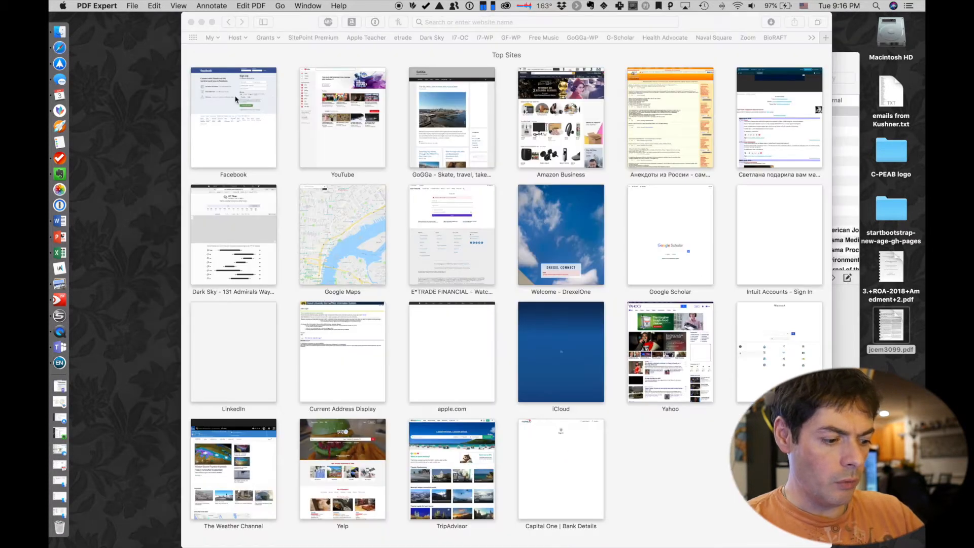
# Load Google Scholar through the Drexel ezproxy, sign in, and search the pasted title
pyautogui.click(431, 30)
pyautogui.write('scholar-google-com.ezproxy2.library.drexel.edu')
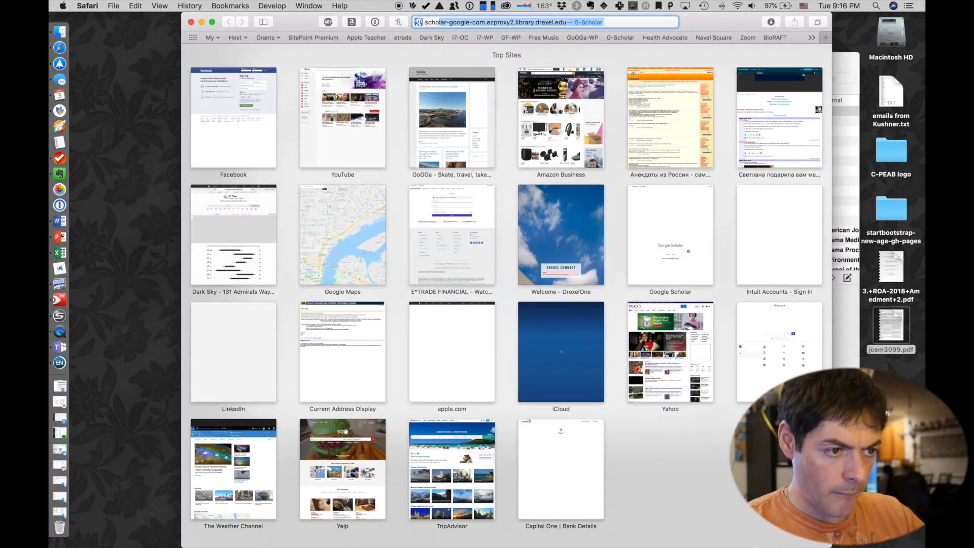
pyautogui.press('Return')
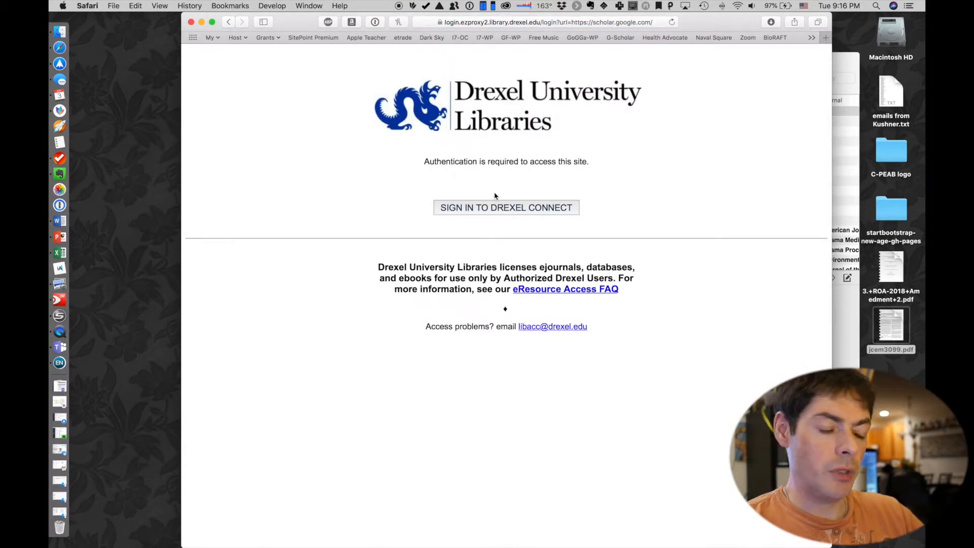
pyautogui.click(507, 207)
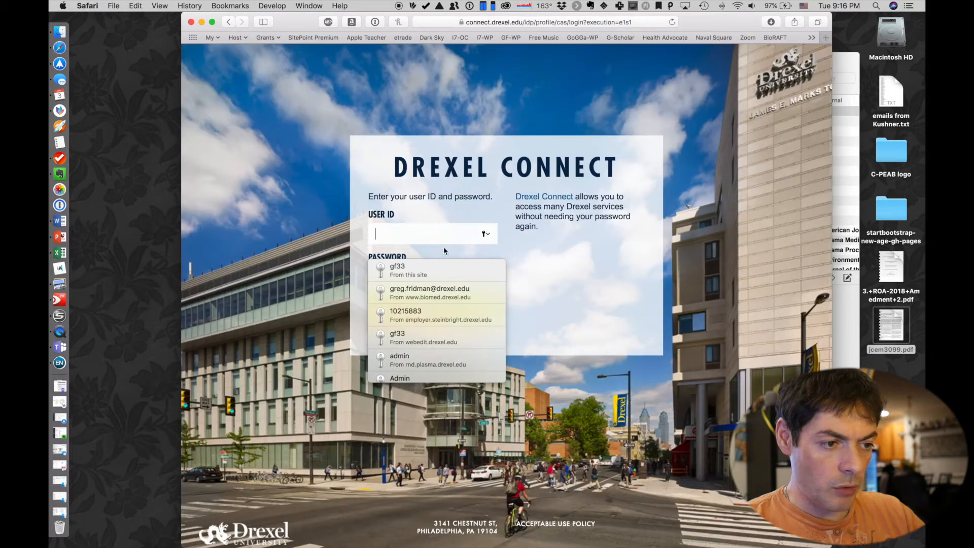
pyautogui.click(444, 268)
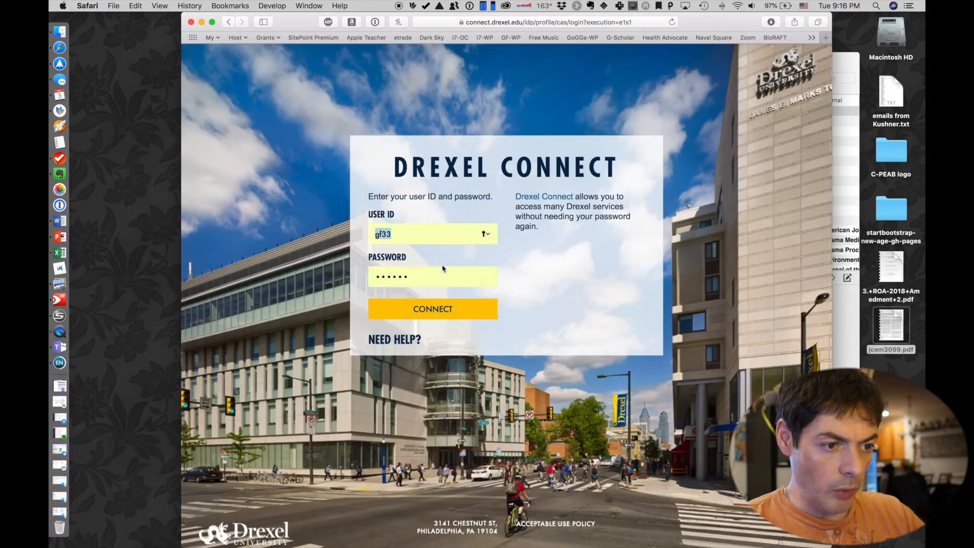
pyautogui.click(441, 304)
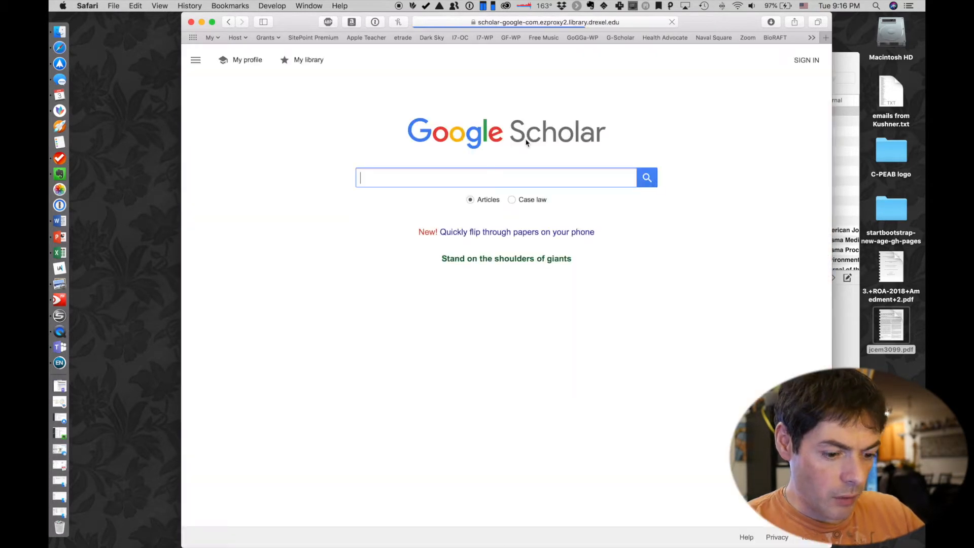
pyautogui.press('super+v')
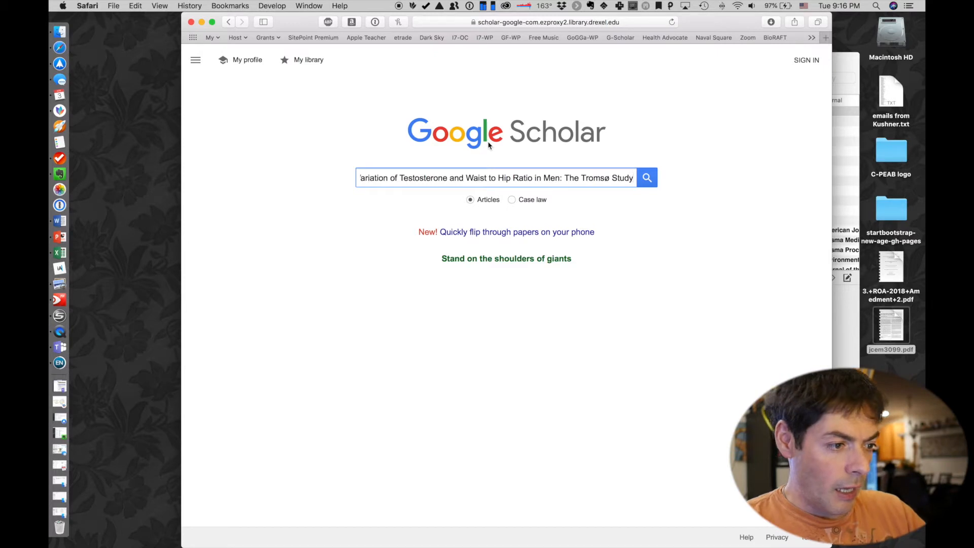
pyautogui.press('Return')
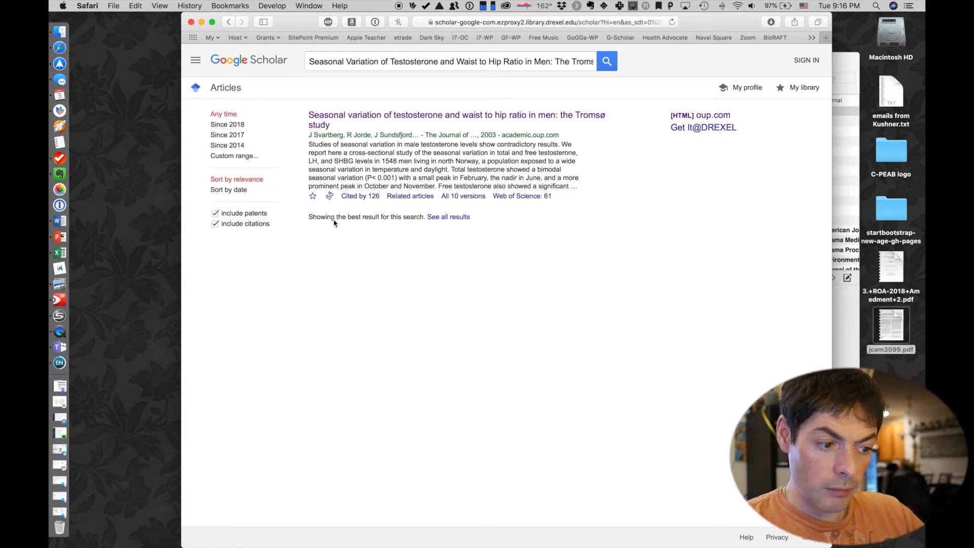
# Download the search result's citation in EndNote format and close Safari
pyautogui.click(331, 199)
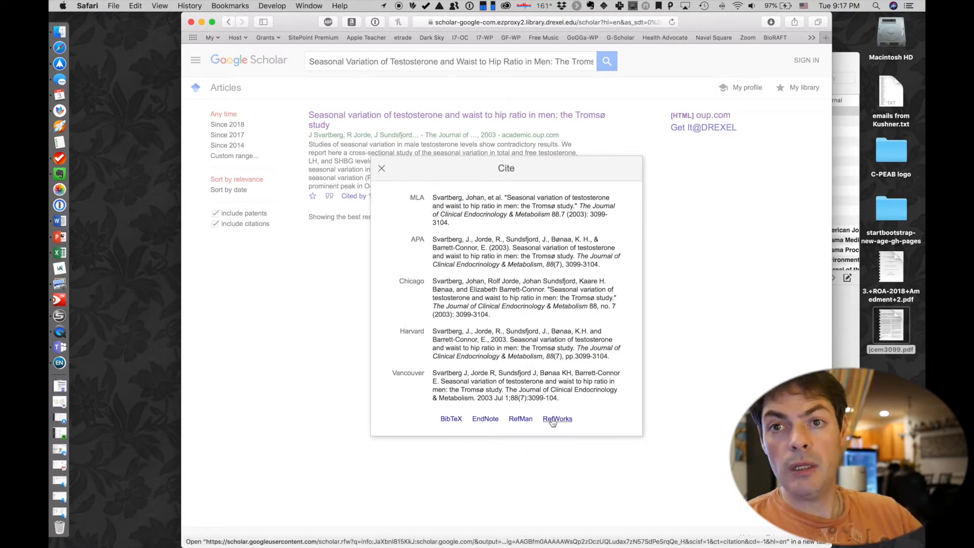
pyautogui.click(485, 421)
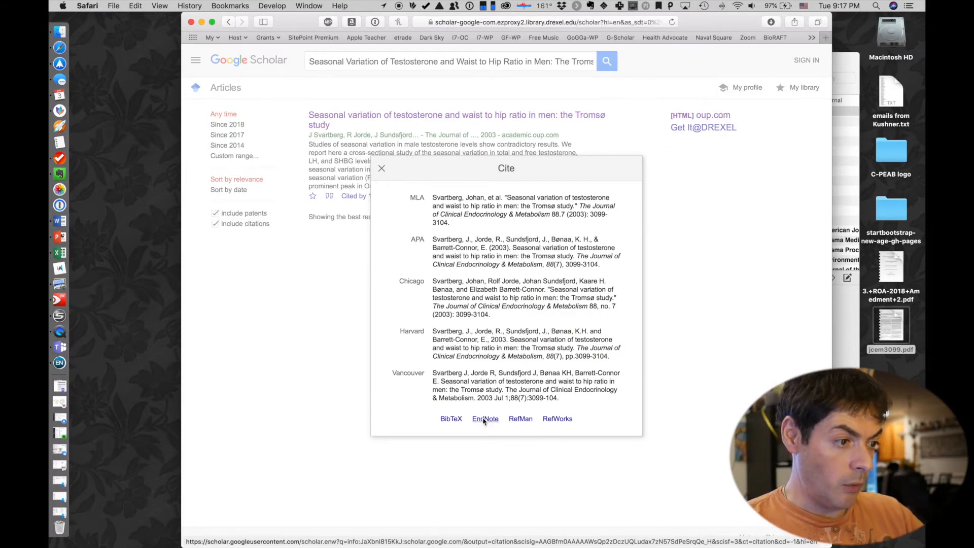
pyautogui.click(191, 22)
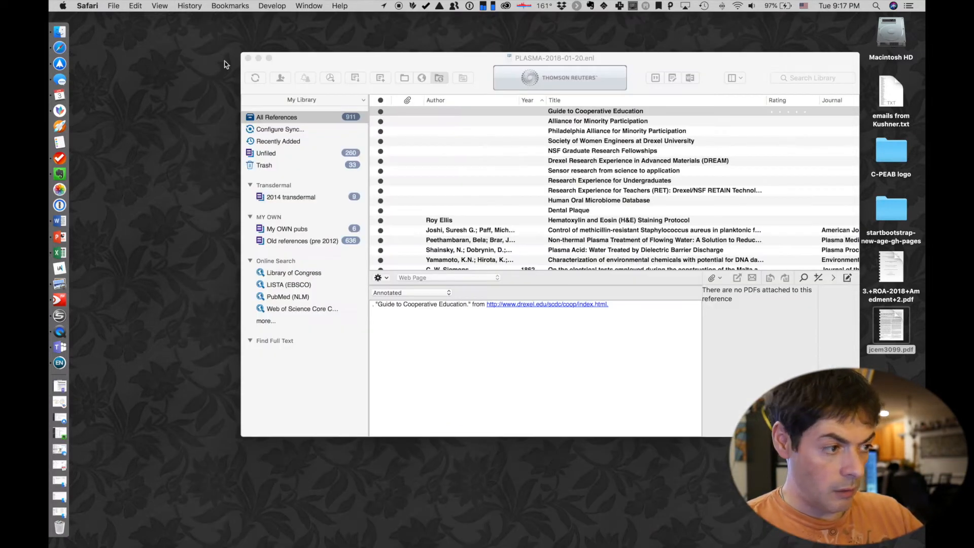
# Import scholar.enw from the Downloads folder into the EndNote library
pyautogui.click(129, 93)
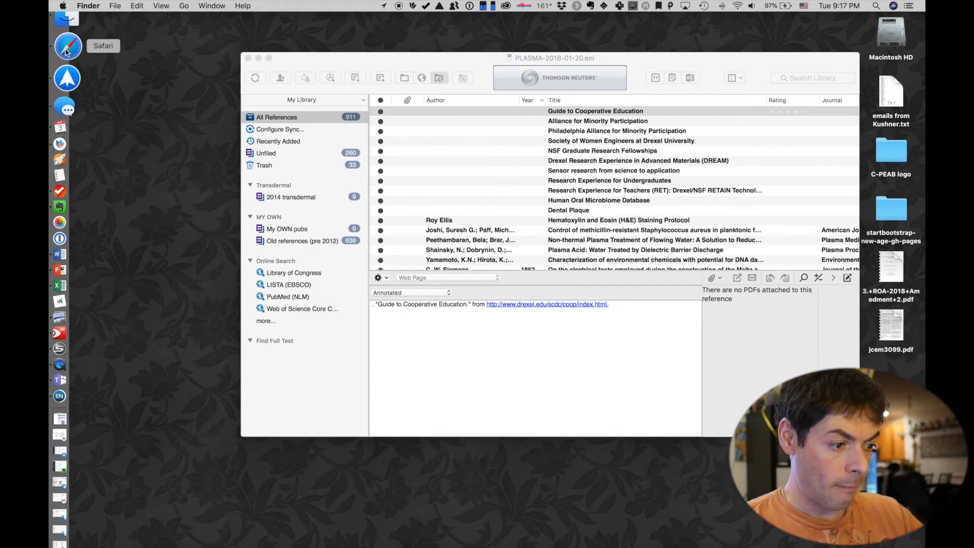
pyautogui.click(70, 33)
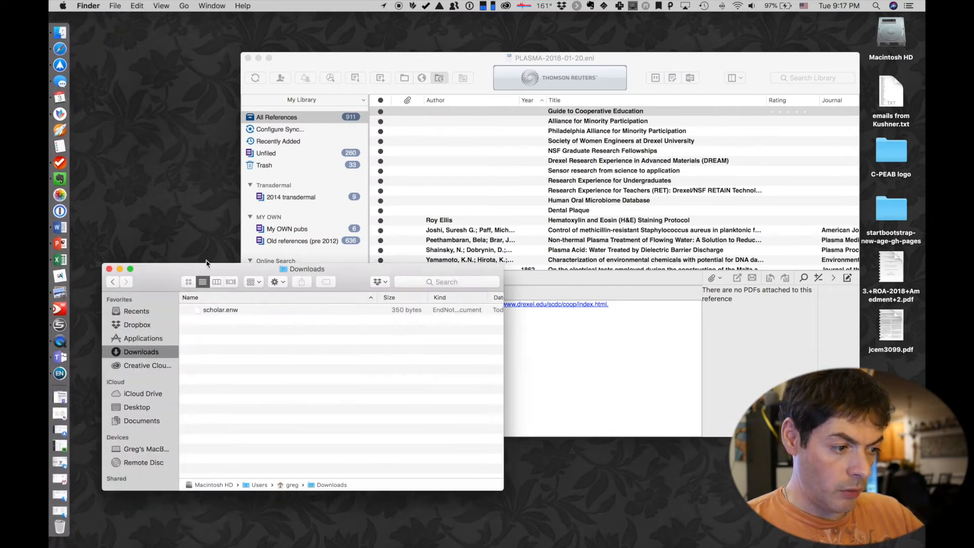
pyautogui.click(219, 311)
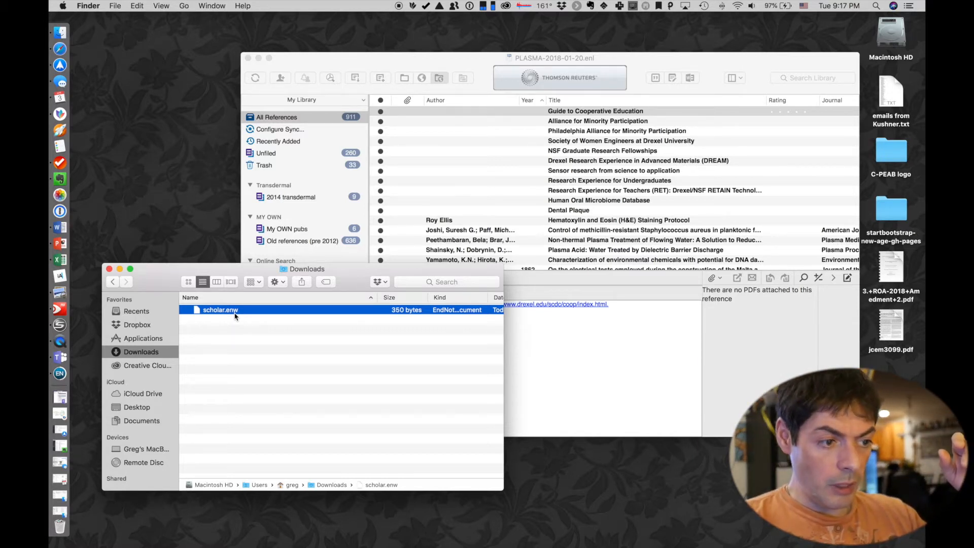
pyautogui.doubleClick(227, 310)
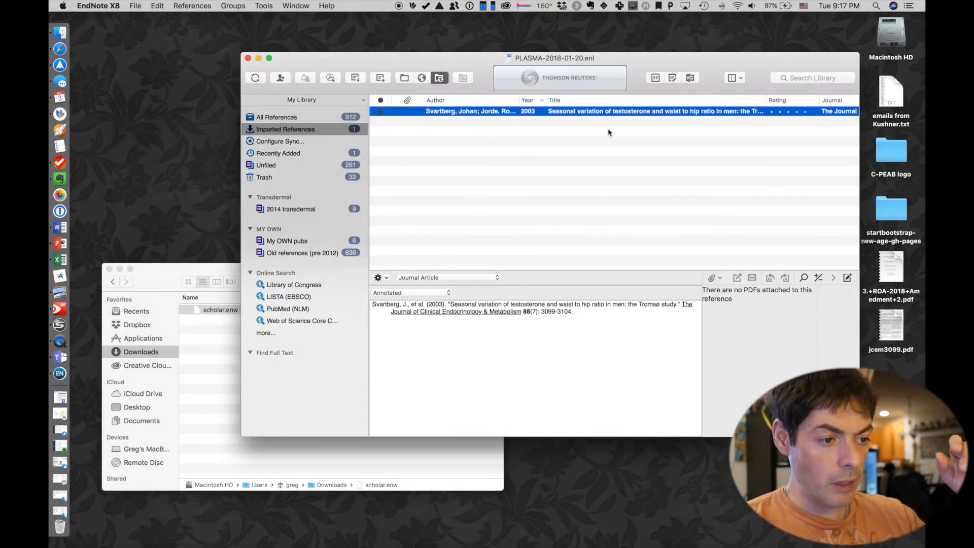
pyautogui.doubleClick(559, 113)
pyautogui.scroll(-15, 395, 165)
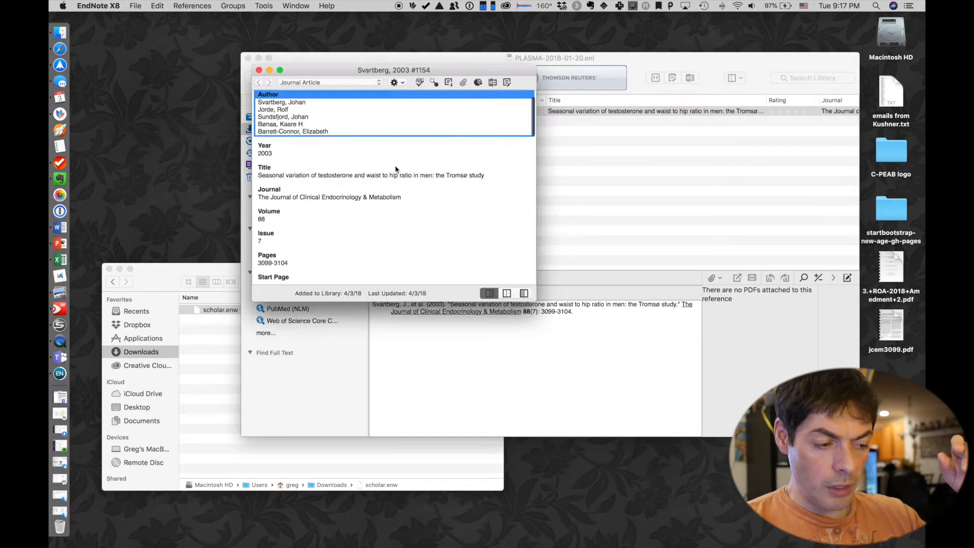
pyautogui.scroll(15, 396, 169)
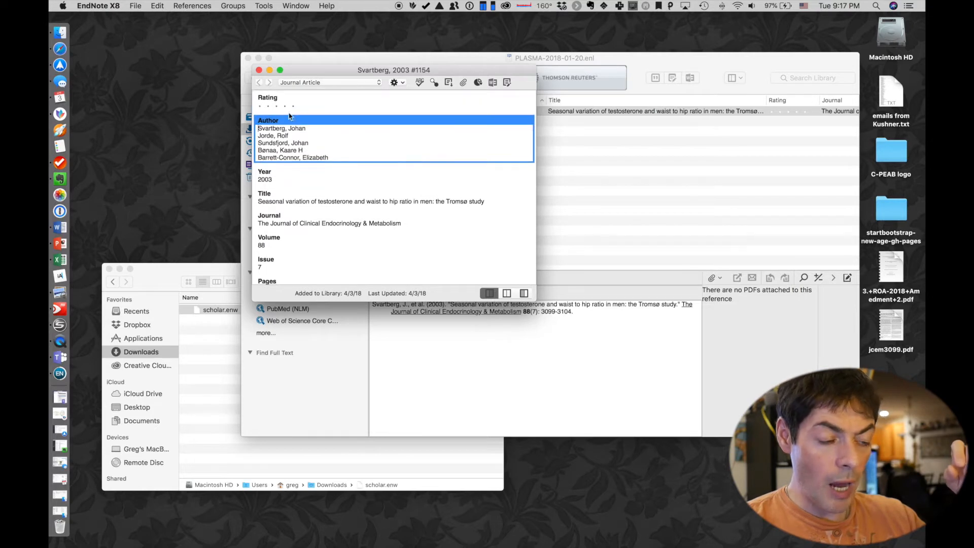
pyautogui.click(259, 71)
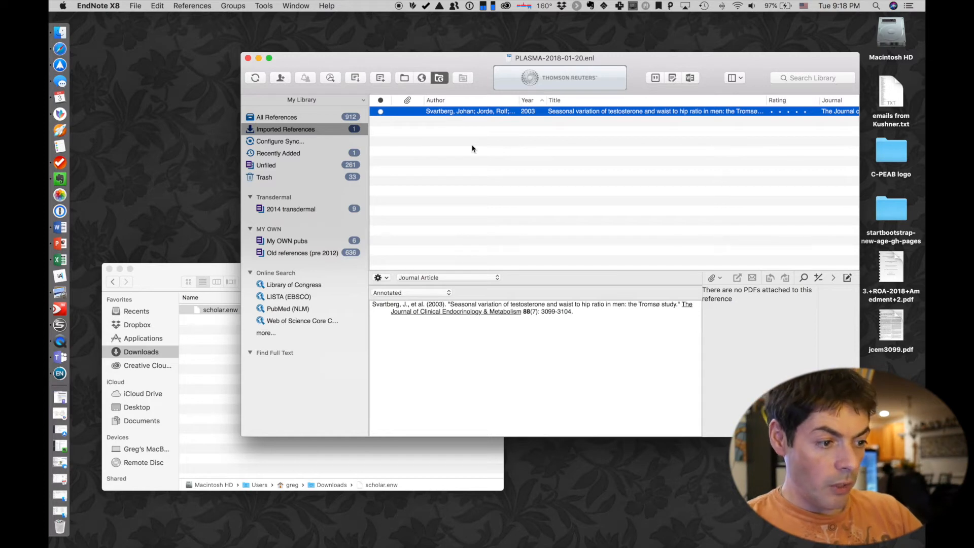
# Launch Word, create a blank document, and make it fill the screen
pyautogui.press('super+space')
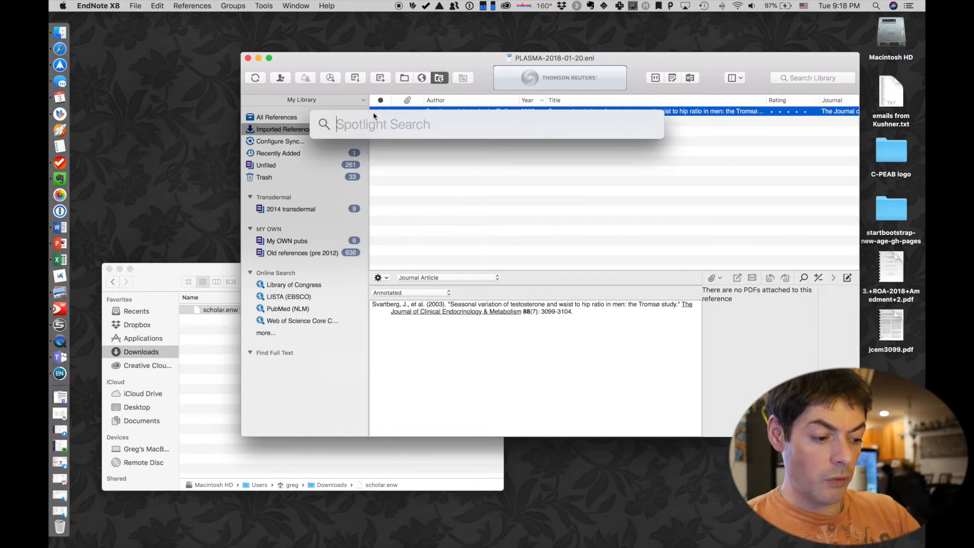
pyautogui.write('word')
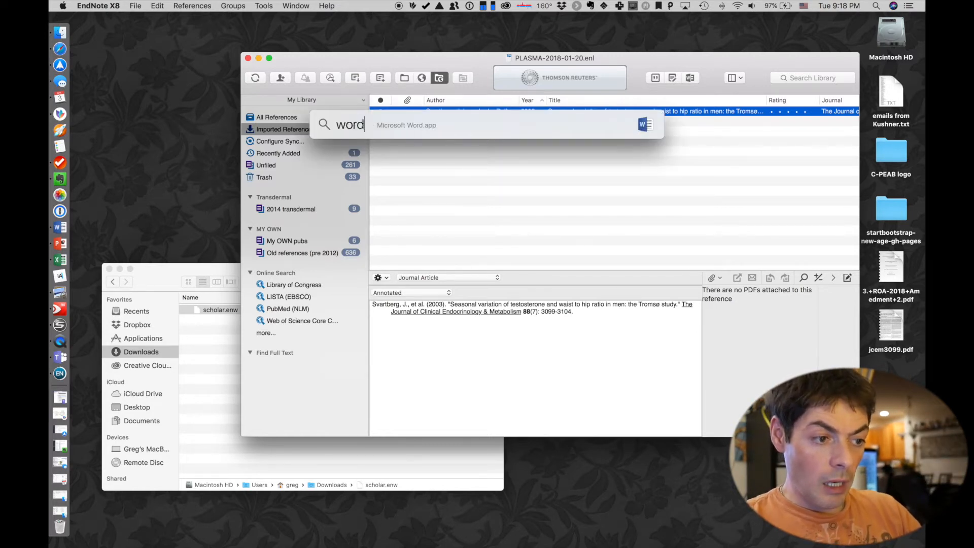
pyautogui.press('Return')
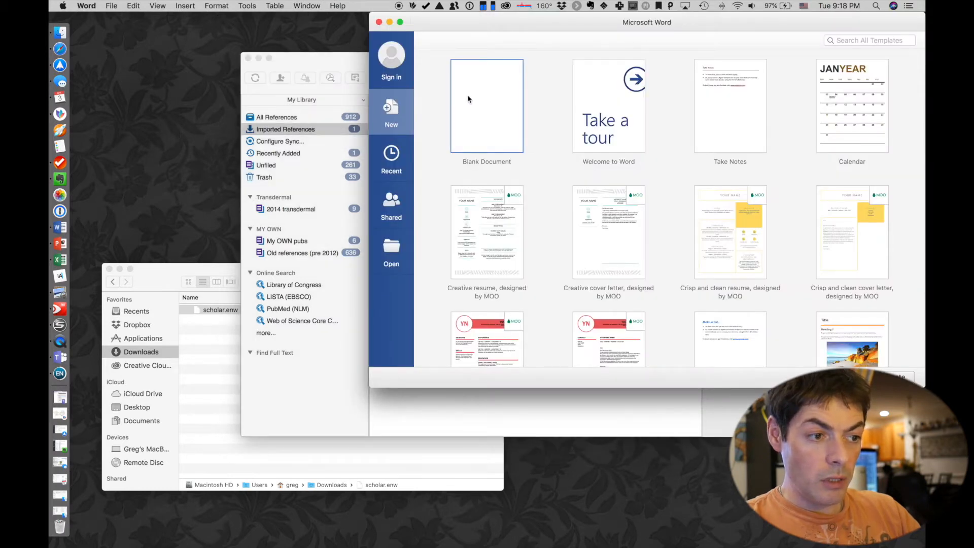
pyautogui.doubleClick(463, 102)
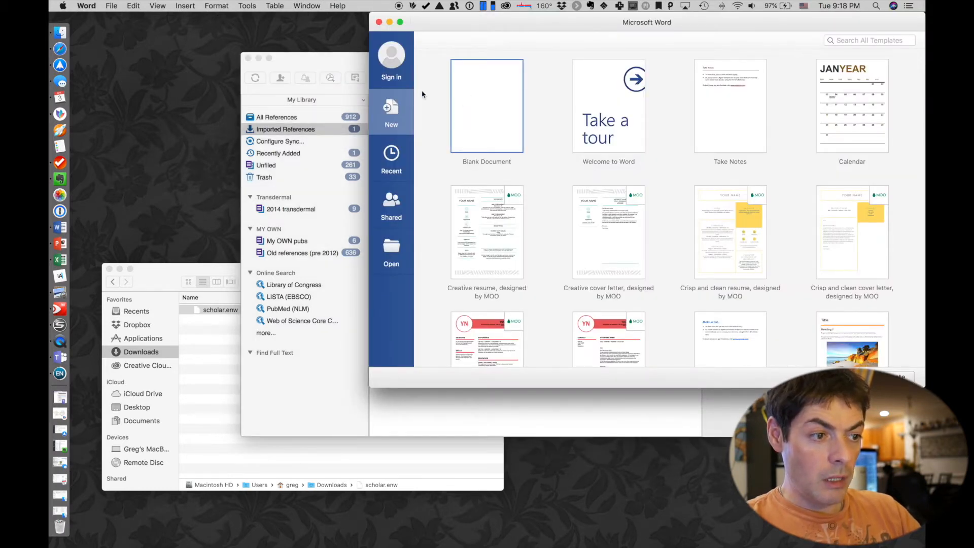
pyautogui.moveTo(479, 24); pyautogui.dragTo(529, 19)
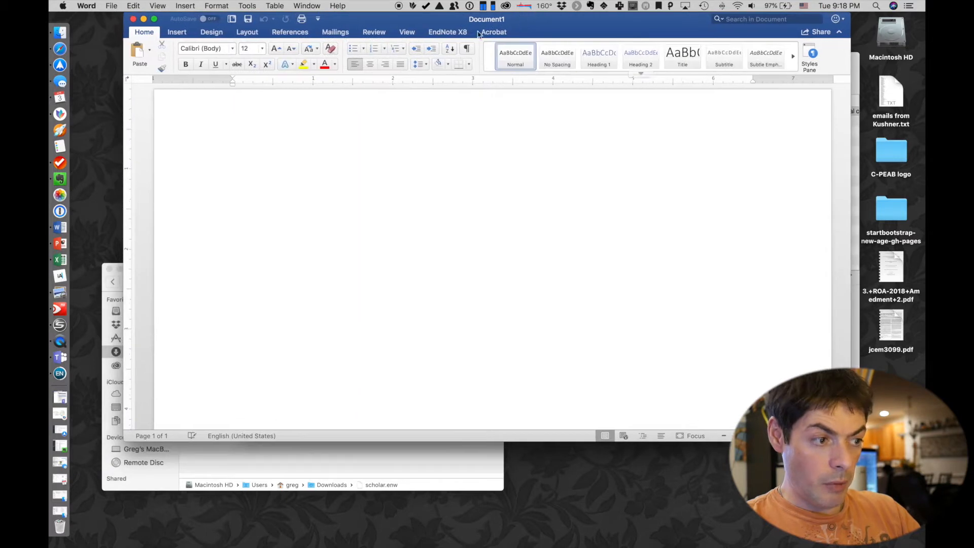
pyautogui.press('ctrl+super+f')
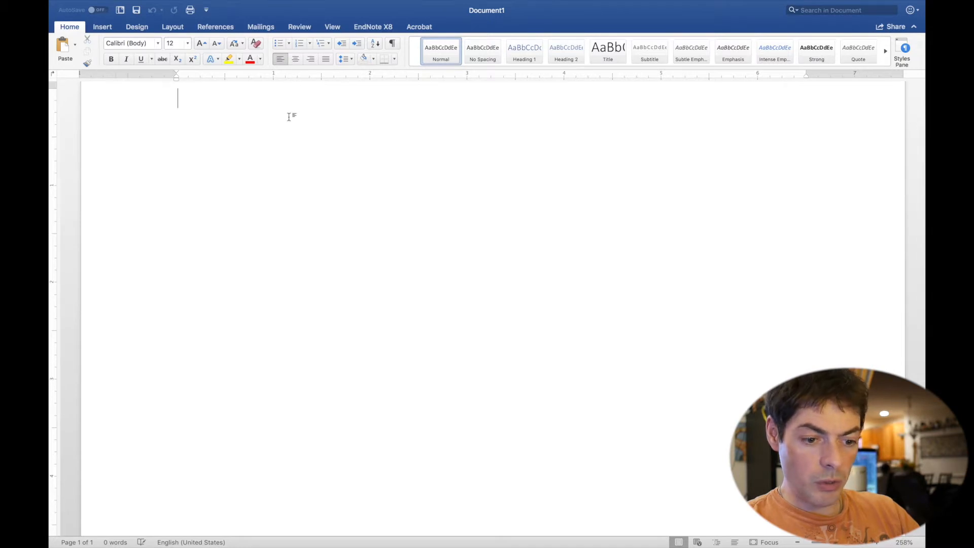
pyautogui.doubleClick(289, 85)
pyautogui.scroll(10, 297, 142)
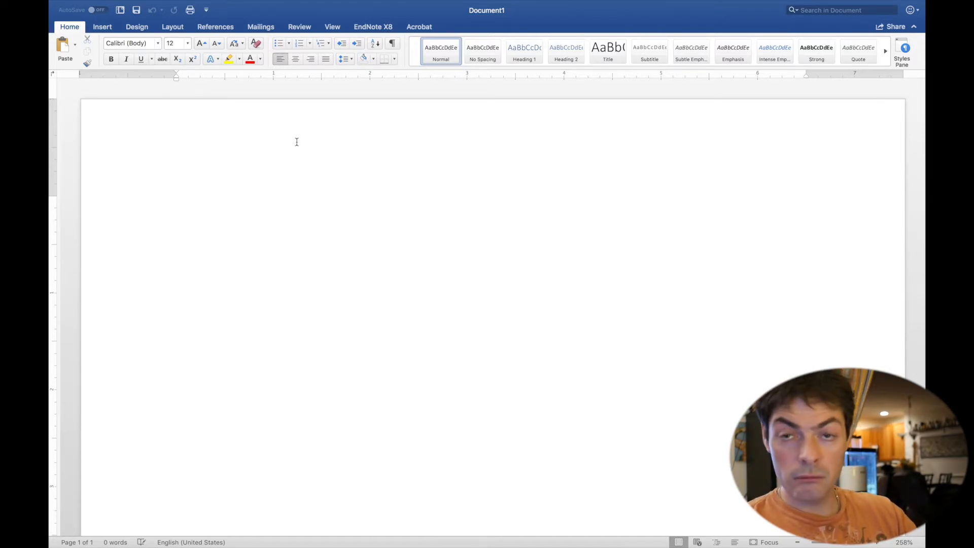
# Type the front matter lines: Title, Author 1, Affiliation, Abstract, Text, Keywords:
pyautogui.write('Title ')
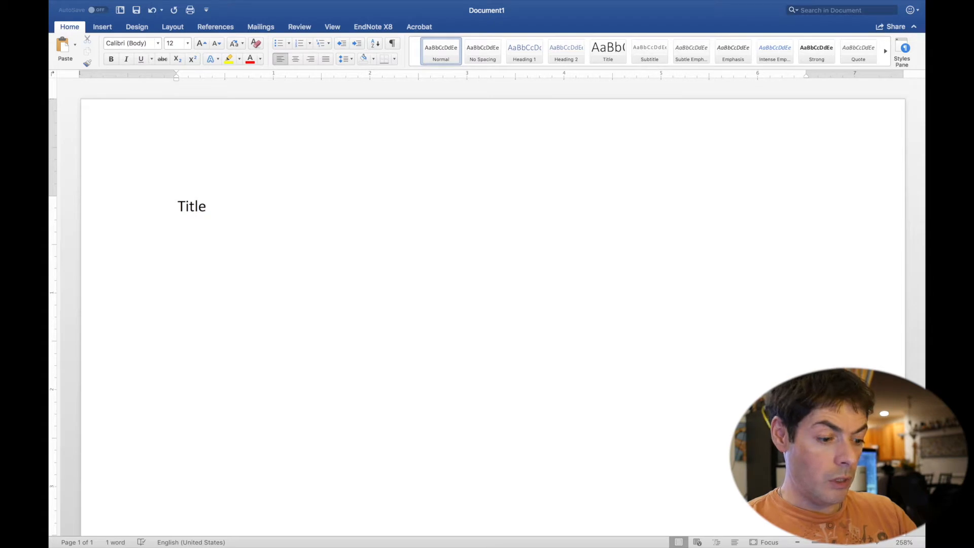
pyautogui.write('A')
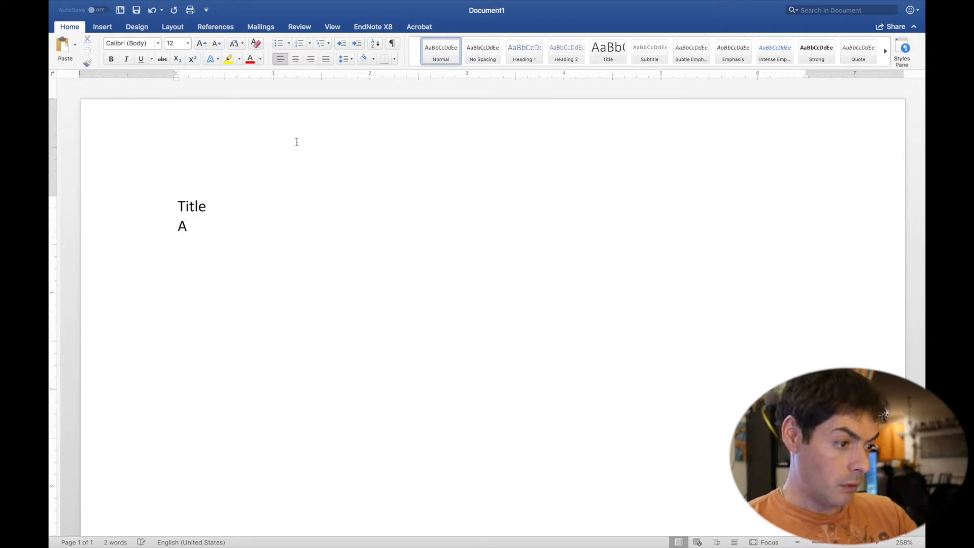
pyautogui.write('utho')
pyautogui.press('BackSpace')
pyautogui.write('h')
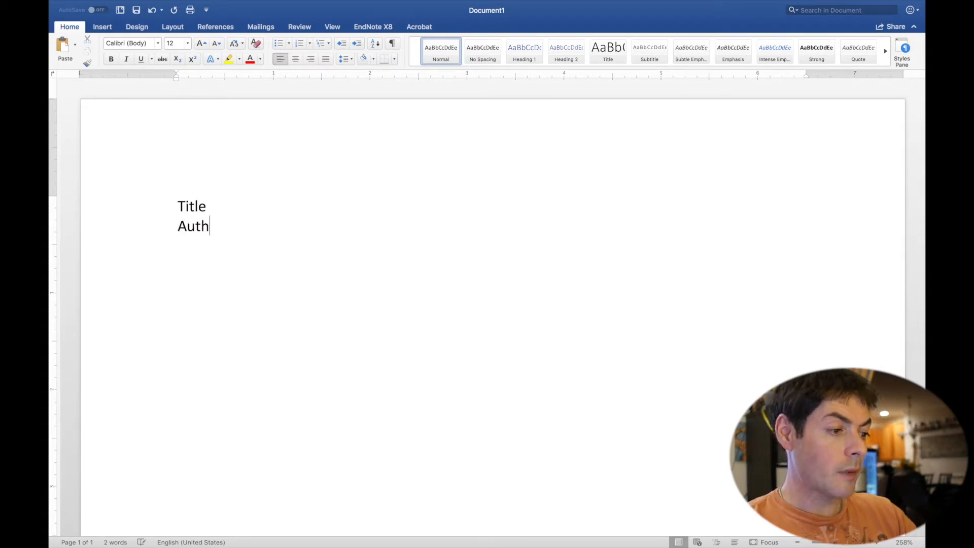
pyautogui.write('or 1 ')
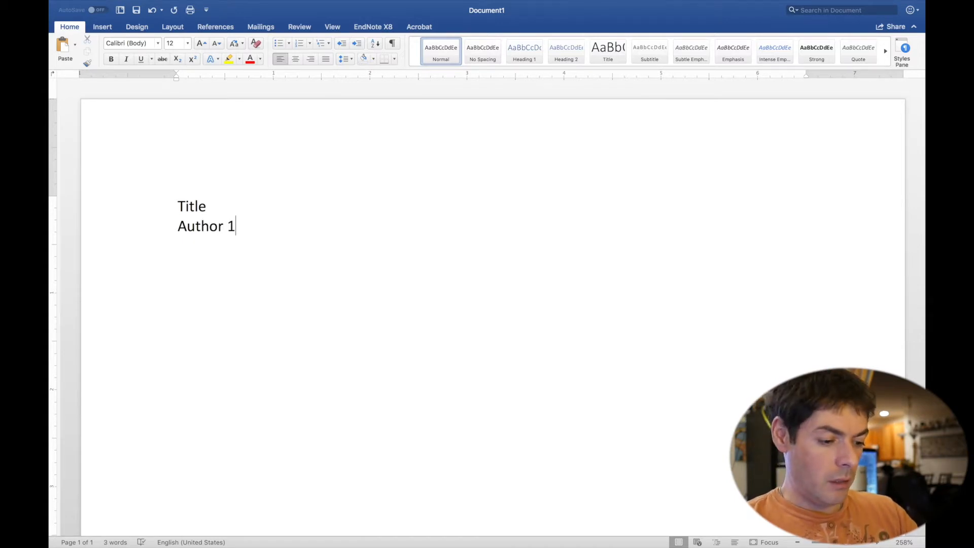
pyautogui.write('Af')
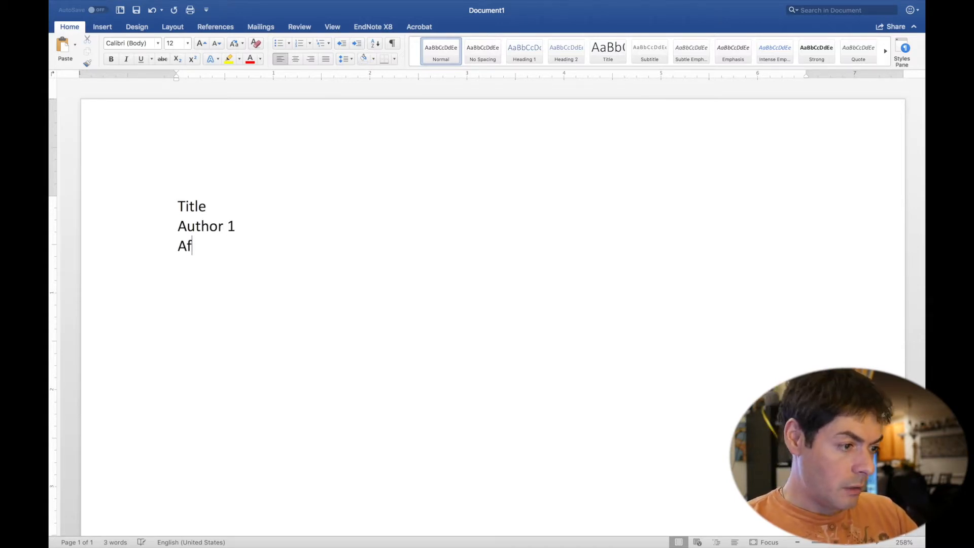
pyautogui.write('filiation')
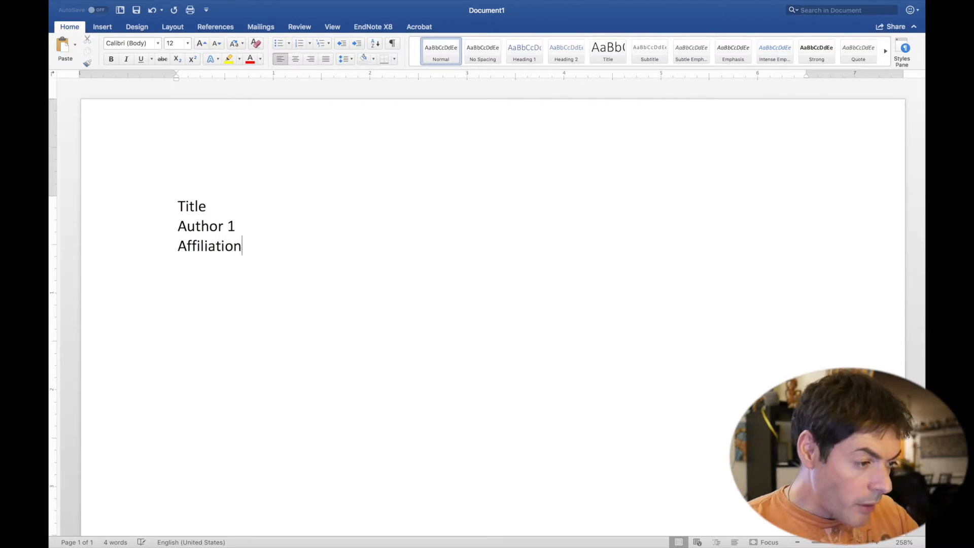
pyautogui.press('BackSpace')
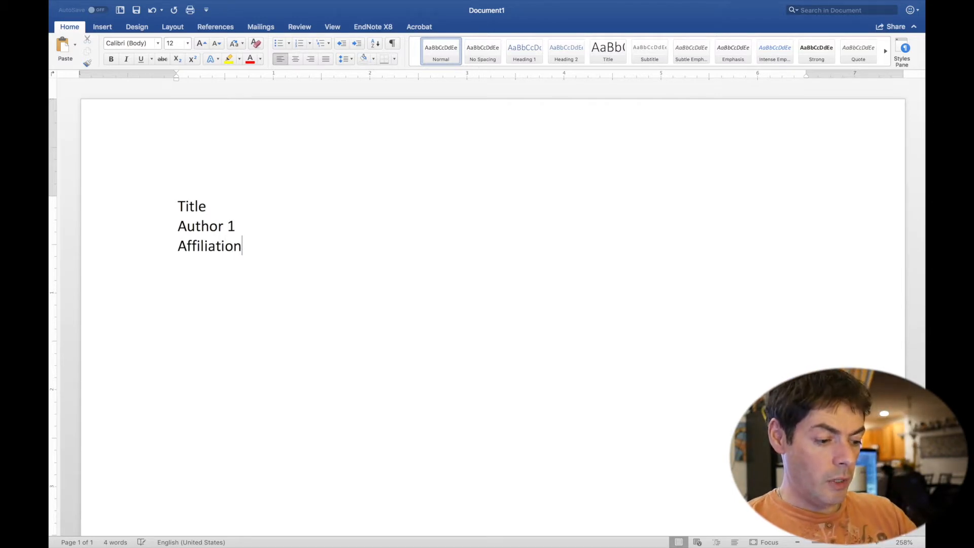
pyautogui.press('Return')
pyautogui.write('Abstract')
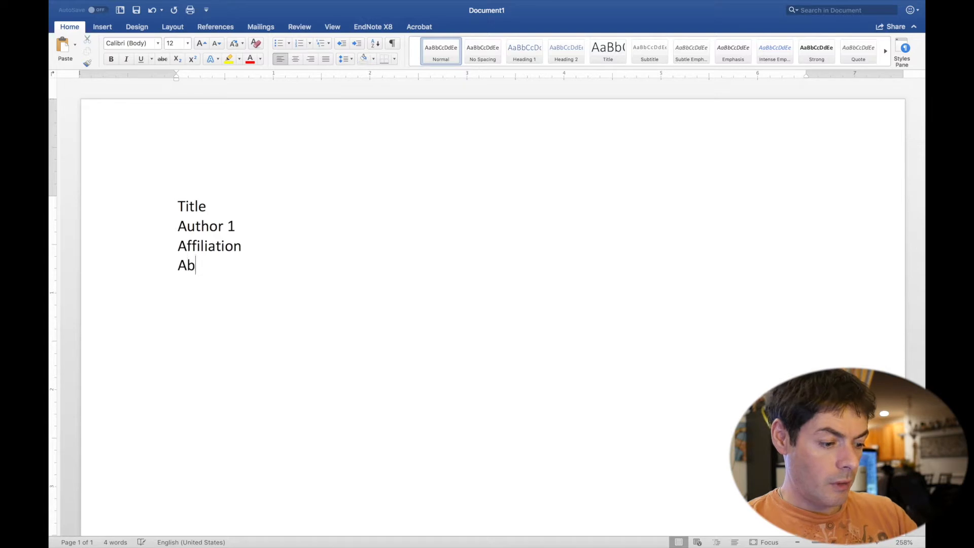
pyautogui.press('Return')
pyautogui.write('Text')
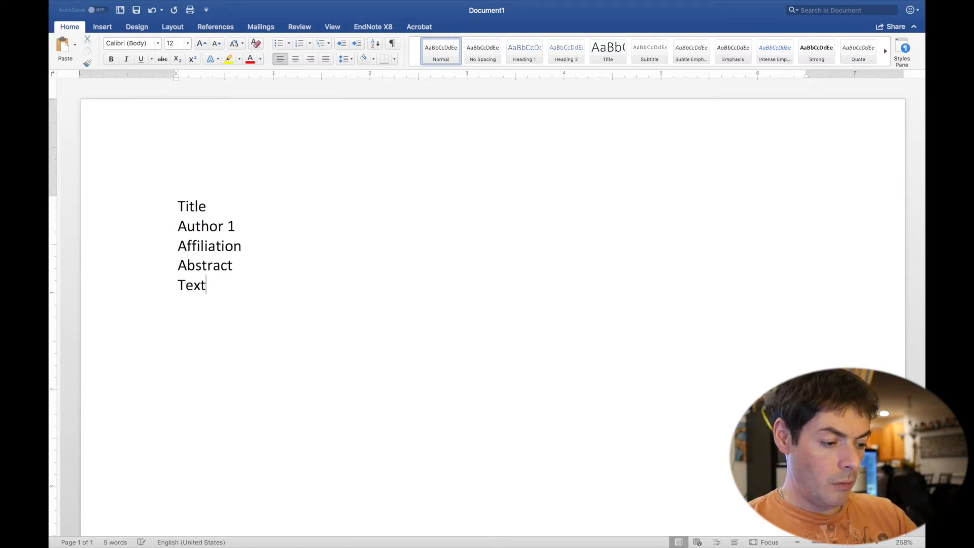
pyautogui.press('Return')
pyautogui.write('Keywords:')
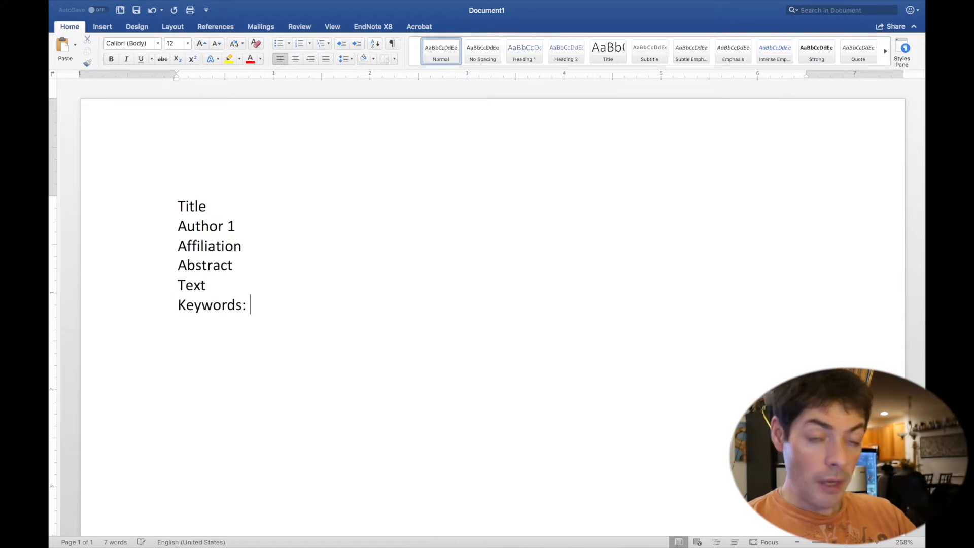
pyautogui.press('Return')
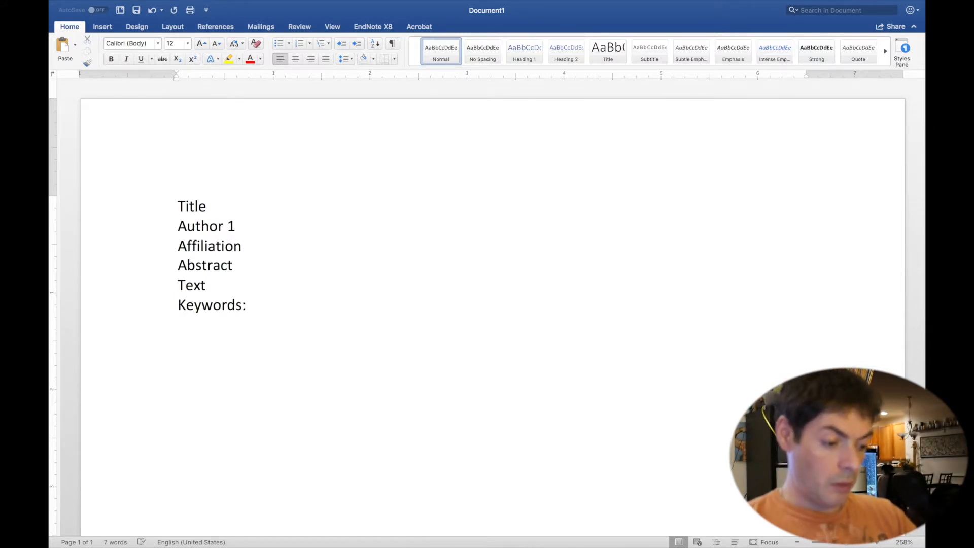
# Add Introduction, Materials and Methods, and Results headings, each followed by a Text line
pyautogui.write('Introdu')
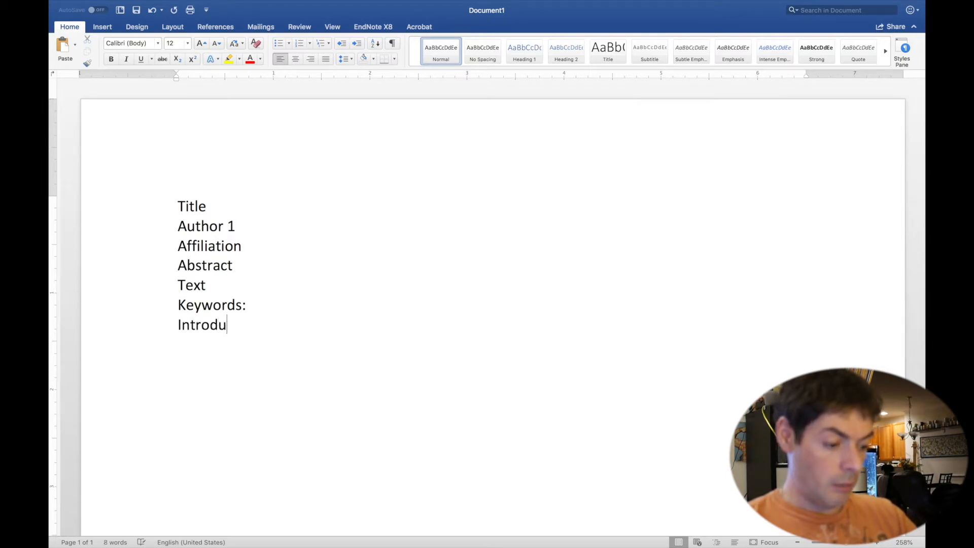
pyautogui.write('ction')
pyautogui.press('Return')
pyautogui.write('Text')
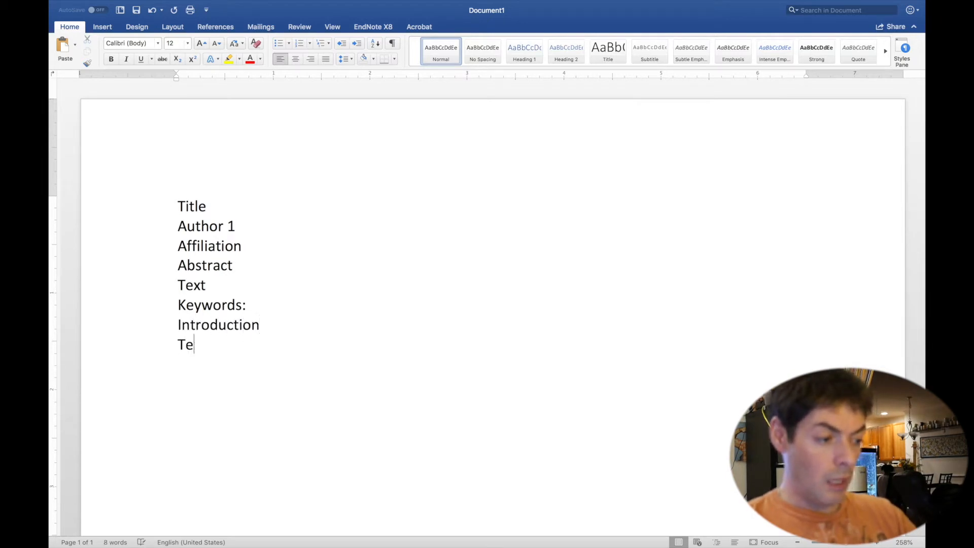
pyautogui.press('Return')
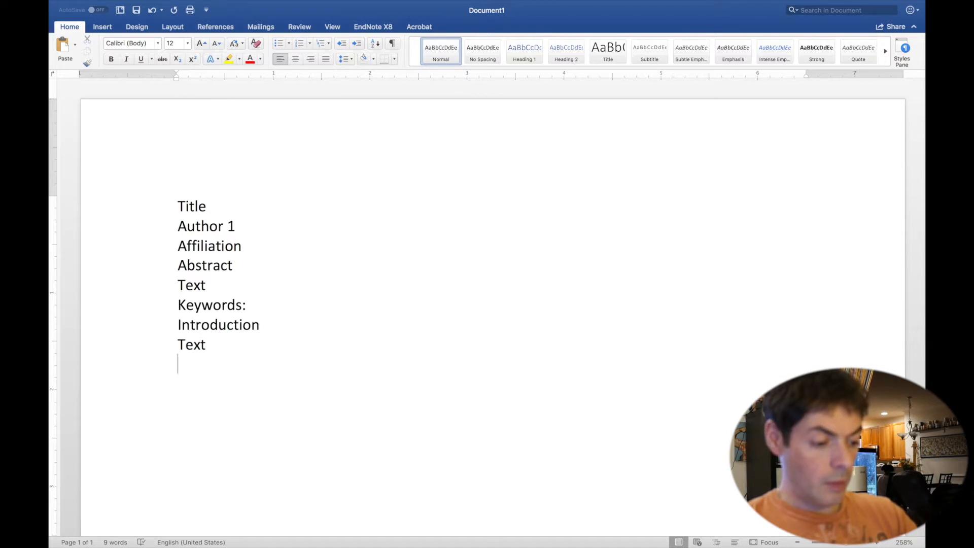
pyautogui.write('Mater')
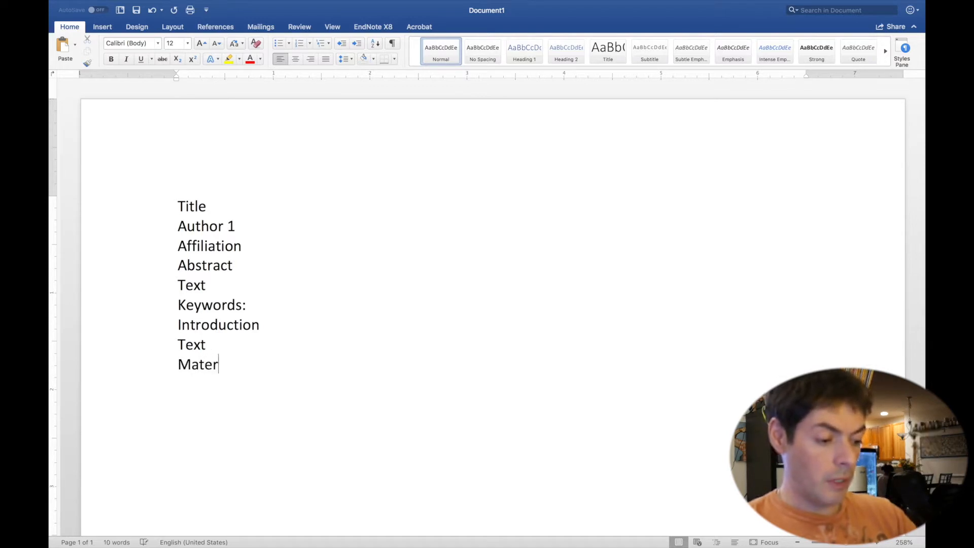
pyautogui.write('ials and Meth')
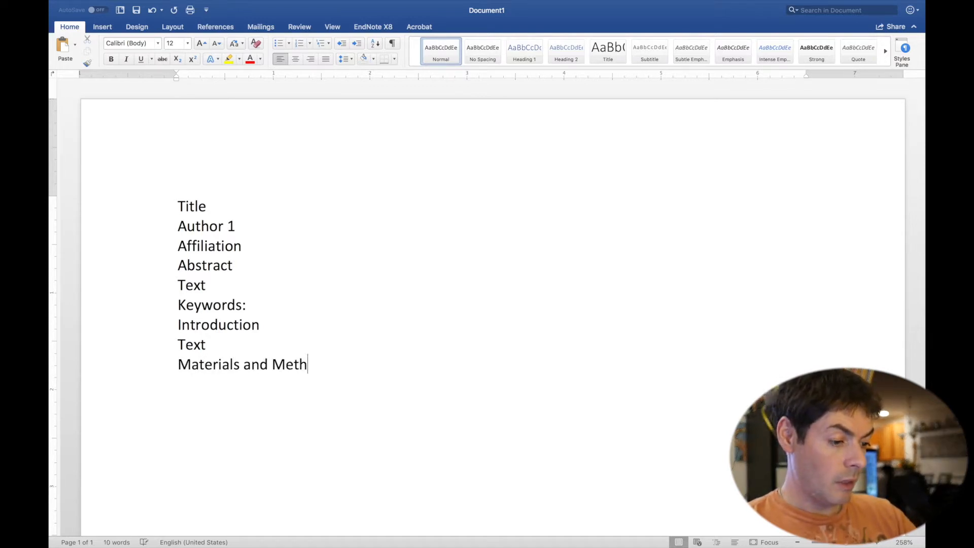
pyautogui.write('ods')
pyautogui.press('Return')
pyautogui.write('Text')
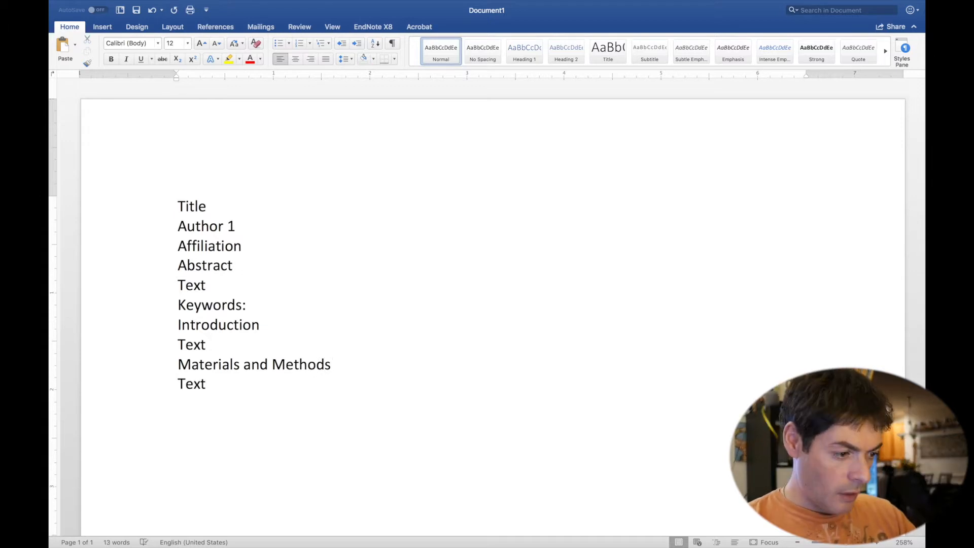
pyautogui.press('Return')
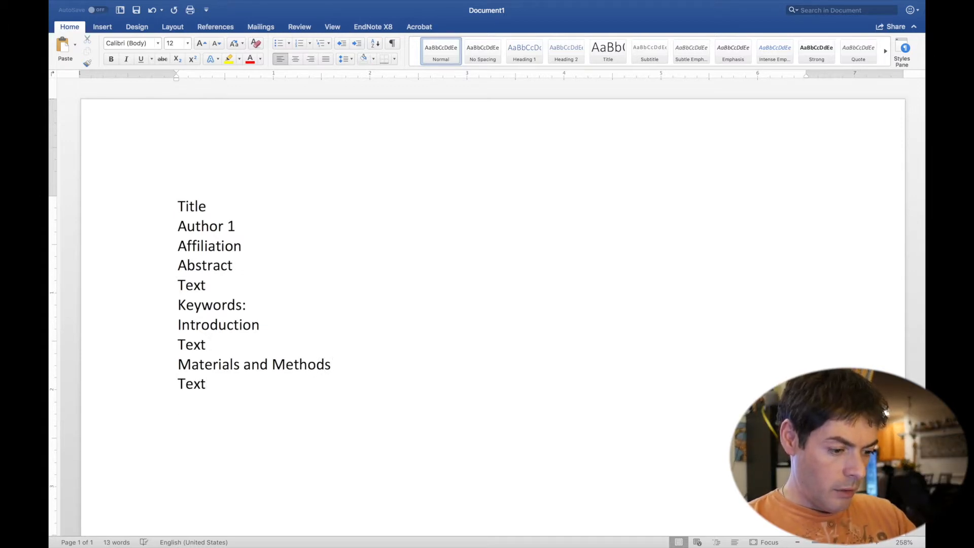
pyautogui.write('Results')
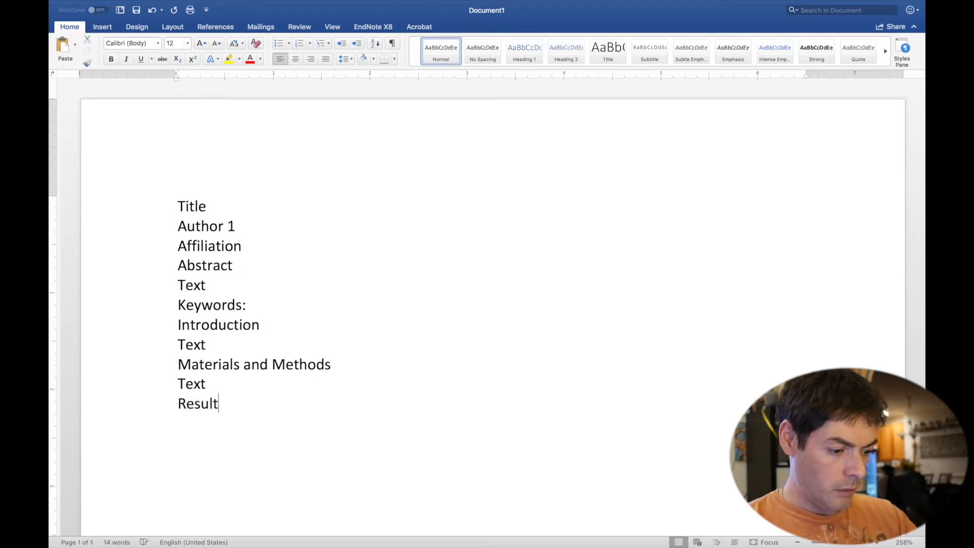
pyautogui.press('Return')
pyautogui.write('Text')
pyautogui.press('Return')
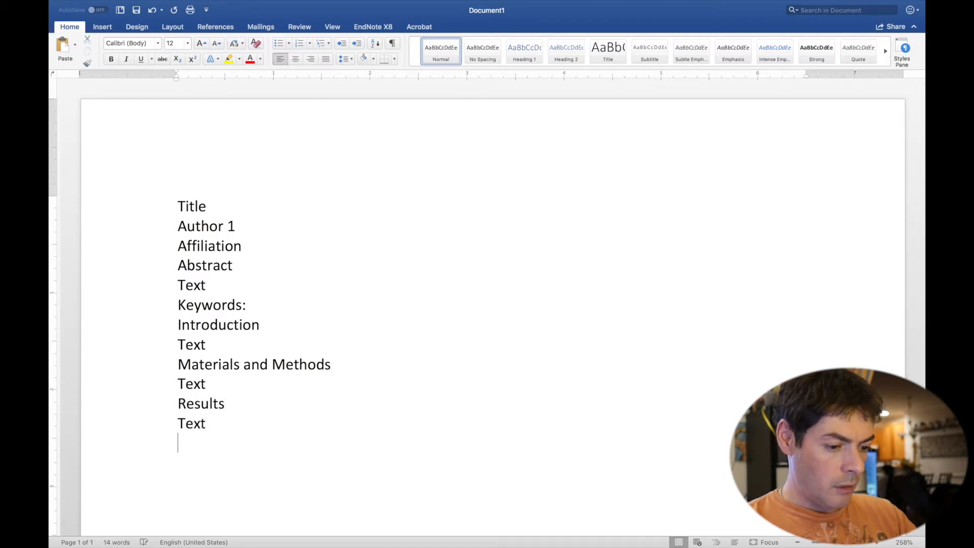
# Add Discussion, Conclusion, and Acknowledgements with Text lines, then a final References line
pyautogui.write('Discussion')
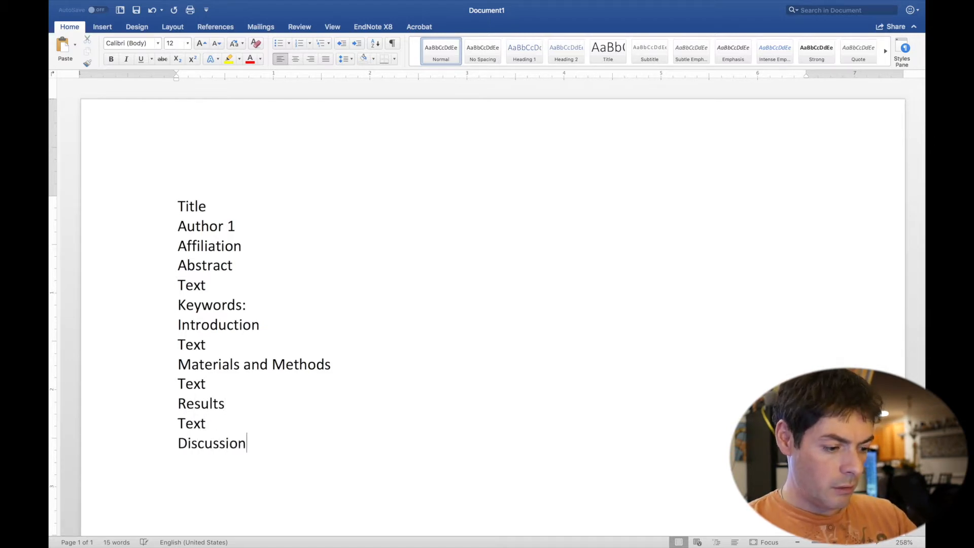
pyautogui.press('Return')
pyautogui.write('Text')
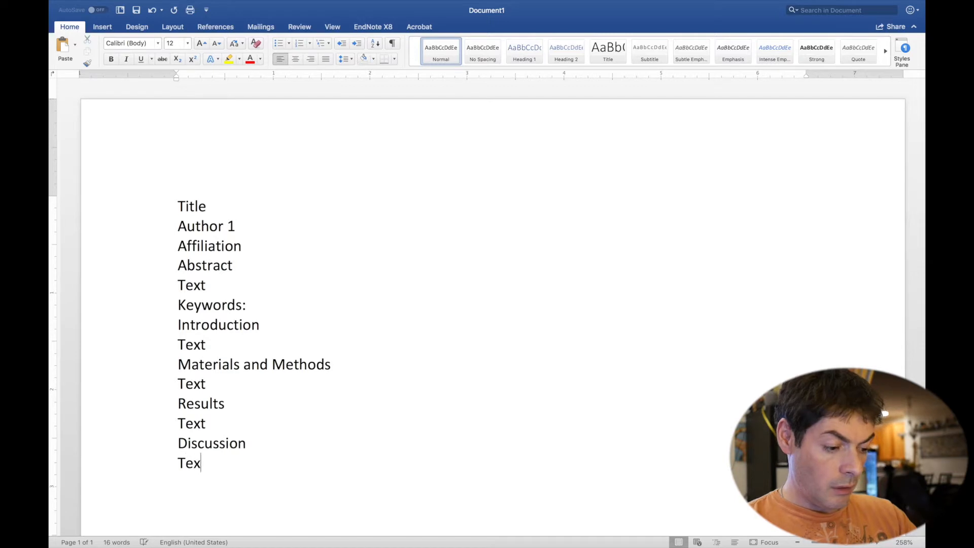
pyautogui.press('Return')
pyautogui.write('Conclud')
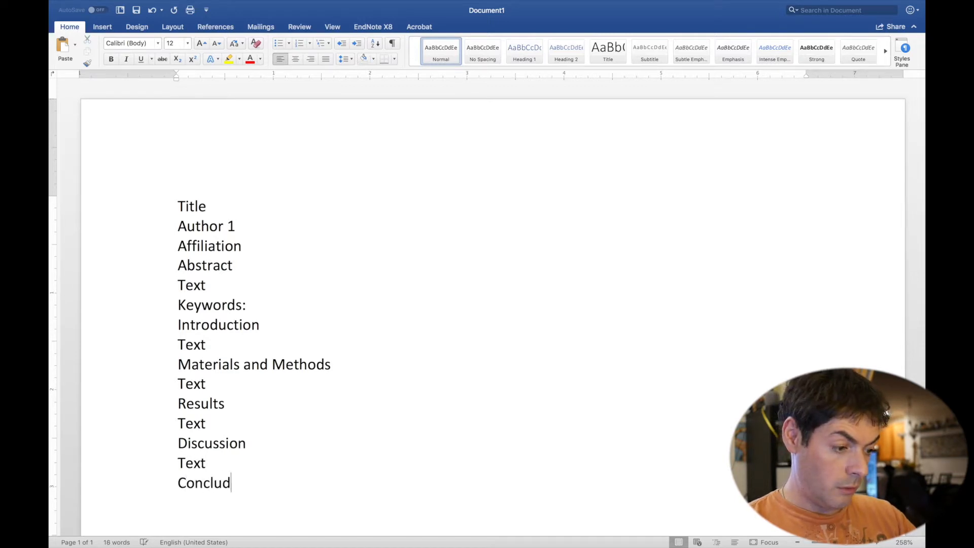
pyautogui.press('BackSpace')
pyautogui.write('sion')
pyautogui.press('Return')
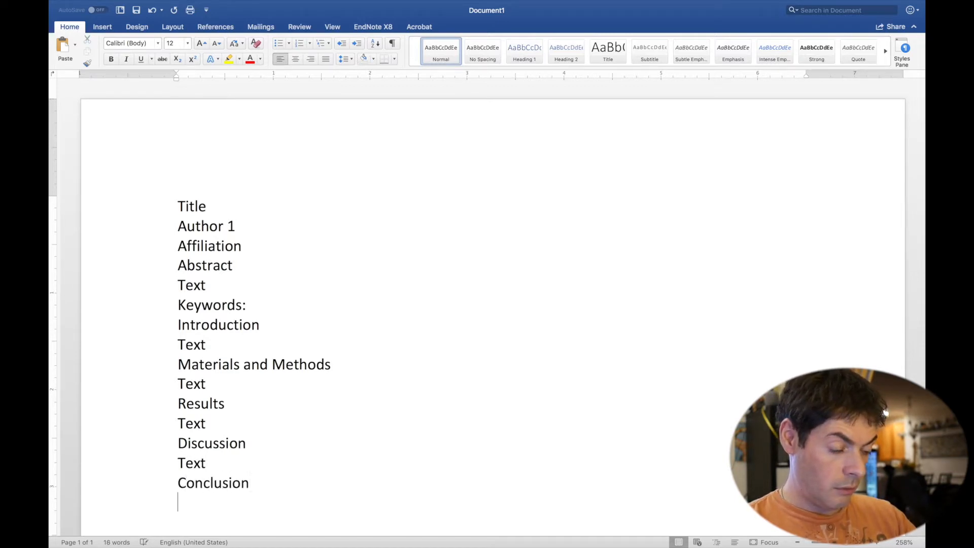
pyautogui.write('Text')
pyautogui.press('Return')
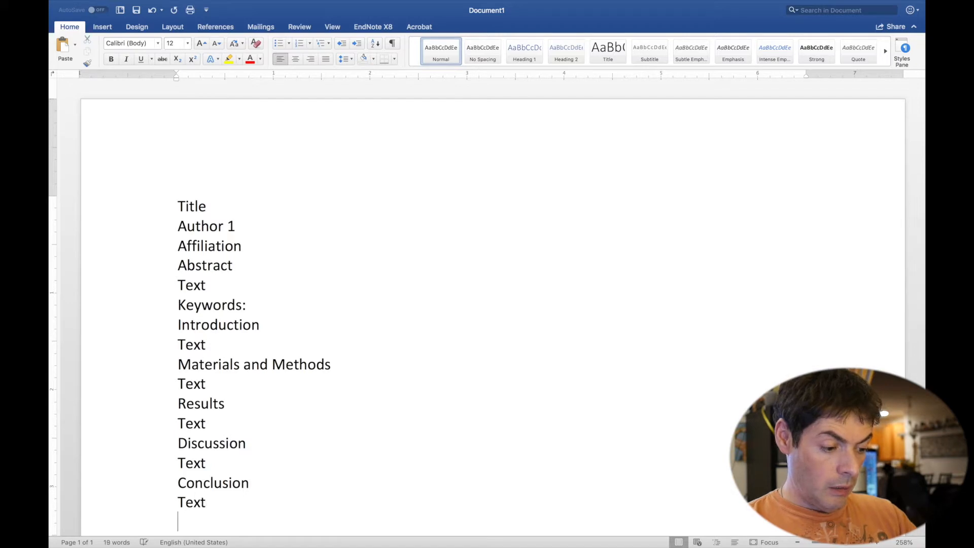
pyautogui.write('Acknow')
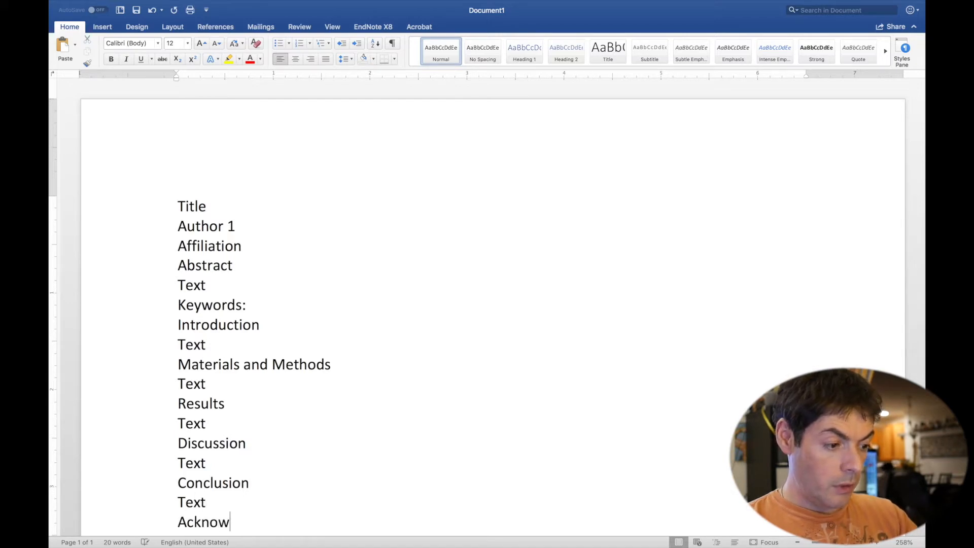
pyautogui.write('ledgements')
pyautogui.press('Return')
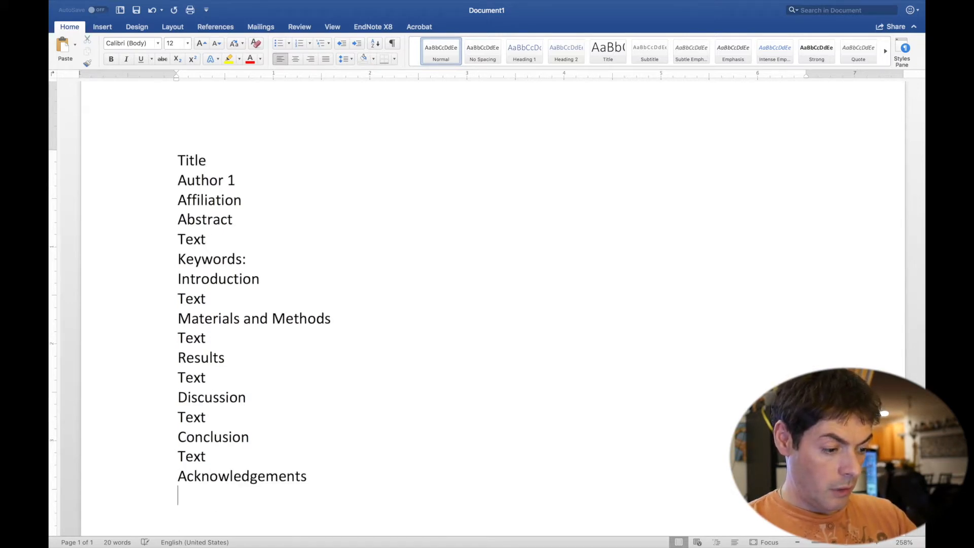
pyautogui.write('Text')
pyautogui.press('Return')
pyautogui.write('References')
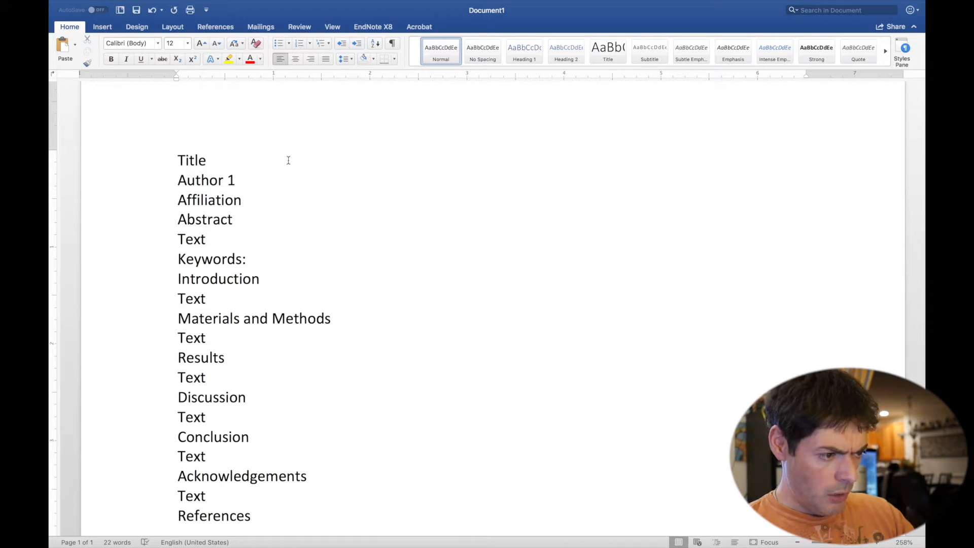
pyautogui.click(155, 285)
pyautogui.click(155, 325)
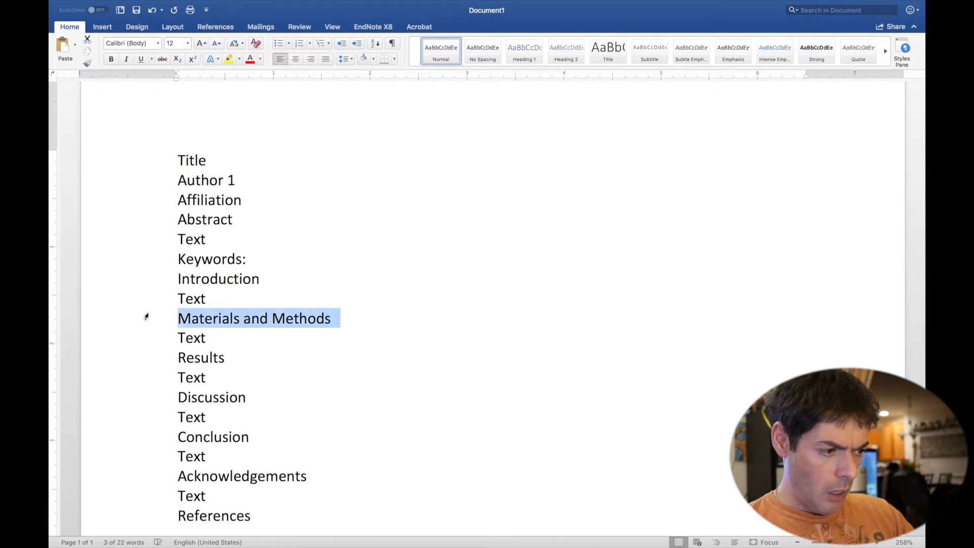
pyautogui.click(152, 364)
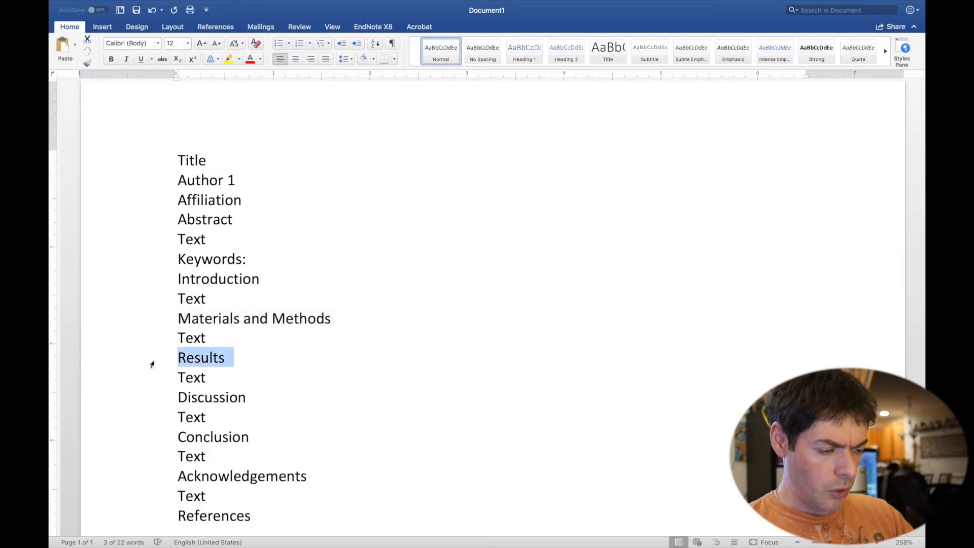
pyautogui.click(157, 403)
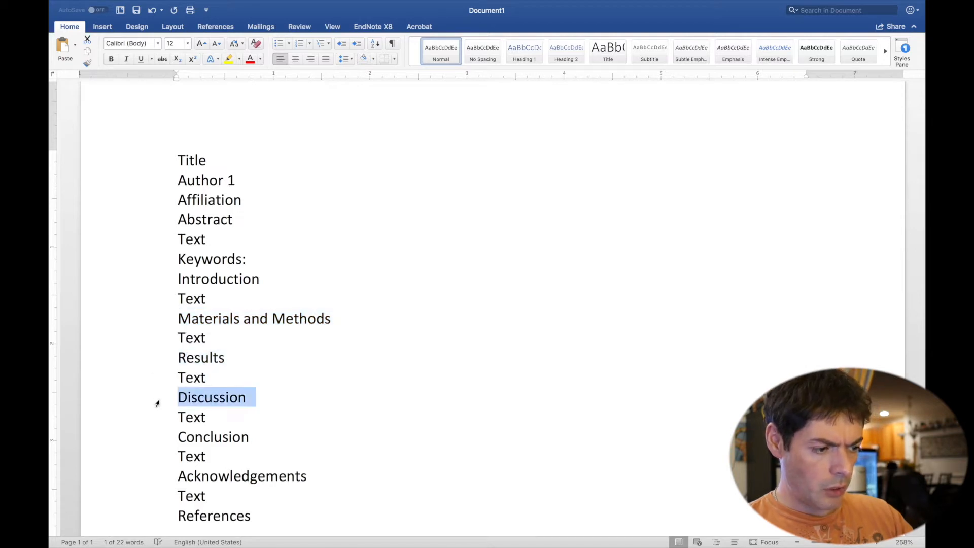
pyautogui.click(164, 438)
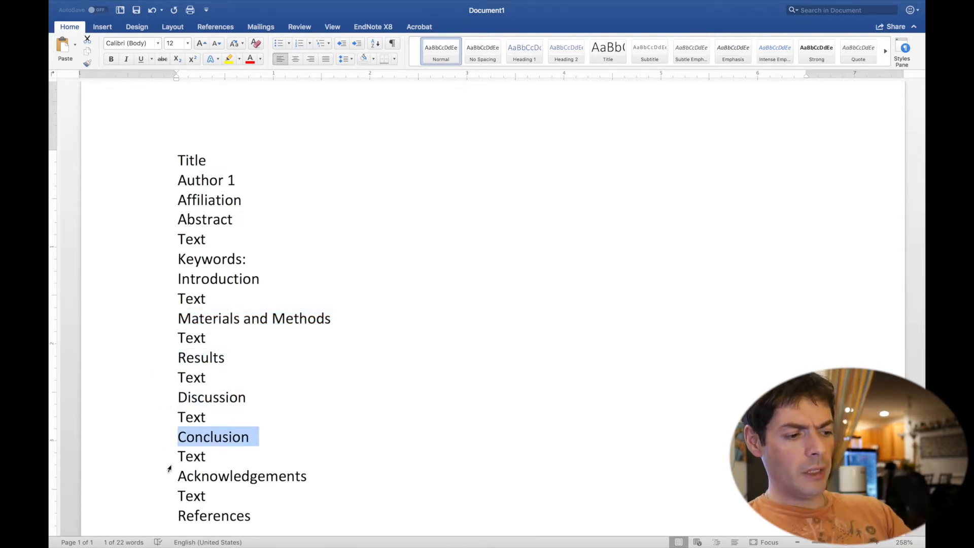
pyautogui.click(170, 482)
pyautogui.scroll(-3, 170, 481)
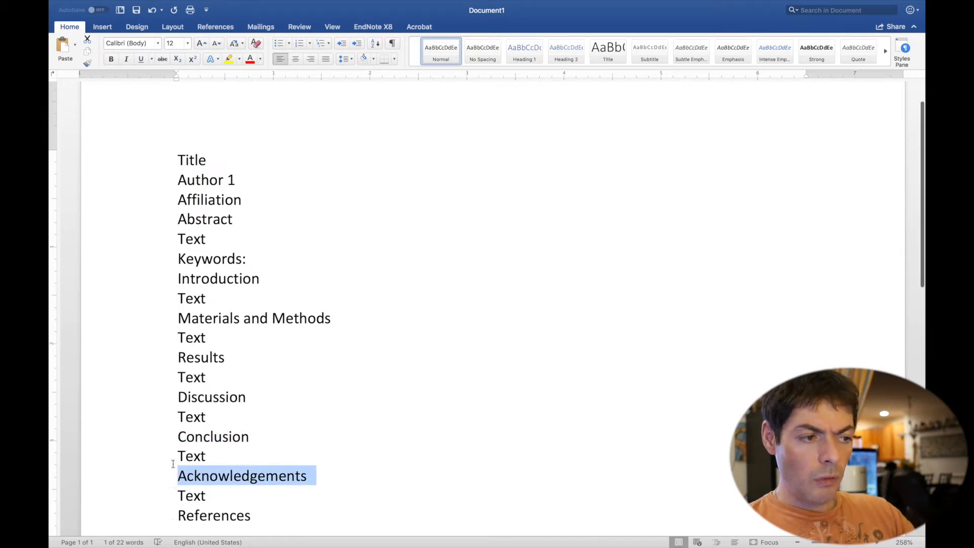
pyautogui.click(163, 462)
pyautogui.scroll(5, 178, 436)
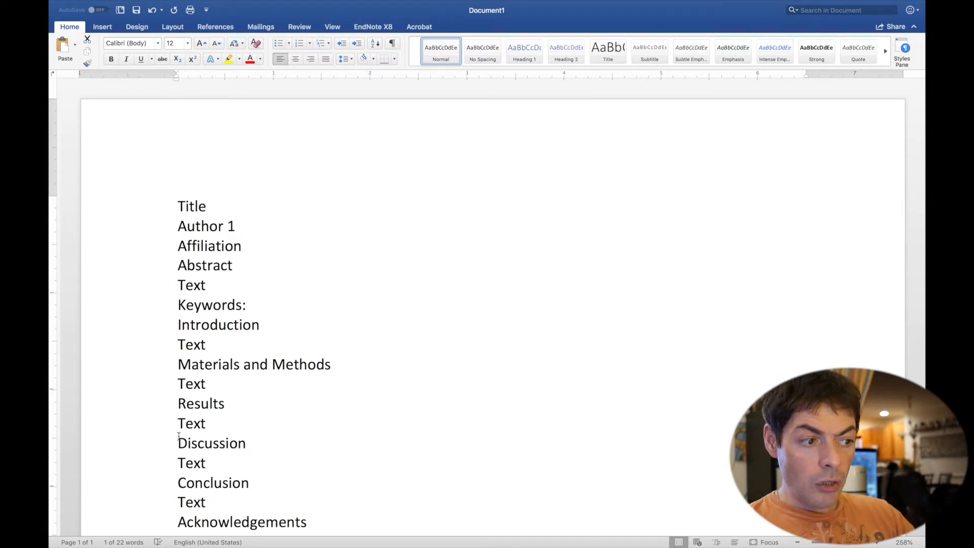
pyautogui.click(137, 211)
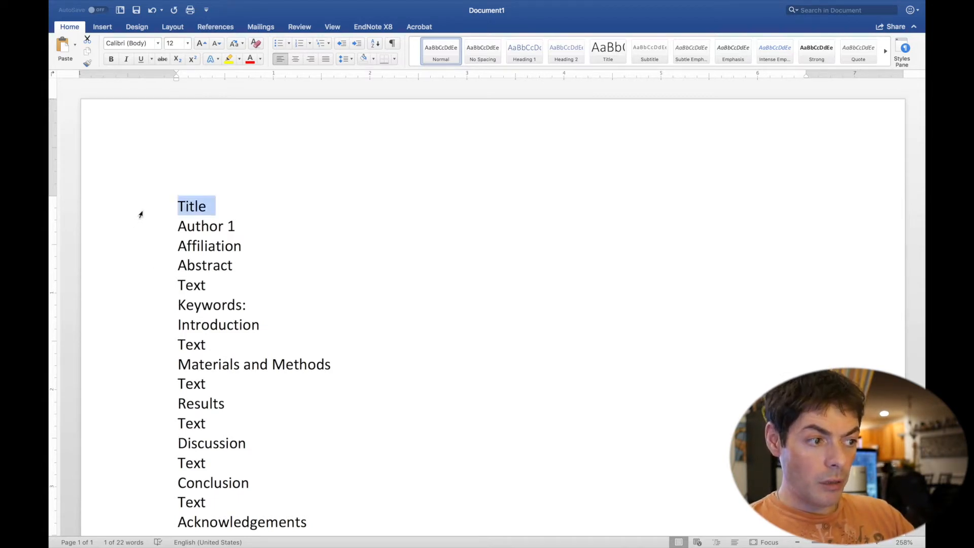
pyautogui.click(111, 59)
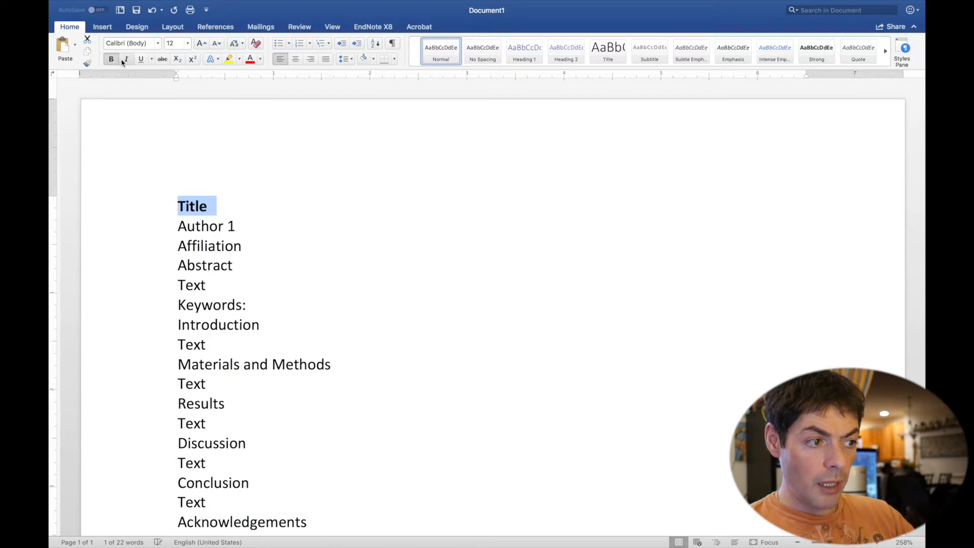
pyautogui.click(126, 59)
pyautogui.click(139, 60)
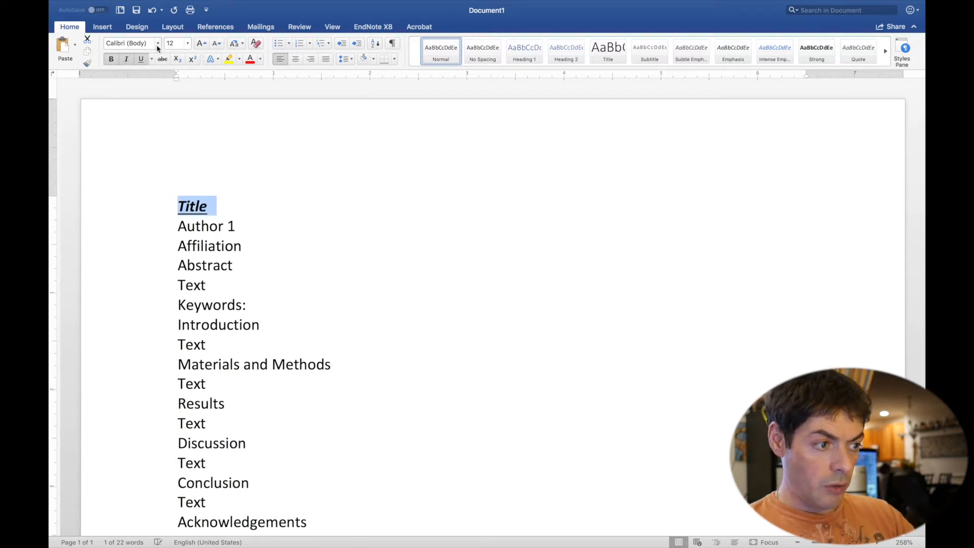
pyautogui.click(157, 44)
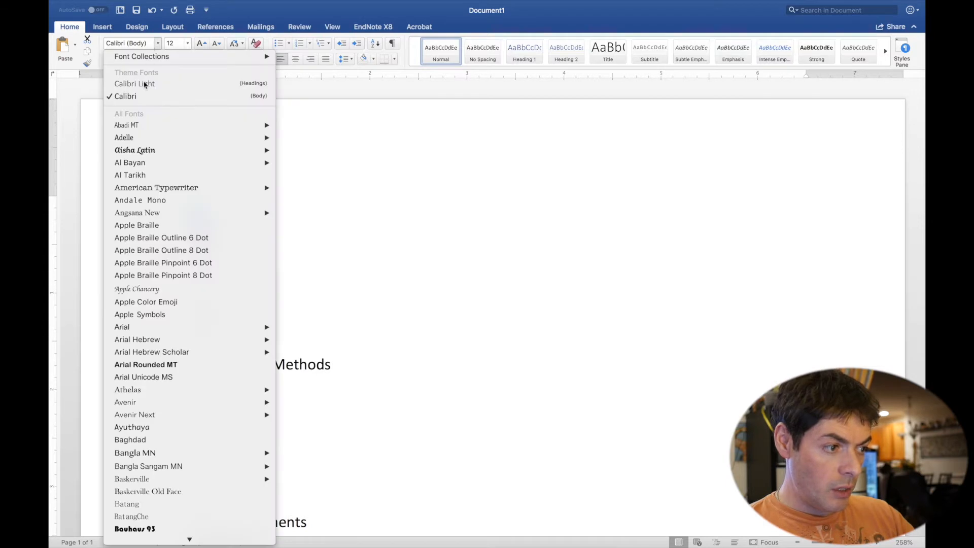
pyautogui.click(161, 151)
pyautogui.click(188, 44)
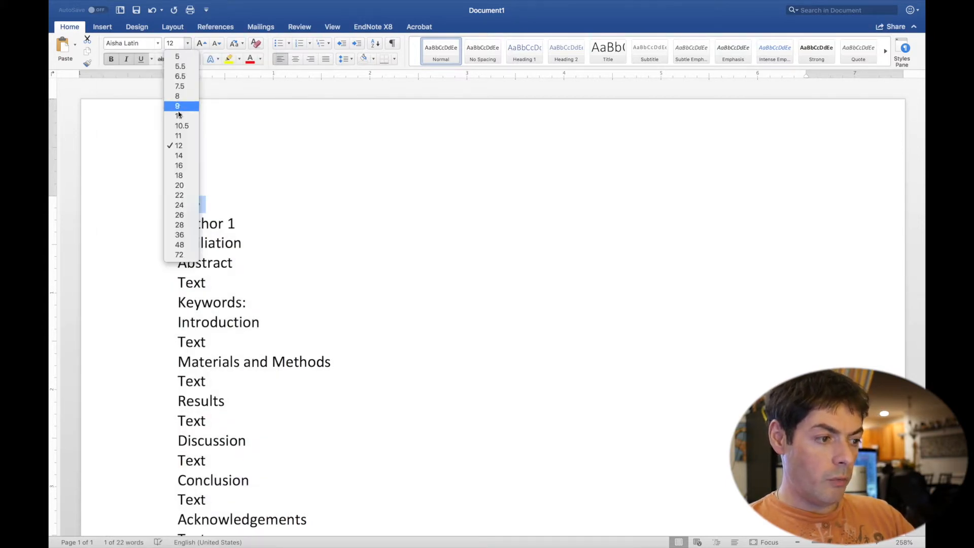
pyautogui.click(186, 196)
pyautogui.click(419, 240)
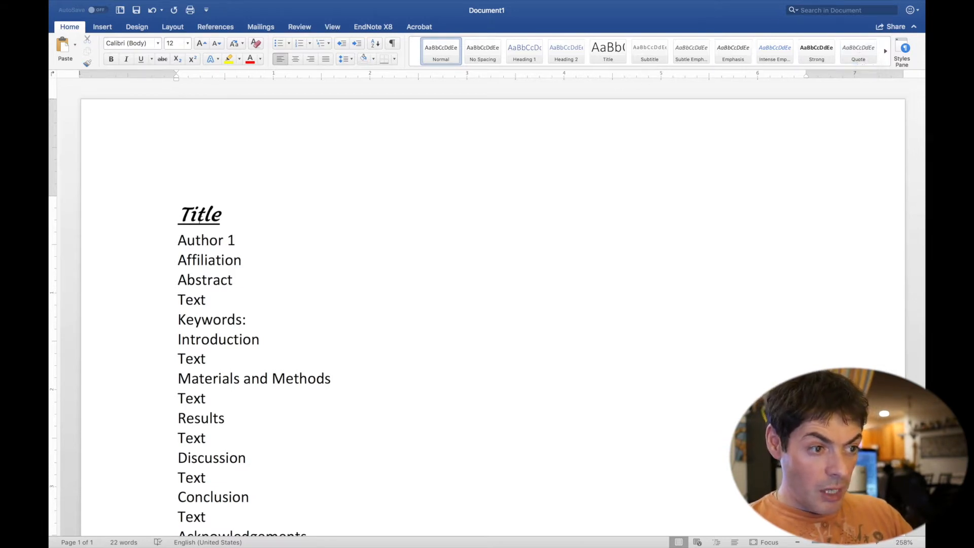
pyautogui.click(201, 213)
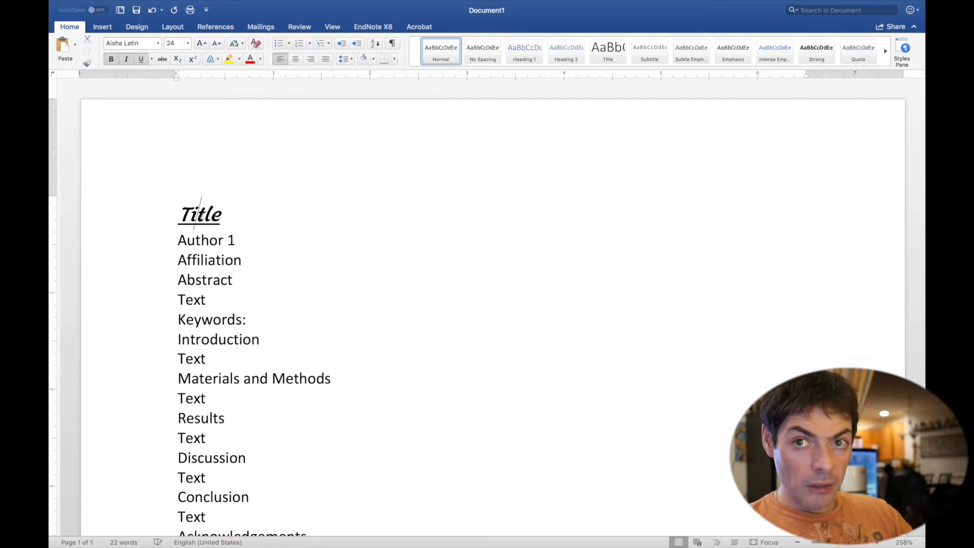
pyautogui.click(437, 51)
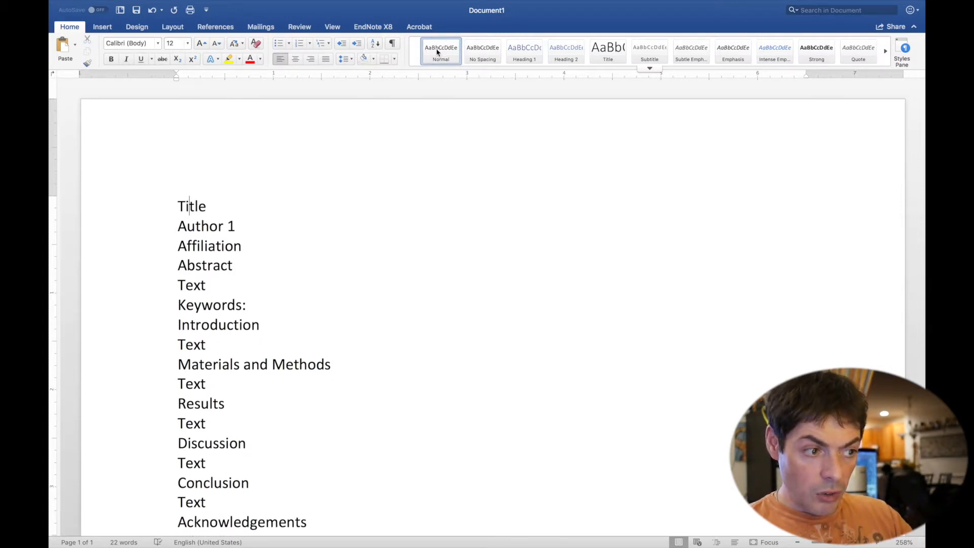
# Clear the title's formatting and show the ¶ formatting marks across the outline
pyautogui.click(257, 44)
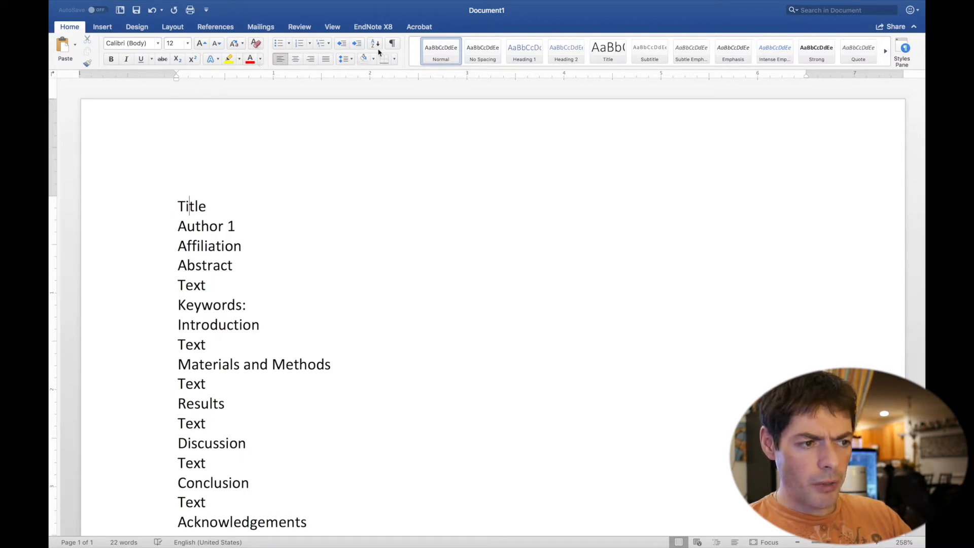
pyautogui.click(392, 44)
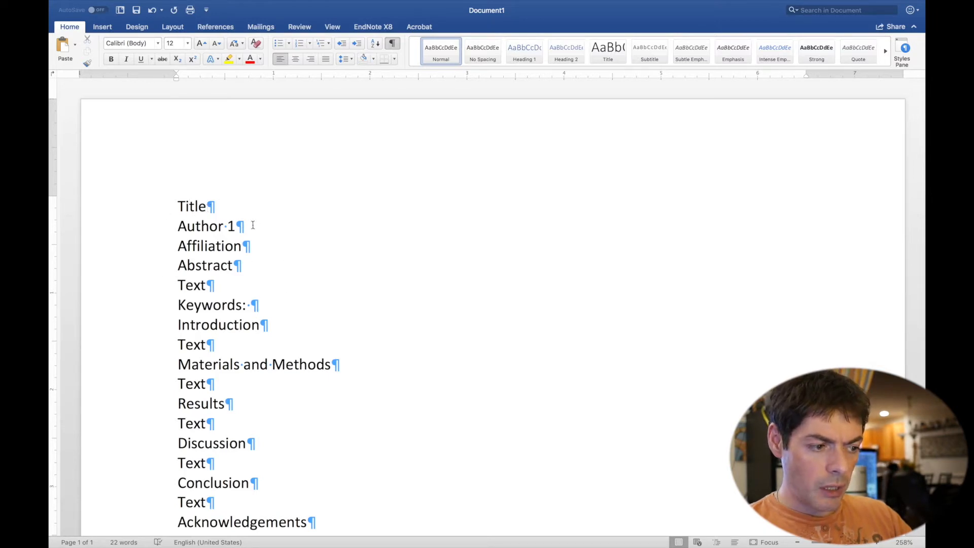
pyautogui.scroll(-8, 251, 310)
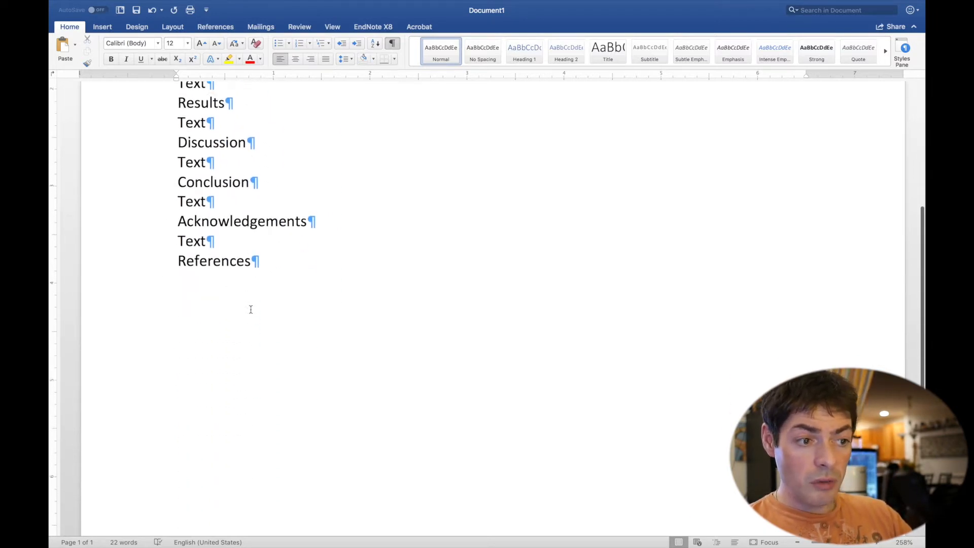
pyautogui.scroll(8, 251, 309)
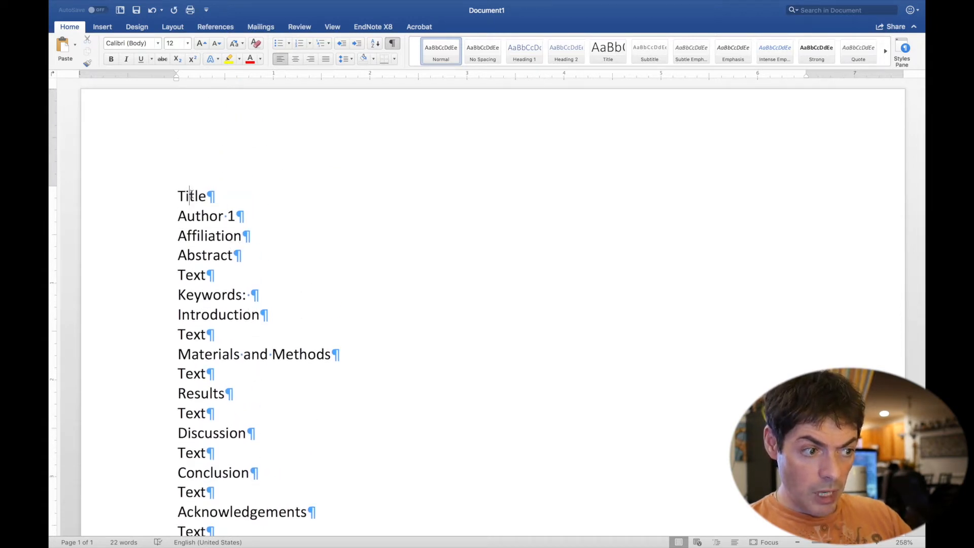
# Apply the Title style to the Title line and bold the Abstract and Keywords: lines
pyautogui.click(608, 49)
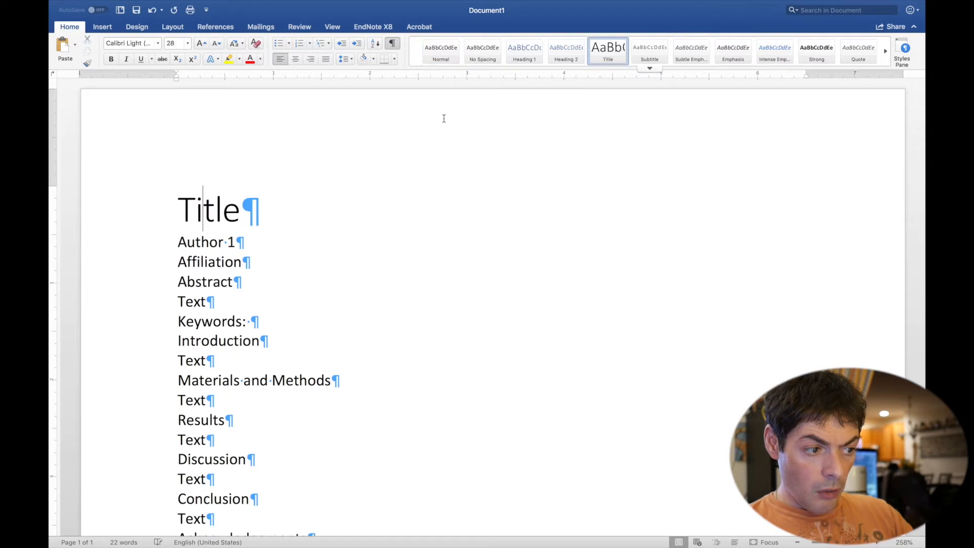
pyautogui.click(201, 242)
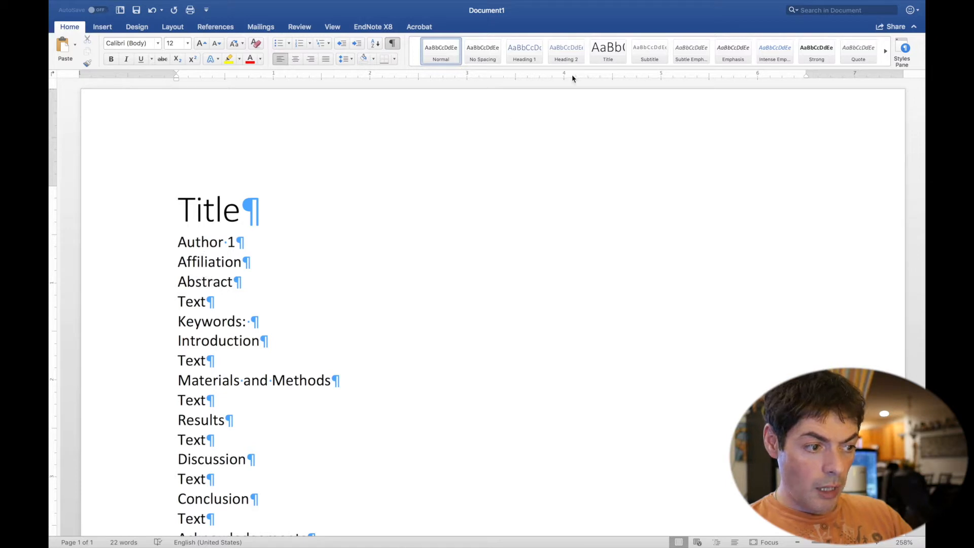
pyautogui.click(208, 282)
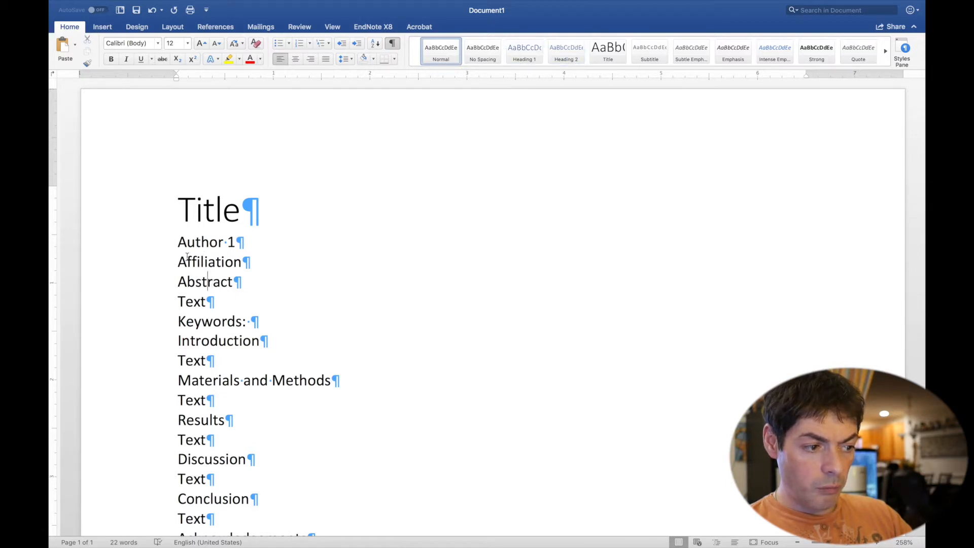
pyautogui.tripleClick(203, 280)
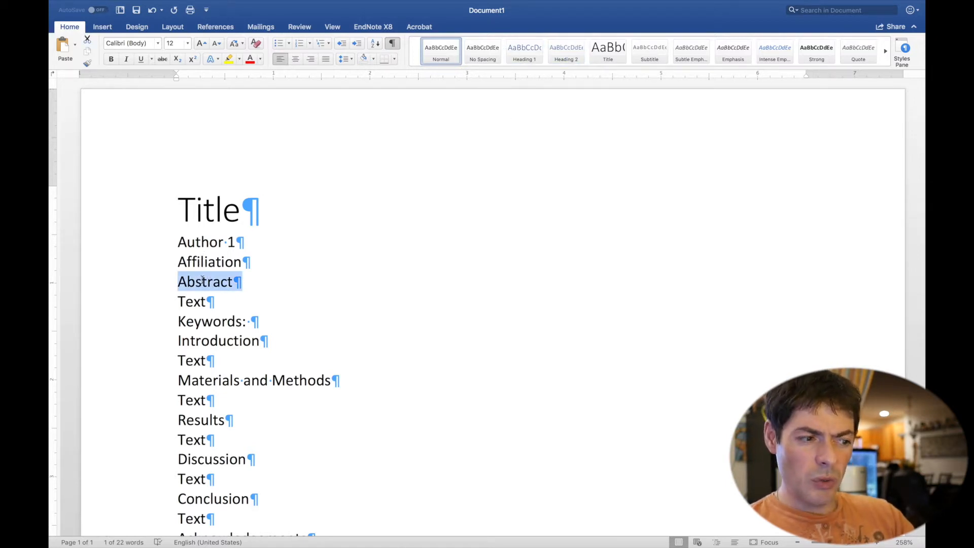
pyautogui.press('super+b')
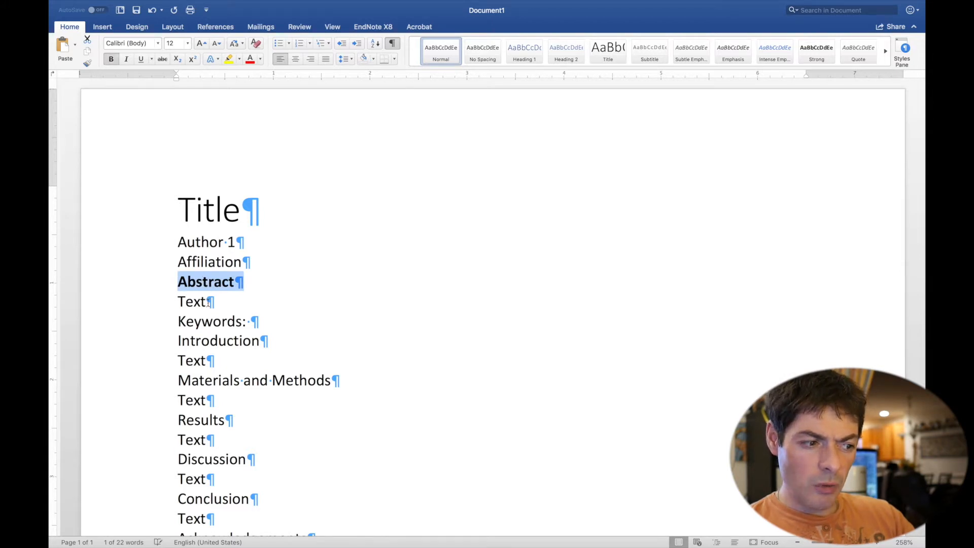
pyautogui.tripleClick(218, 319)
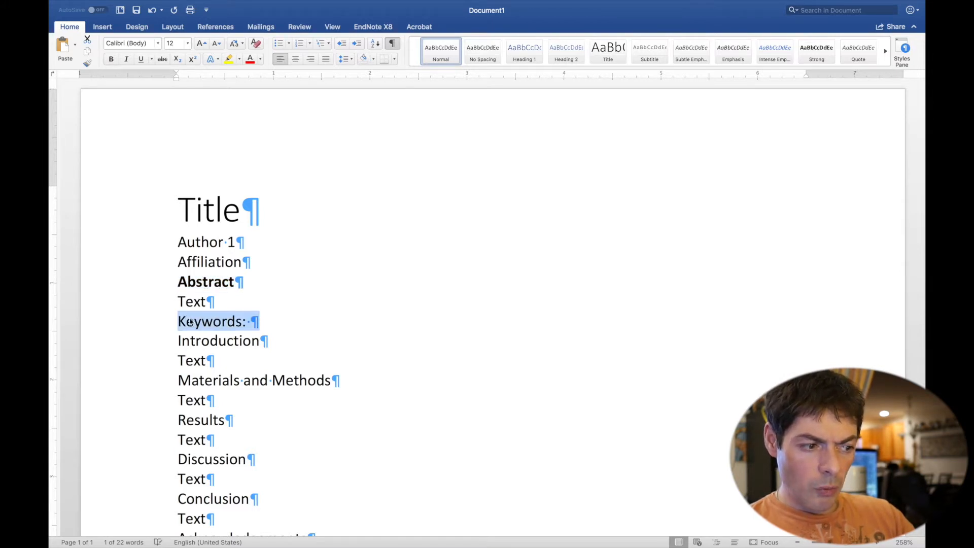
pyautogui.moveTo(175, 320); pyautogui.dragTo(211, 321)
pyautogui.moveTo(243, 321); pyautogui.dragTo(245, 325)
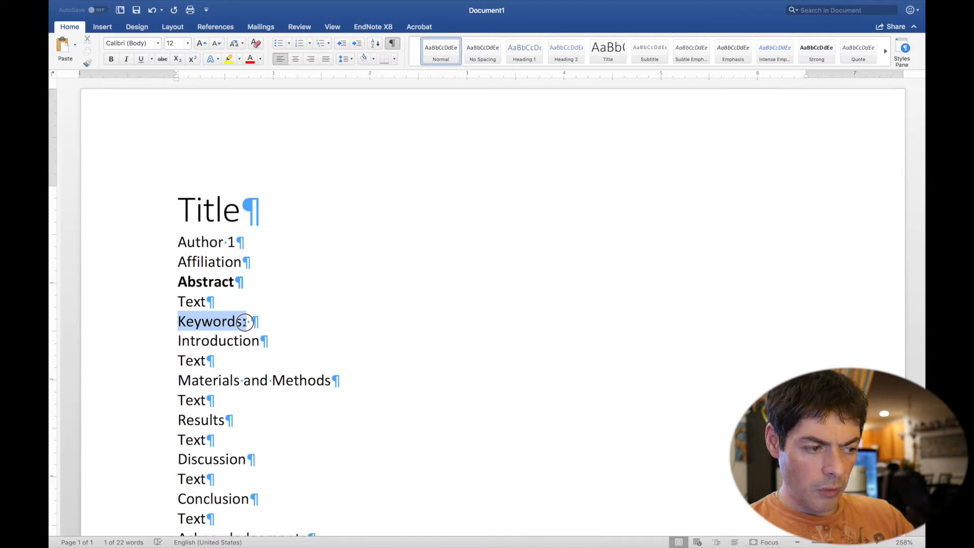
pyautogui.press('super+b')
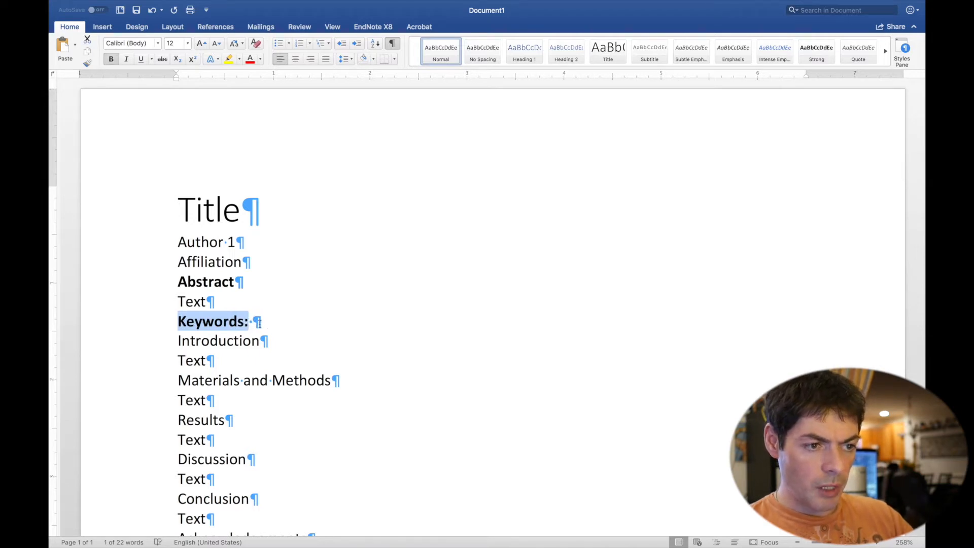
pyautogui.click(219, 341)
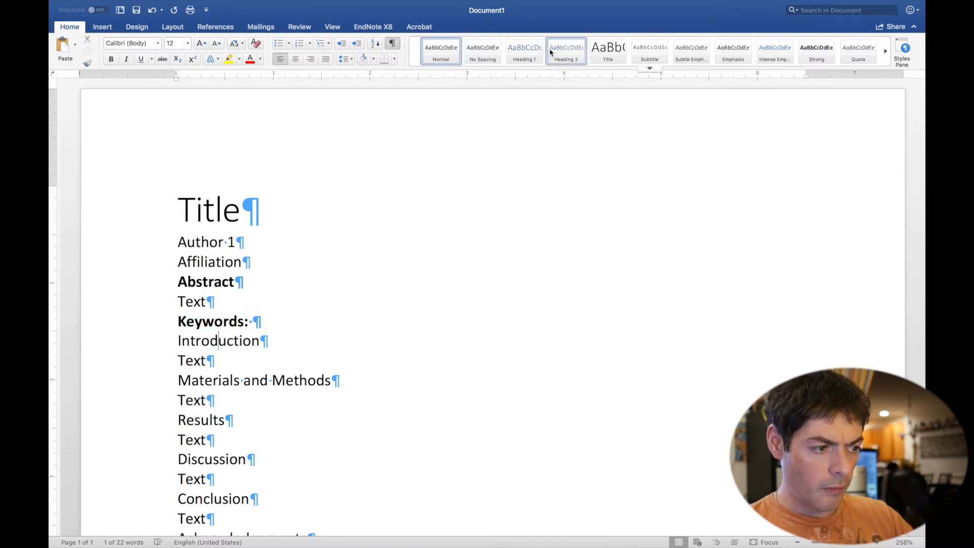
# Apply Heading 1 to Introduction, Materials and Methods, Results, and Discussion
pyautogui.click(524, 51)
pyautogui.scroll(-3, 423, 199)
pyautogui.scroll(-2, 419, 198)
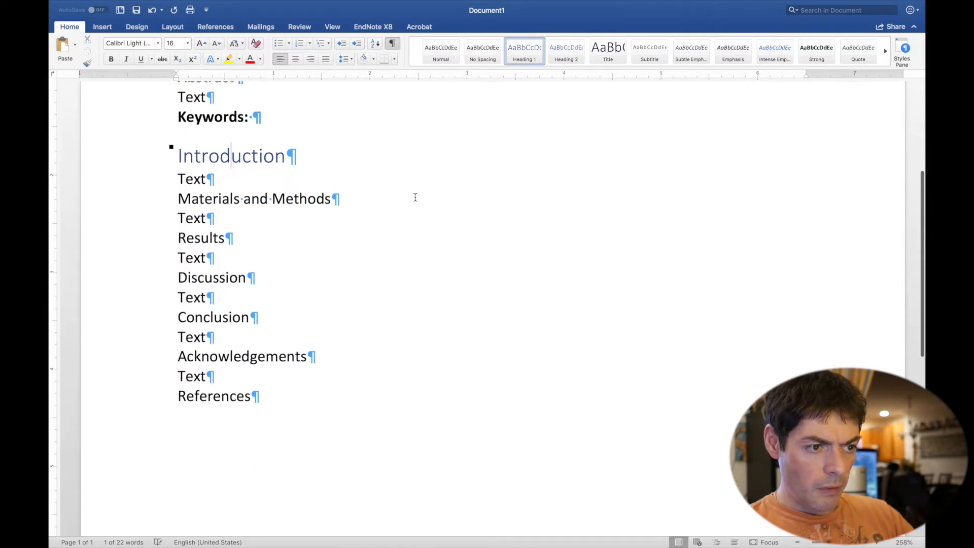
pyautogui.click(223, 201)
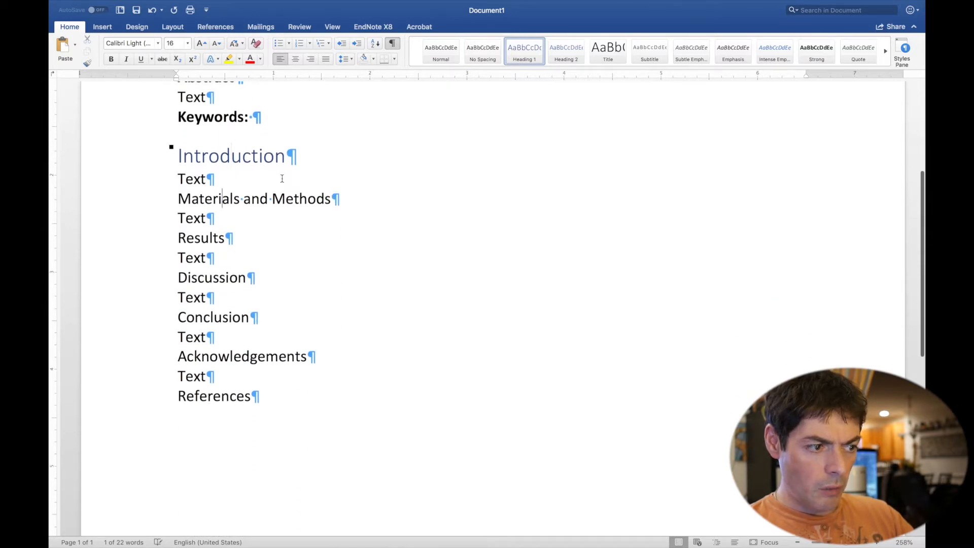
pyautogui.click(537, 50)
pyautogui.click(215, 261)
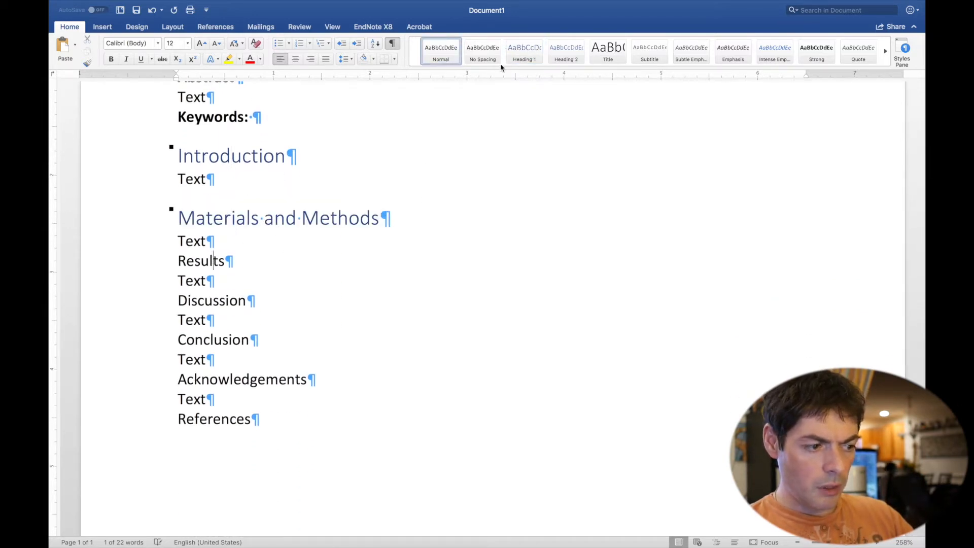
pyautogui.click(525, 51)
pyautogui.click(223, 322)
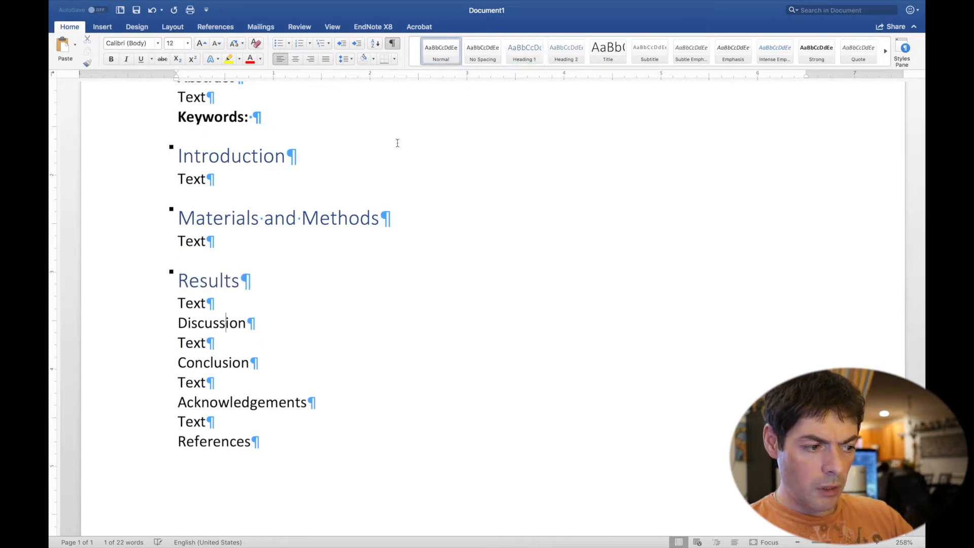
pyautogui.click(525, 49)
# Apply Heading 1 to Conclusion, Acknowledgements, and References
pyautogui.click(208, 367)
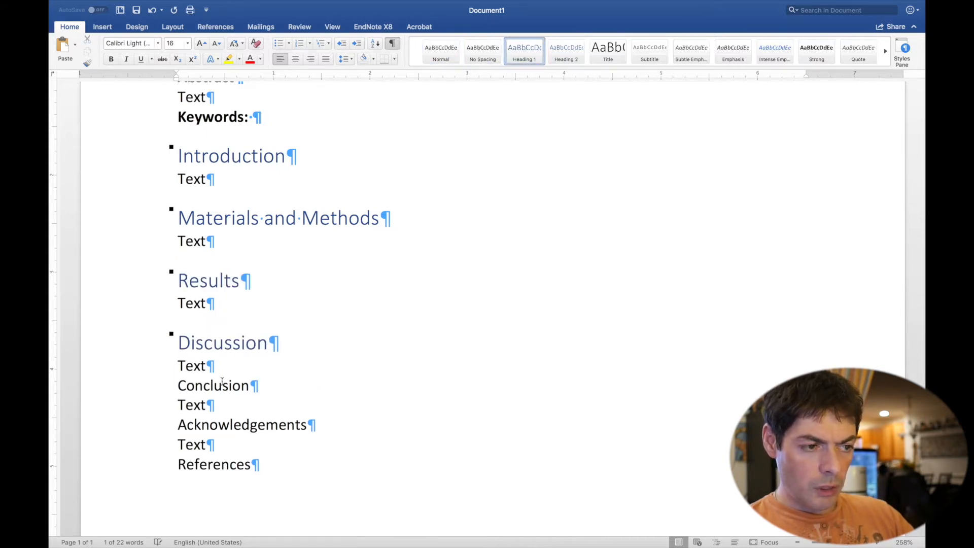
pyautogui.click(524, 49)
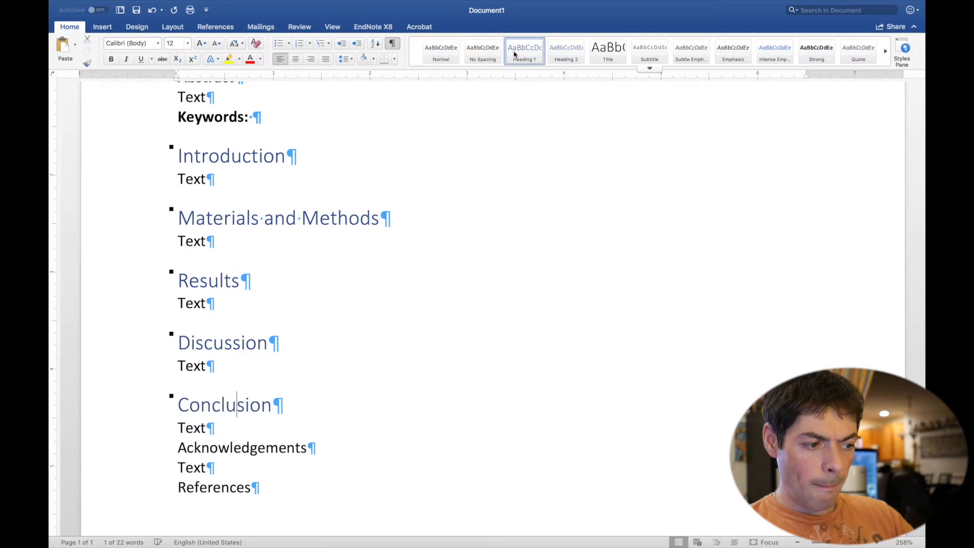
pyautogui.scroll(-3, 227, 375)
pyautogui.click(236, 360)
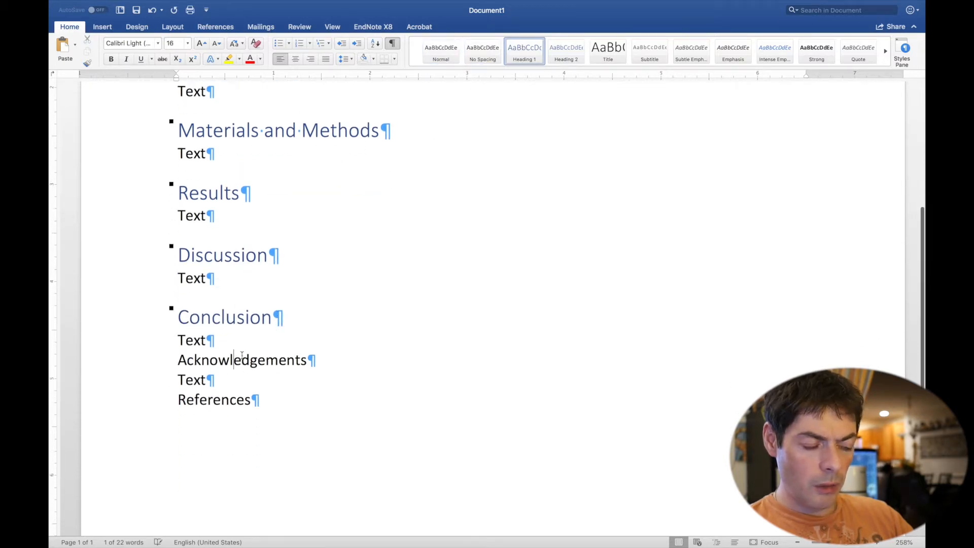
pyautogui.click(524, 49)
pyautogui.click(246, 409)
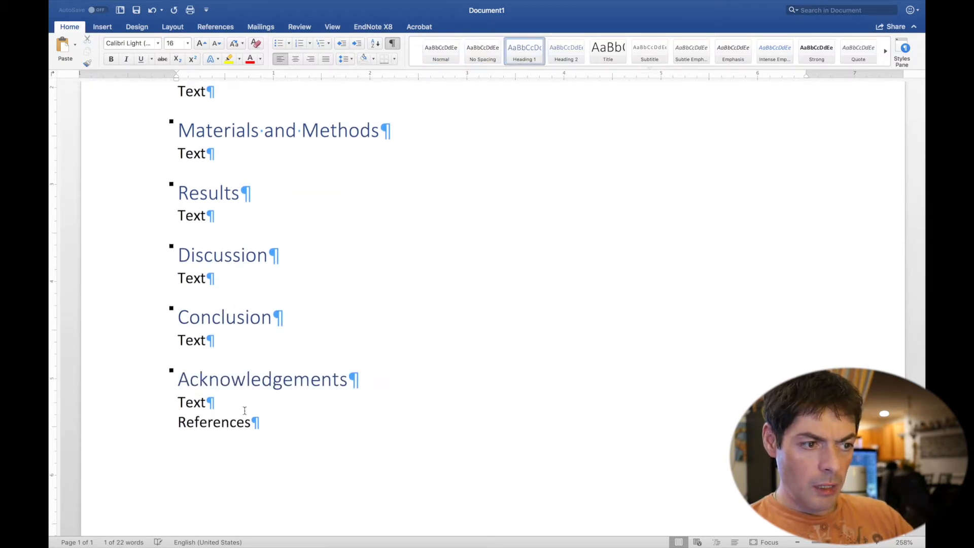
pyautogui.click(522, 47)
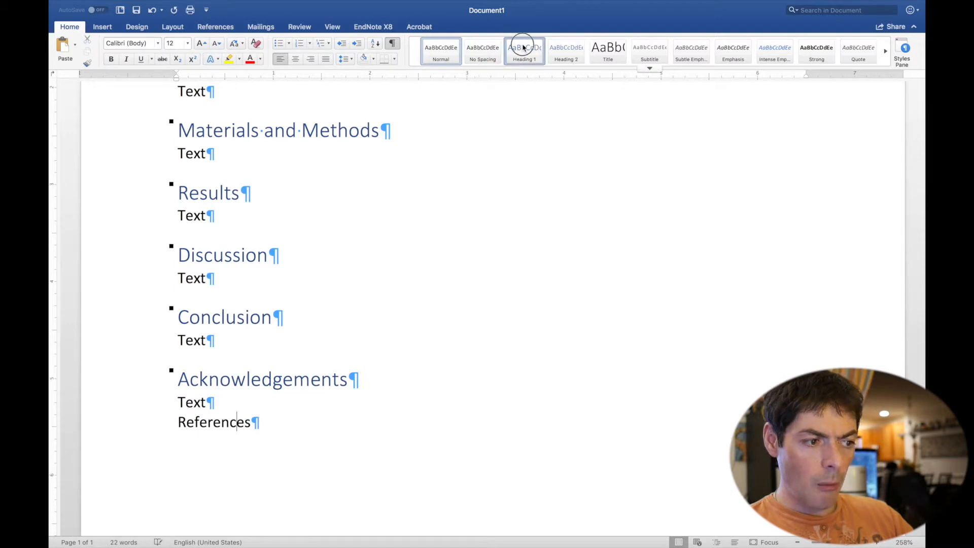
pyautogui.scroll(9, 339, 201)
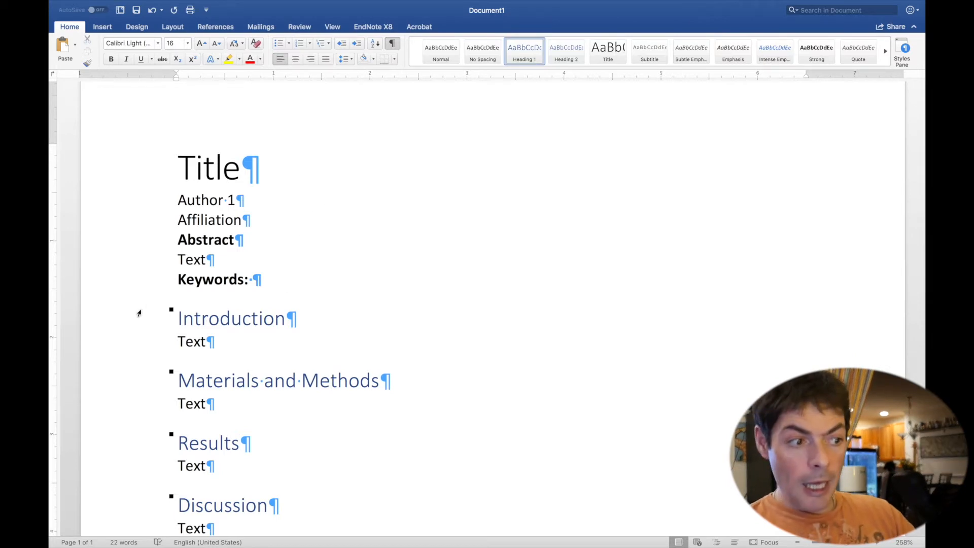
# Modify the Normal style to Times New Roman, justified, with 1.5 line spacing
pyautogui.click(144, 331)
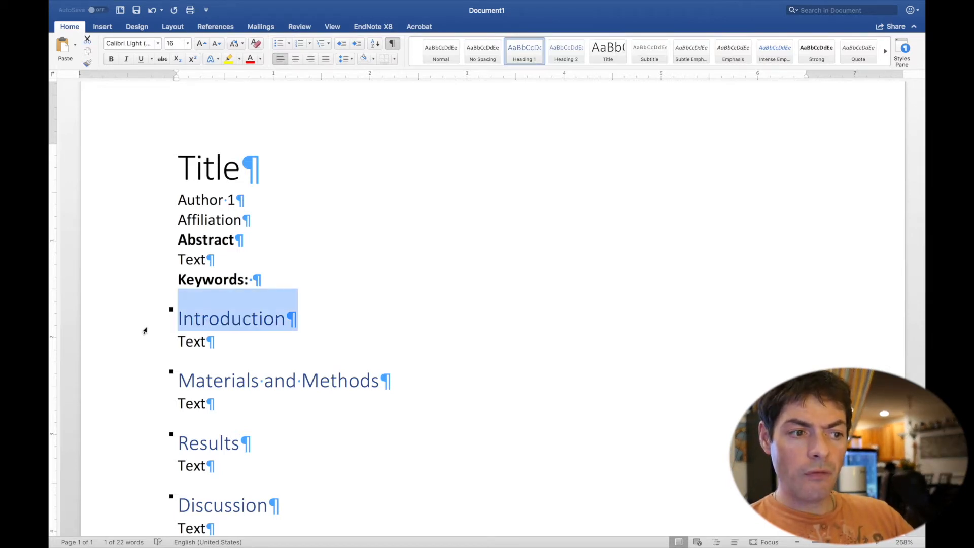
pyautogui.scroll(3, 426, 202)
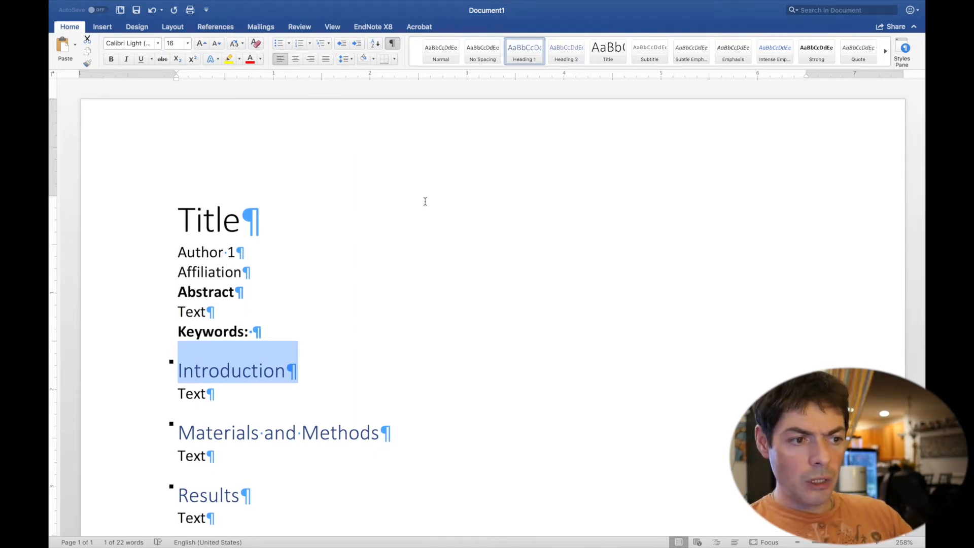
pyautogui.rightClick(442, 51)
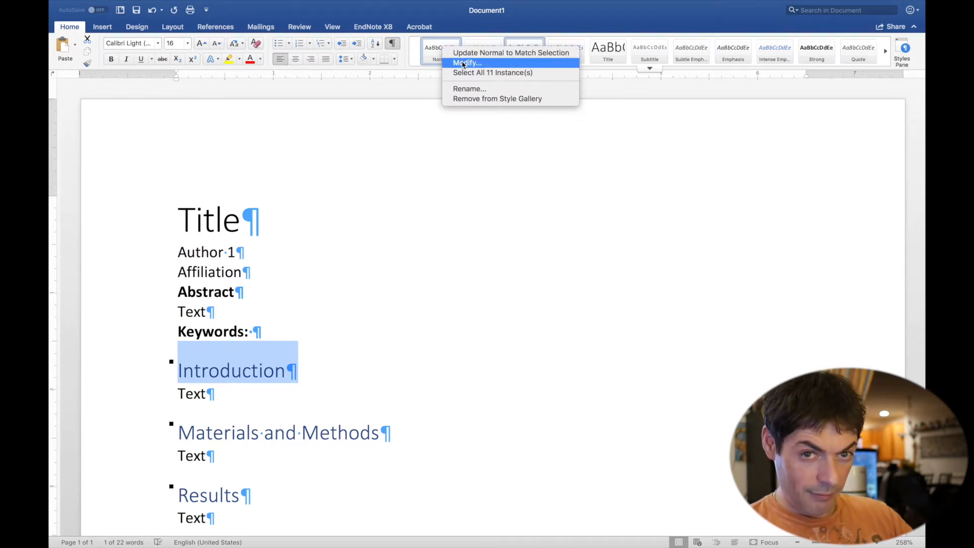
pyautogui.click(463, 63)
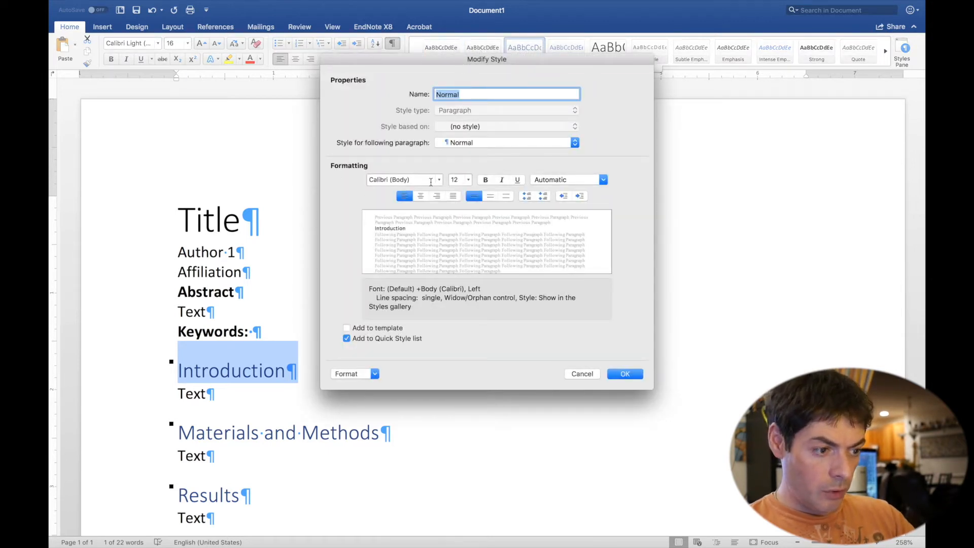
pyautogui.click(439, 180)
pyautogui.scroll(-15, 427, 370)
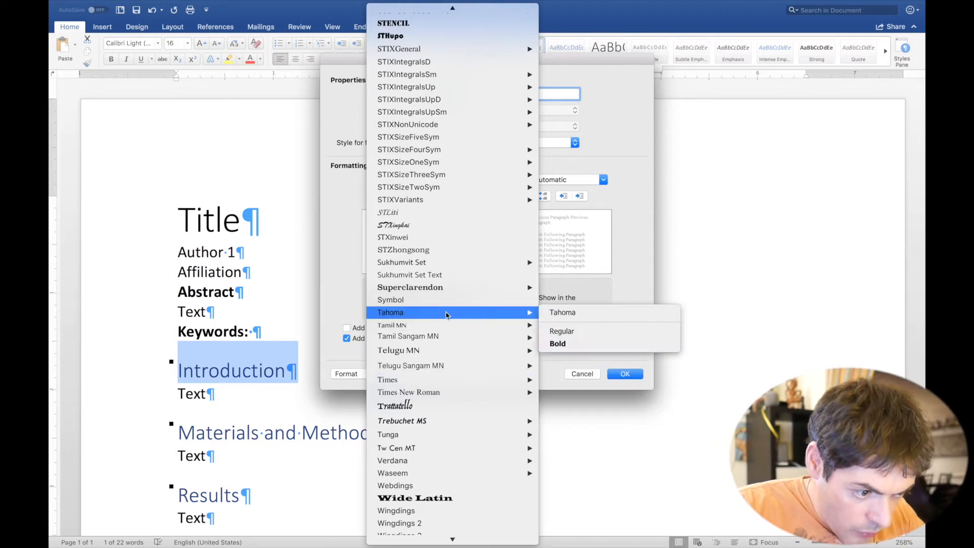
pyautogui.moveTo(523, 392)
pyautogui.click(603, 392)
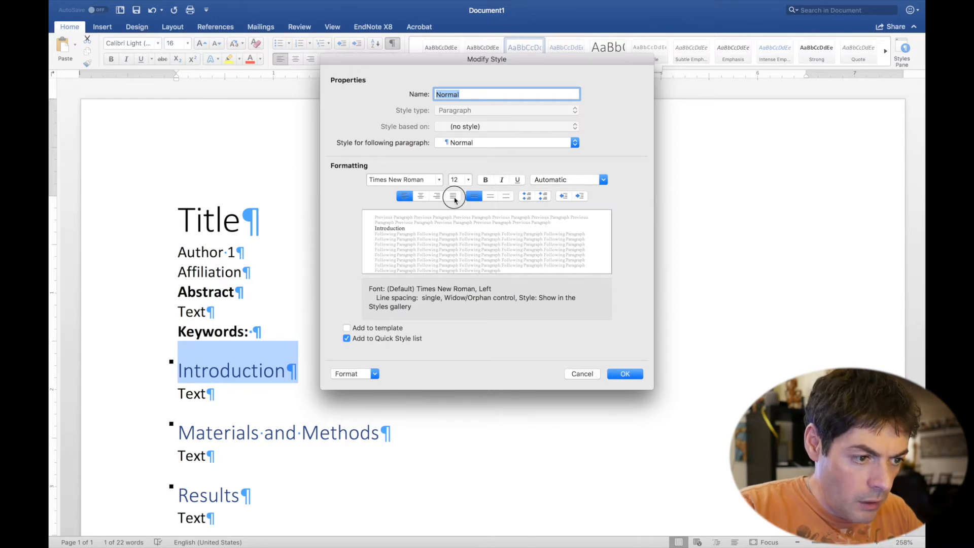
pyautogui.click(454, 197)
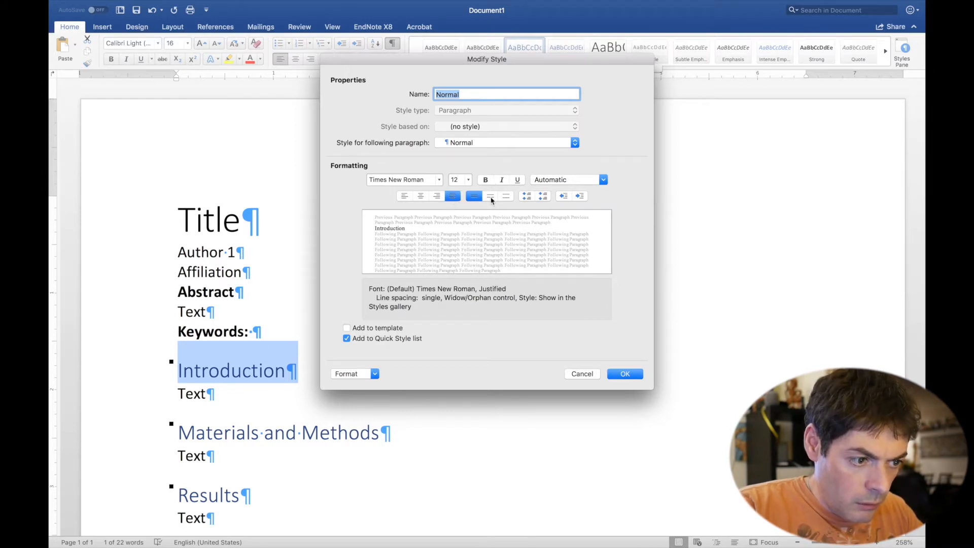
pyautogui.click(490, 197)
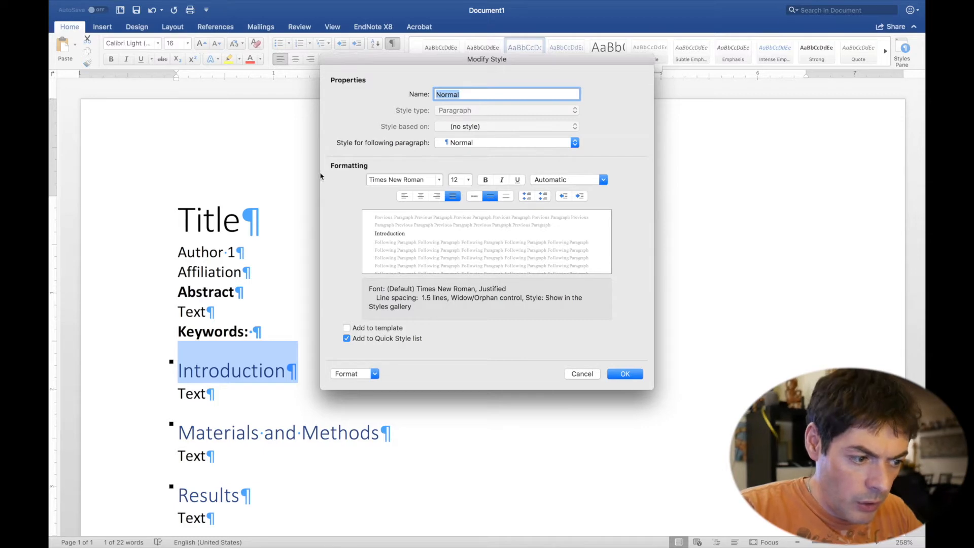
pyautogui.click(352, 374)
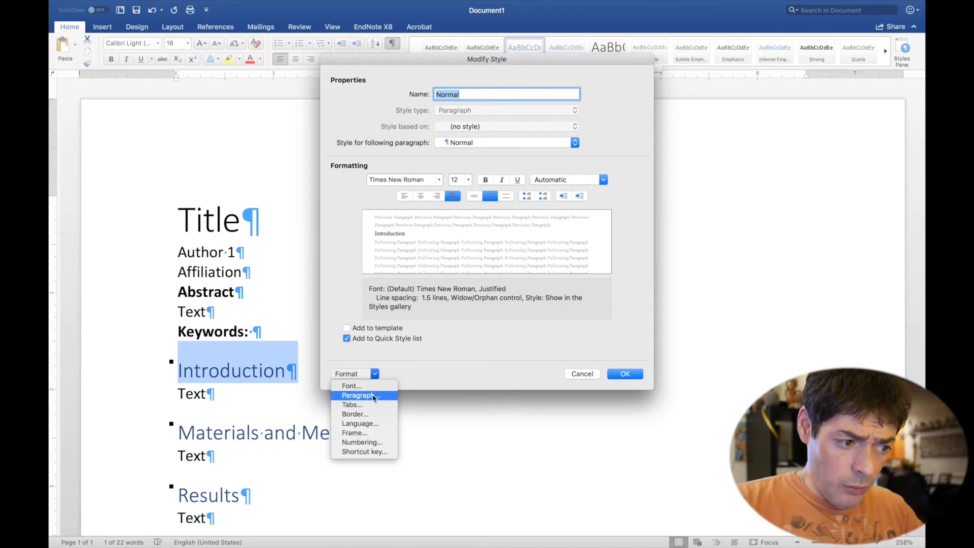
# Add 6 pt spacing after paragraphs to the Normal style and apply it to the body text
pyautogui.click(374, 396)
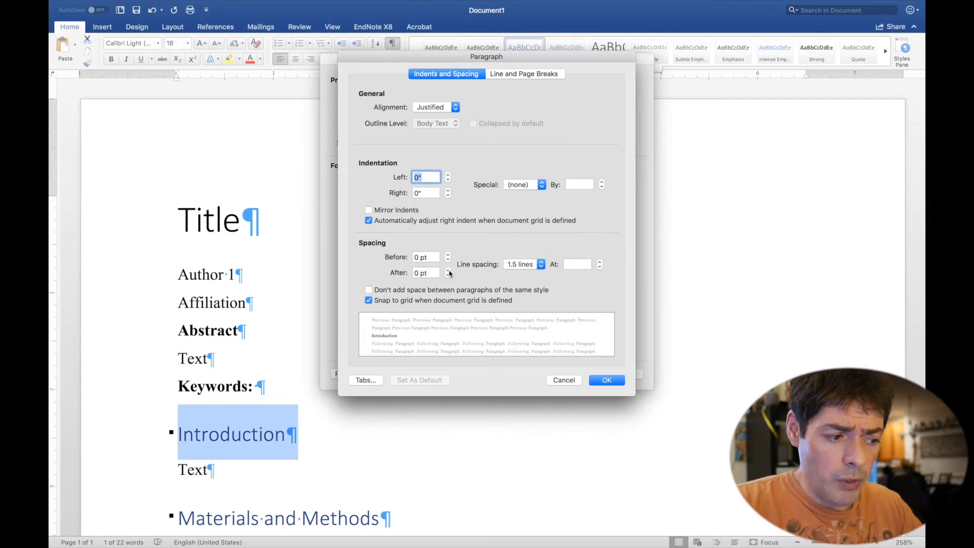
pyautogui.click(448, 271)
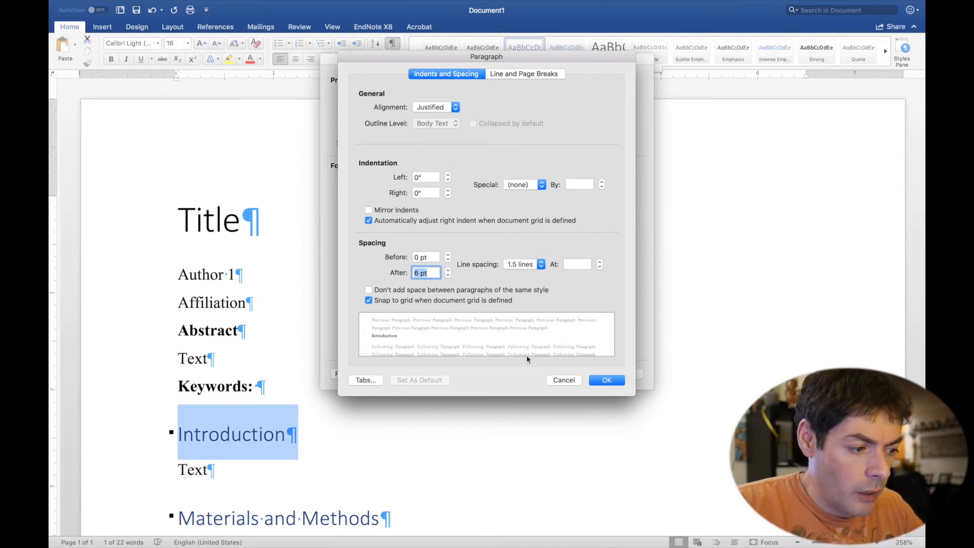
pyautogui.click(607, 380)
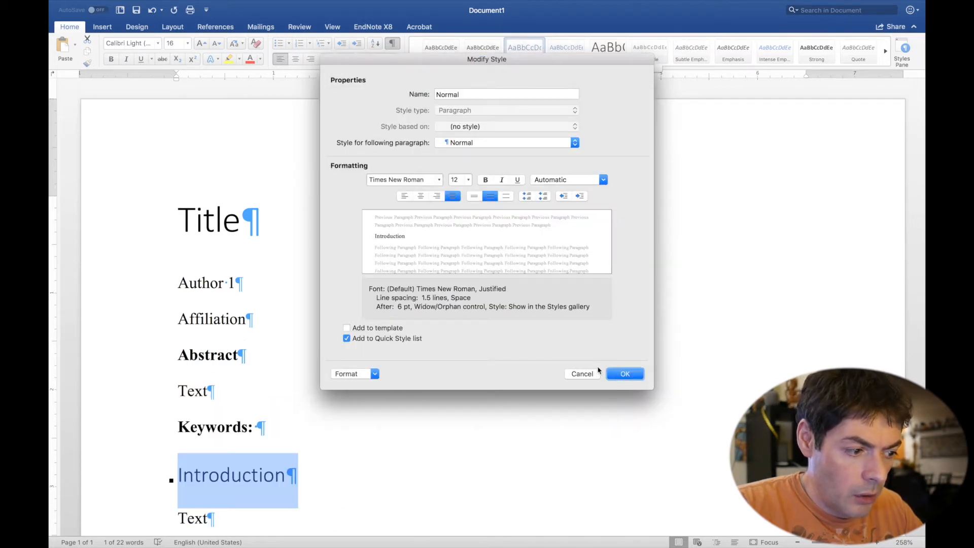
pyautogui.click(625, 374)
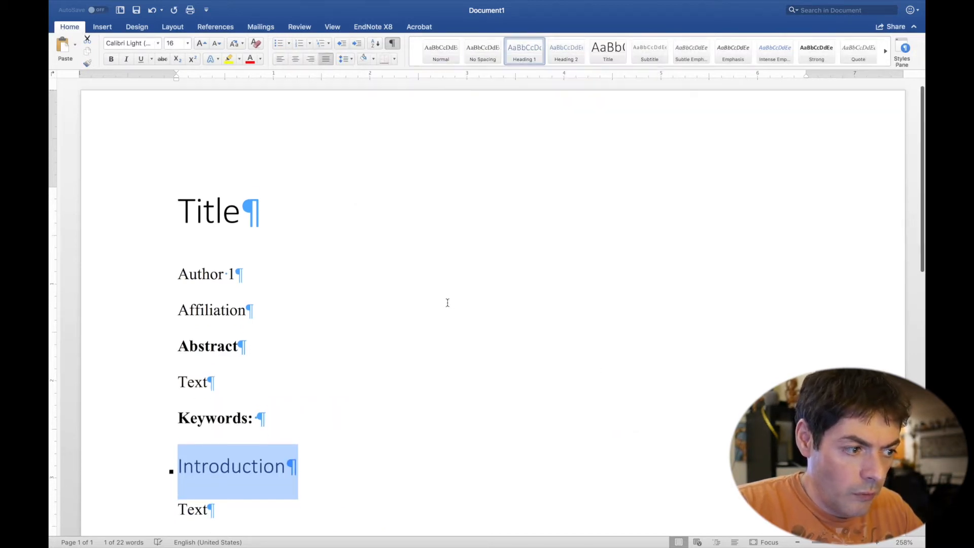
pyautogui.scroll(-10, 310, 283)
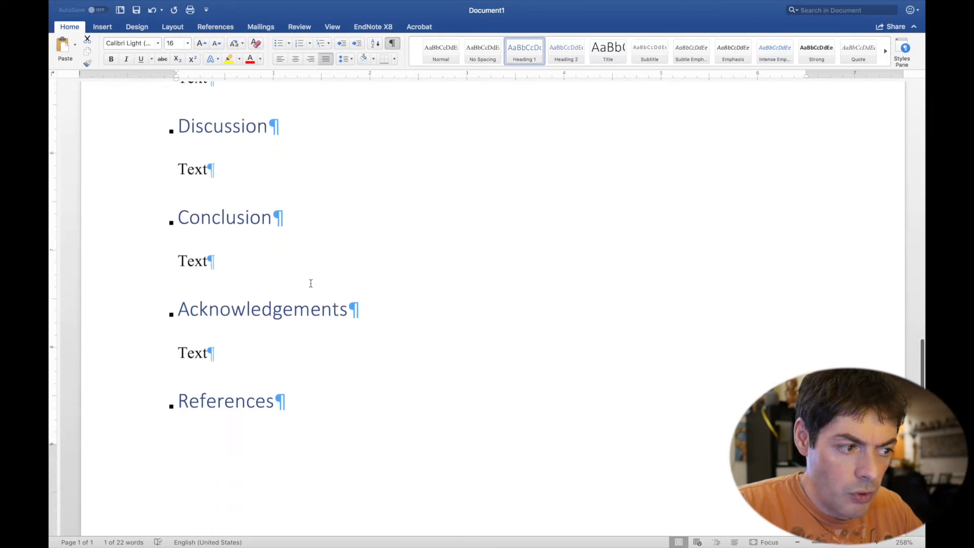
pyautogui.scroll(-1, 310, 283)
pyautogui.scroll(10, 241, 214)
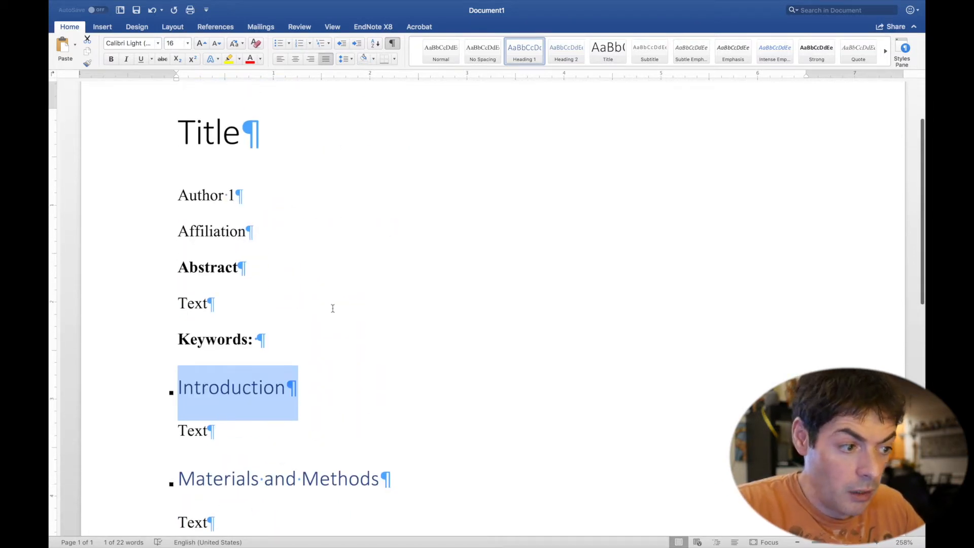
pyautogui.click(307, 190)
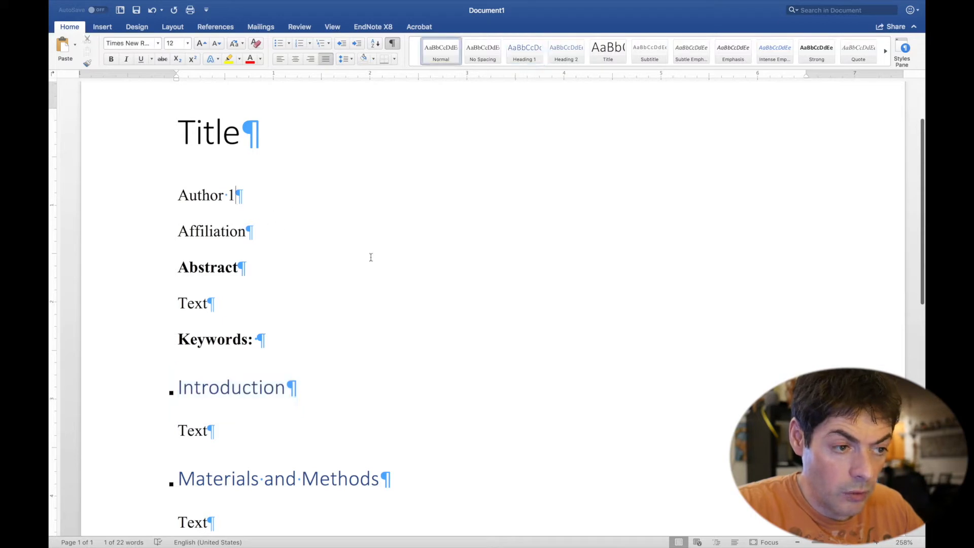
pyautogui.click(612, 48)
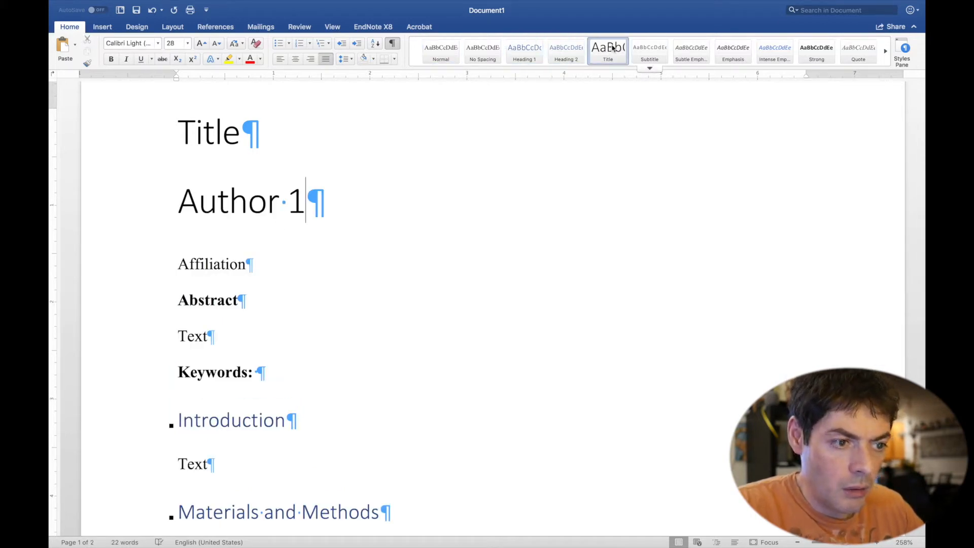
pyautogui.press('super+z')
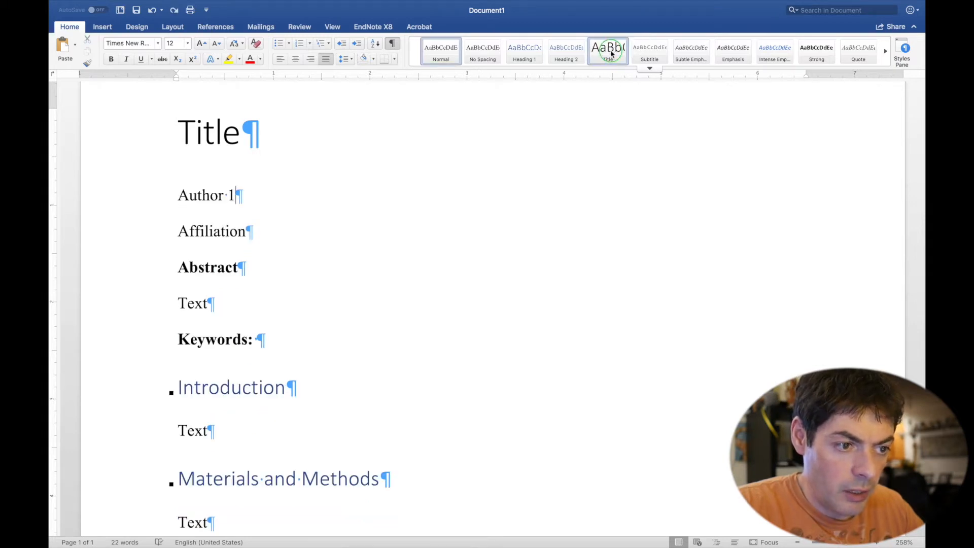
# Modify the Title style to Times New Roman, Bold, at 16 pt instead of 14 pt
pyautogui.rightClick(610, 50)
pyautogui.click(634, 64)
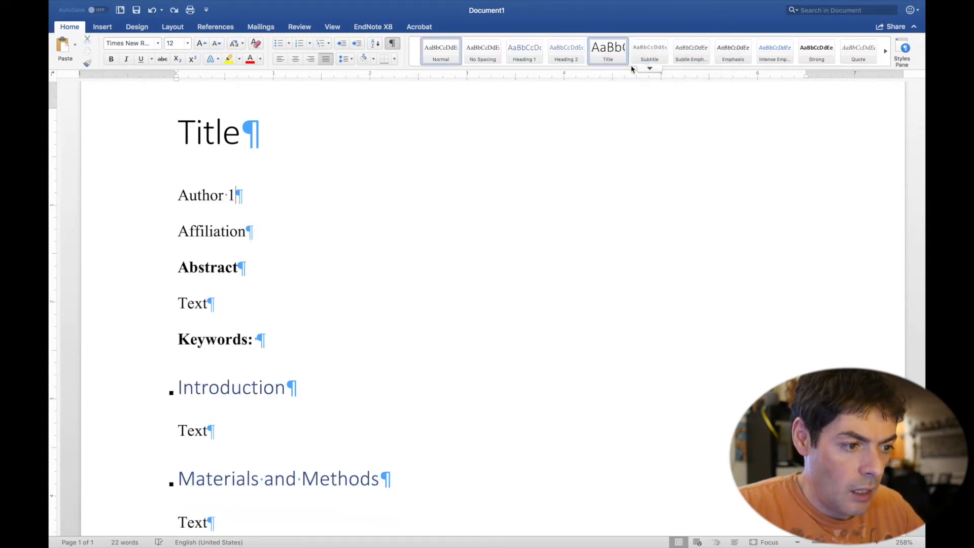
pyautogui.click(420, 179)
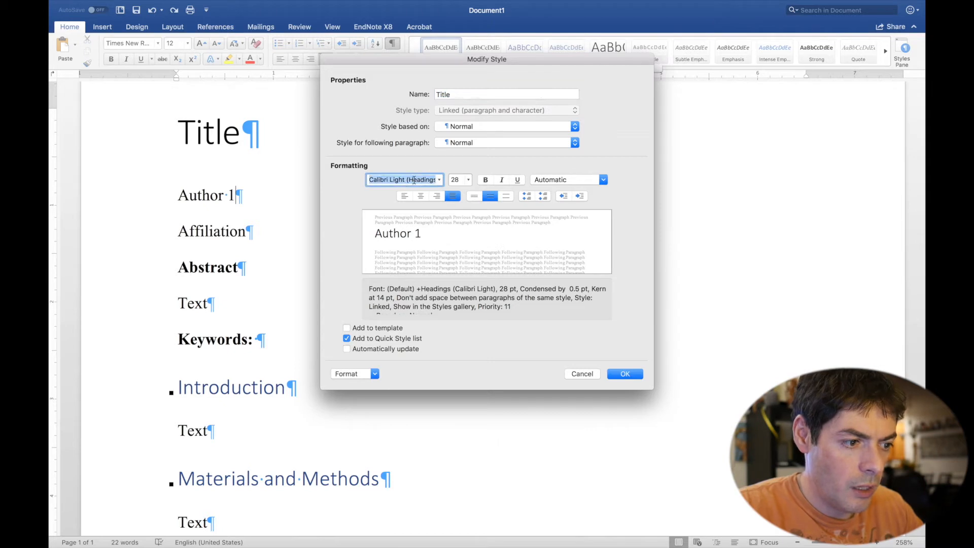
pyautogui.write('times')
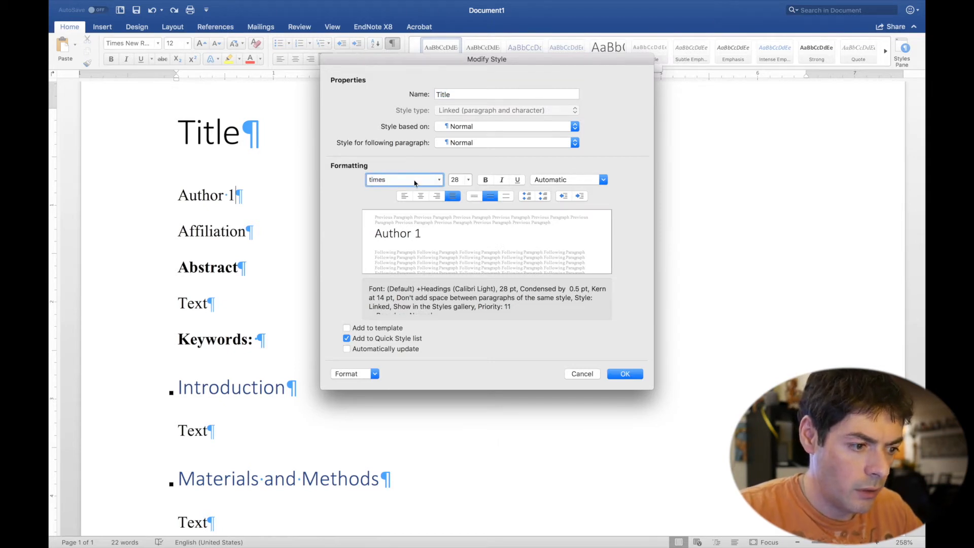
pyautogui.click(414, 181)
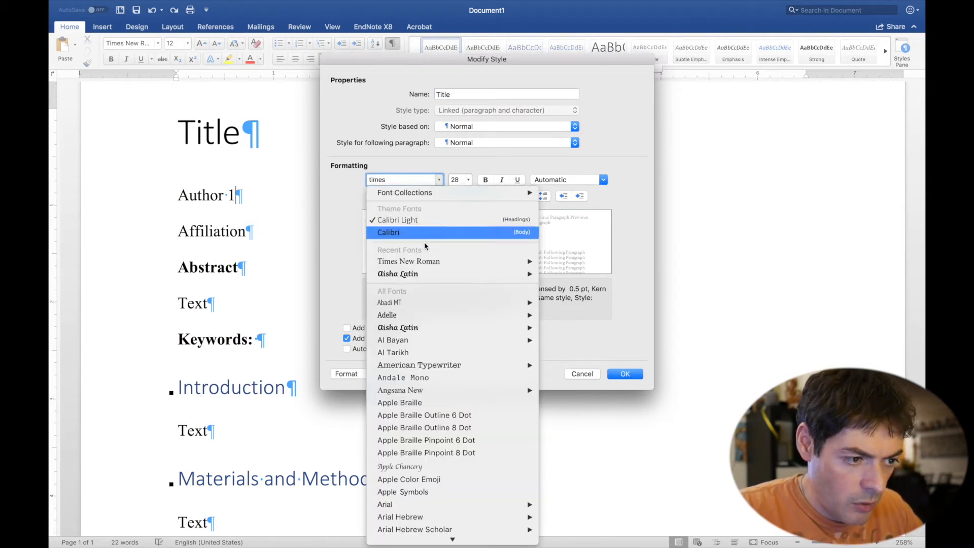
pyautogui.moveTo(434, 260)
pyautogui.click(562, 263)
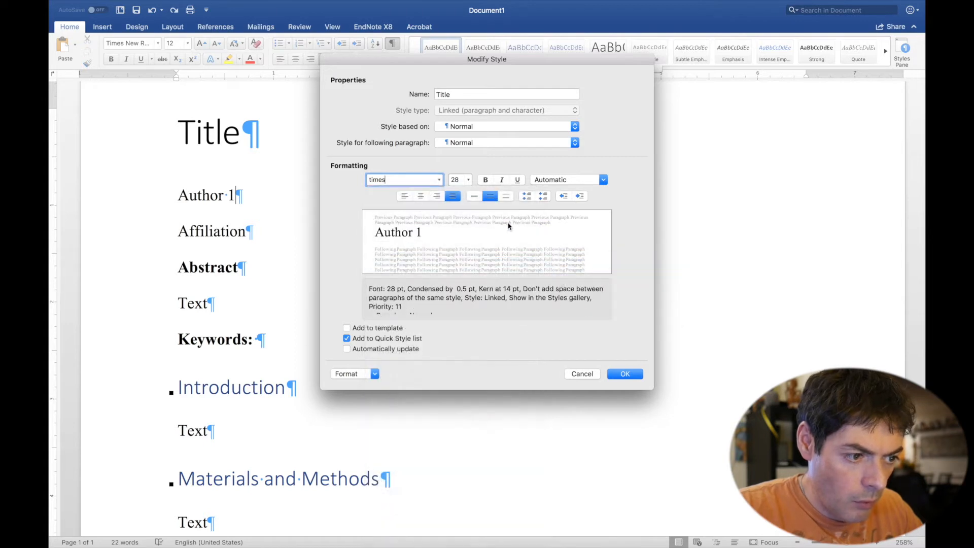
pyautogui.click(487, 181)
pyautogui.click(467, 180)
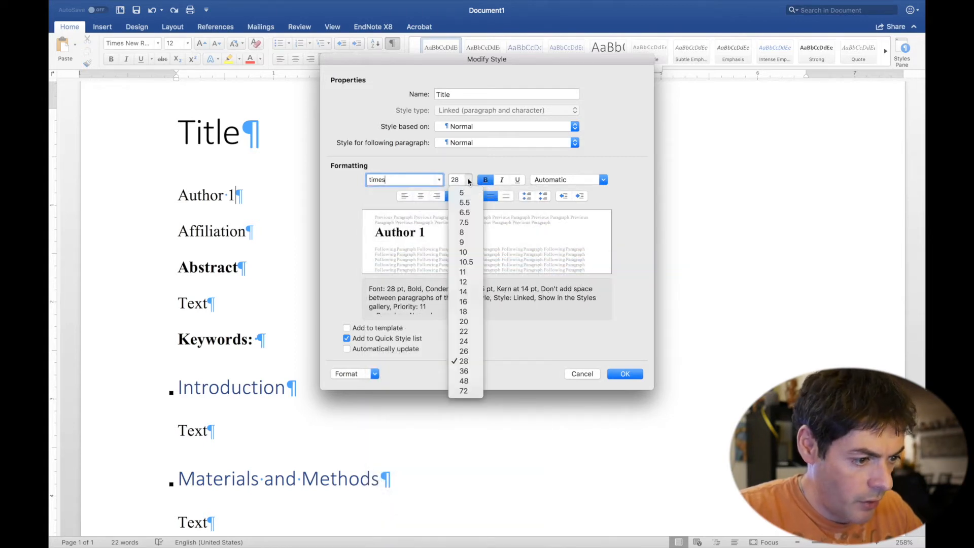
pyautogui.click(474, 292)
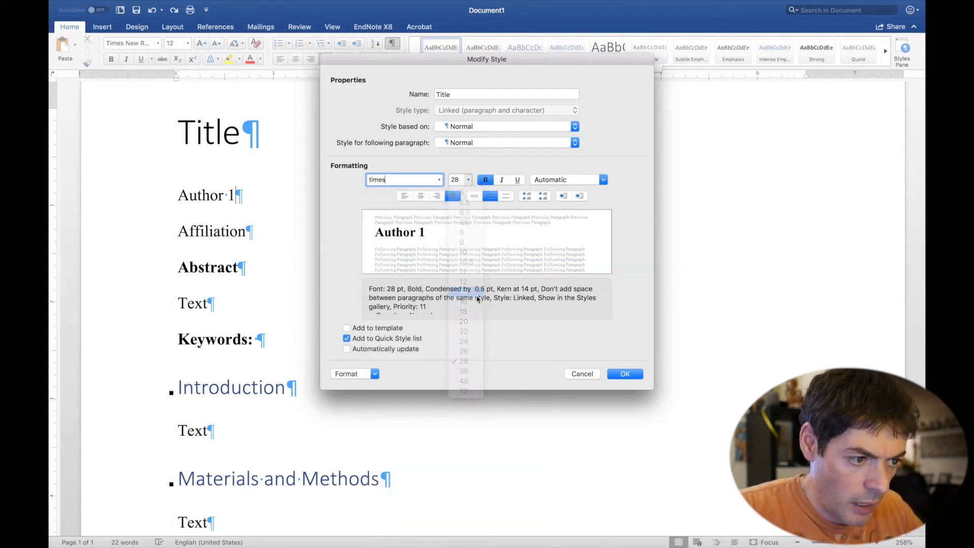
pyautogui.click(468, 180)
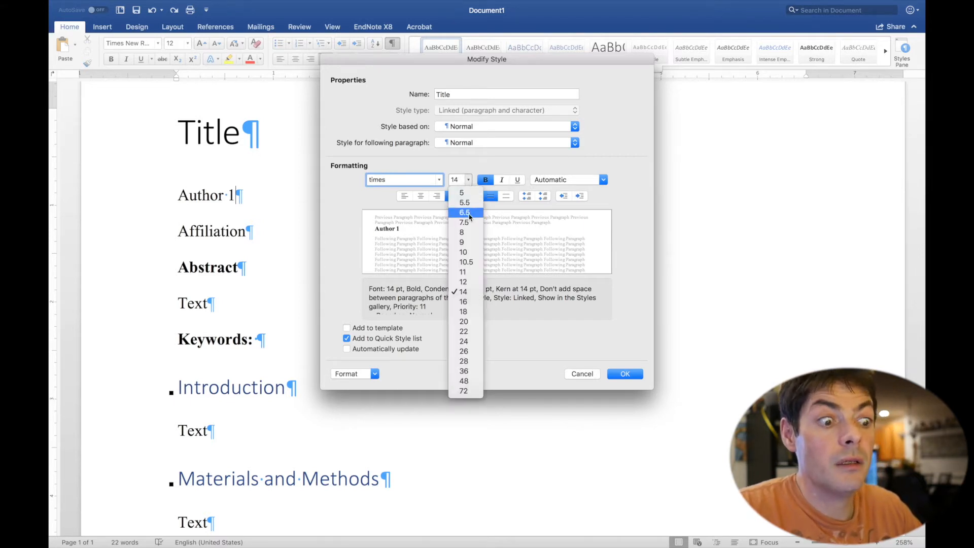
pyautogui.click(469, 301)
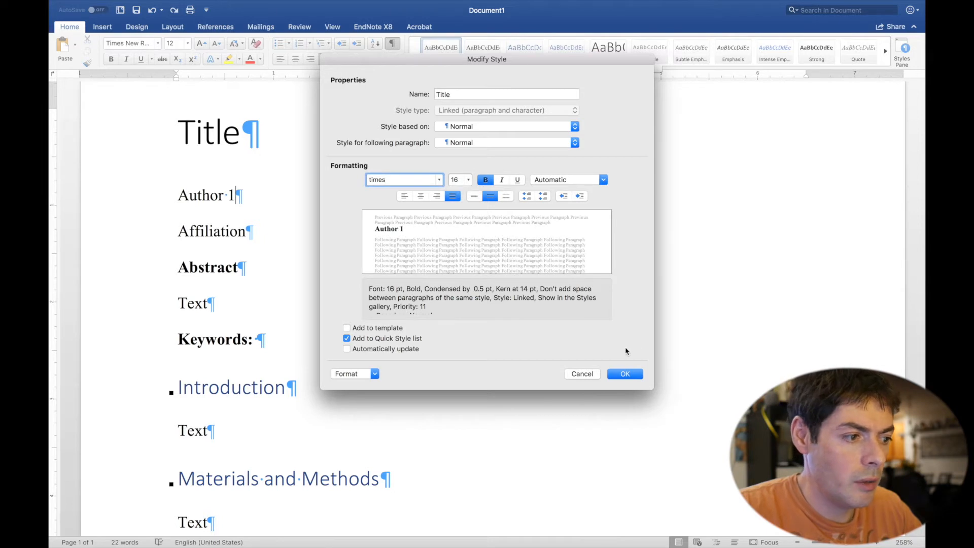
pyautogui.click(623, 374)
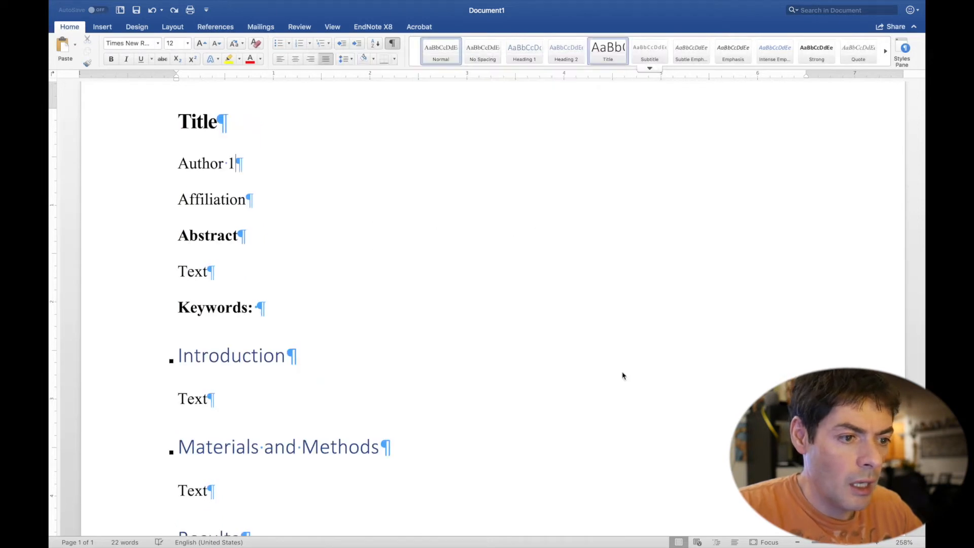
# Change Heading 1 to Times New Roman, 14 pt, Bold, with Automatic font colour
pyautogui.rightClick(517, 47)
pyautogui.click(542, 60)
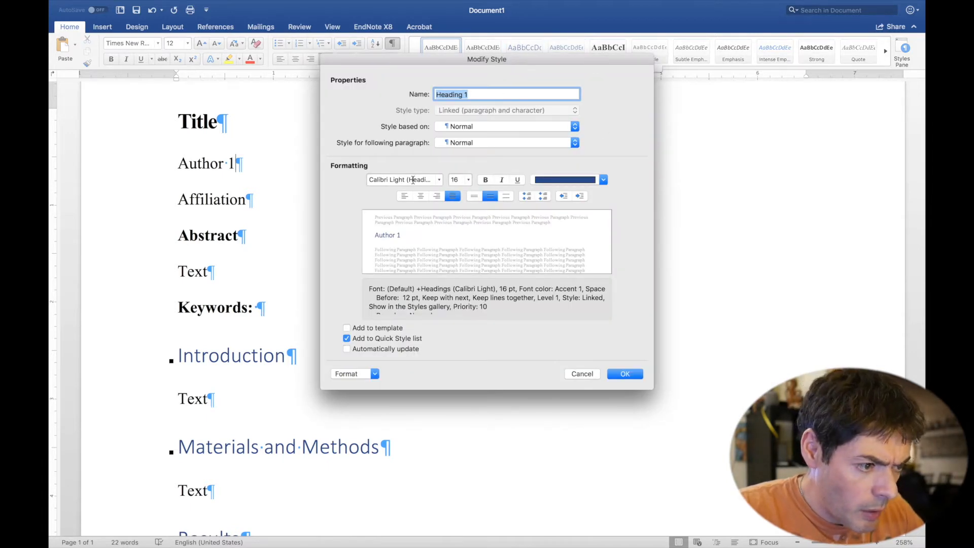
pyautogui.click(439, 180)
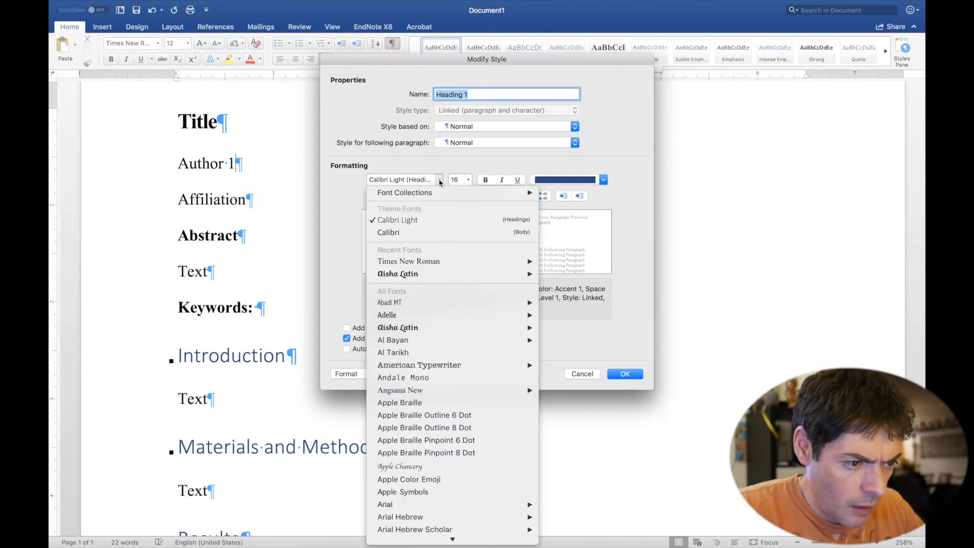
pyautogui.moveTo(454, 263)
pyautogui.click(565, 264)
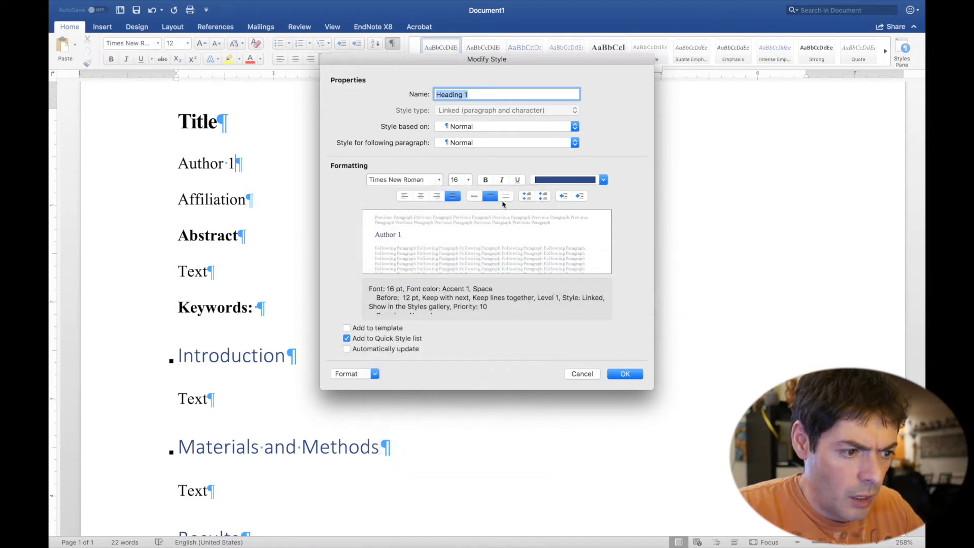
pyautogui.click(468, 181)
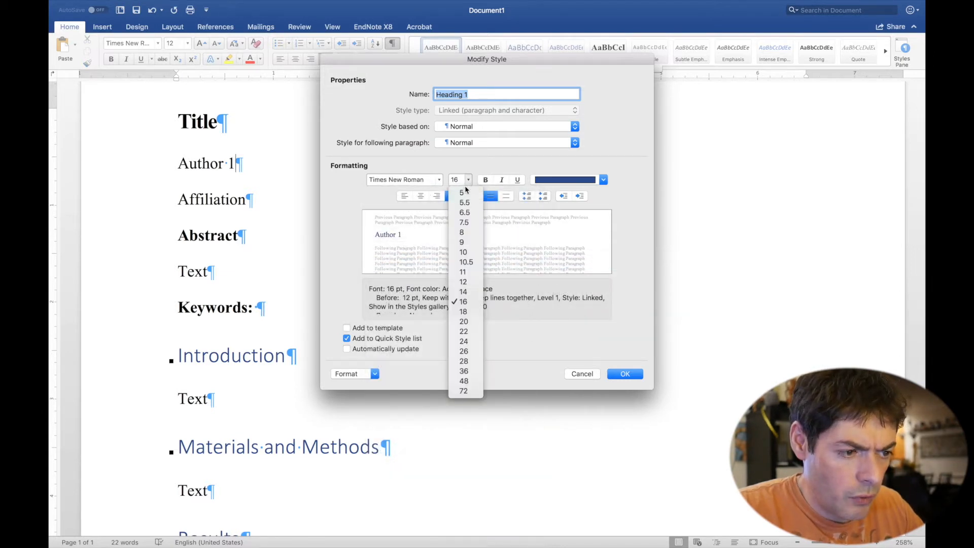
pyautogui.click(472, 295)
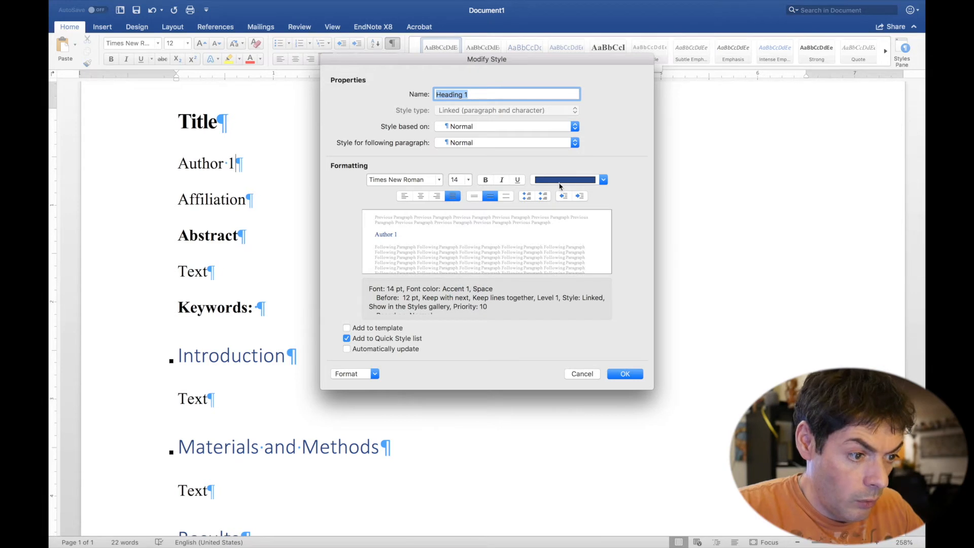
pyautogui.click(485, 180)
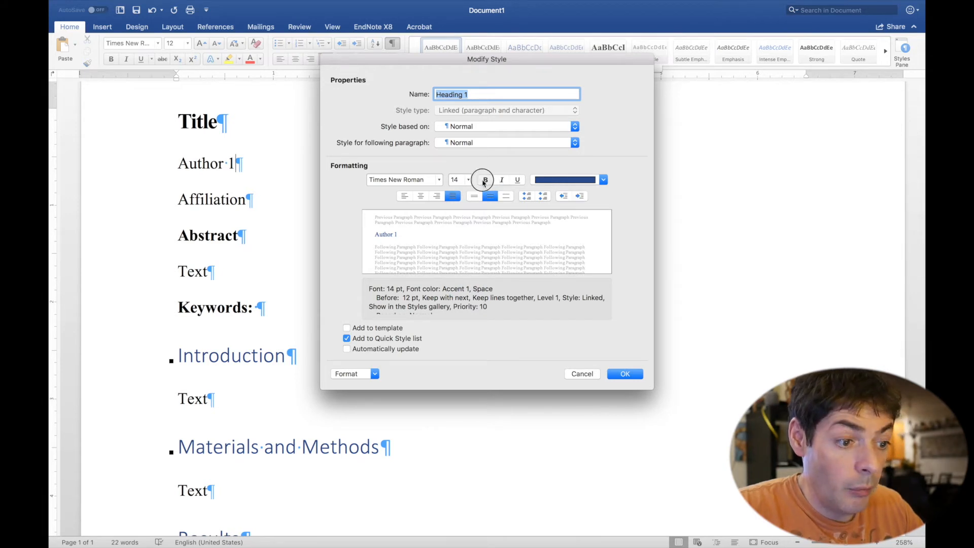
pyautogui.click(553, 180)
pyautogui.click(581, 198)
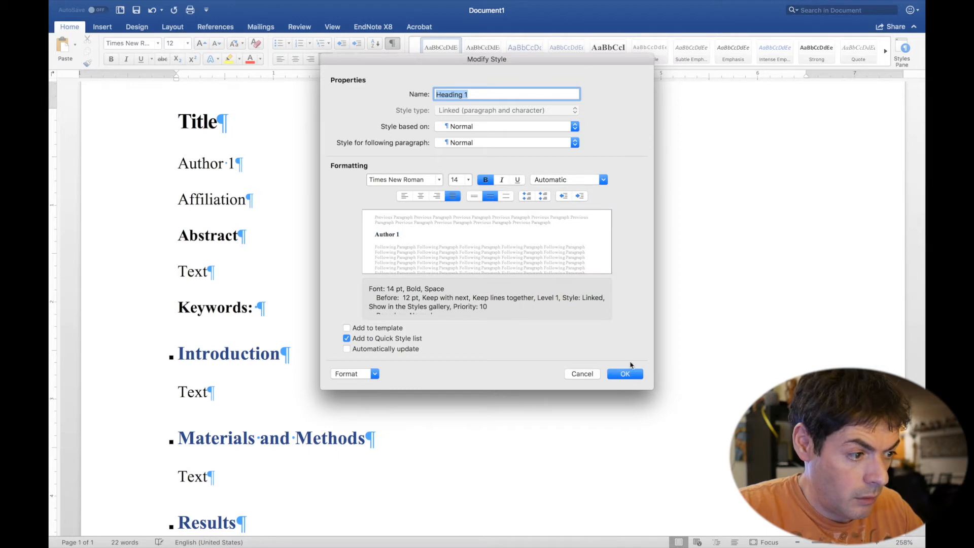
pyautogui.click(629, 376)
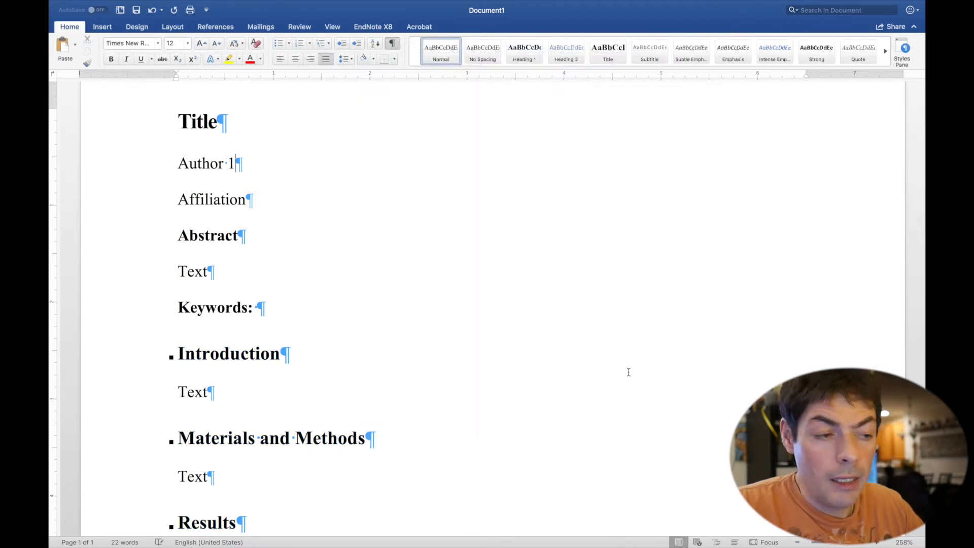
pyautogui.scroll(-10, 274, 265)
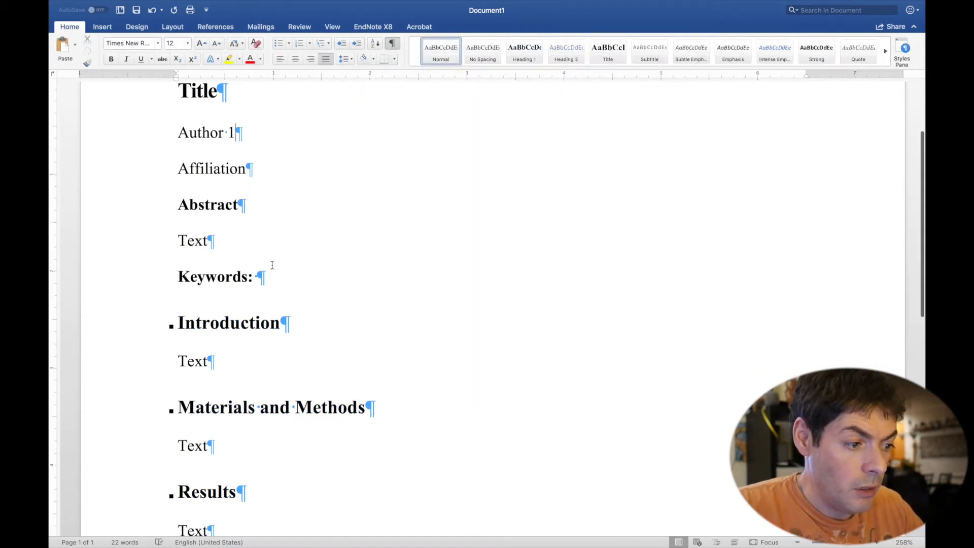
pyautogui.scroll(-2, 274, 264)
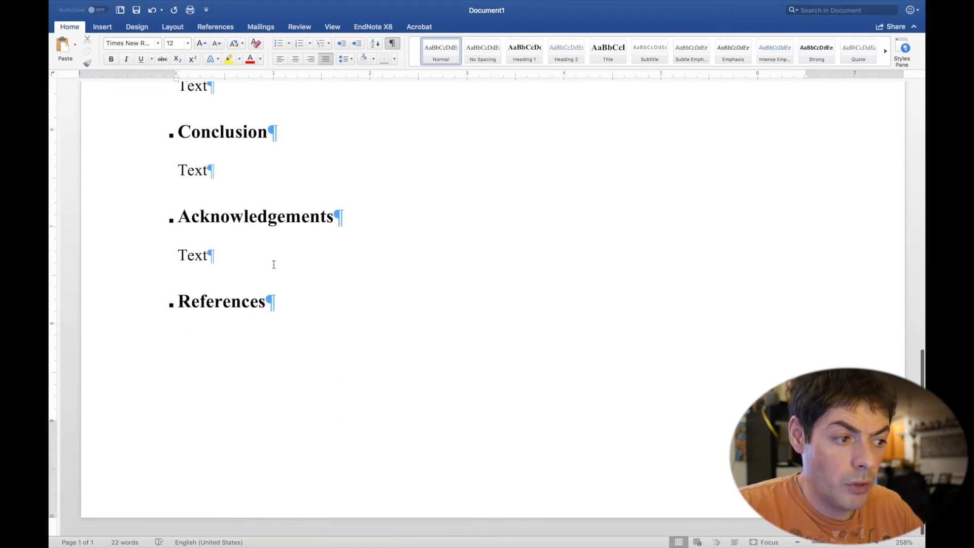
pyautogui.scroll(8, 274, 264)
pyautogui.scroll(4, 274, 265)
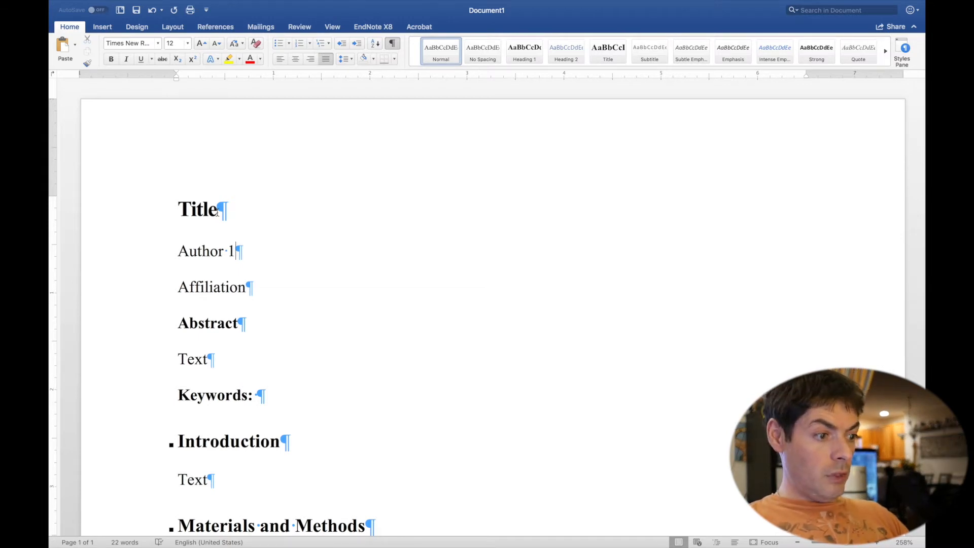
# Replace the Title placeholder with 'Men gain weight in winter' and hide formatting marks
pyautogui.doubleClick(190, 210)
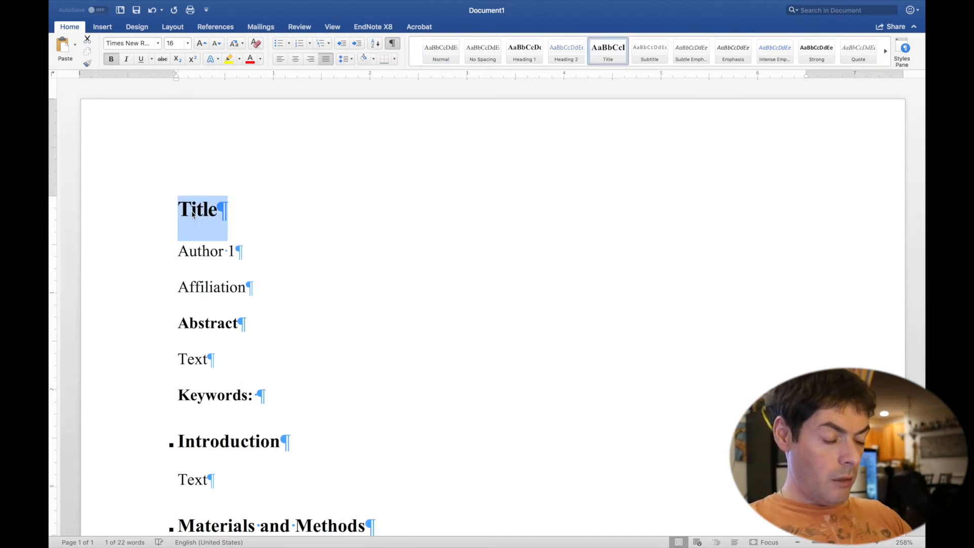
pyautogui.write('Men g')
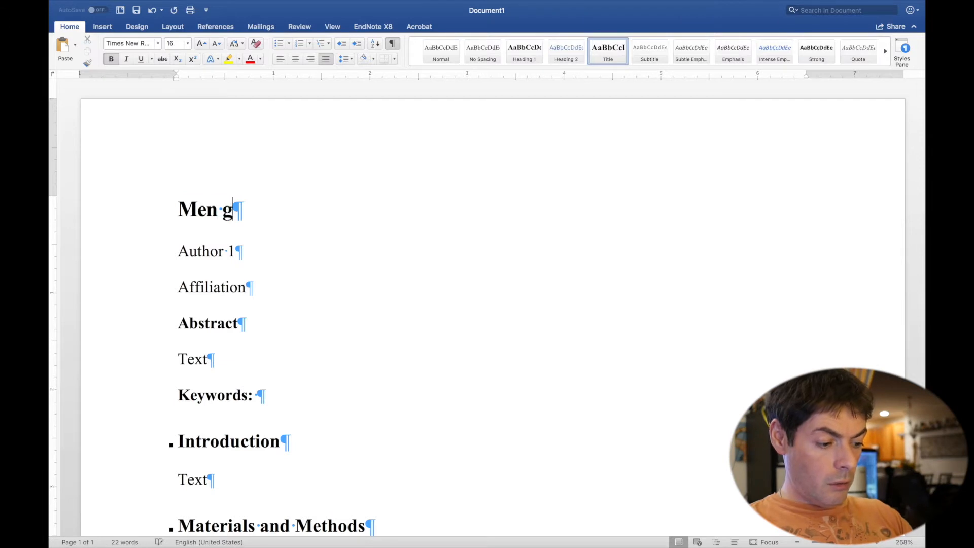
pyautogui.write('ain weight ')
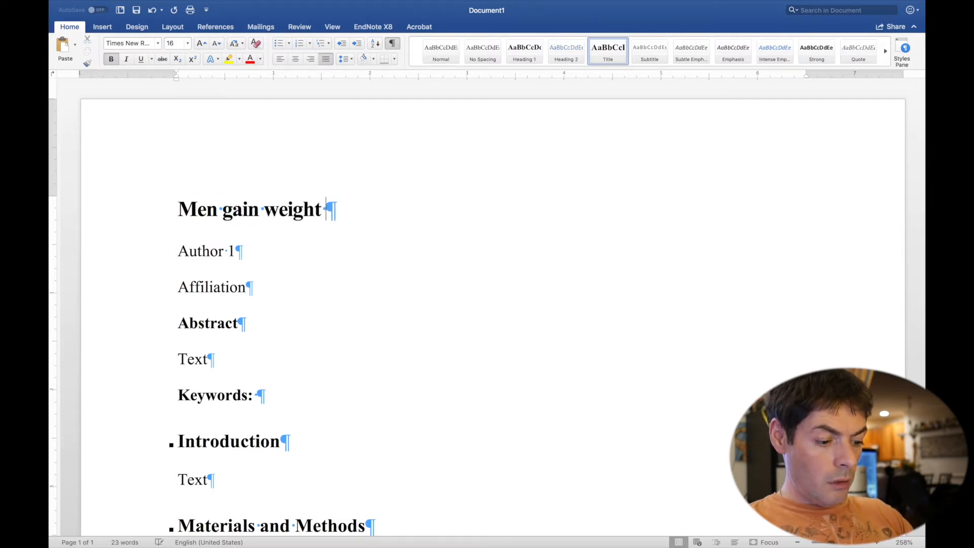
pyautogui.write('in winter')
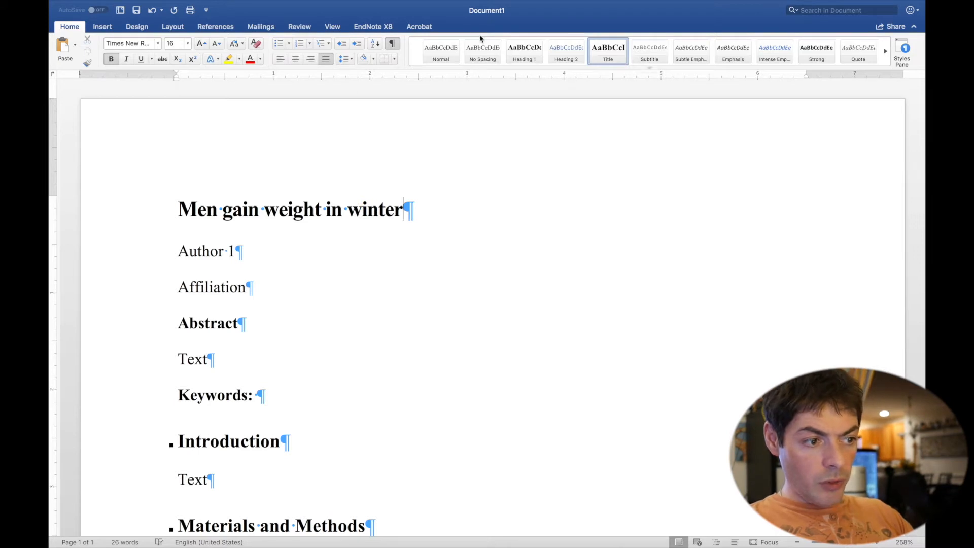
pyautogui.click(392, 45)
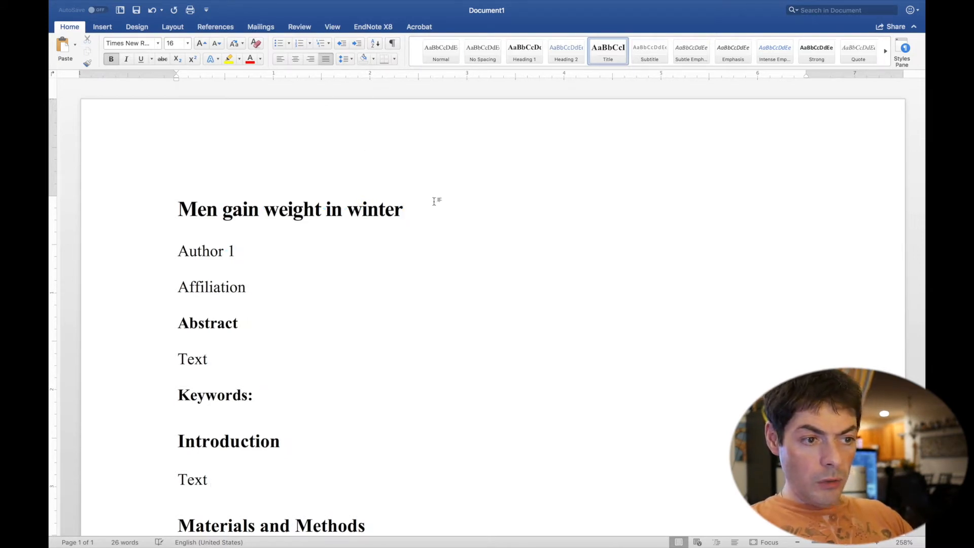
# Turn on All caps, not Small caps, in the Title style's font settings
pyautogui.rightClick(600, 47)
pyautogui.click(628, 62)
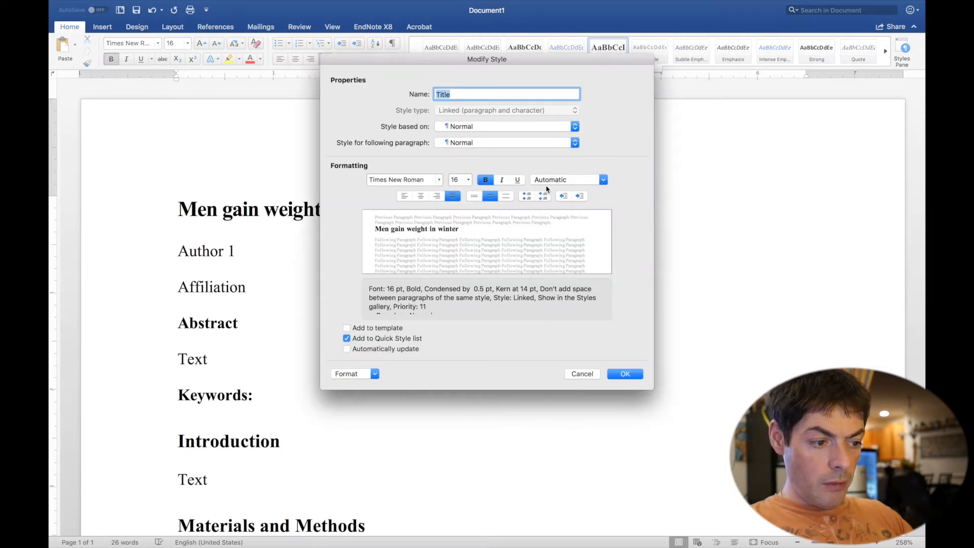
pyautogui.click(351, 378)
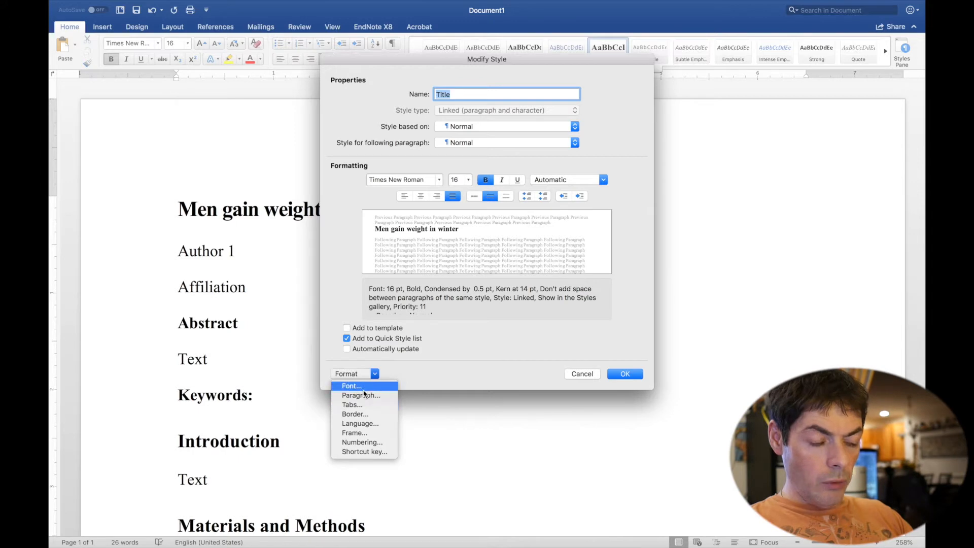
pyautogui.click(364, 386)
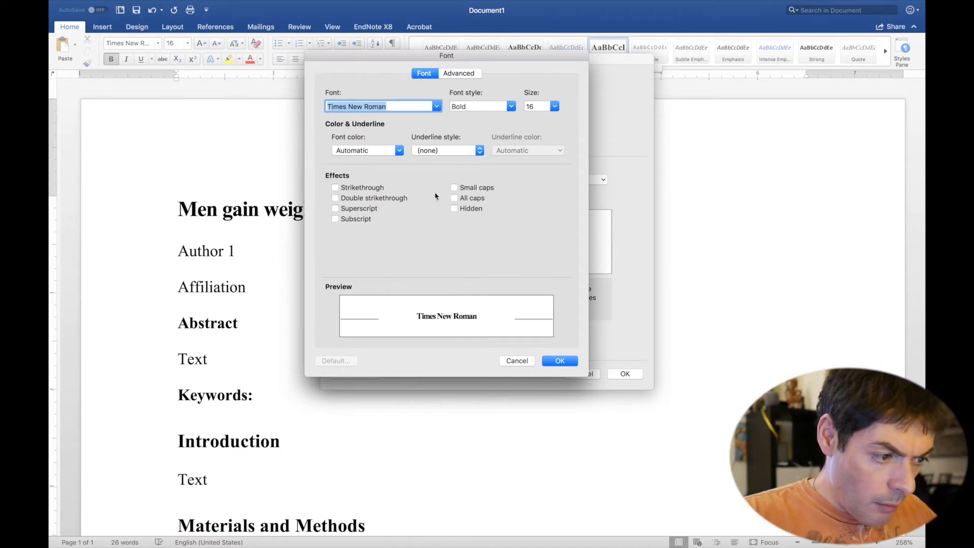
pyautogui.click(474, 187)
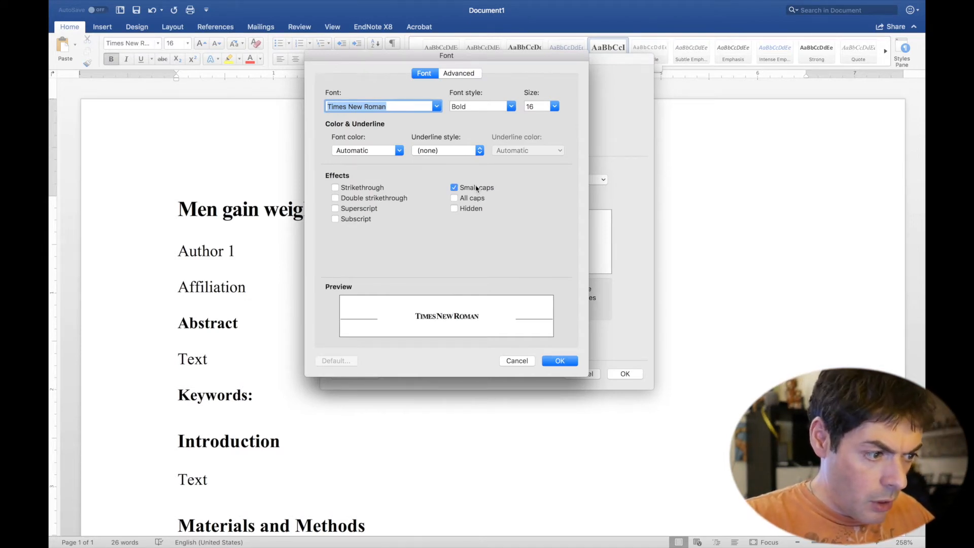
pyautogui.click(475, 187)
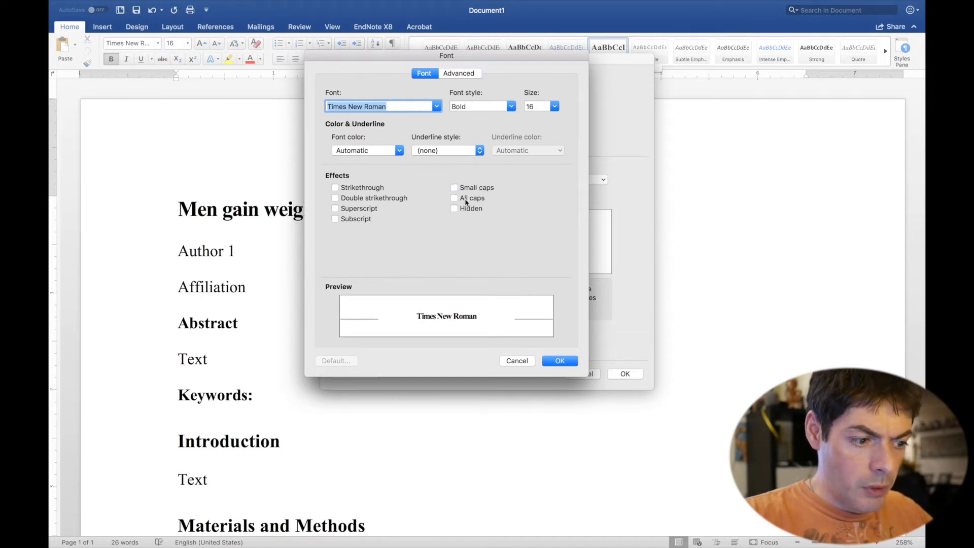
pyautogui.click(474, 198)
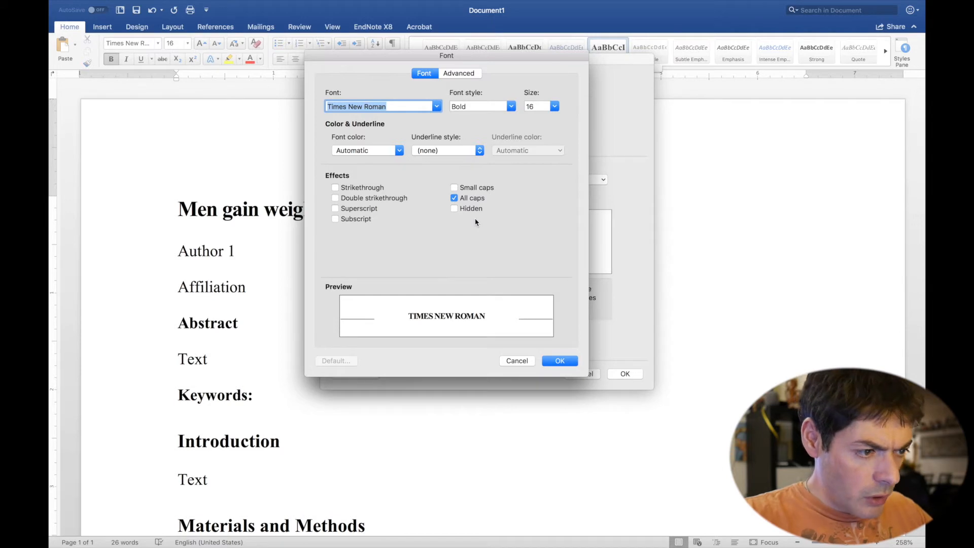
pyautogui.click(459, 74)
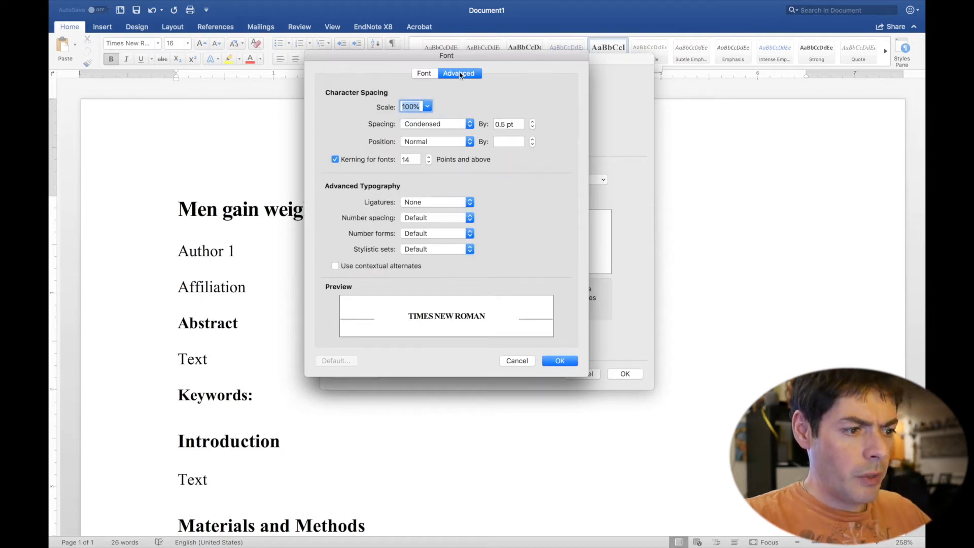
pyautogui.click(424, 74)
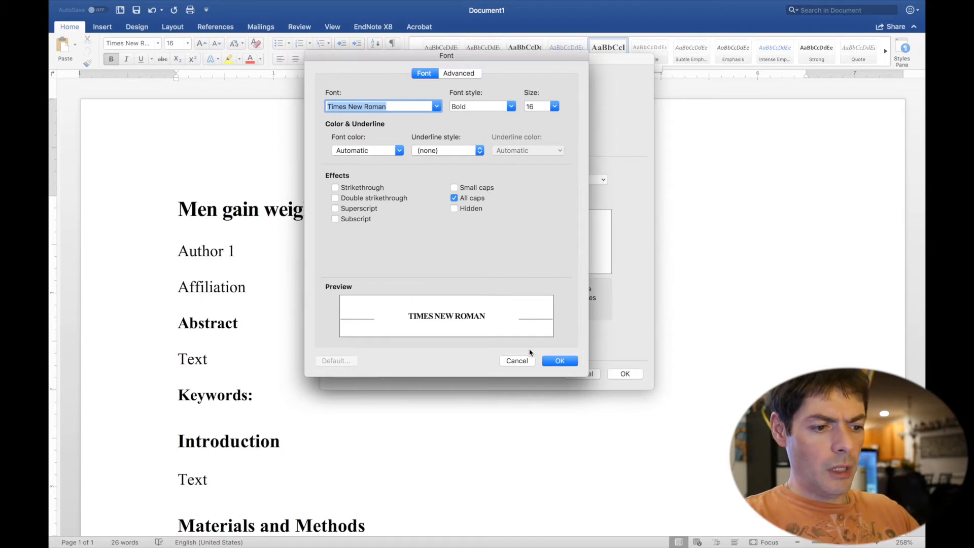
pyautogui.click(559, 360)
pyautogui.click(617, 373)
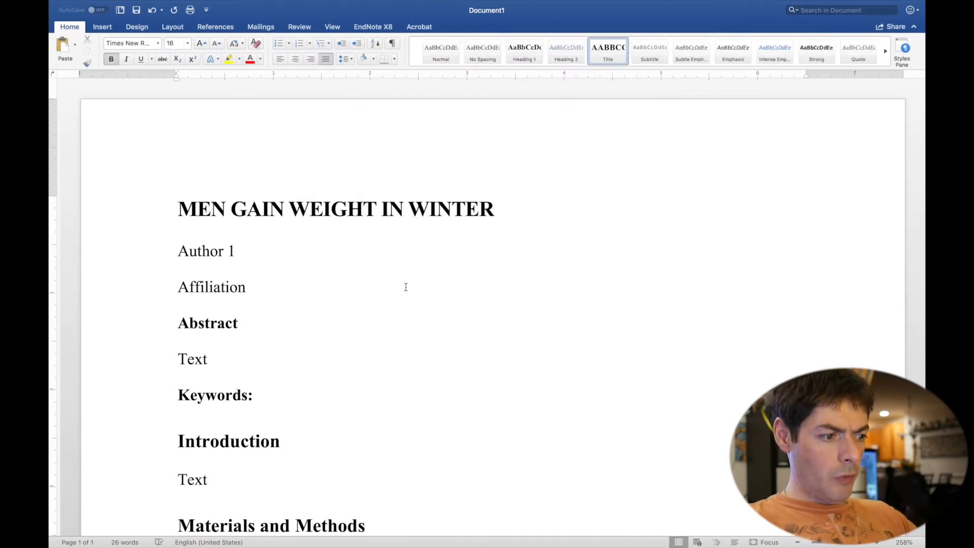
# Replace Author 1 with the author's name followed by a superscript 1
pyautogui.moveTo(178, 250); pyautogui.dragTo(235, 252)
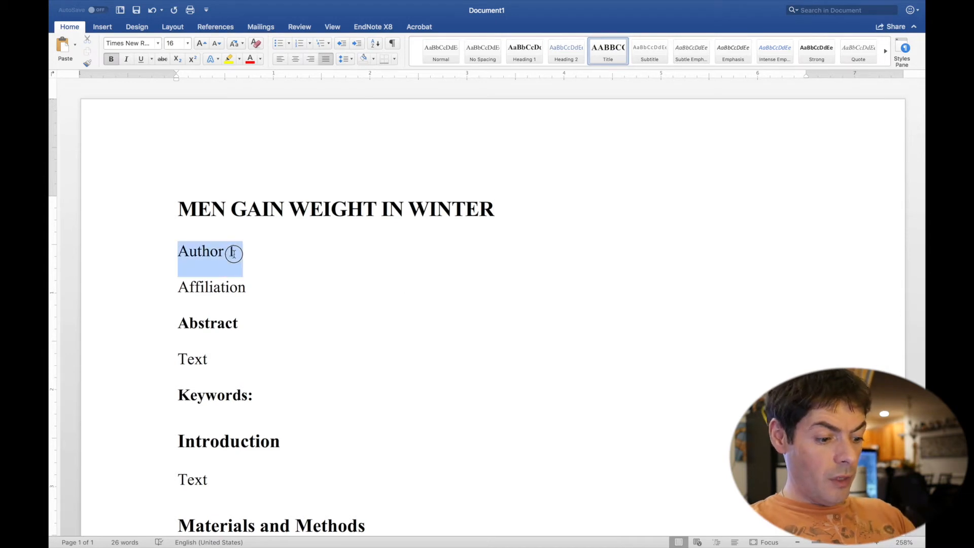
pyautogui.write('Greg')
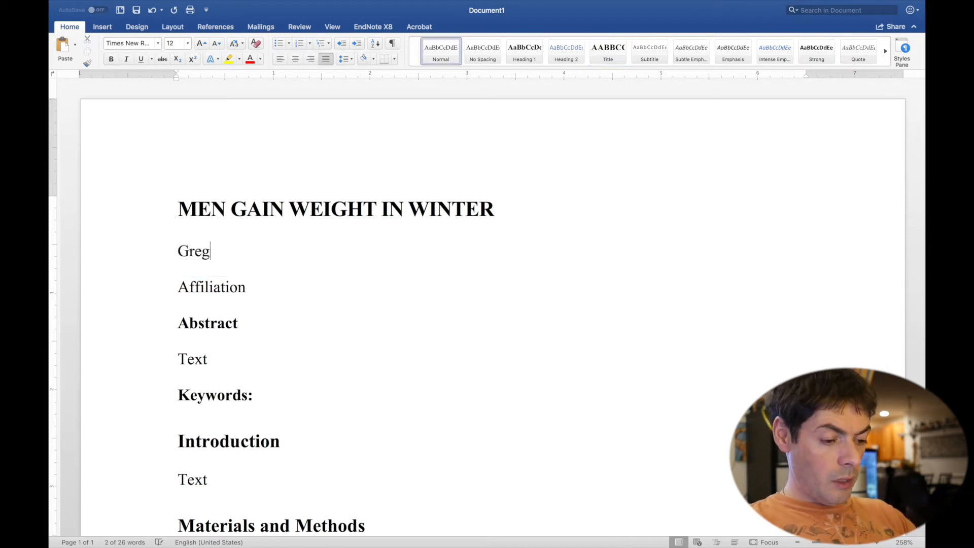
pyautogui.write(' Fridman1')
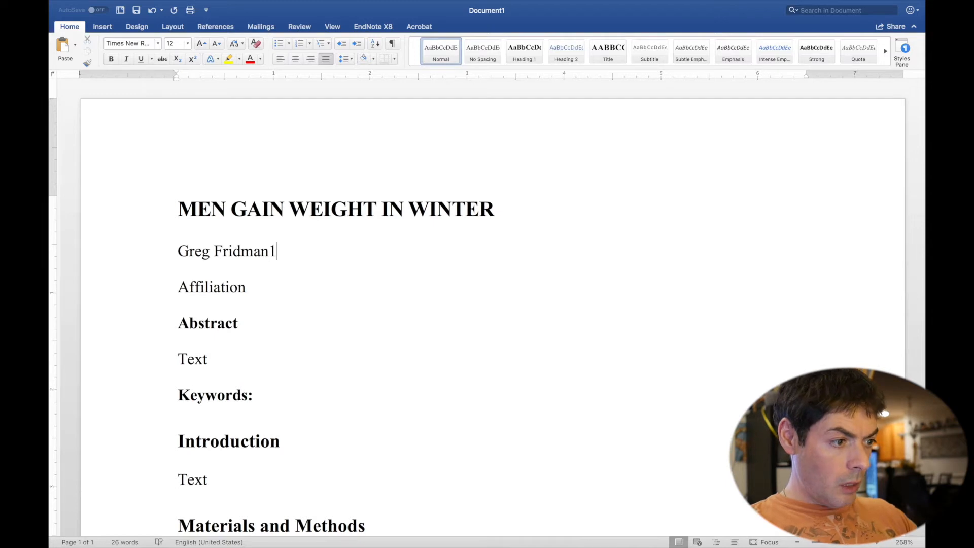
pyautogui.moveTo(277, 251); pyautogui.dragTo(269, 251)
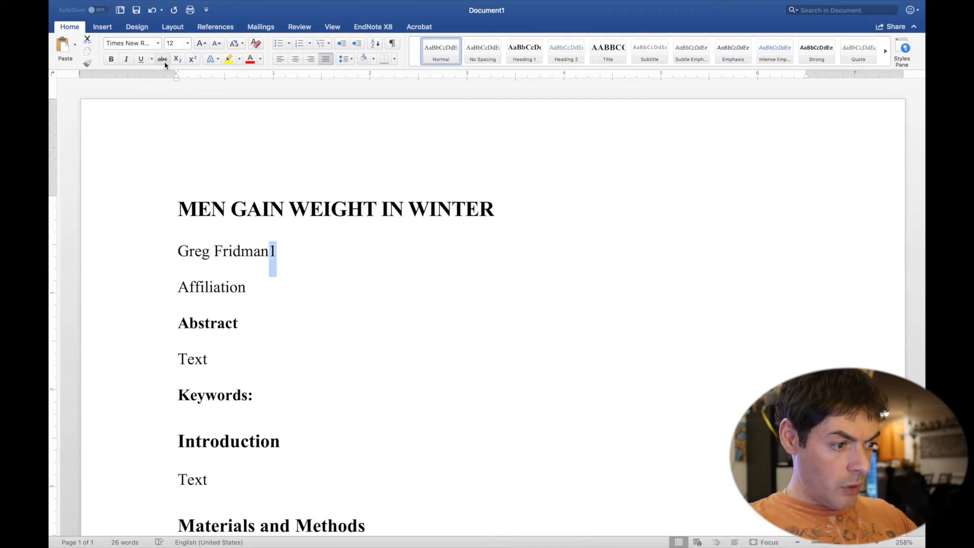
pyautogui.click(193, 59)
# Insert a superscript 1 at the start of the Affiliation line
pyautogui.click(178, 287)
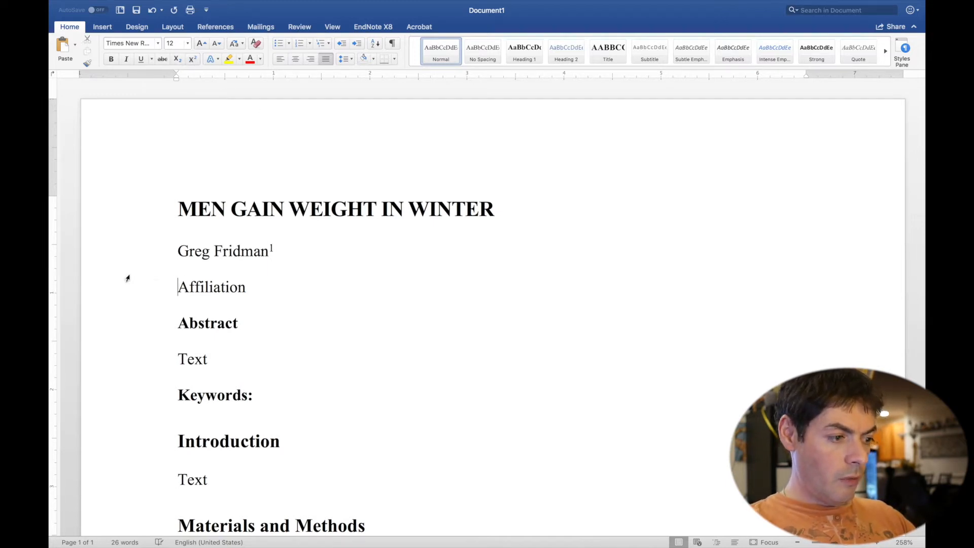
pyautogui.write('1')
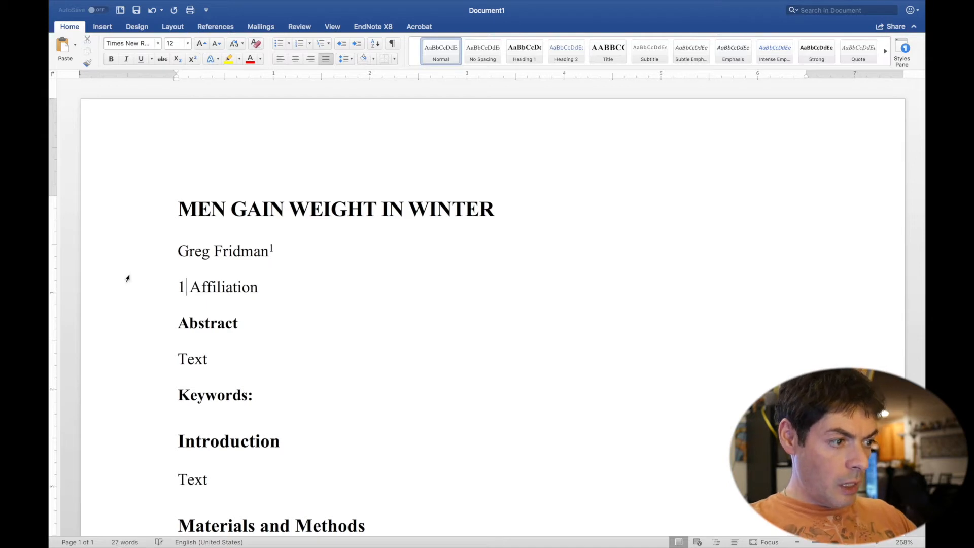
pyautogui.hotkey('shift', 'Left')
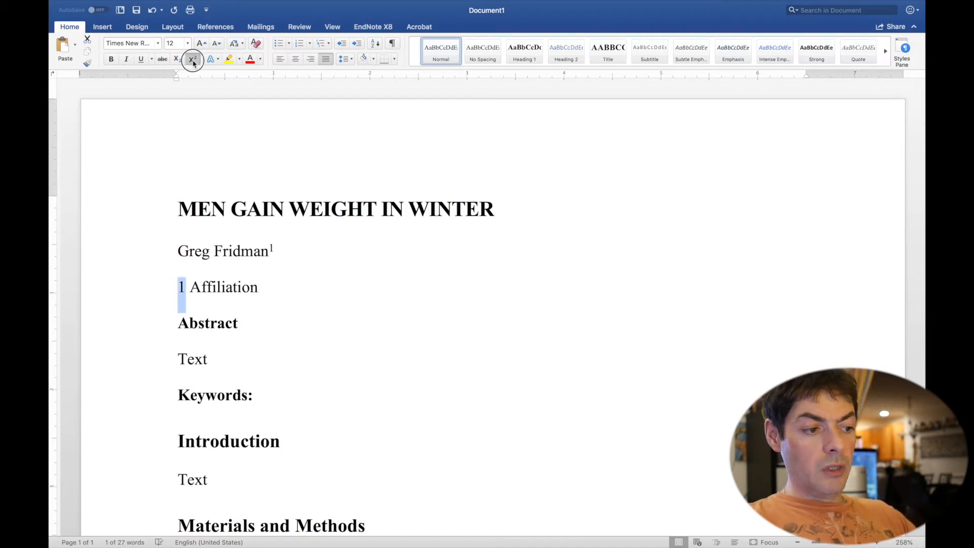
pyautogui.click(193, 60)
# Replace the word Affiliation with 'Self employed, Philadelphia, PA, USA'
pyautogui.doubleClick(227, 288)
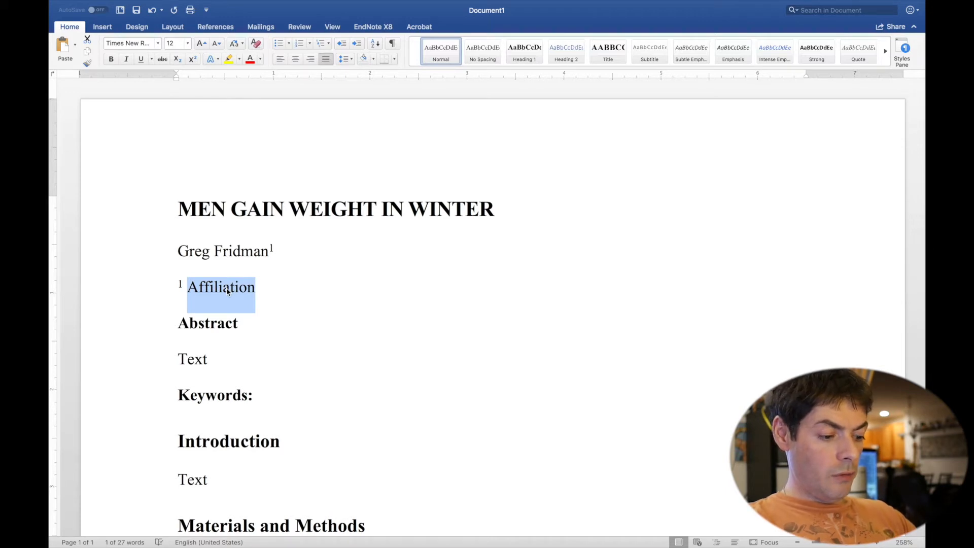
pyautogui.write('Self-')
pyautogui.press('BackSpace')
pyautogui.write('e')
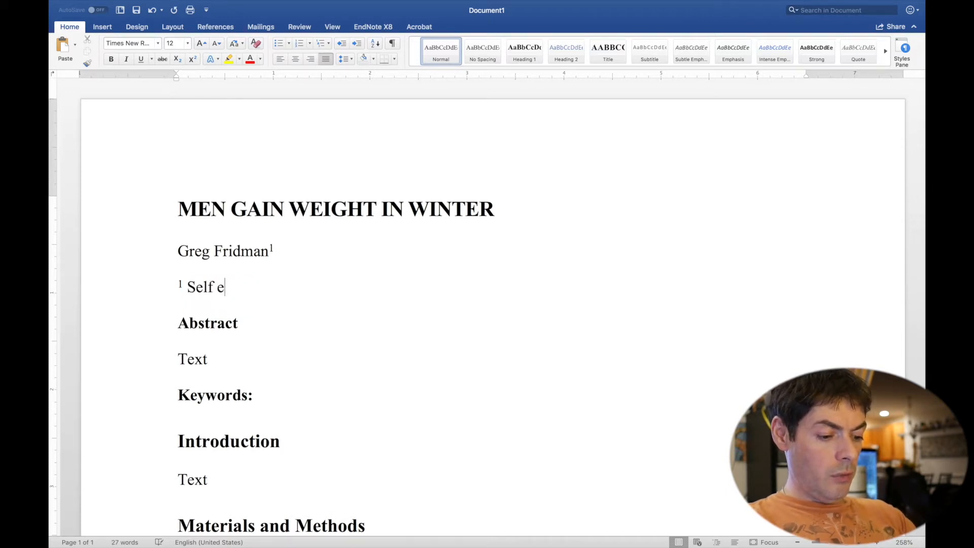
pyautogui.write('n')
pyautogui.press('BackSpace')
pyautogui.write('mply')
pyautogui.press('BackSpace')
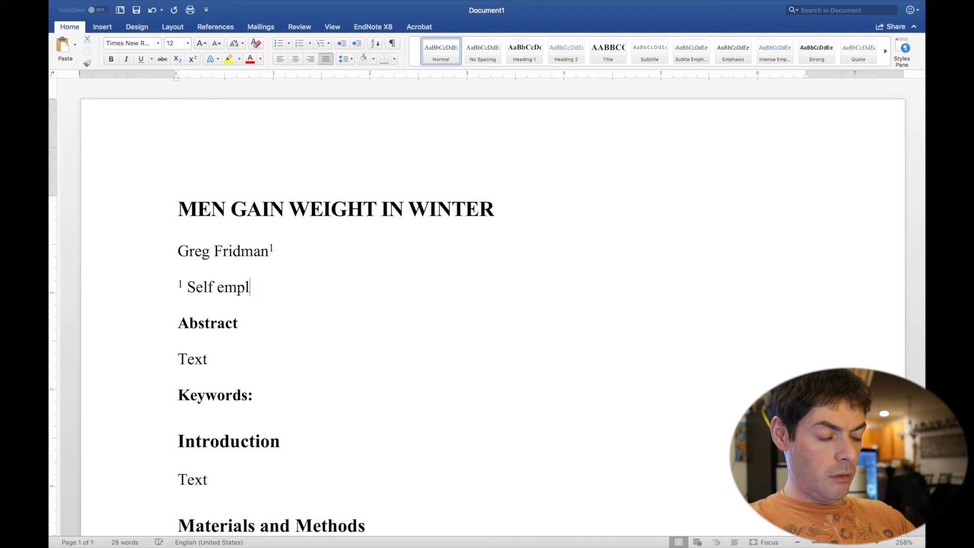
pyautogui.write('oyed')
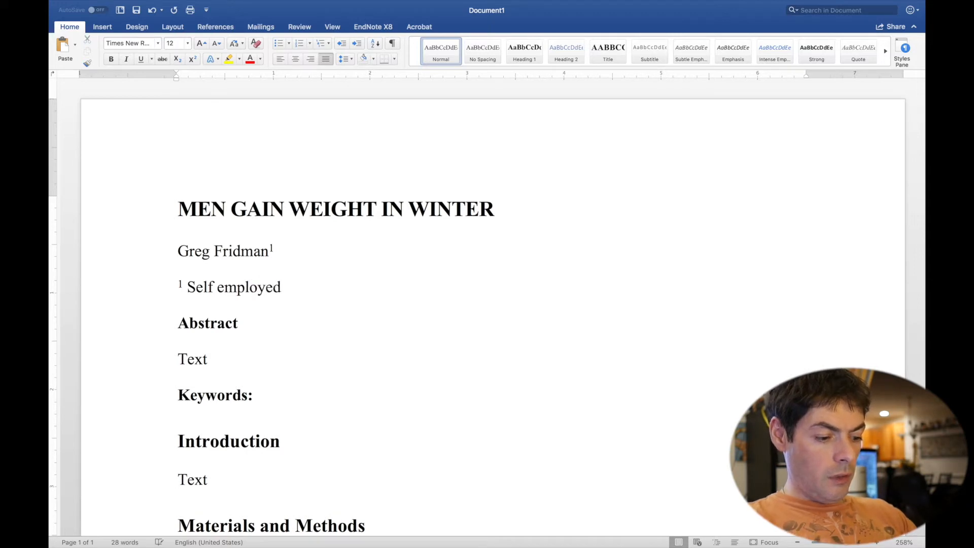
pyautogui.write(', Philadelph')
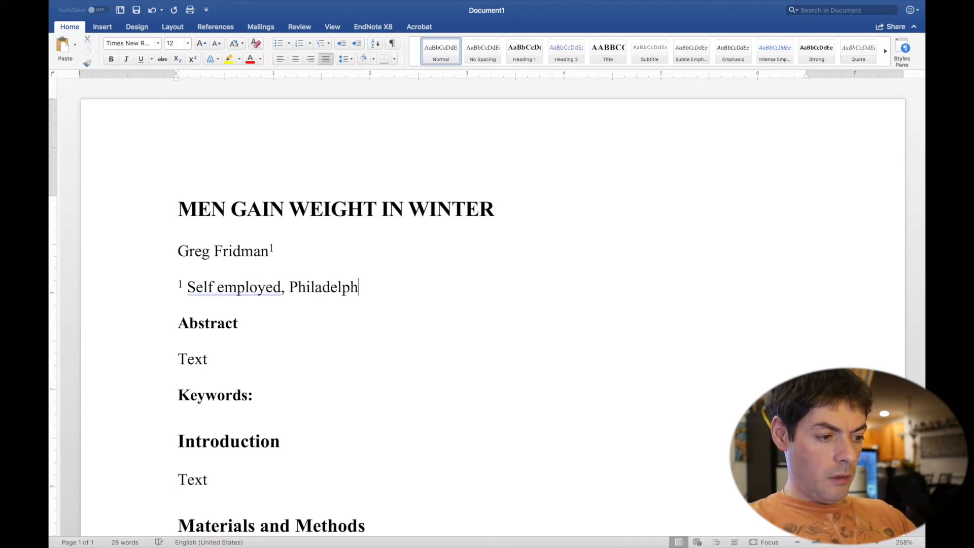
pyautogui.write('ia, PA')
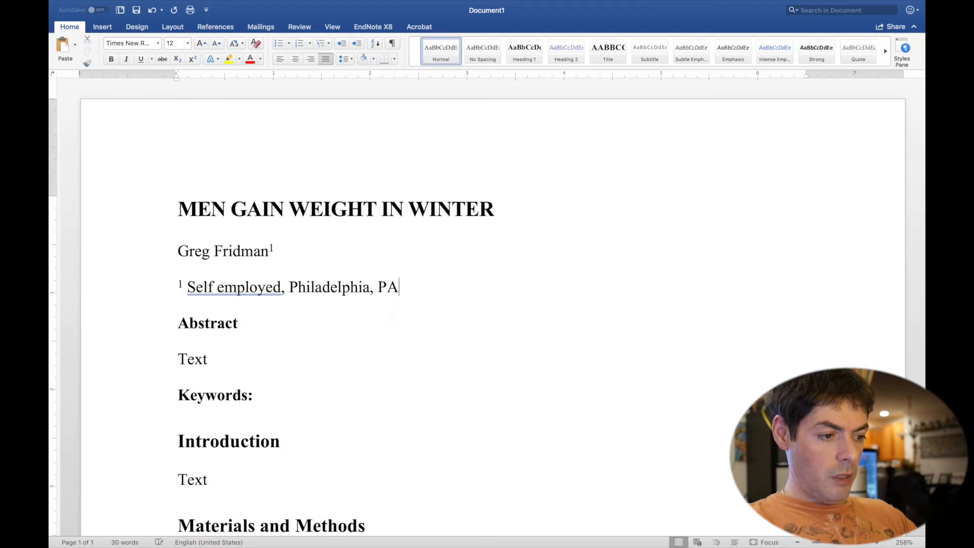
pyautogui.write(', UU')
pyautogui.press('BackSpace')
pyautogui.write('SA')
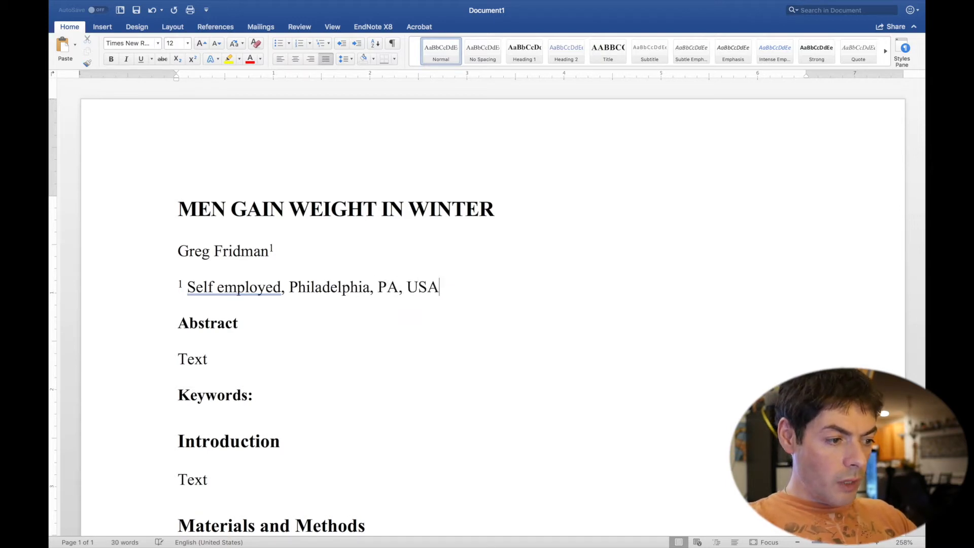
pyautogui.click(280, 254)
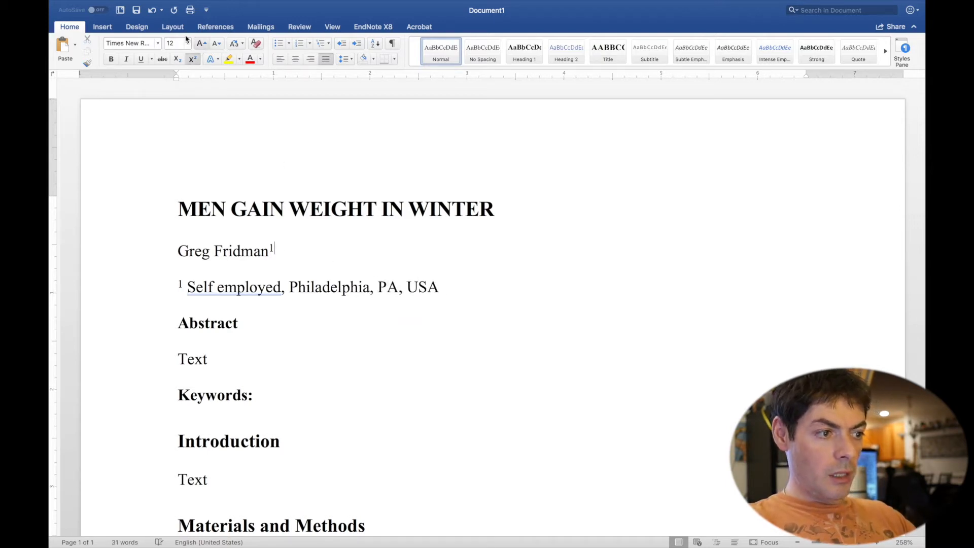
pyautogui.click(300, 26)
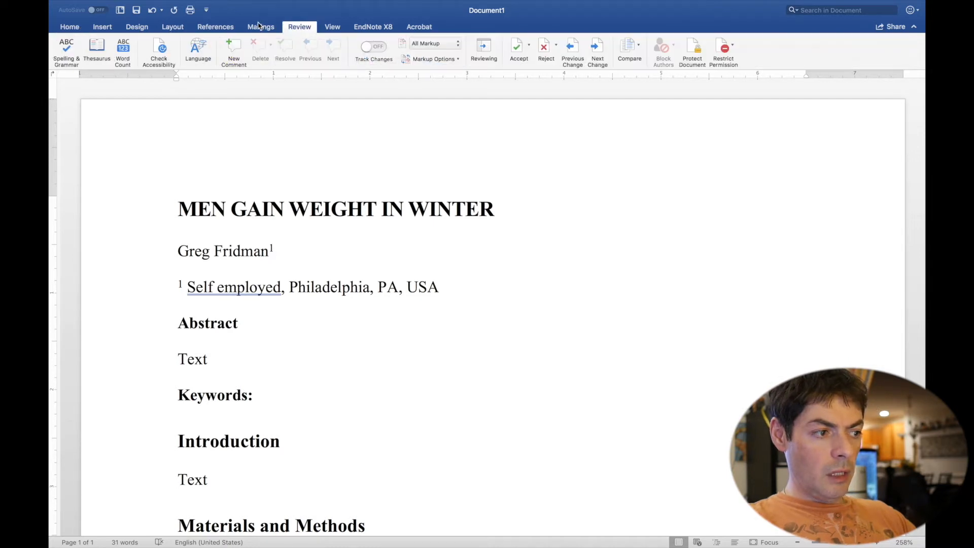
pyautogui.click(77, 27)
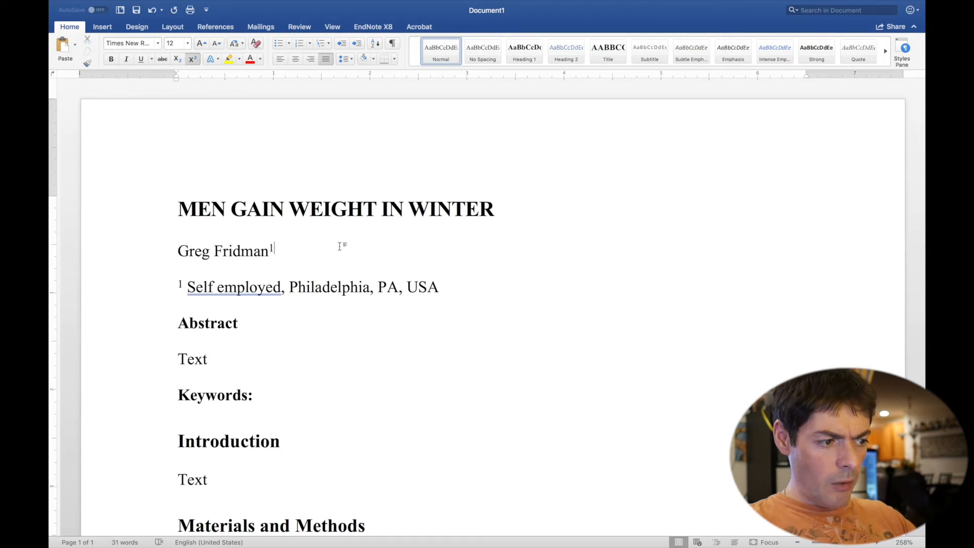
# Replace the Introduction placeholder with 'There are studies linking chanigning seasons with t'
pyautogui.scroll(-3, 340, 246)
pyautogui.tripleClick(202, 298)
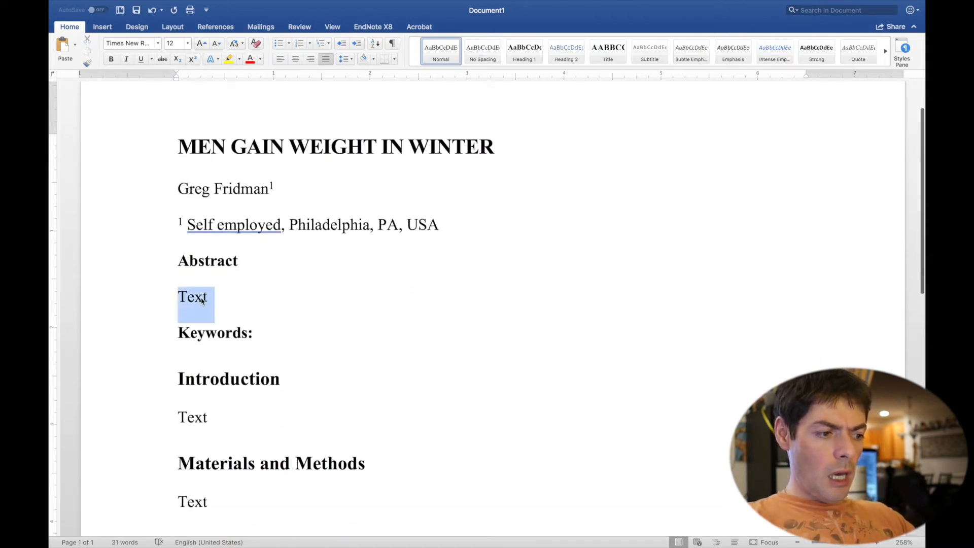
pyautogui.scroll(-4, 200, 297)
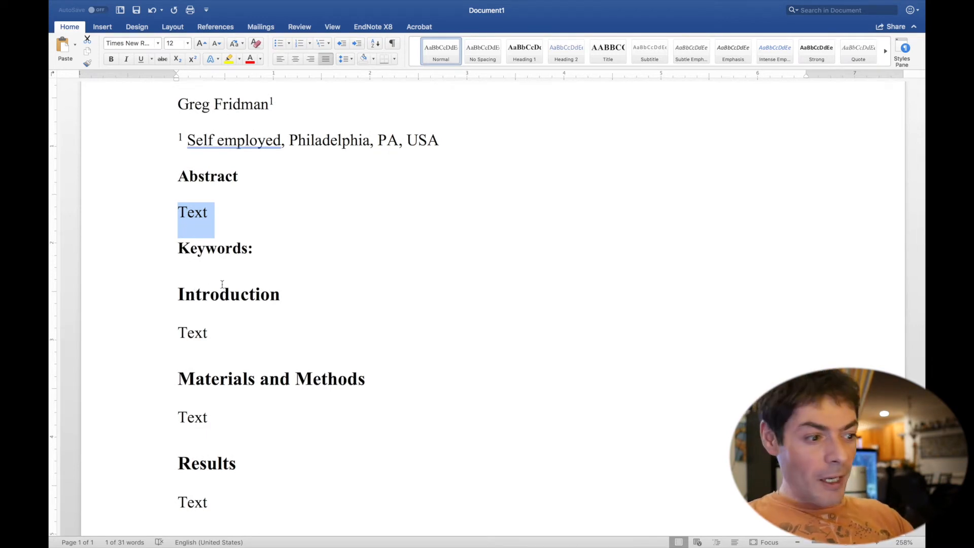
pyautogui.scroll(-3, 222, 284)
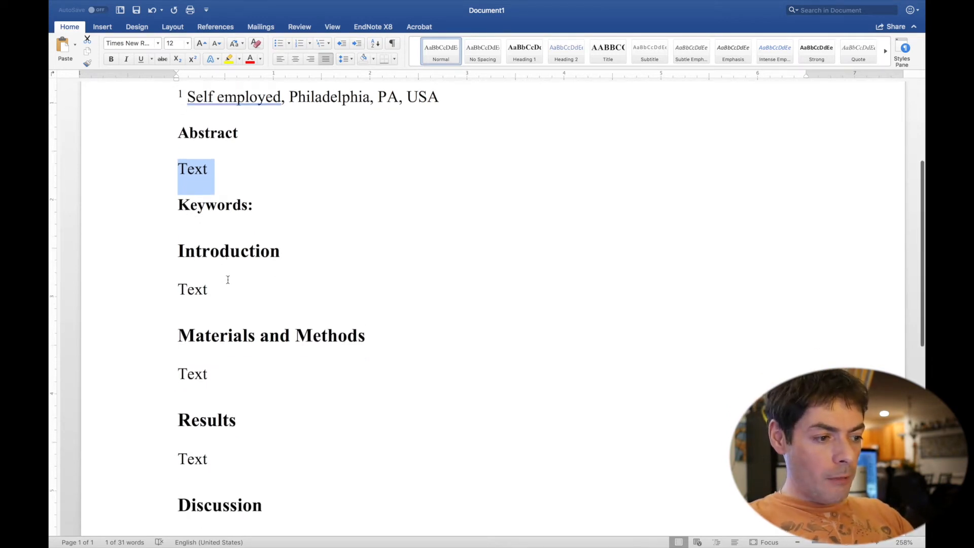
pyautogui.click(250, 268)
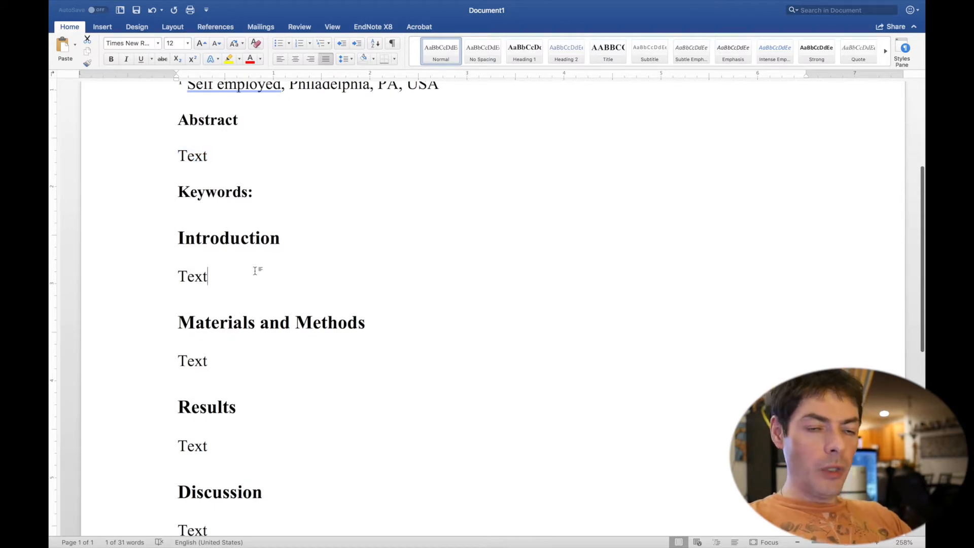
pyautogui.press('BackSpace')
pyautogui.press('BackSpace')
pyautogui.press('BackSpace')
pyautogui.press('BackSpace')
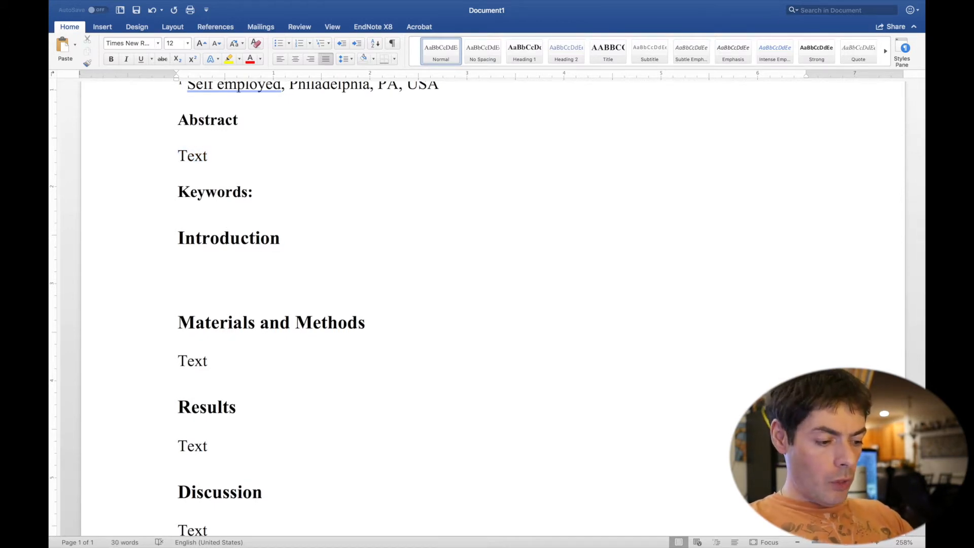
pyautogui.write('We')
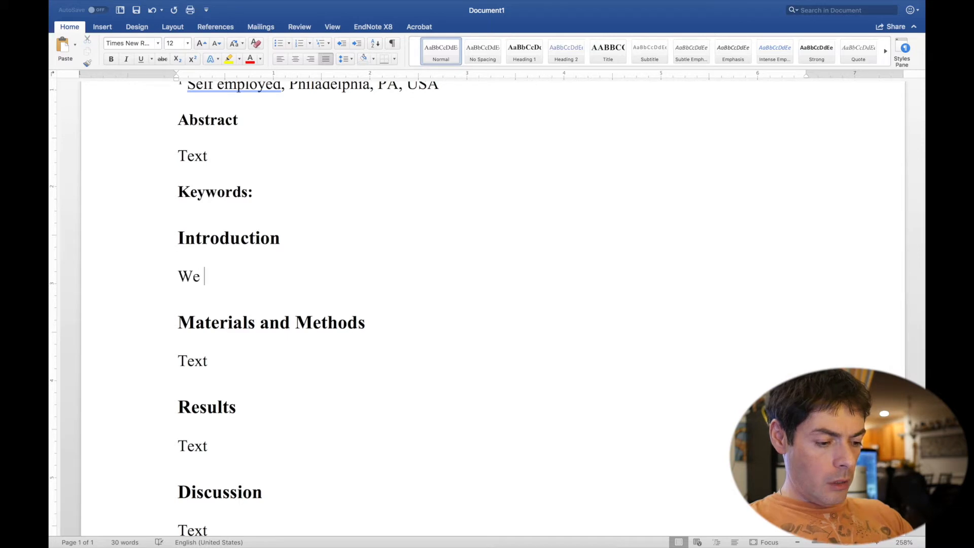
pyautogui.press('BackSpace')
pyautogui.press('BackSpace')
pyautogui.press('BackSpace')
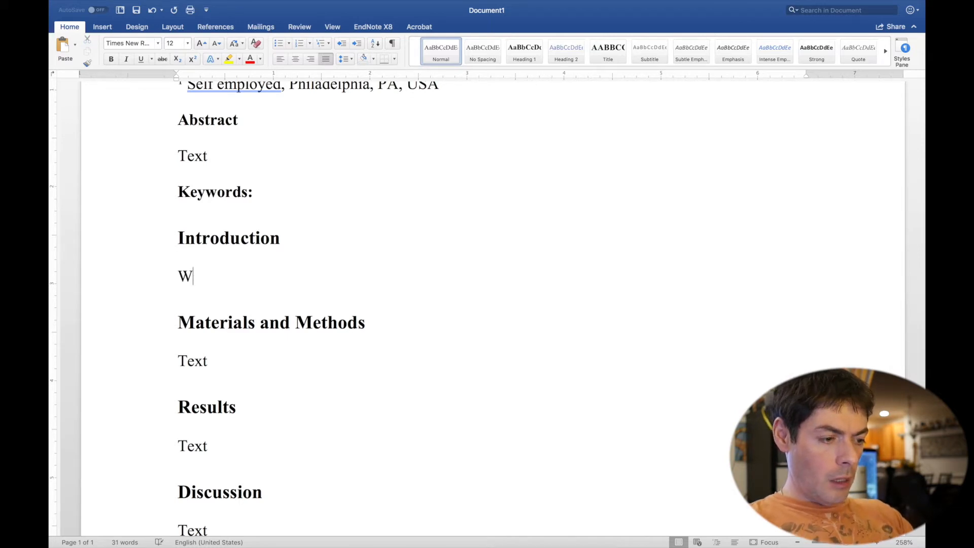
pyautogui.write('Ther')
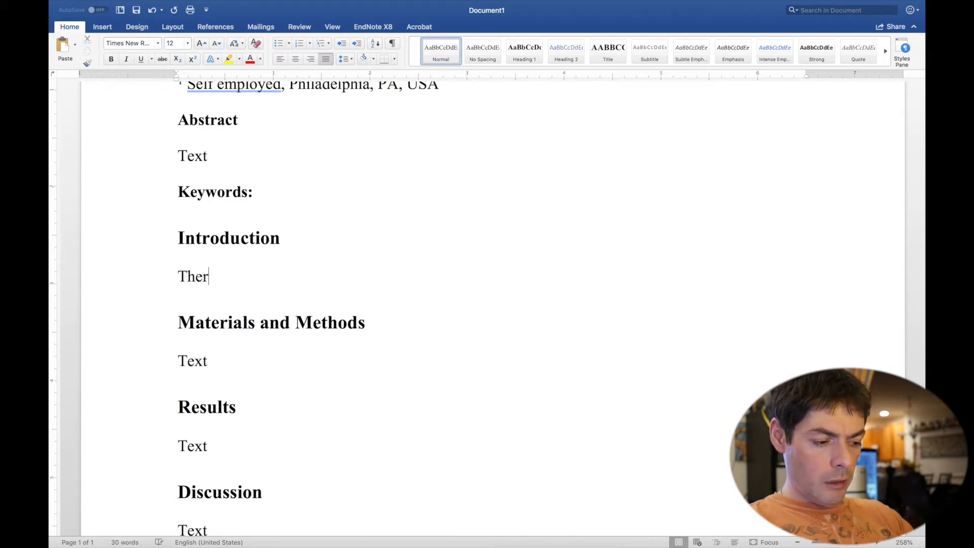
pyautogui.write('e are studies ')
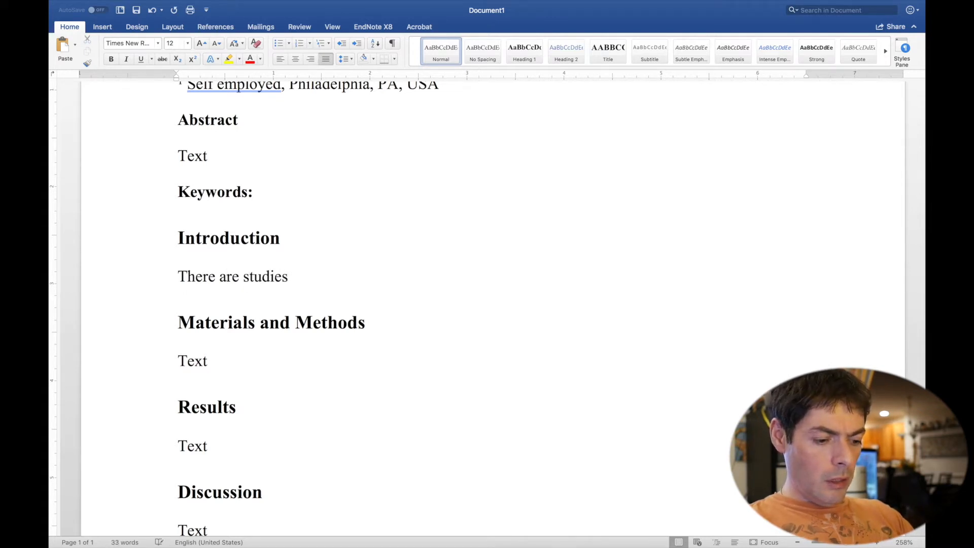
pyautogui.write('linking ')
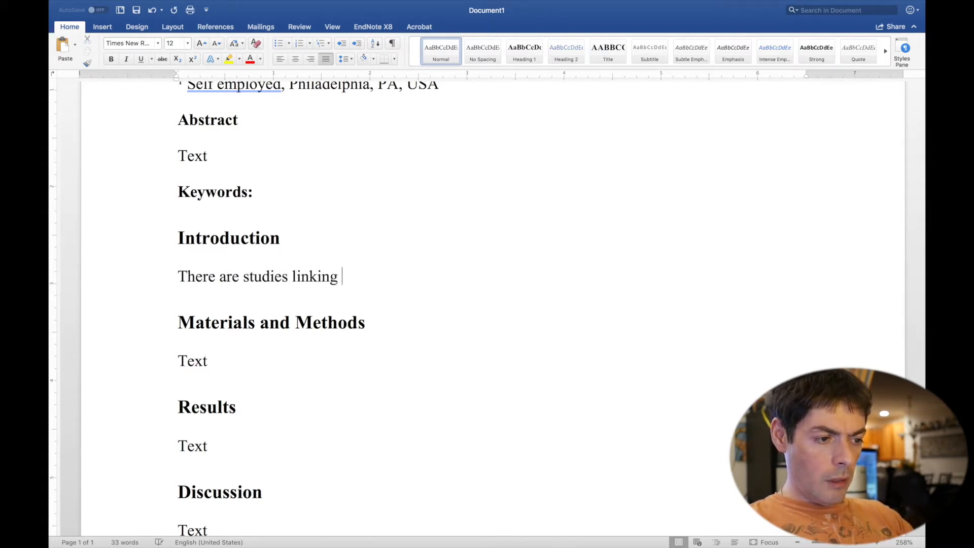
pyautogui.write('sea')
pyautogui.press('BackSpace')
pyautogui.press('BackSpace')
pyautogui.press('BackSpace')
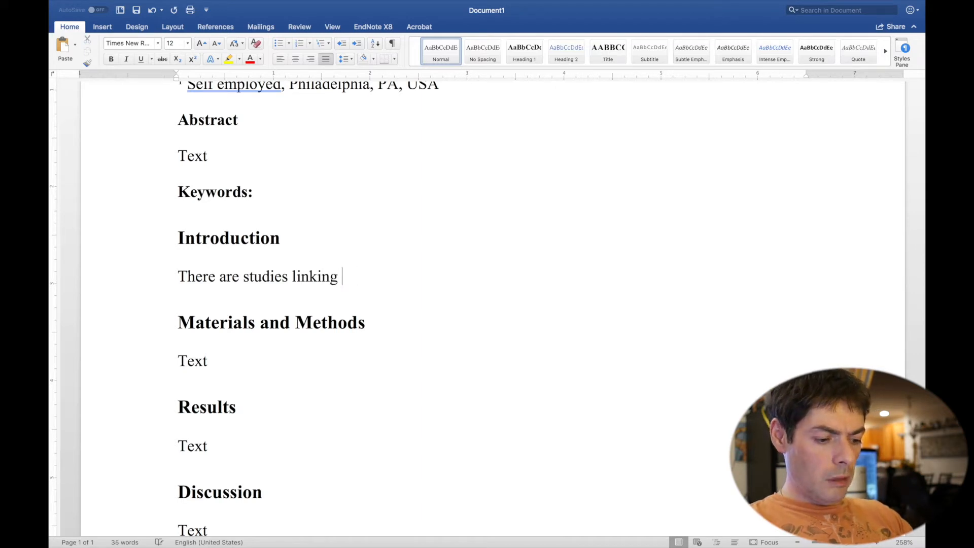
pyautogui.write('chanig')
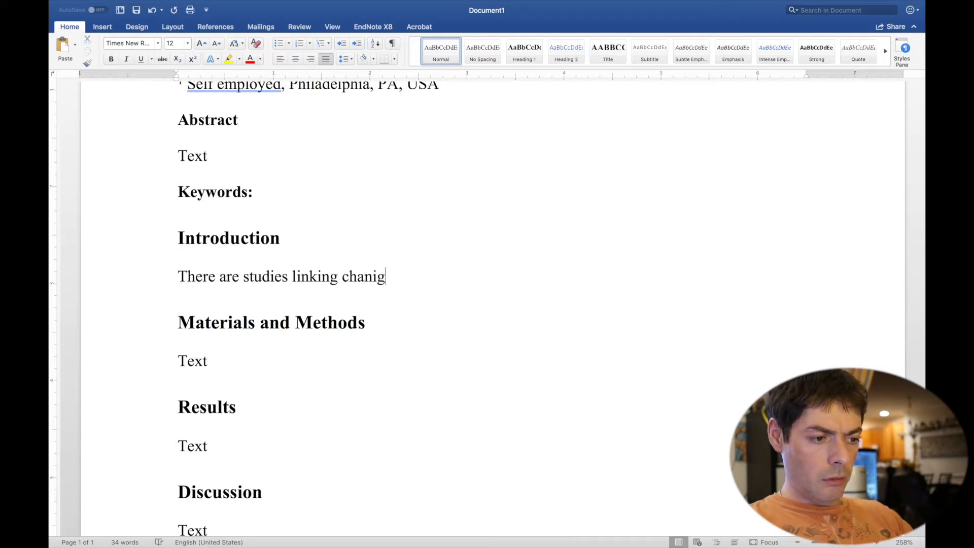
pyautogui.write('ning ')
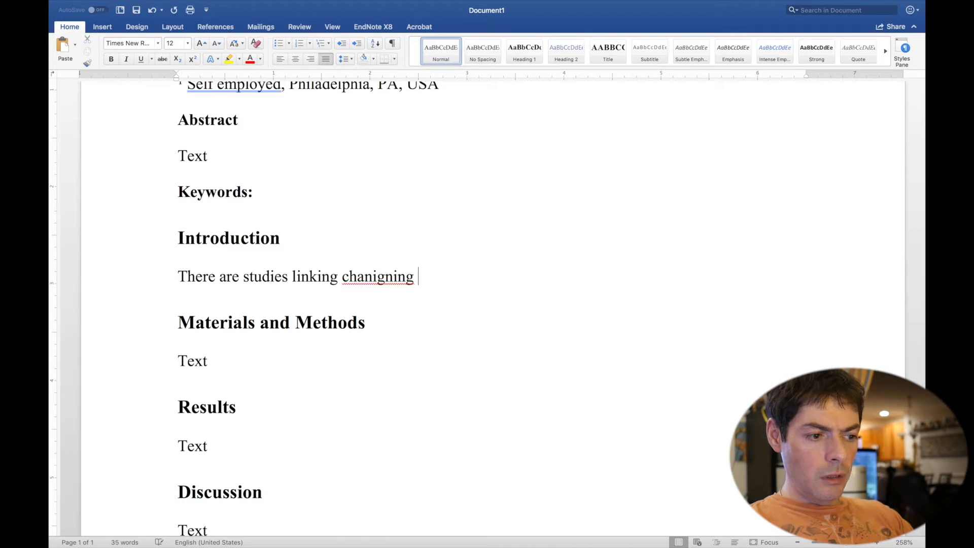
pyautogui.write('seasons with t')
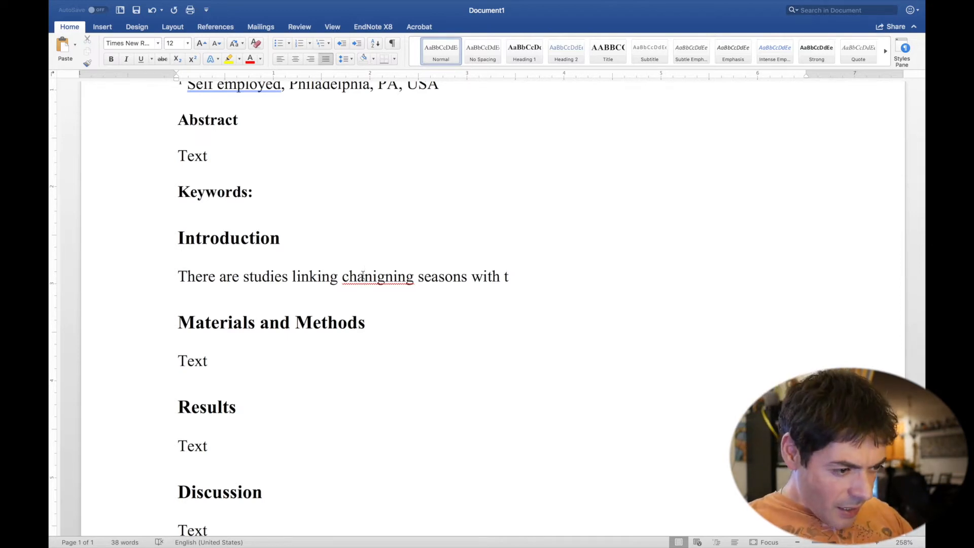
# Correct 'chanigning' to 'changing' and finish the line with 'the'
pyautogui.rightClick(368, 277)
pyautogui.click(458, 308)
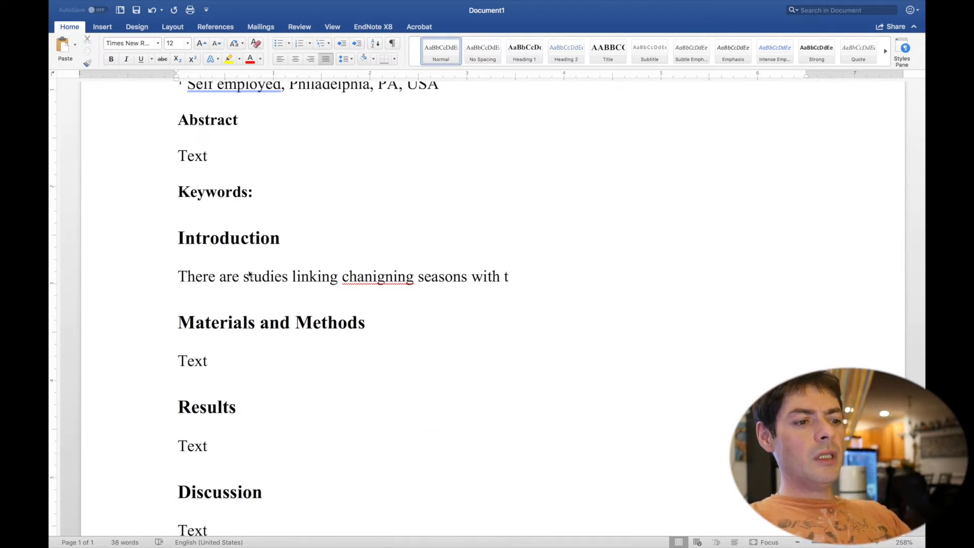
pyautogui.click(533, 274)
pyautogui.write('hew')
pyautogui.press('BackSpace')
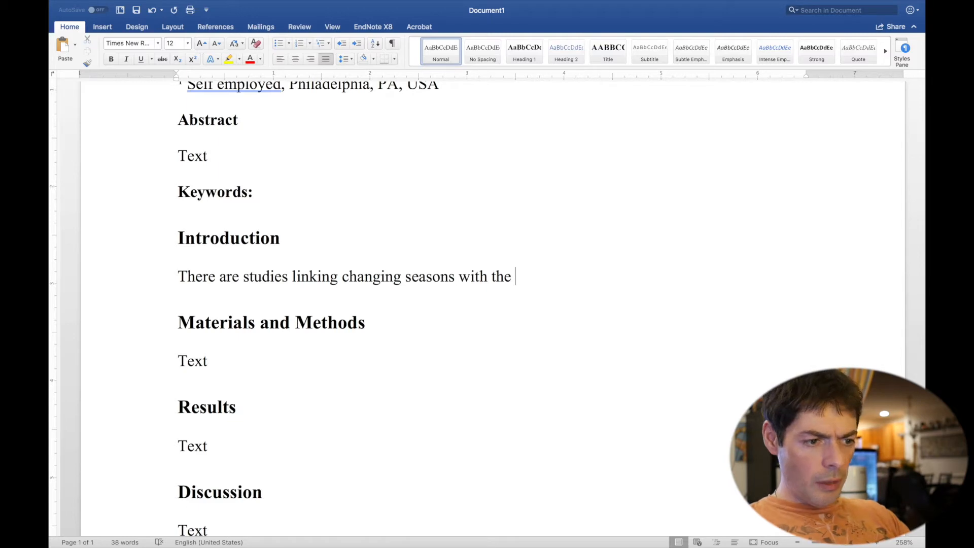
# Open jcem3099.pdf from the desktop for reference and return to Word
pyautogui.press('super+Tab')
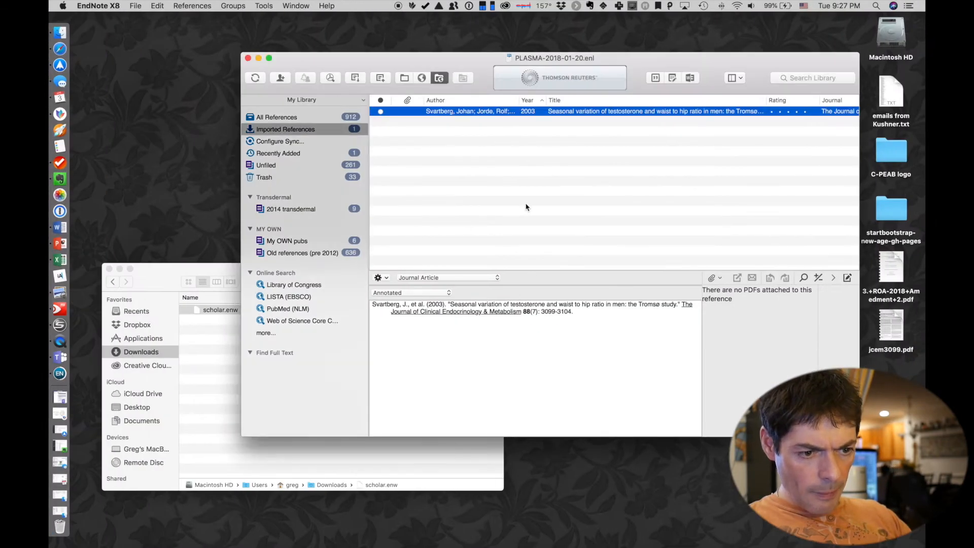
pyautogui.doubleClick(894, 318)
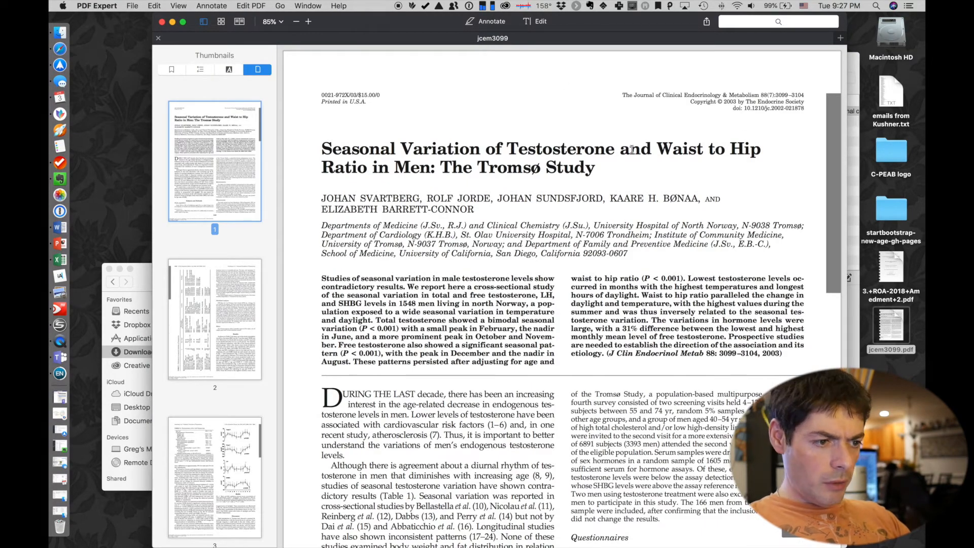
pyautogui.hotkey('ctrl', 'Right')
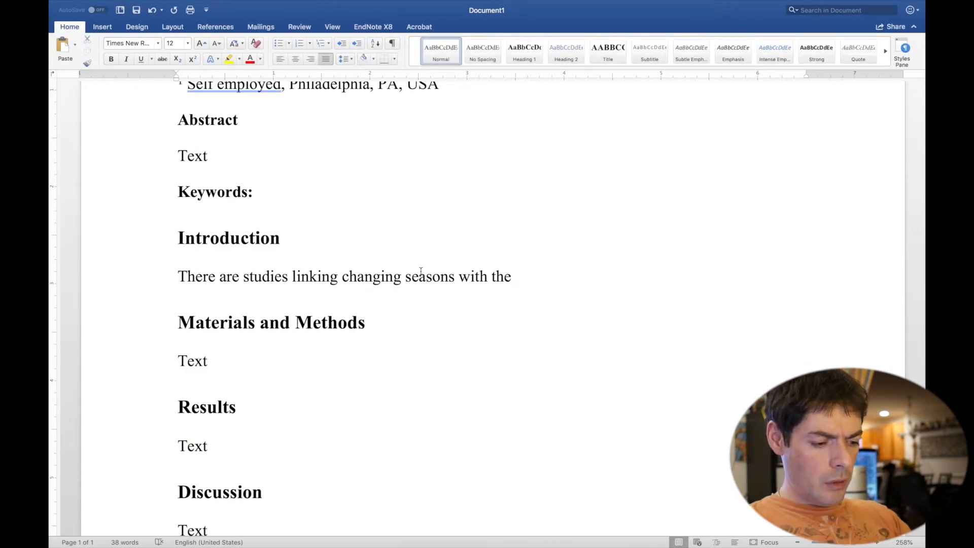
# Continue the sentence with 'level of serum testosterone and its influence on waist to hip ratio in men.'
pyautogui.write('leve')
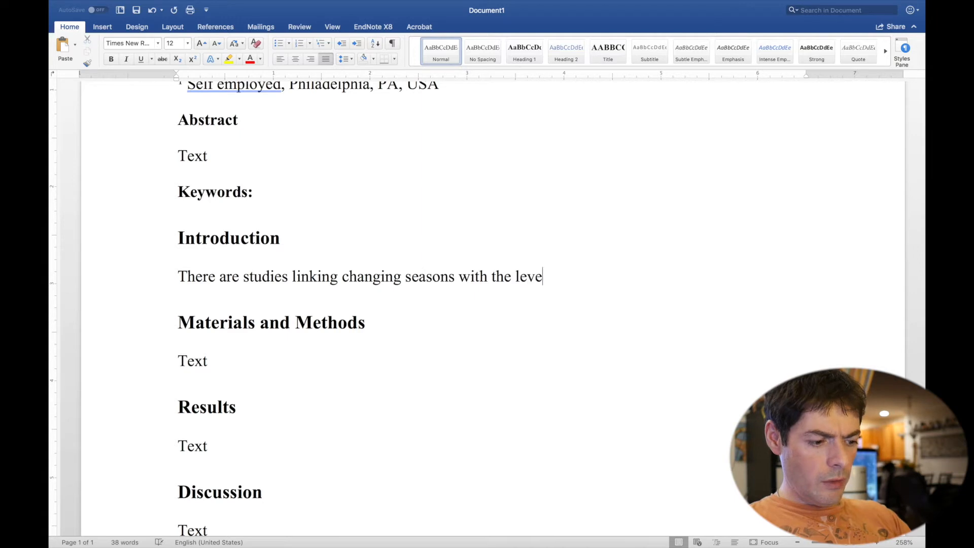
pyautogui.write('l of seru')
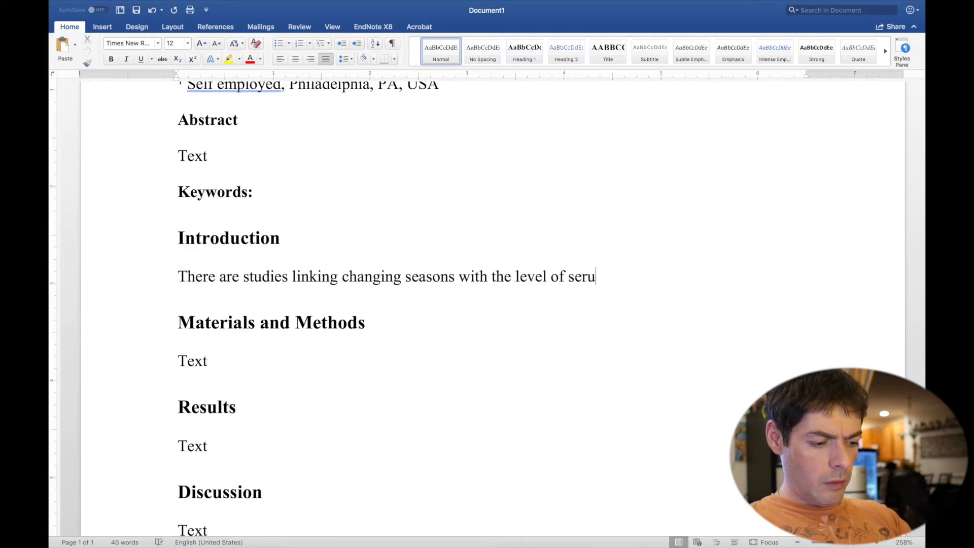
pyautogui.write('m testosterone')
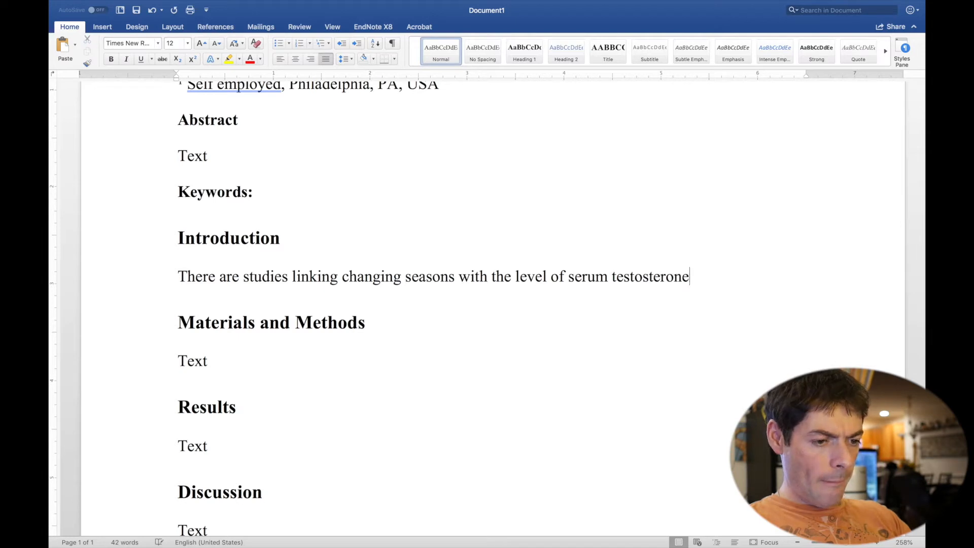
pyautogui.write(' and its')
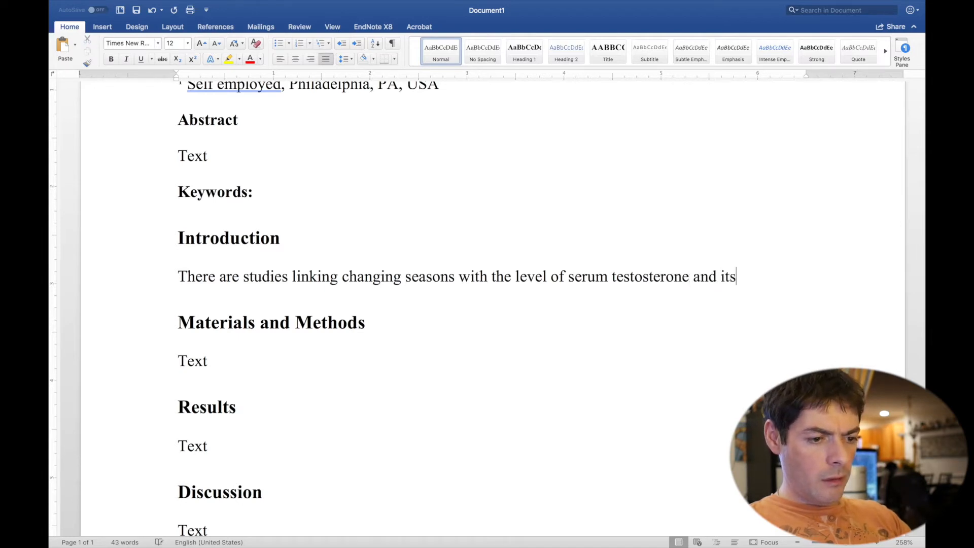
pyautogui.write(' influence on')
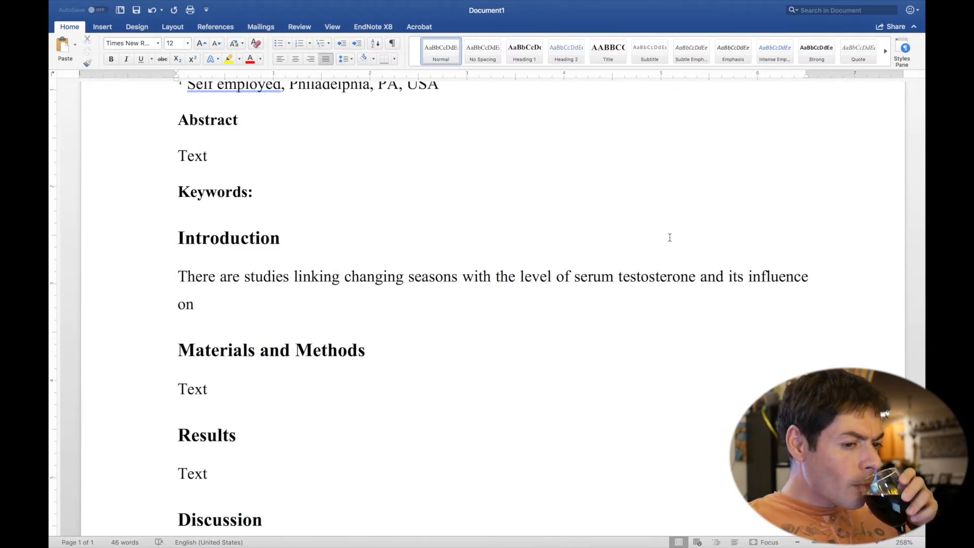
pyautogui.scroll(1, 672, 235)
pyautogui.scroll(-1, 677, 237)
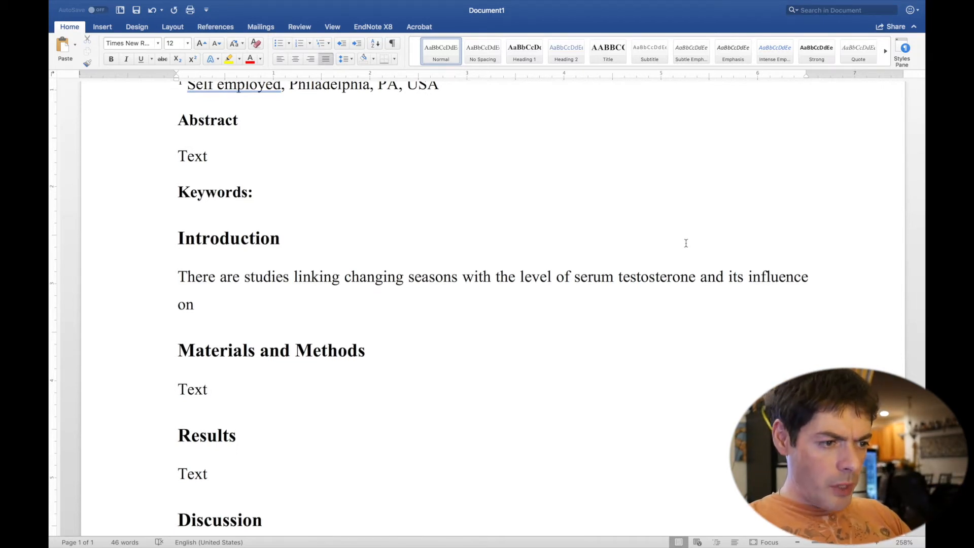
pyautogui.write('w')
pyautogui.press('super+Tab')
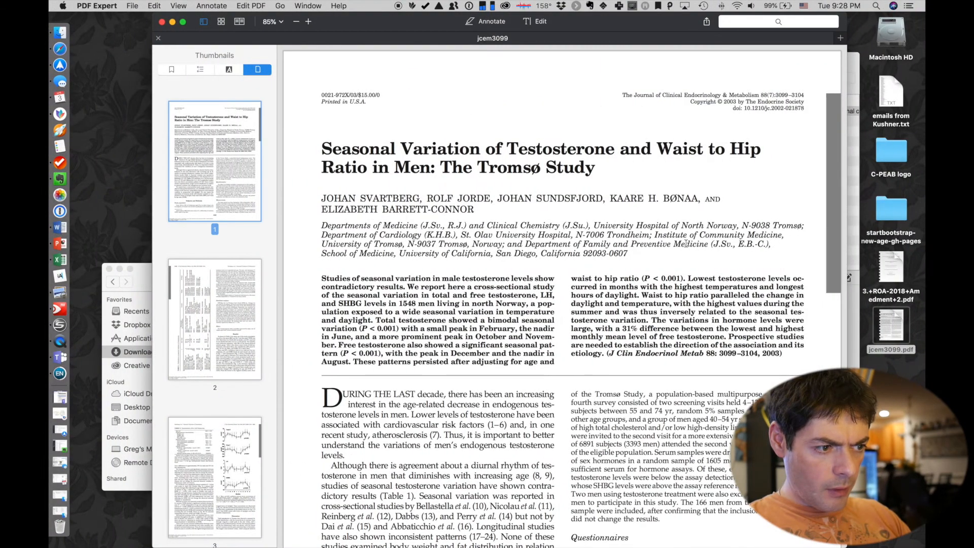
pyautogui.press('super+Tab')
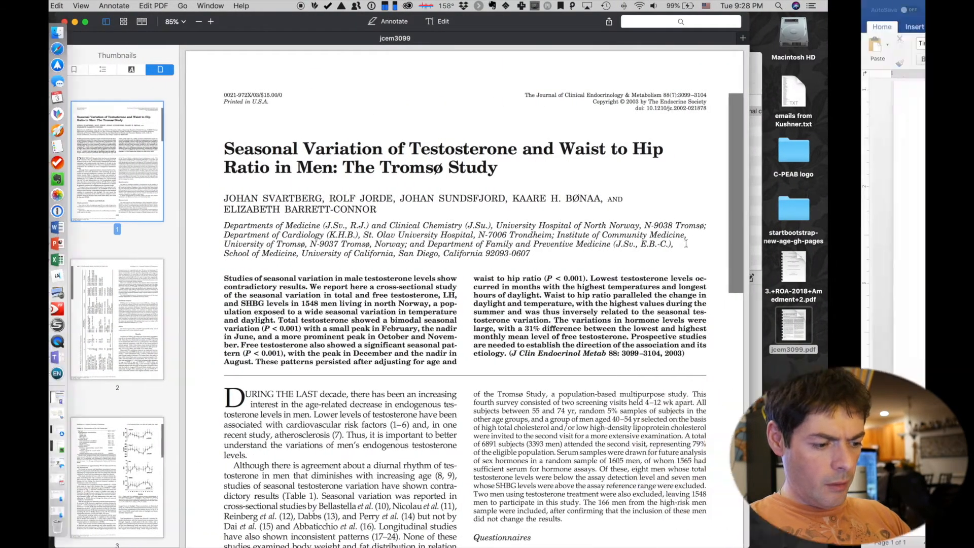
pyautogui.write('aist')
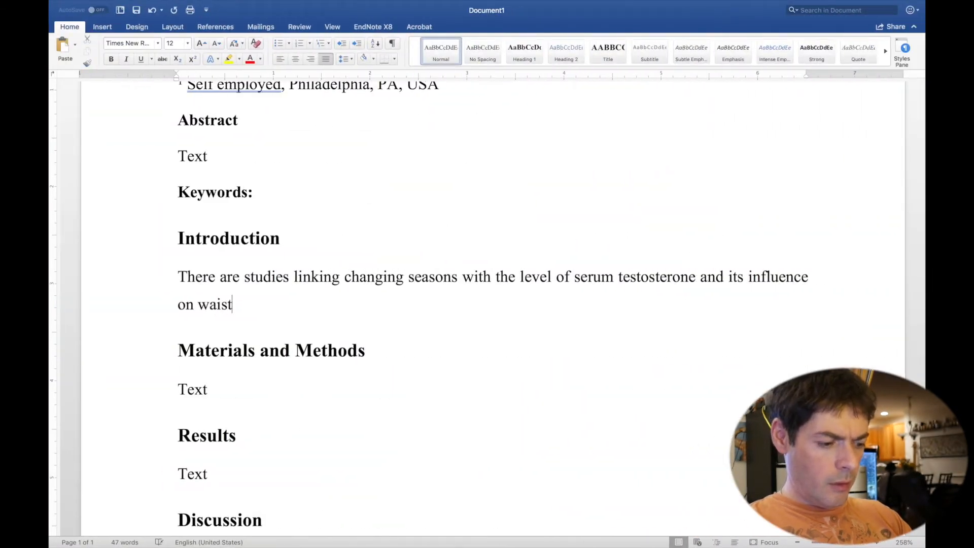
pyautogui.write(' to hip ')
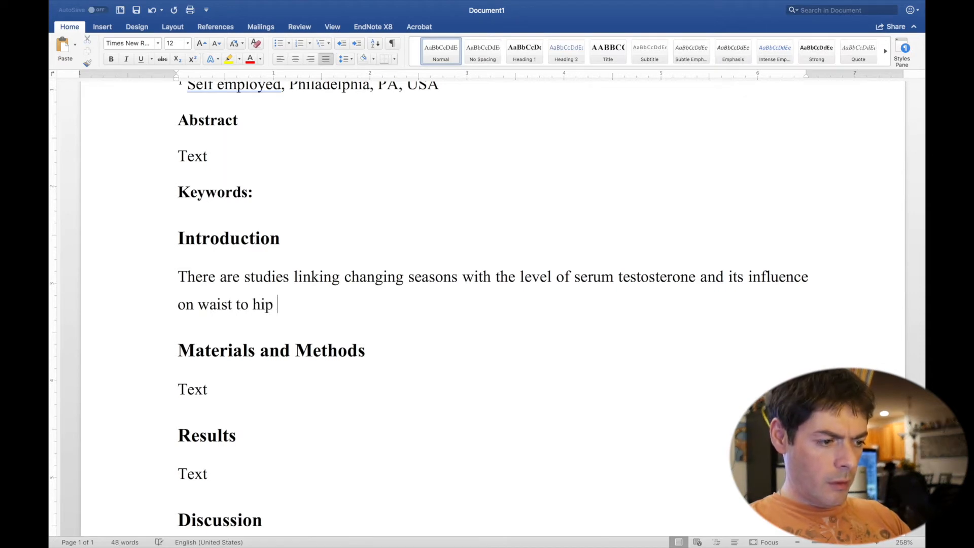
pyautogui.write('ratio in men.')
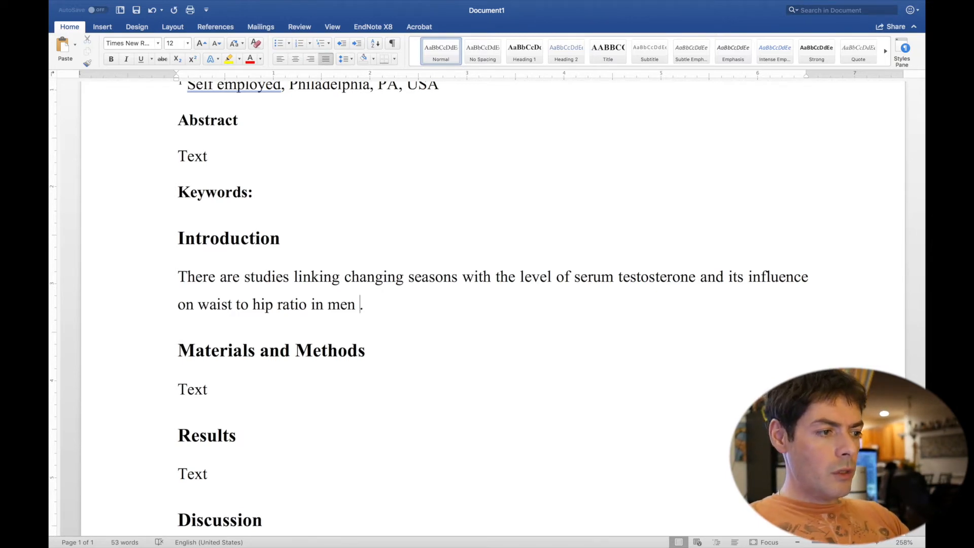
pyautogui.hotkey('ctrl', 'Left')
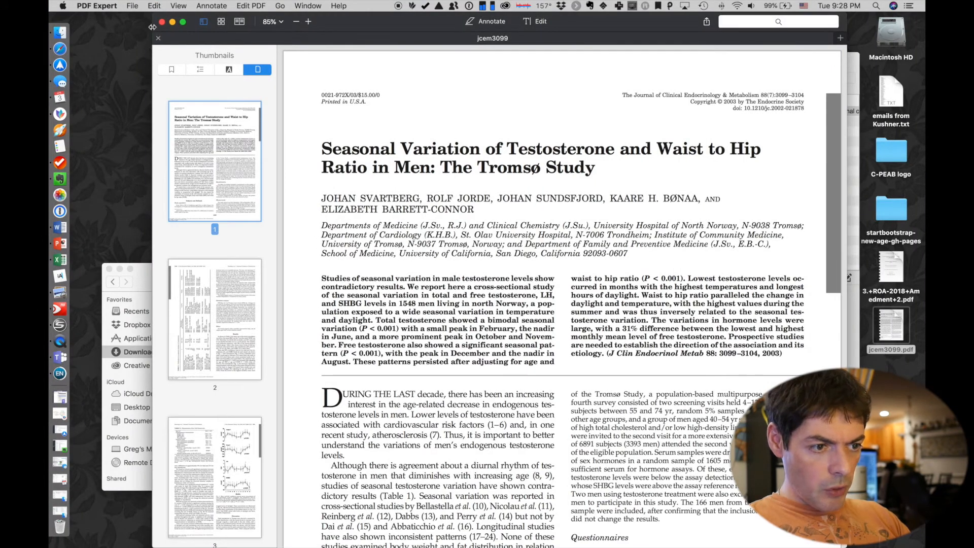
# Close the PDF and insert the EndNote citation [1] at the end of the Introduction sentence
pyautogui.click(162, 22)
pyautogui.click(581, 154)
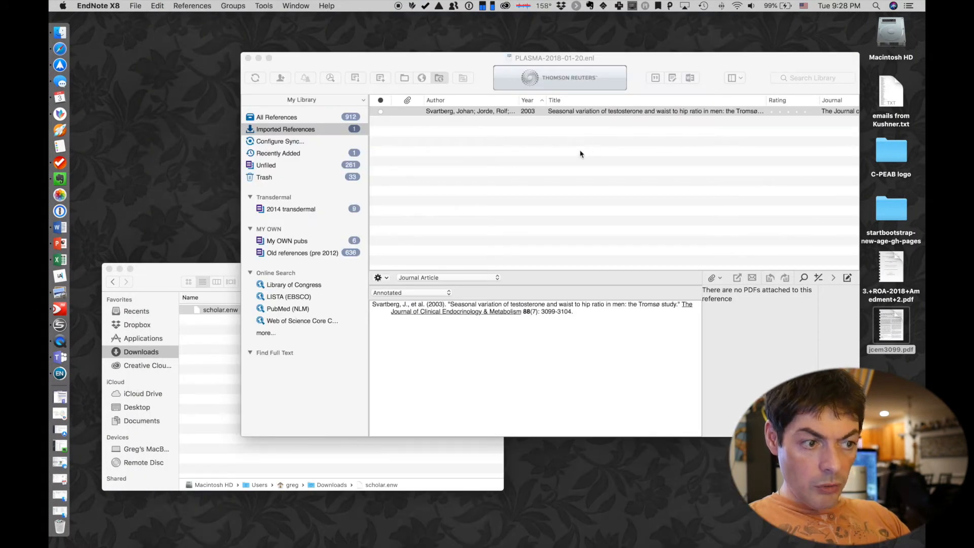
pyautogui.click(655, 78)
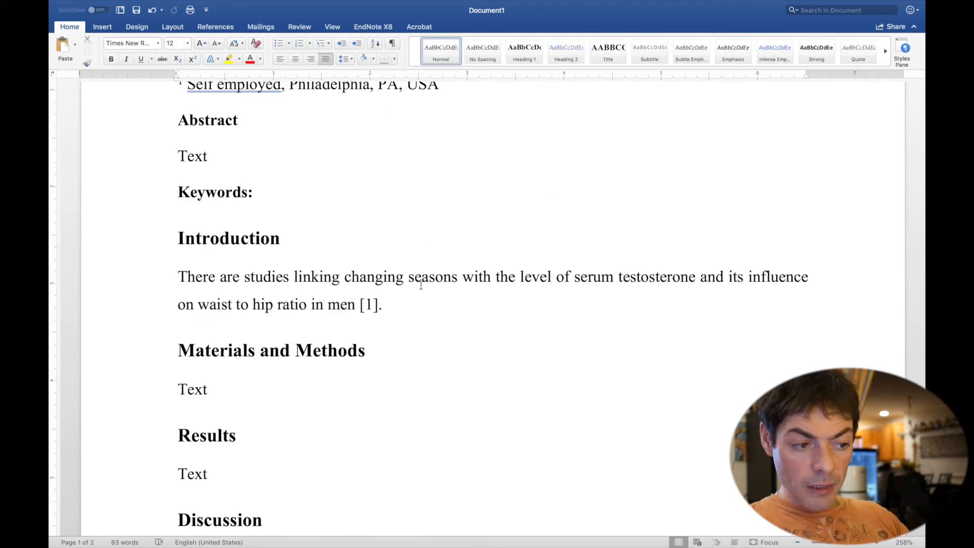
pyautogui.scroll(-1, 442, 287)
pyautogui.moveTo(405, 301); pyautogui.dragTo(213, 276)
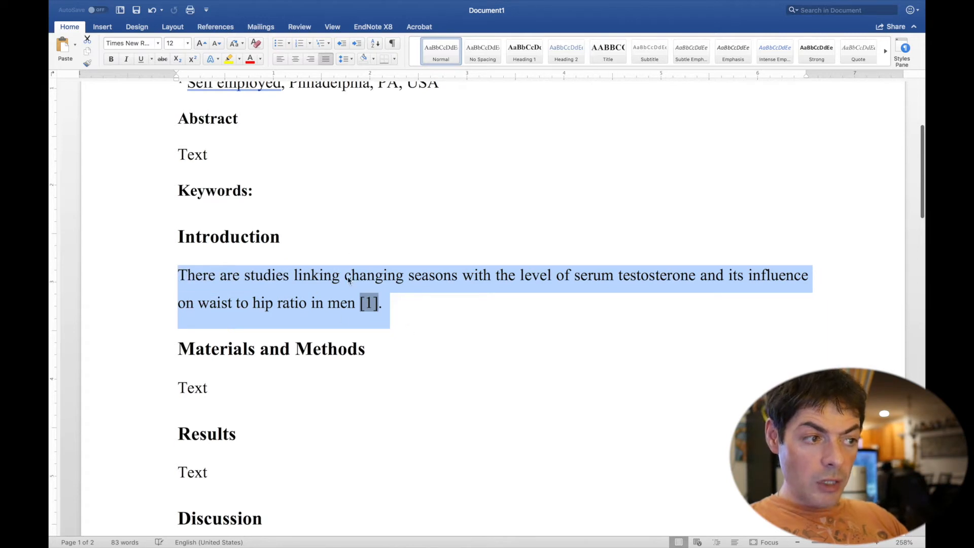
pyautogui.click(316, 224)
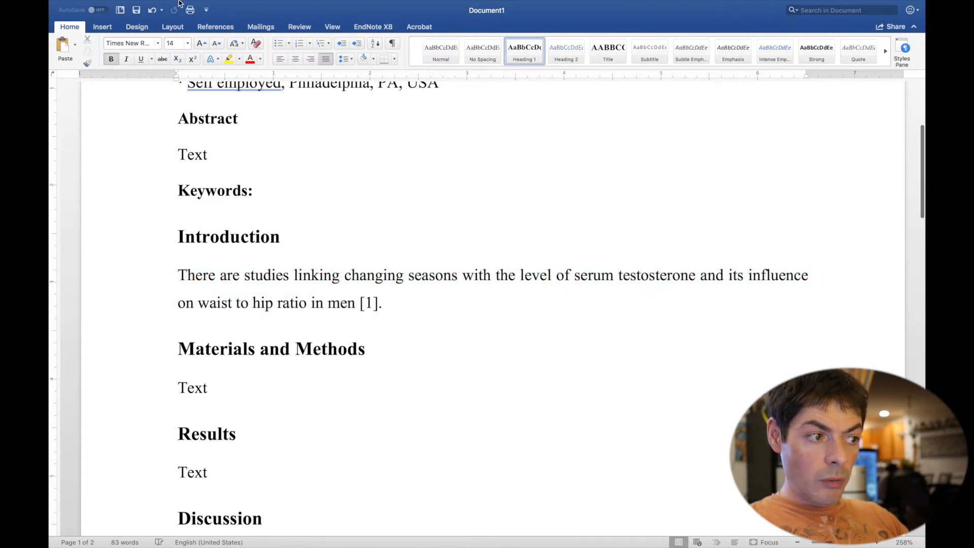
pyautogui.click(86, 5)
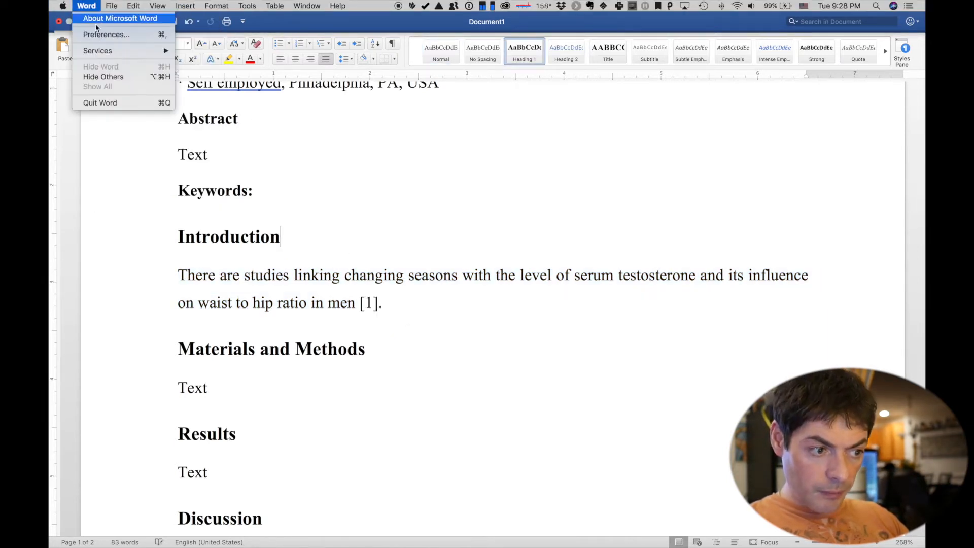
pyautogui.click(595, 248)
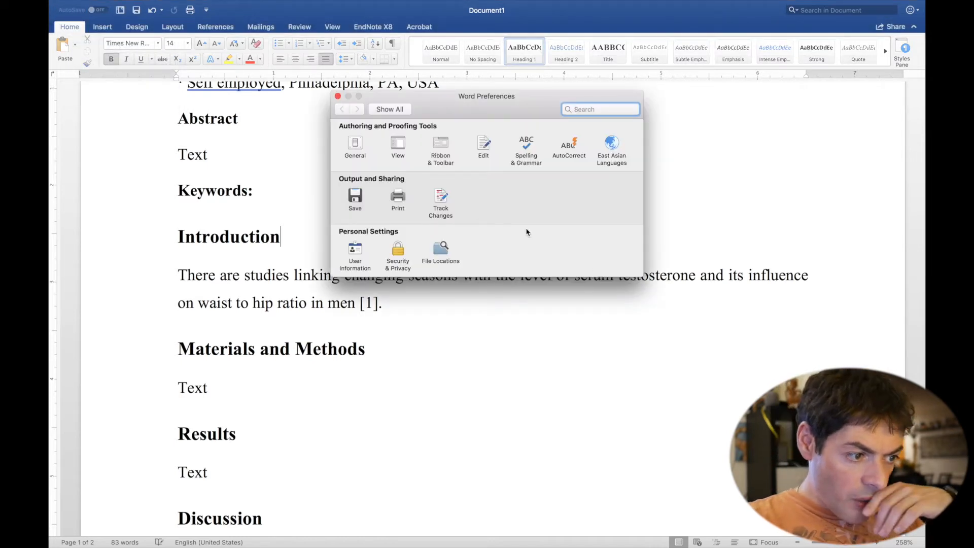
pyautogui.click(355, 145)
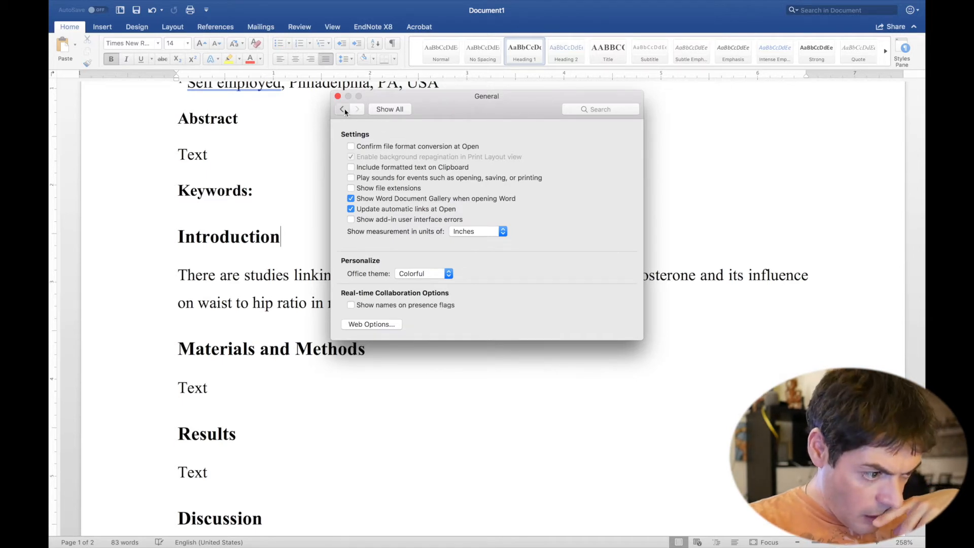
pyautogui.click(378, 108)
pyautogui.click(399, 142)
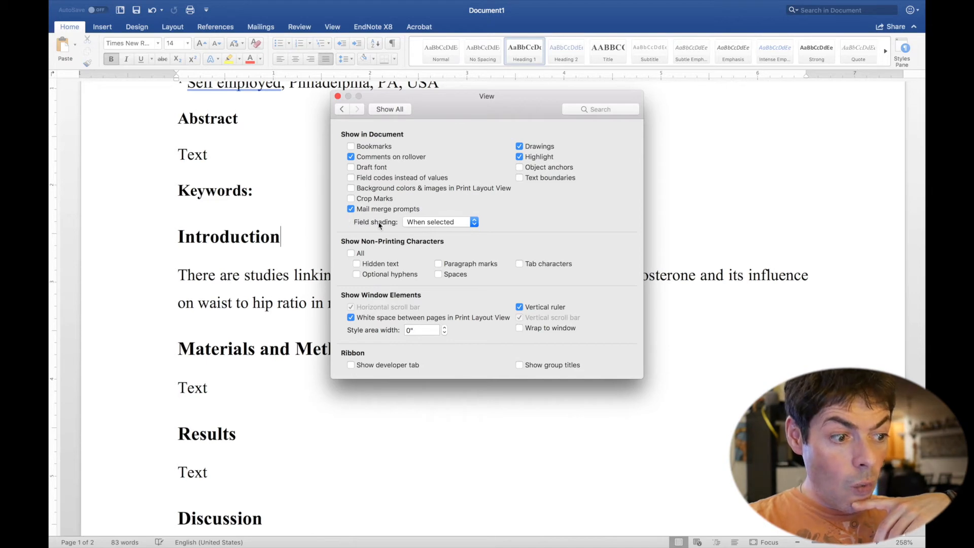
pyautogui.click(429, 224)
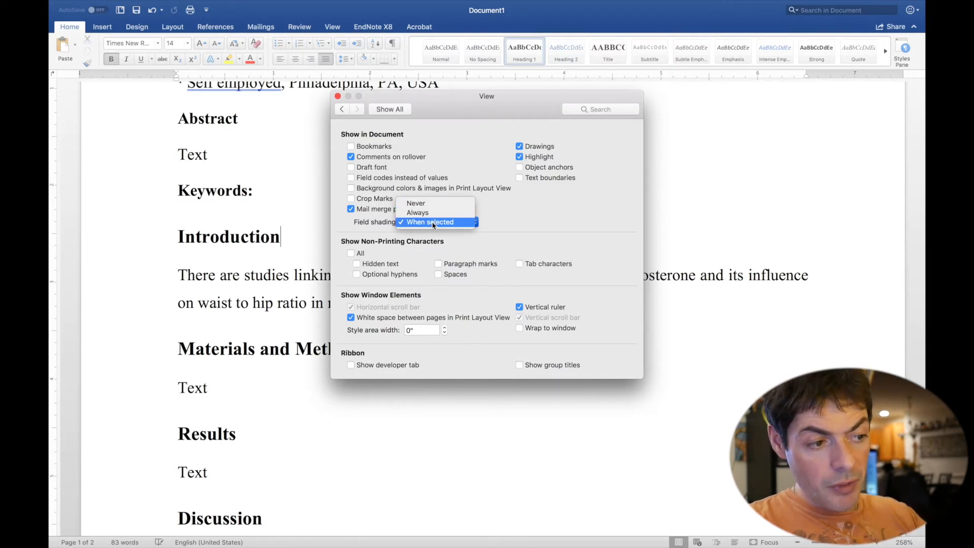
pyautogui.click(433, 223)
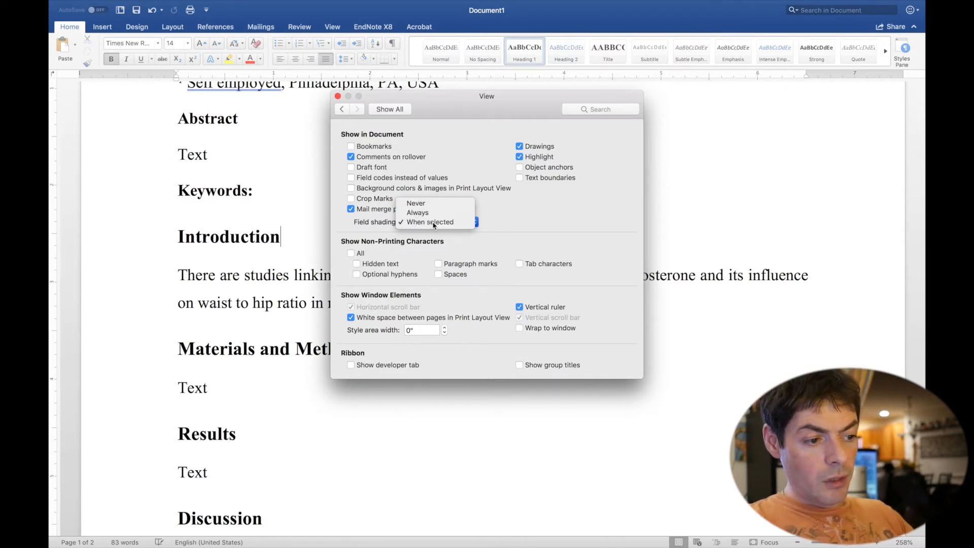
pyautogui.click(338, 96)
pyautogui.moveTo(195, 270); pyautogui.dragTo(505, 298)
pyautogui.click(505, 294)
# Delete the empty line beneath the References heading
pyautogui.scroll(-10, 503, 293)
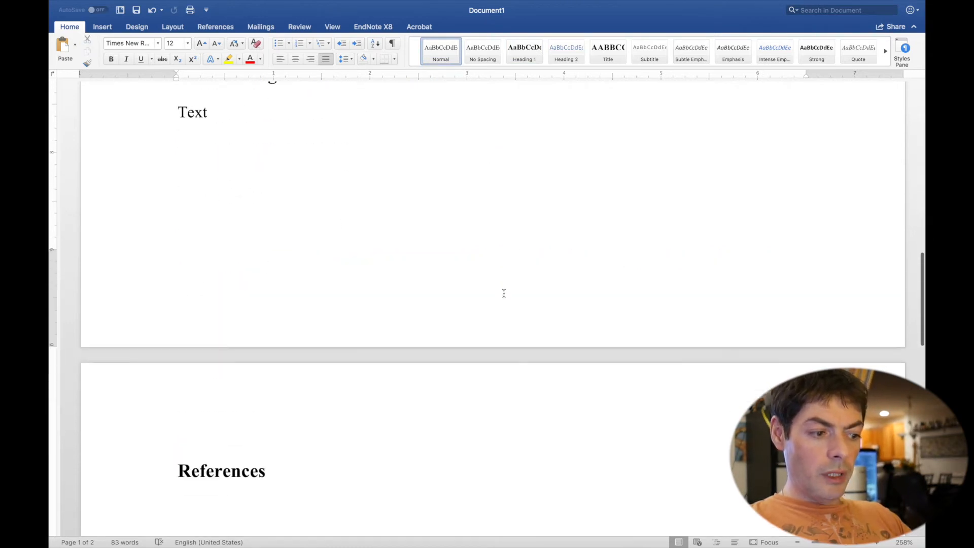
pyautogui.scroll(-5, 504, 293)
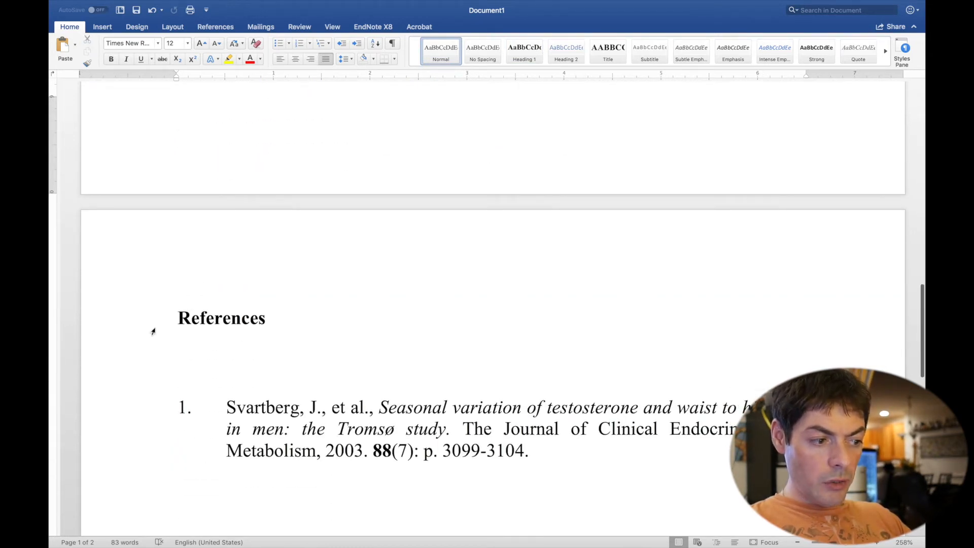
pyautogui.moveTo(153, 320); pyautogui.dragTo(244, 465)
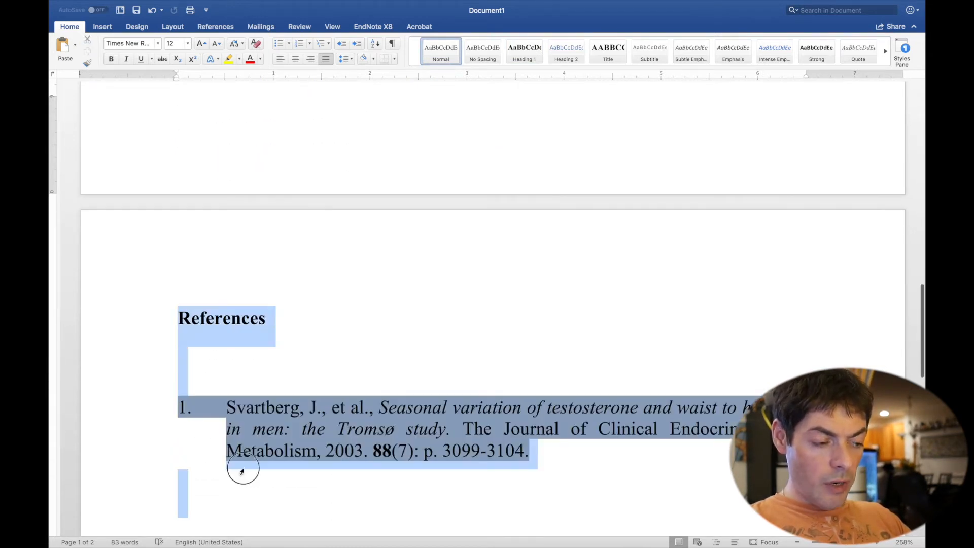
pyautogui.click(211, 369)
pyautogui.press('BackSpace')
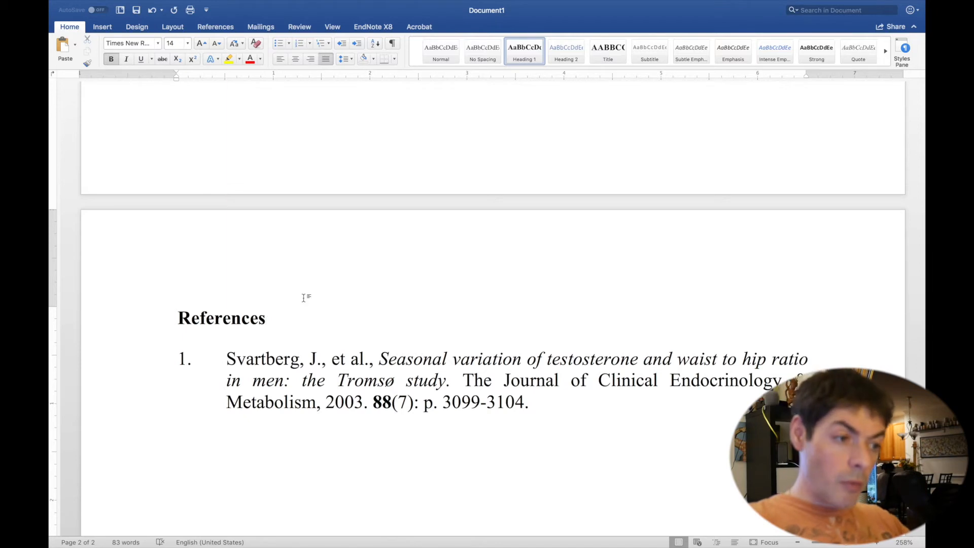
# Return to the Introduction and bring up the EndNote X8 citation tools
pyautogui.scroll(20, 303, 272)
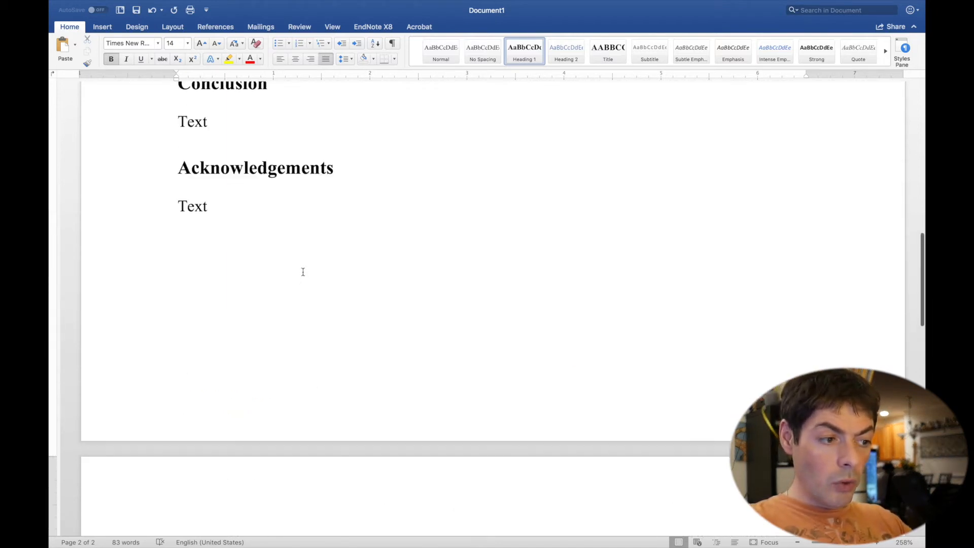
pyautogui.scroll(4, 303, 272)
pyautogui.scroll(-8, 303, 272)
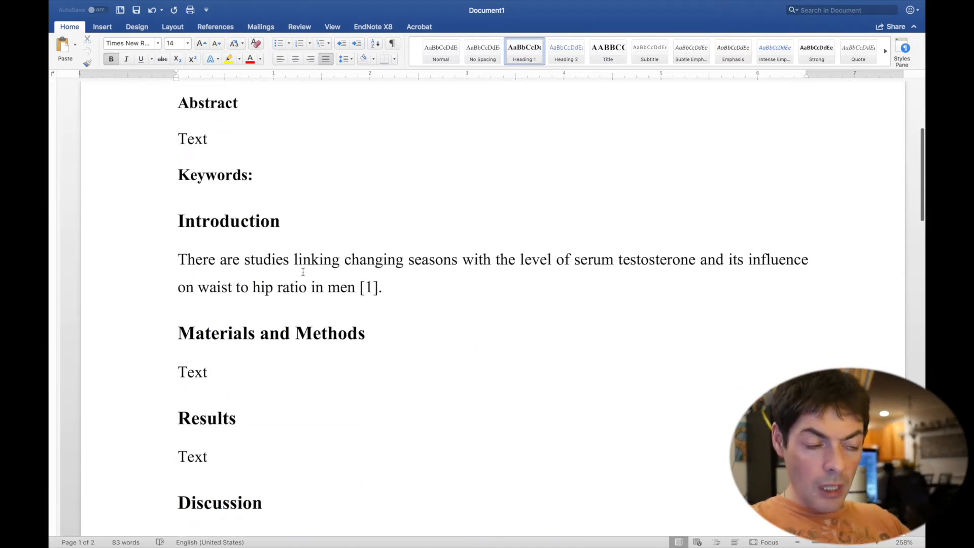
pyautogui.click(374, 29)
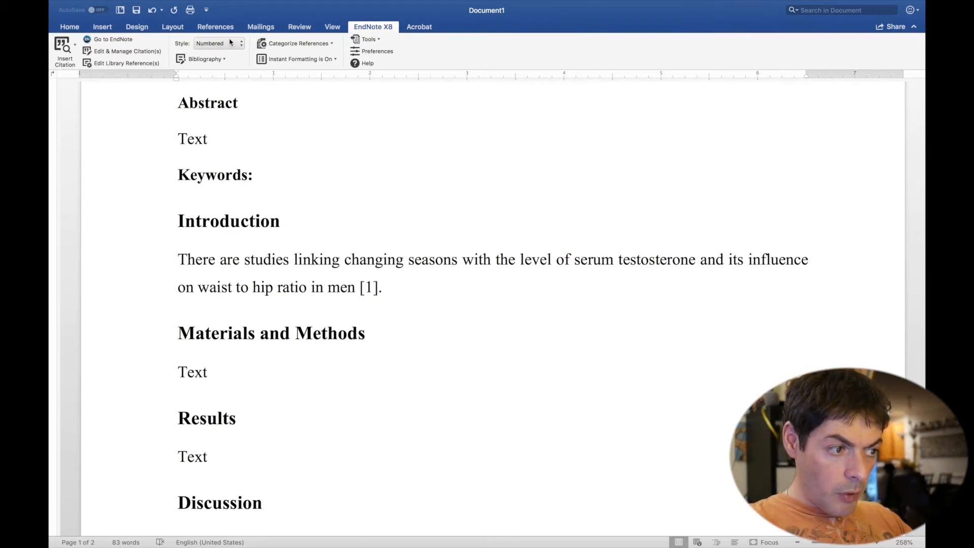
# Give the EndNote bibliography layout a 10 pt font size and a 0.25-inch hanging indent
pyautogui.click(203, 59)
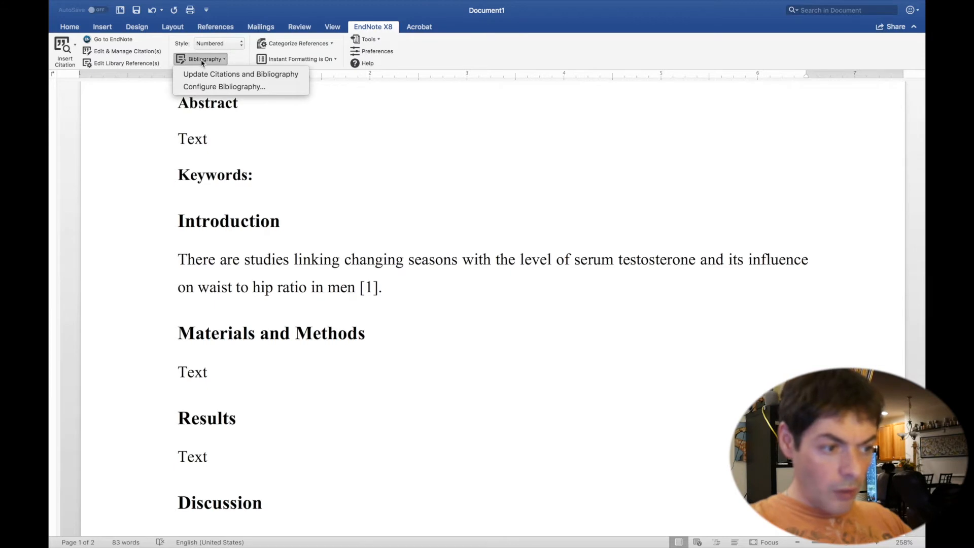
pyautogui.click(215, 87)
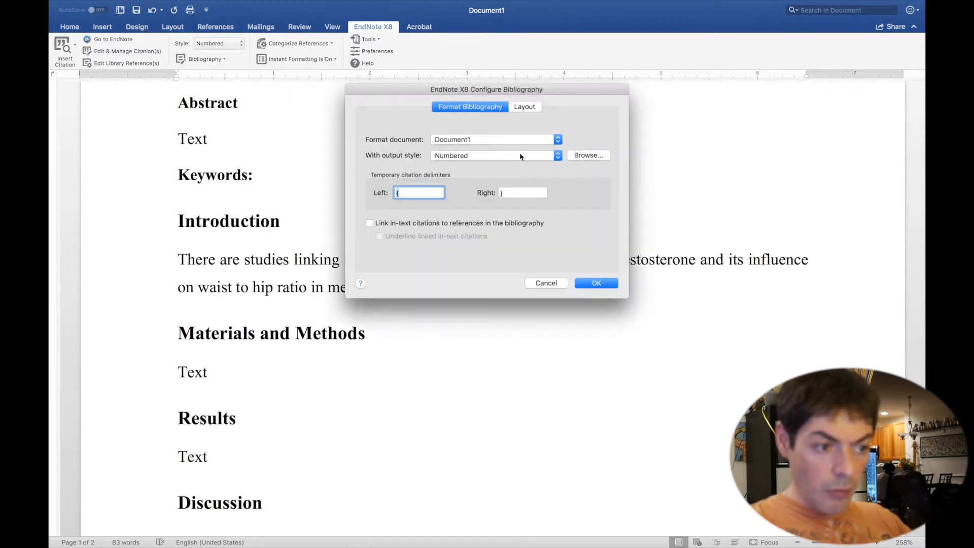
pyautogui.click(531, 108)
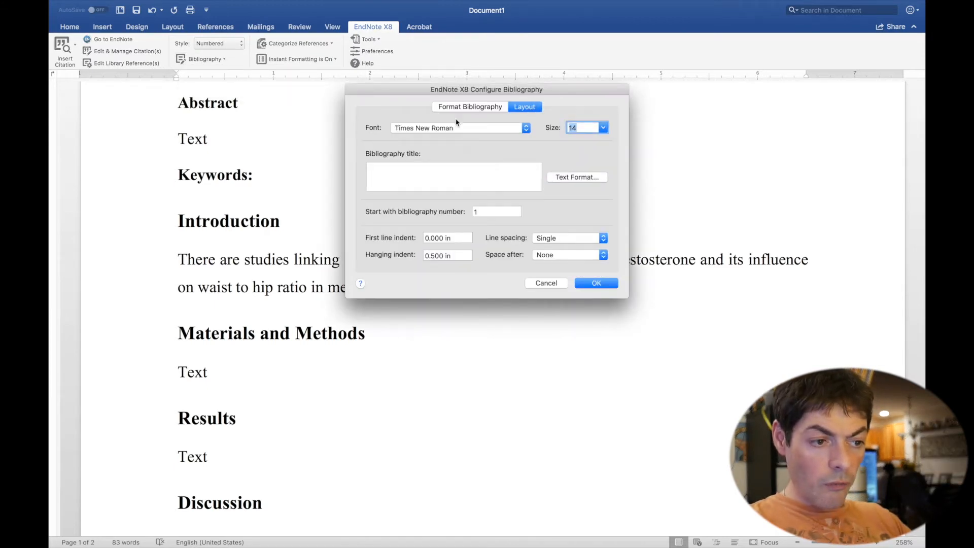
pyautogui.click(603, 127)
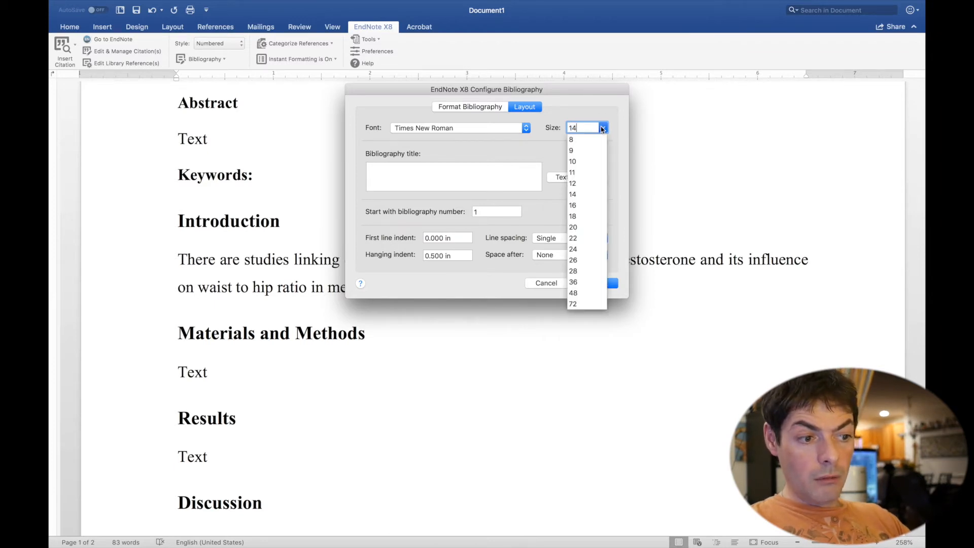
pyautogui.click(582, 161)
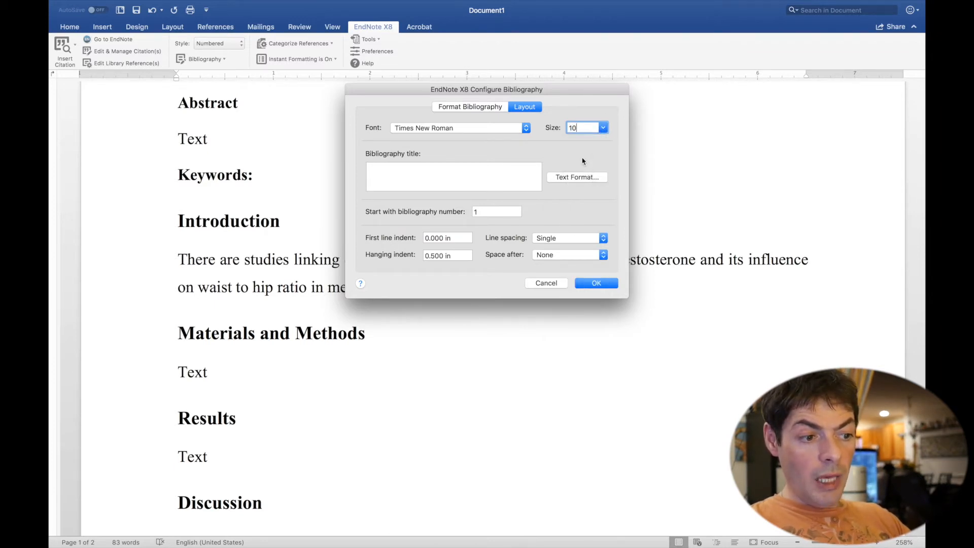
pyautogui.click(432, 256)
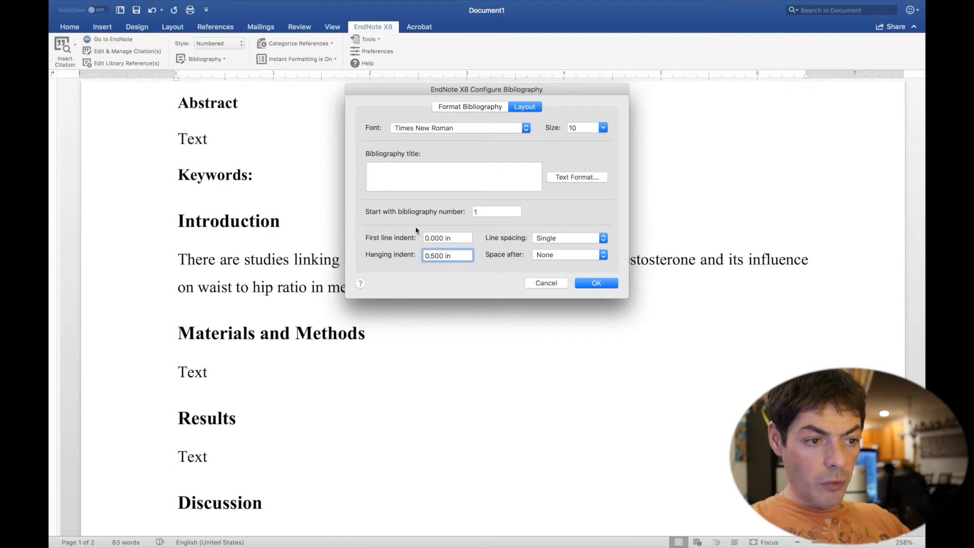
pyautogui.write('2')
pyautogui.click(604, 285)
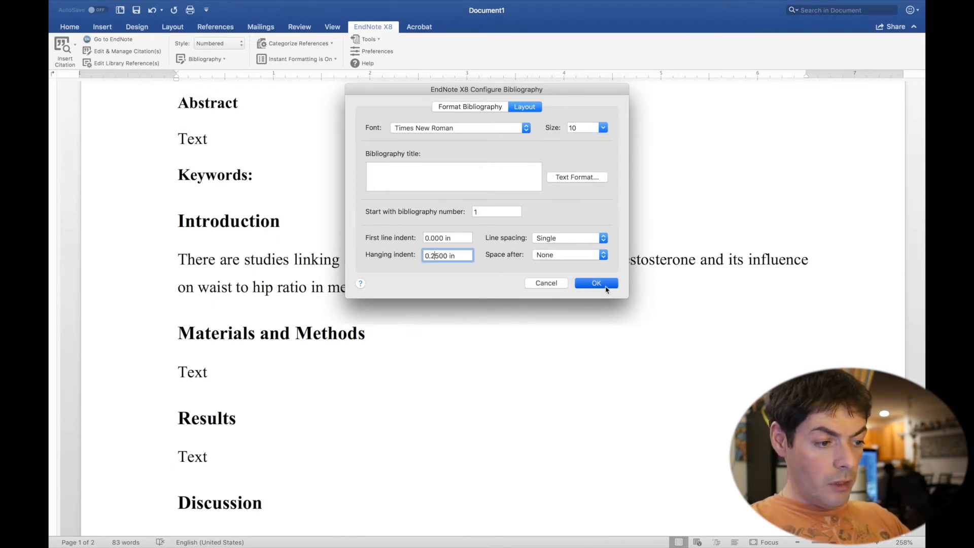
# Correct 'Self employed' to 'Self-employed' in the affiliation line via spelling suggestions
pyautogui.scroll(-11, 539, 251)
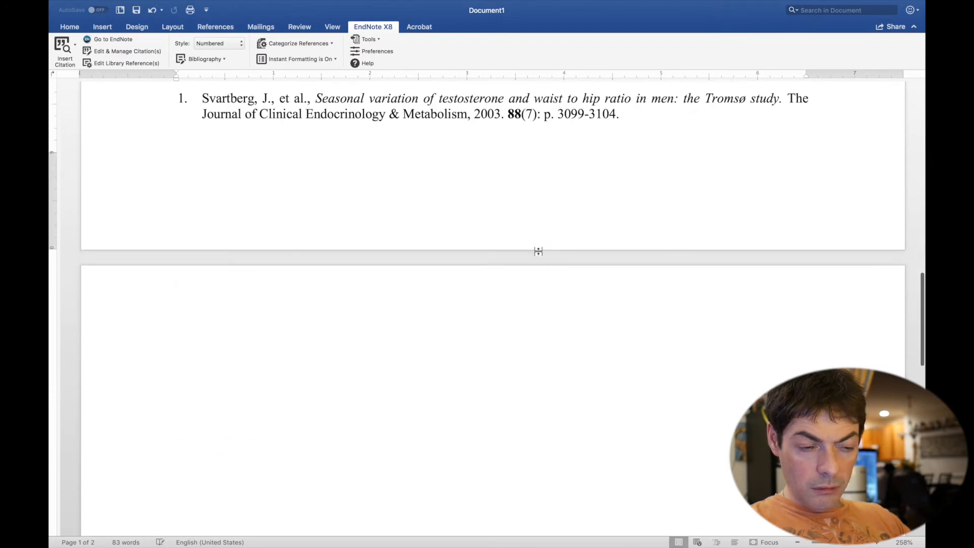
pyautogui.scroll(3, 539, 251)
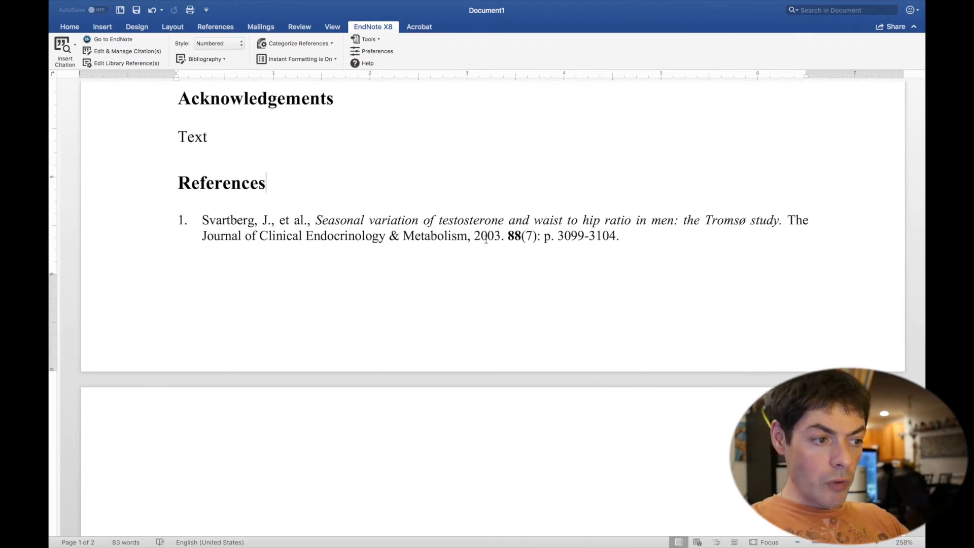
pyautogui.scroll(5, 487, 239)
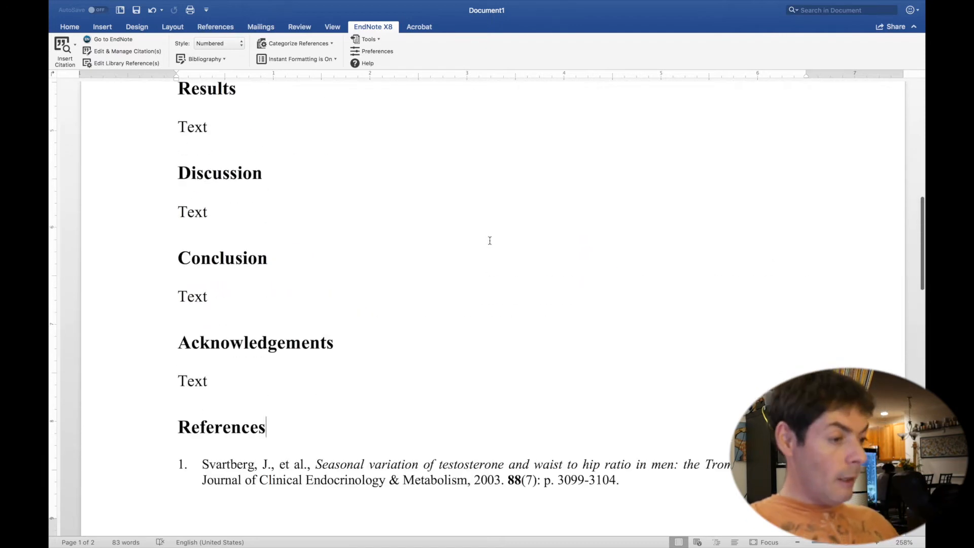
pyautogui.scroll(5, 489, 240)
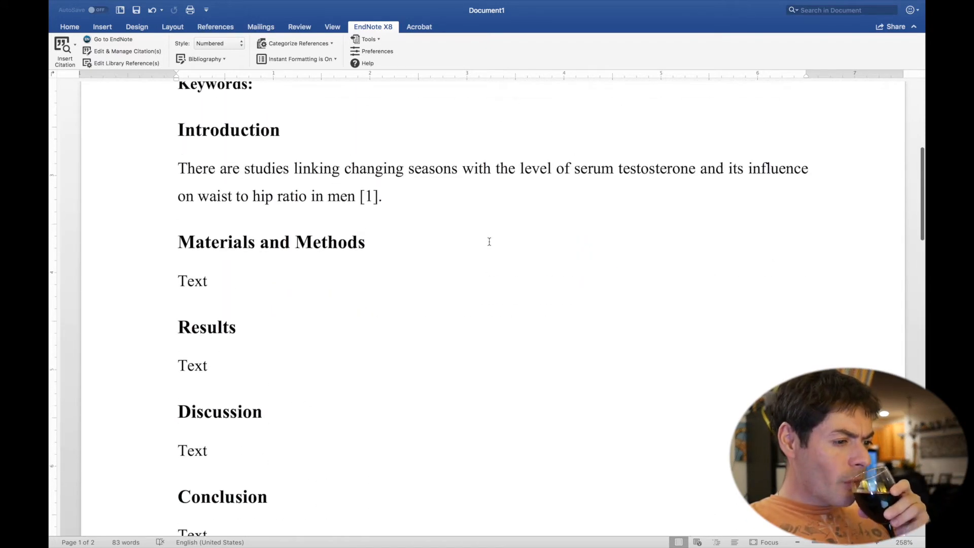
pyautogui.scroll(3, 490, 241)
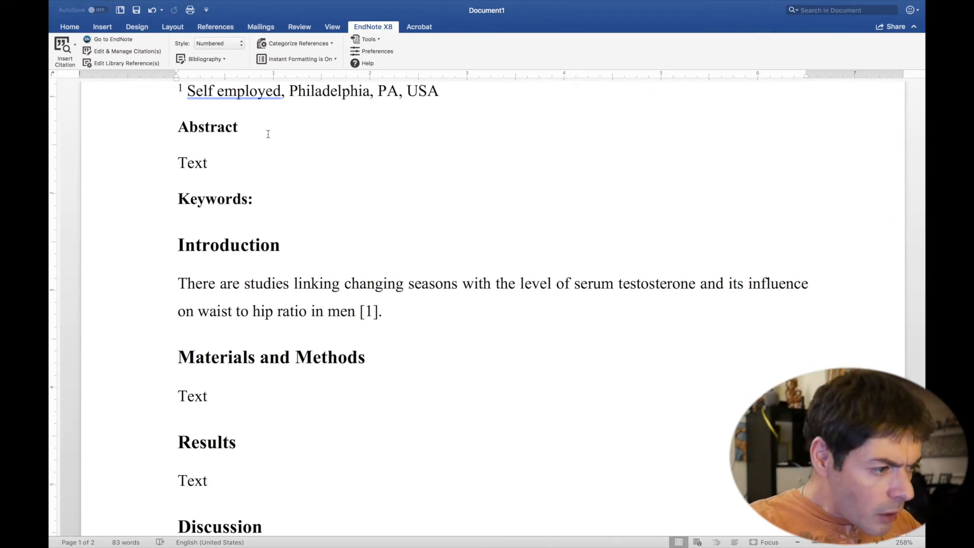
pyautogui.rightClick(247, 99)
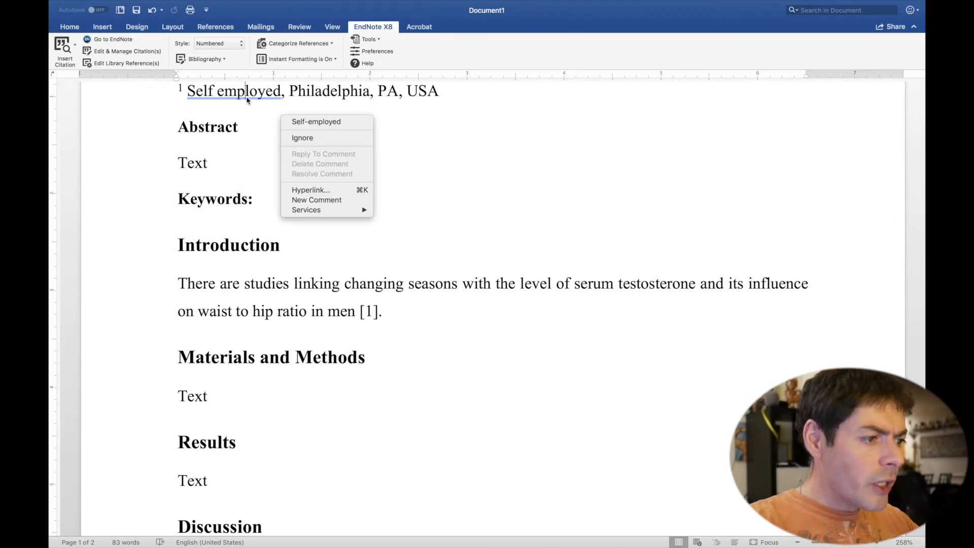
pyautogui.click(340, 123)
pyautogui.scroll(5, 397, 176)
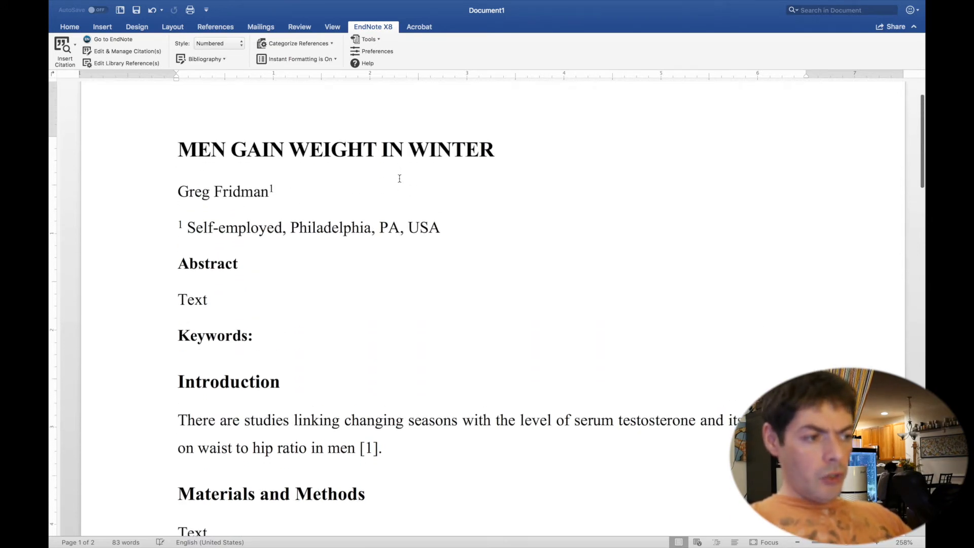
pyautogui.scroll(-5, 399, 178)
pyautogui.scroll(-3, 399, 176)
pyautogui.scroll(2, 240, 148)
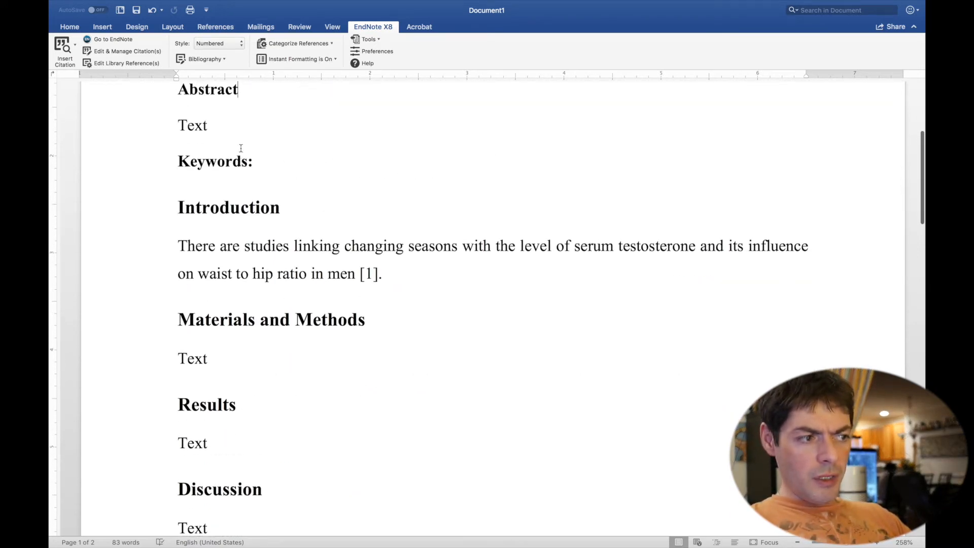
# Highlight the Text placeholders under Abstract, Materials and Methods, and Results in yellow
pyautogui.click(132, 122)
pyautogui.click(70, 26)
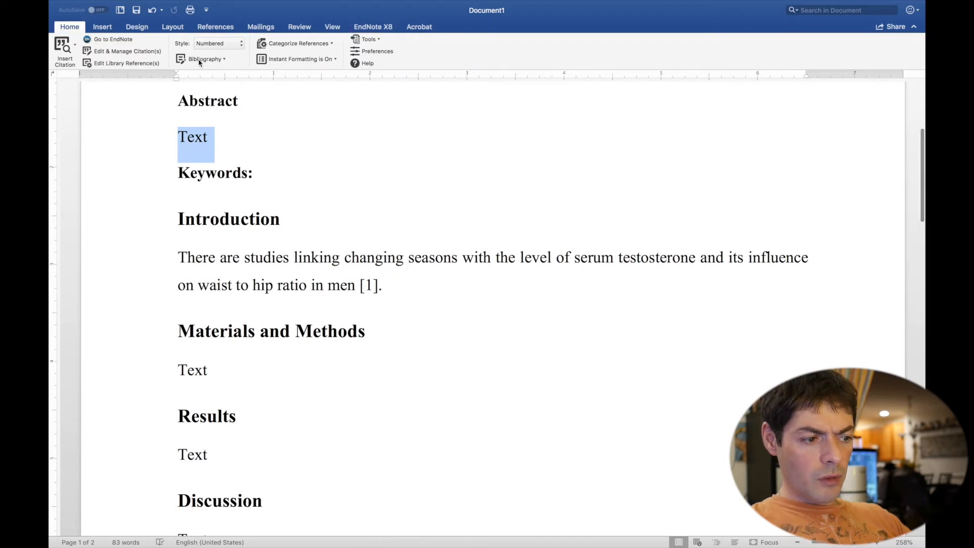
pyautogui.click(227, 61)
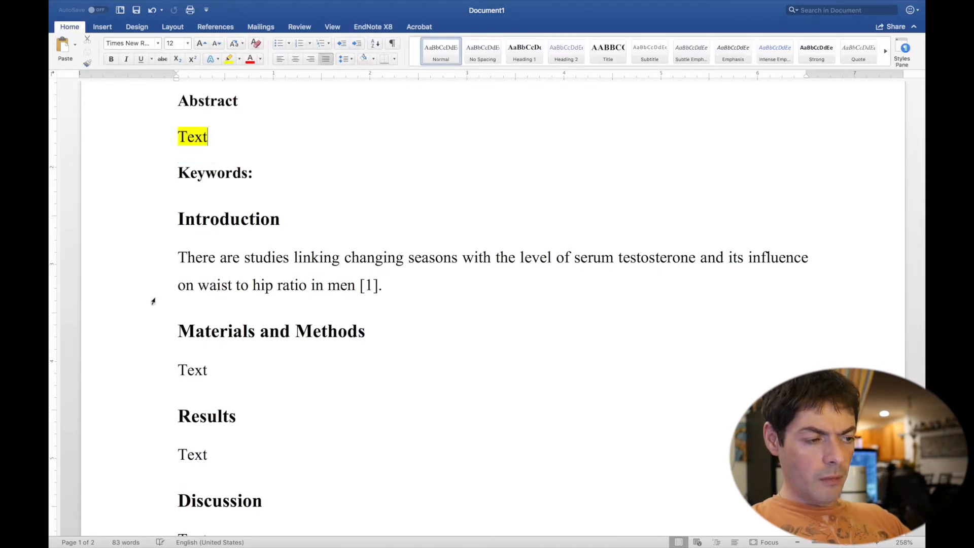
pyautogui.click(157, 371)
pyautogui.click(229, 60)
pyautogui.scroll(-3, 208, 183)
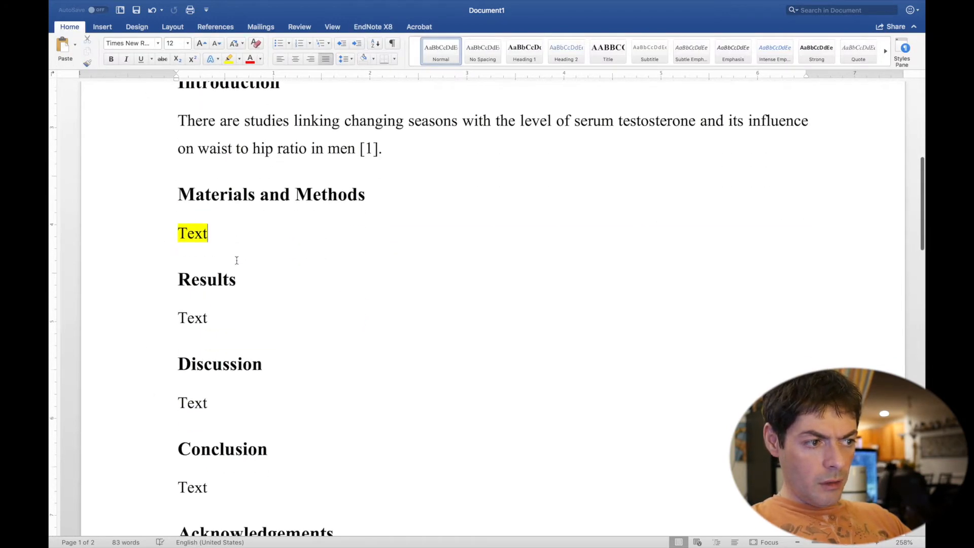
pyautogui.click(153, 312)
pyautogui.click(229, 59)
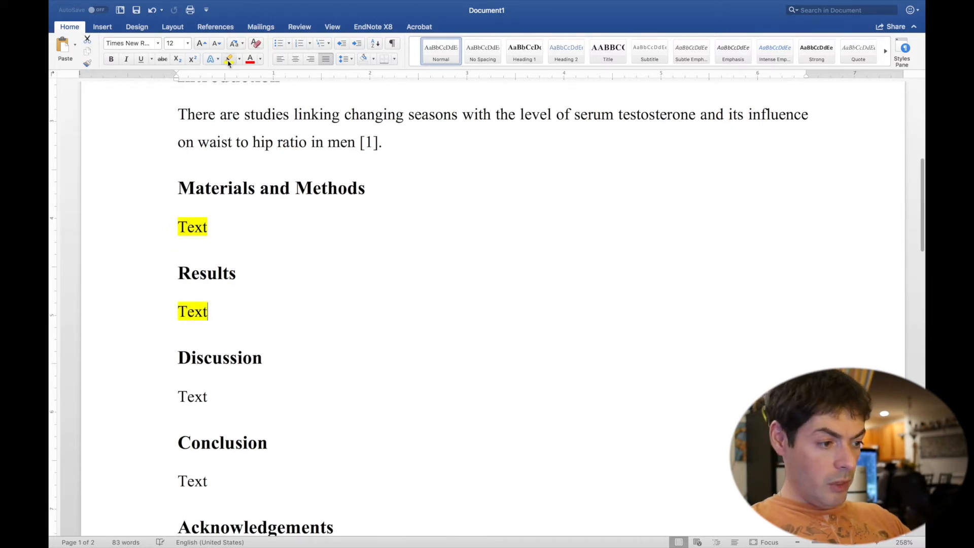
# Highlight the Discussion and Conclusion Text placeholders in yellow, leaving Acknowledgements unhighlighted
pyautogui.scroll(-5, 277, 310)
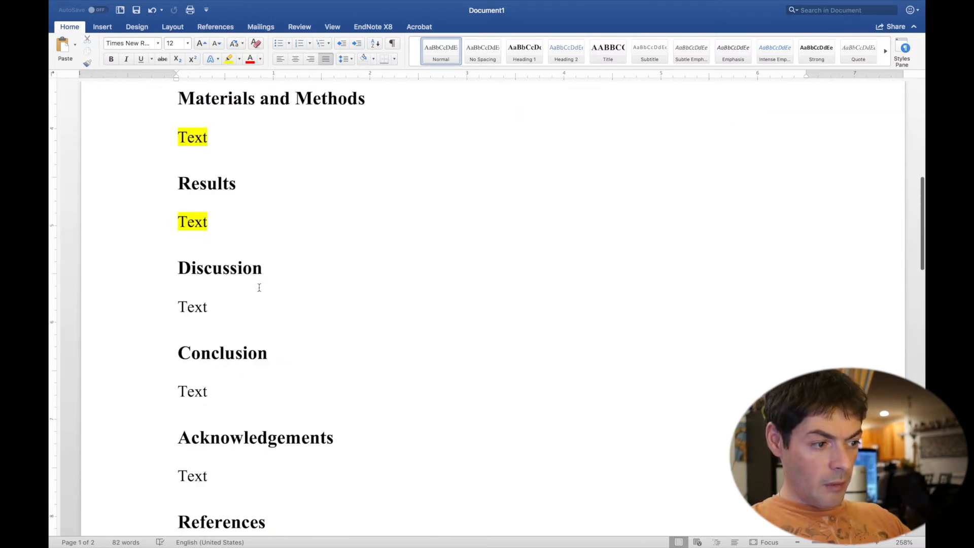
pyautogui.click(159, 263)
pyautogui.click(229, 60)
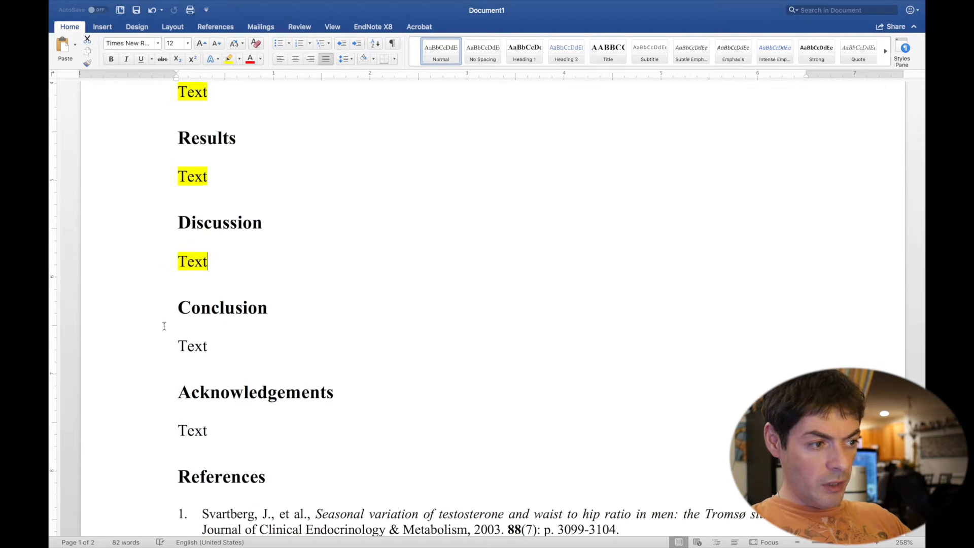
pyautogui.click(141, 343)
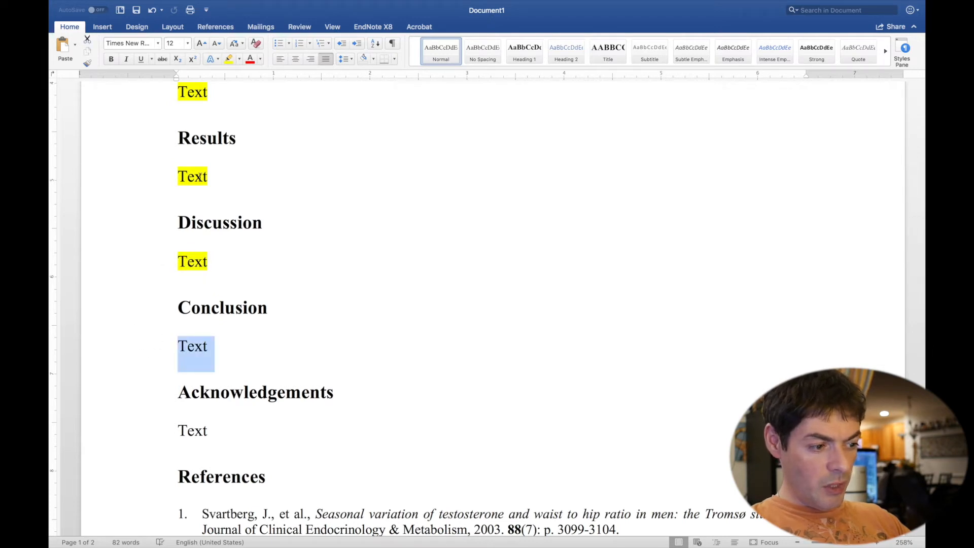
pyautogui.click(230, 59)
pyautogui.click(138, 430)
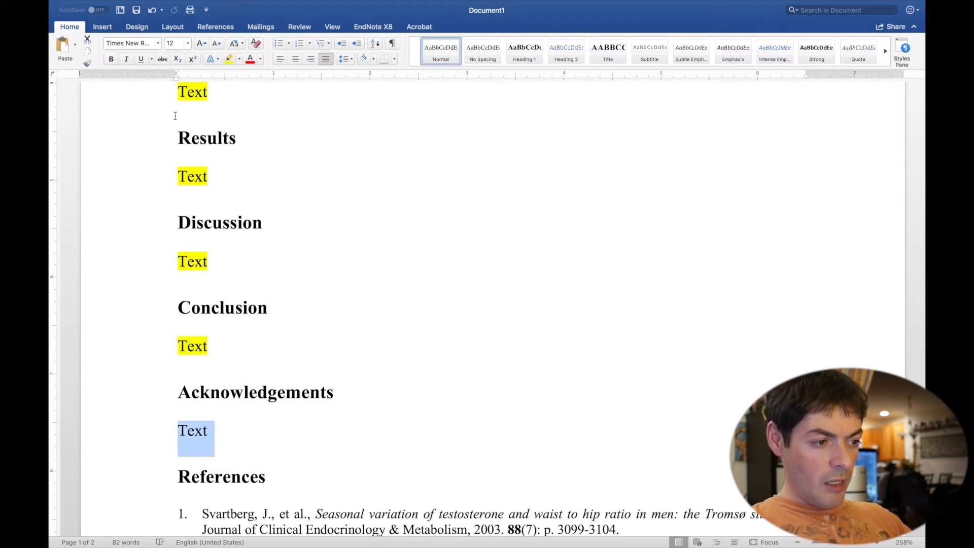
pyautogui.click(344, 211)
# Begin a new Introduction sentence with 'We' after the cited sentence ending [1]
pyautogui.scroll(10, 342, 214)
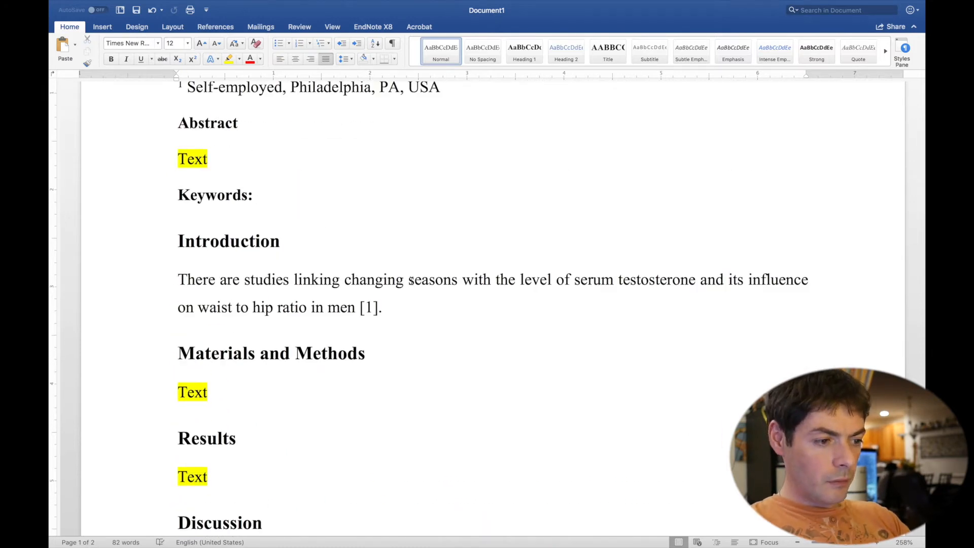
pyautogui.click(407, 307)
pyautogui.write('W')
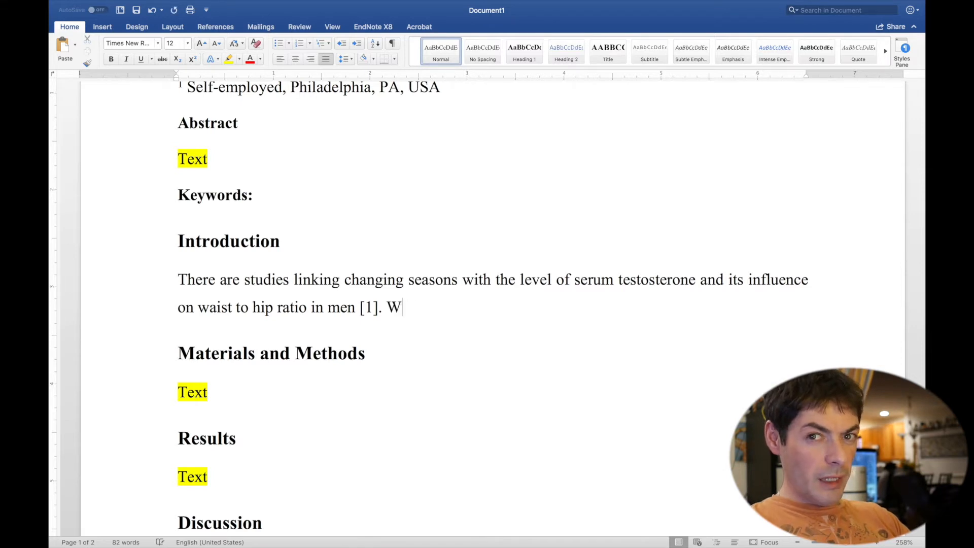
pyautogui.write('e hypothecised that')
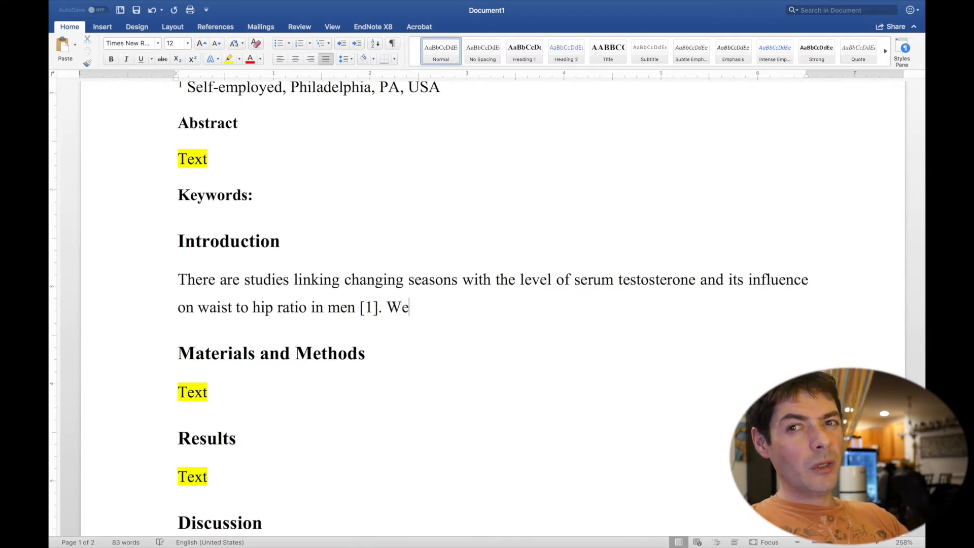
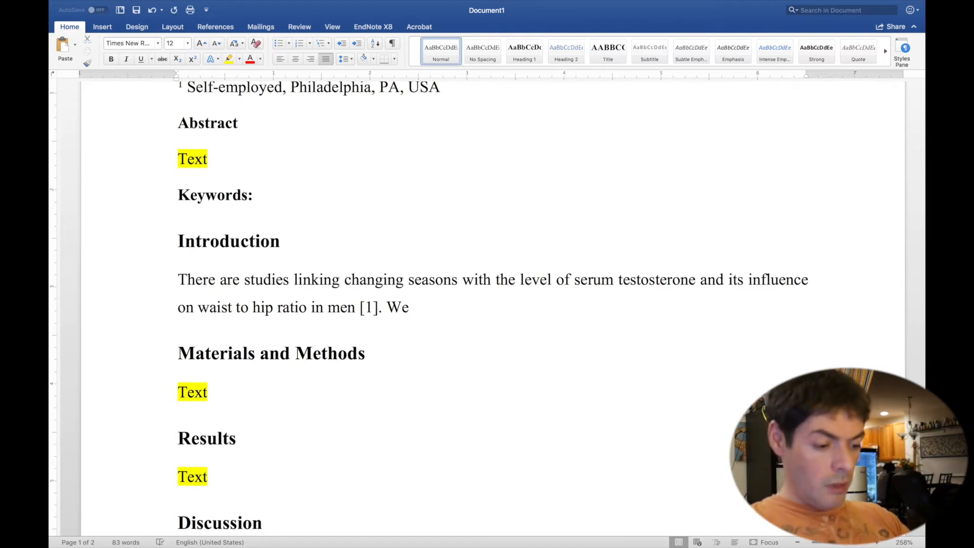
# Continue the sentence with 'hypothesized that', fixing the misspelling via spelling suggestions
pyautogui.write('hypo')
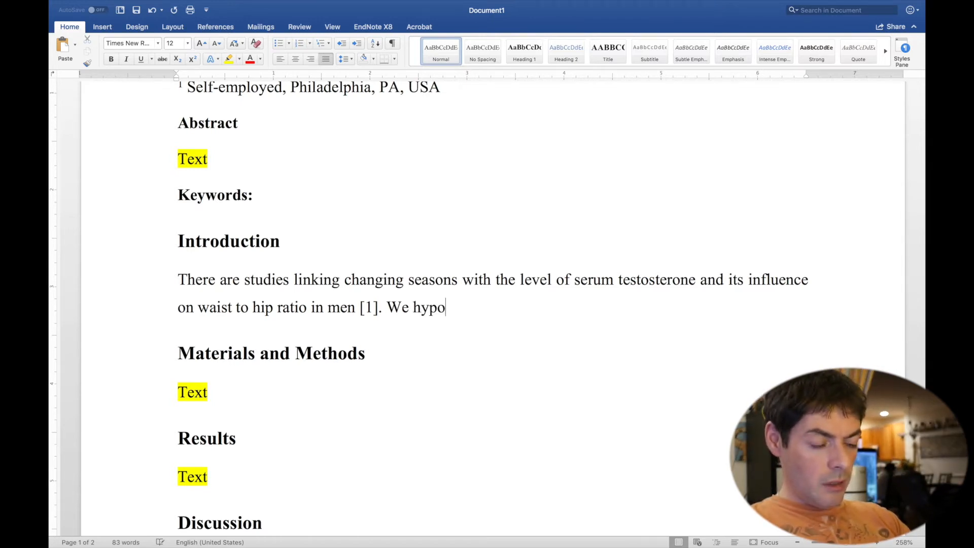
pyautogui.write('thecised that')
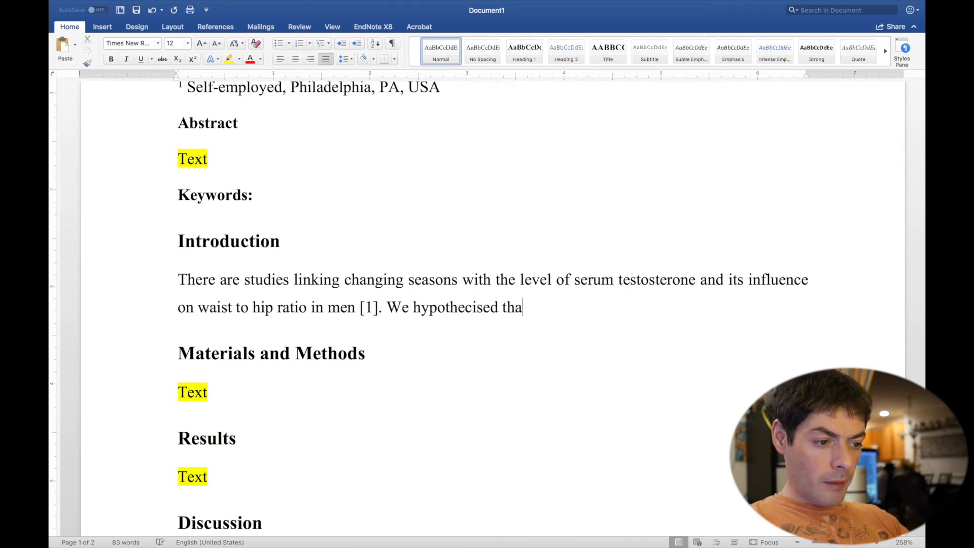
pyautogui.rightClick(474, 312)
pyautogui.click(543, 338)
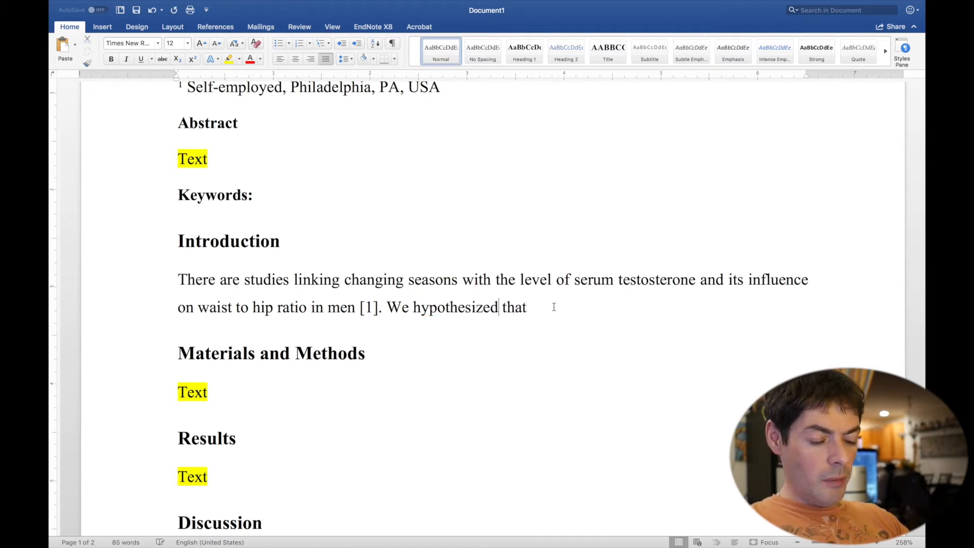
pyautogui.click(554, 307)
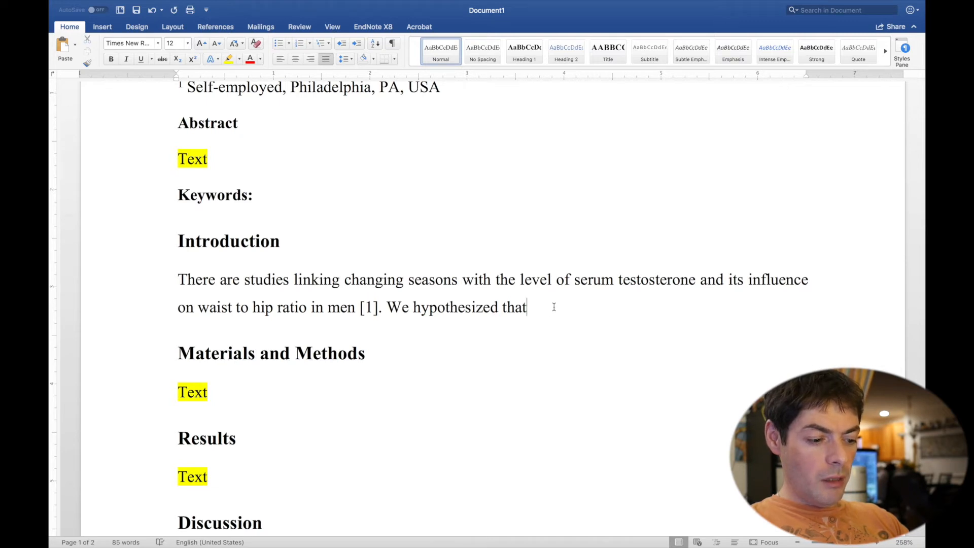
# Finish it with 'men gain weight in winter as is widely known (no reference available).'
pyautogui.write('men ')
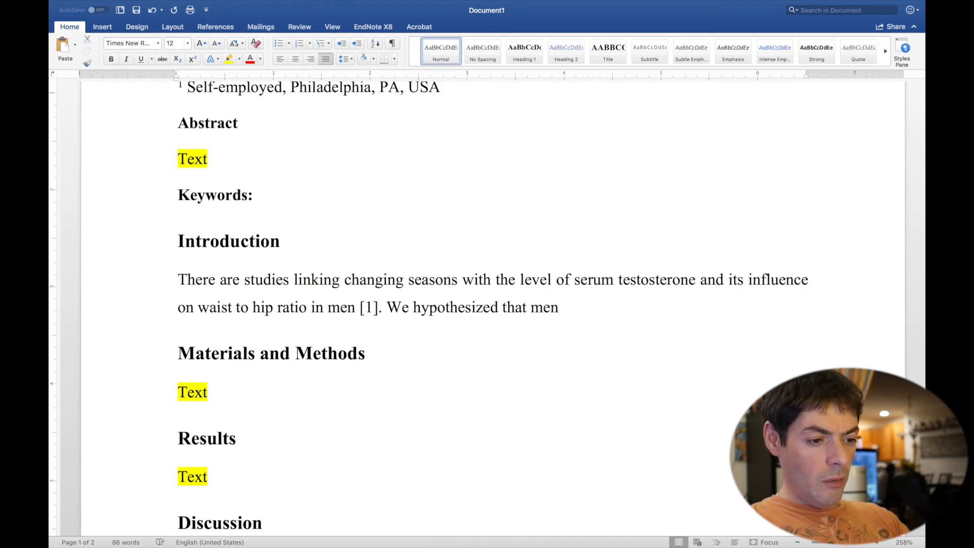
pyautogui.write('gain wa')
pyautogui.press('BackSpace')
pyautogui.write('eight')
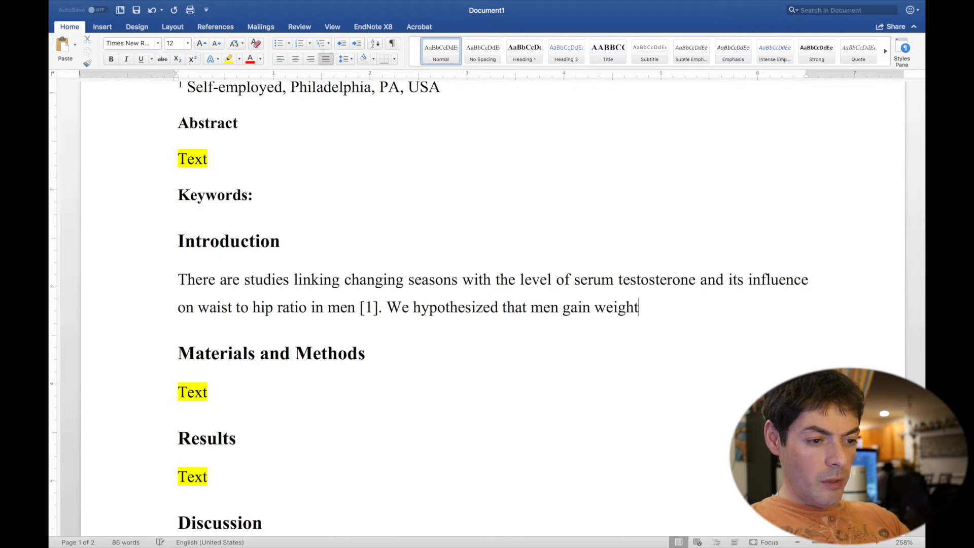
pyautogui.write(' in winter.')
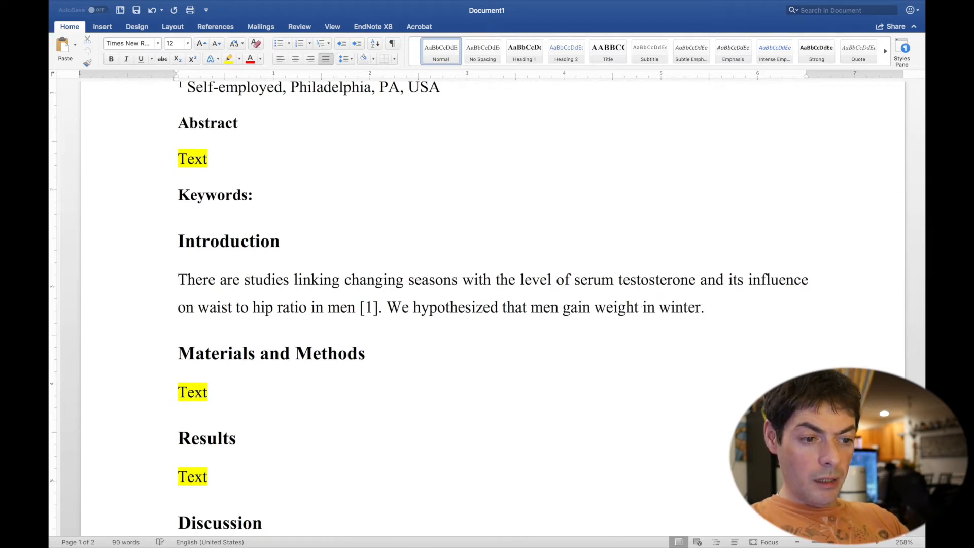
pyautogui.press('BackSpace')
pyautogui.write('as it')
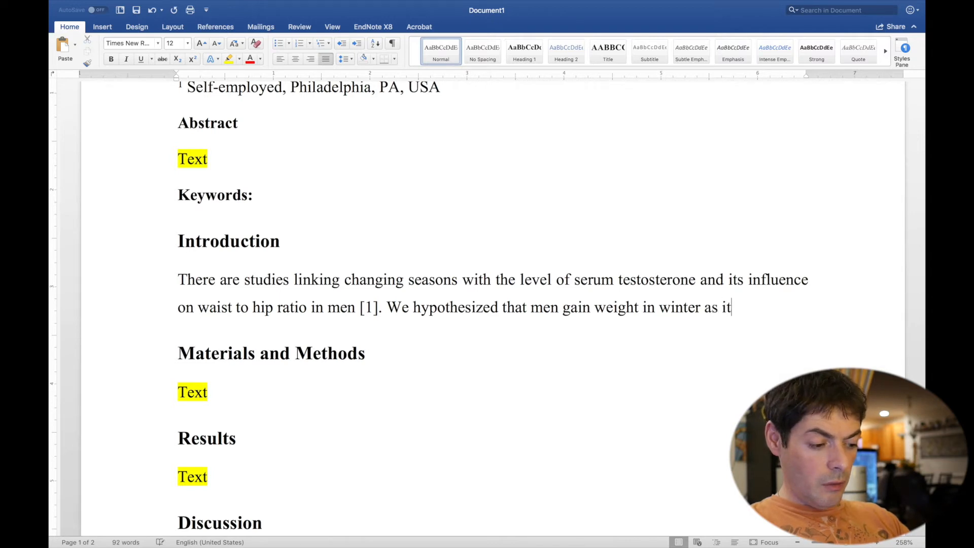
pyautogui.press('BackSpace')
pyautogui.write('s ')
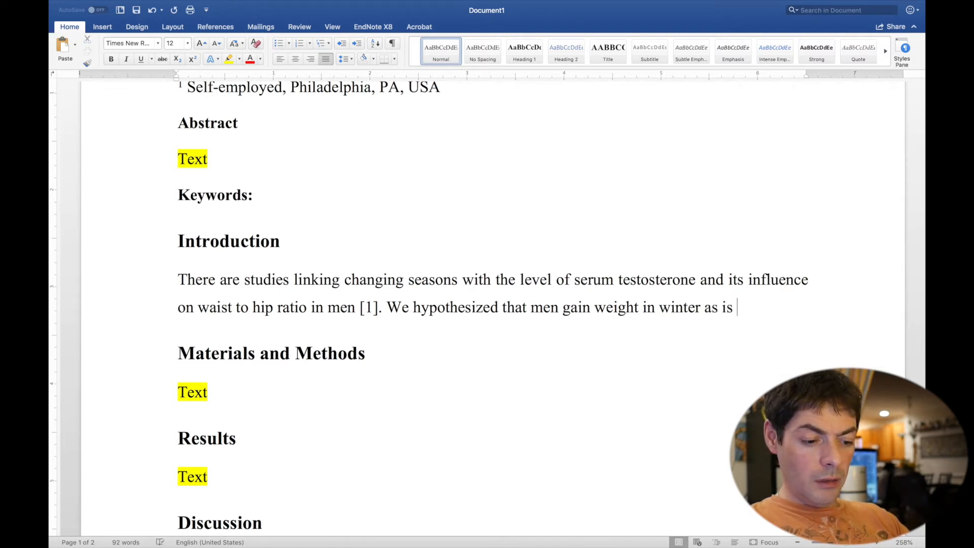
pyautogui.write('widely k')
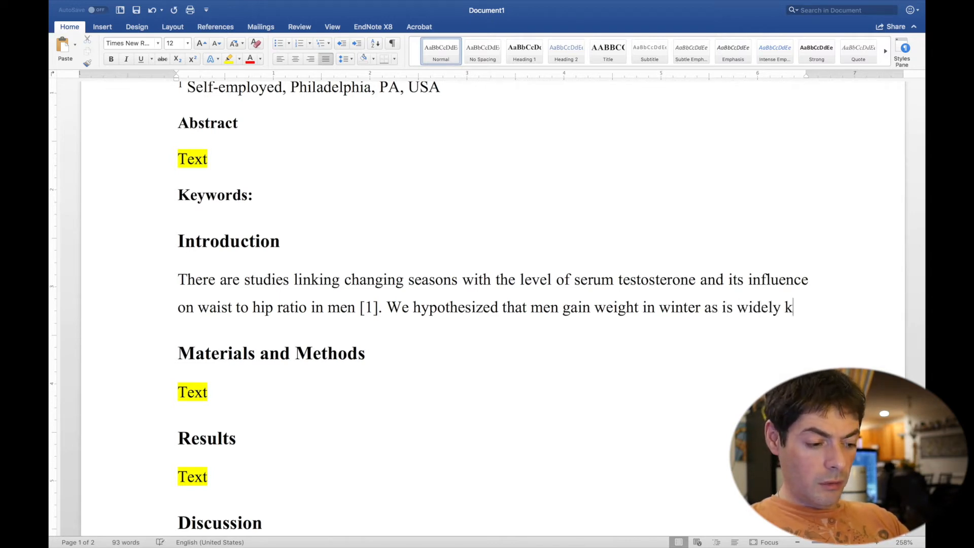
pyautogui.write('nown (')
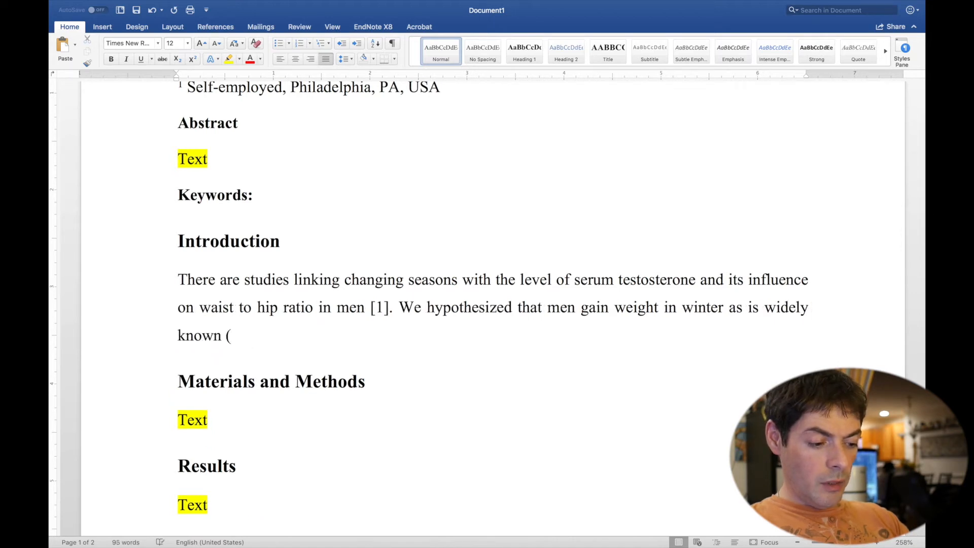
pyautogui.write('no refer')
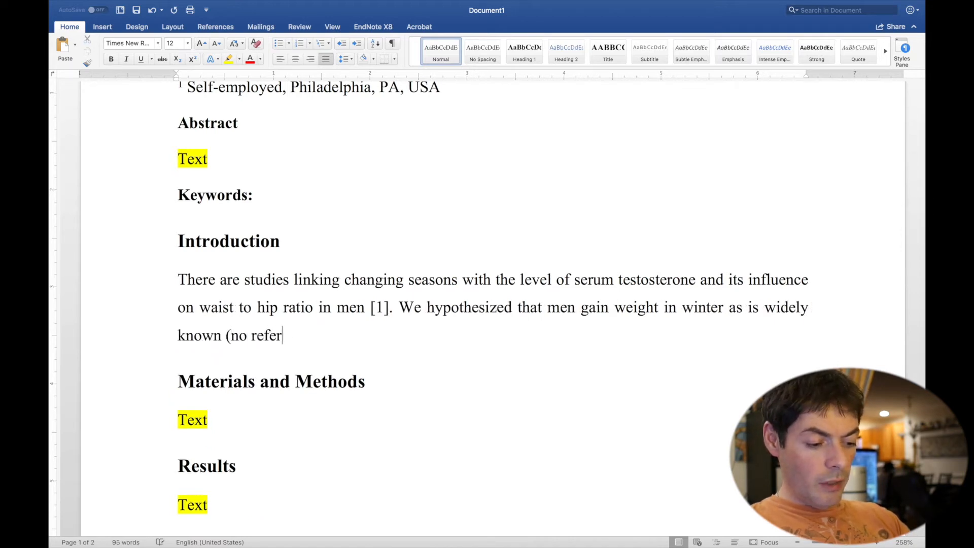
pyautogui.write('ence availab')
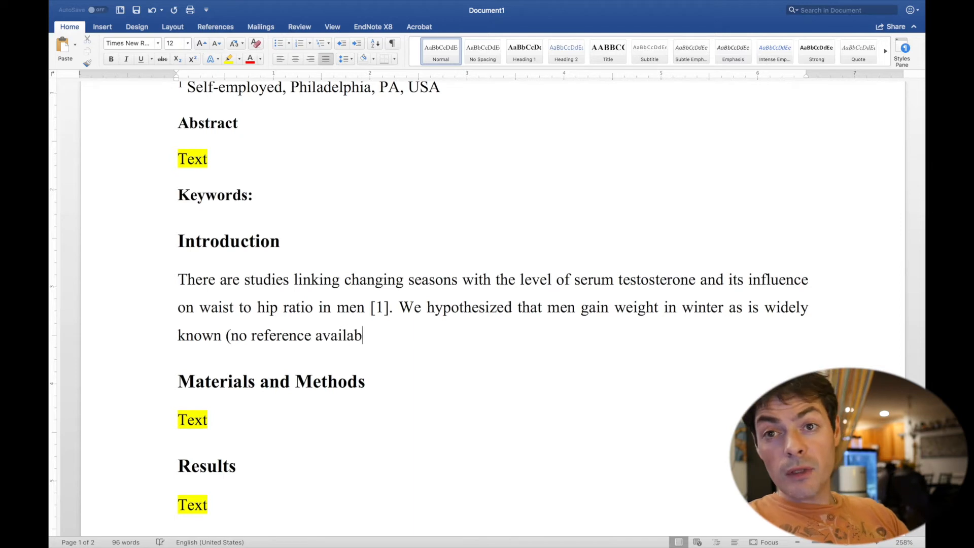
pyautogui.write('le).')
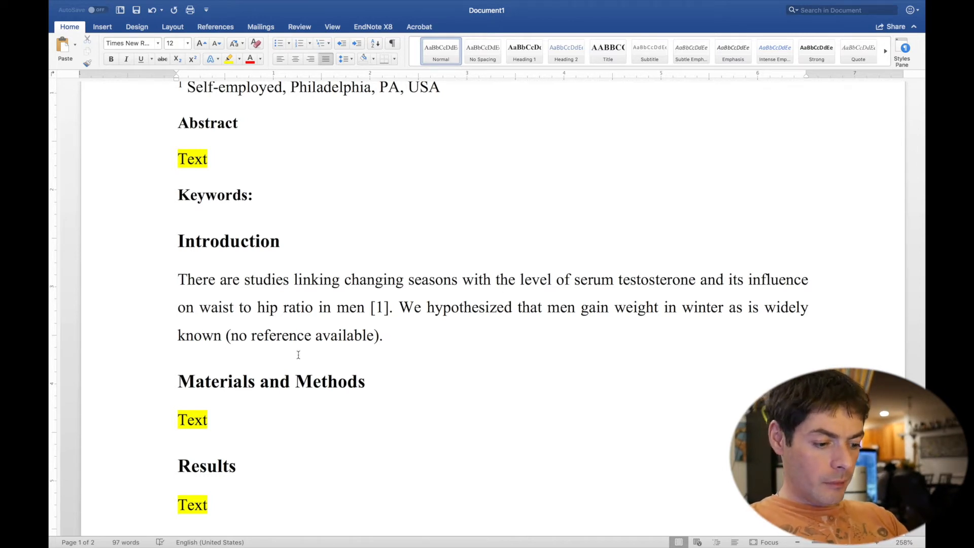
# Add the plan to observe one participant and interview him annually to see if he gains weight
pyautogui.write('Thus, we ')
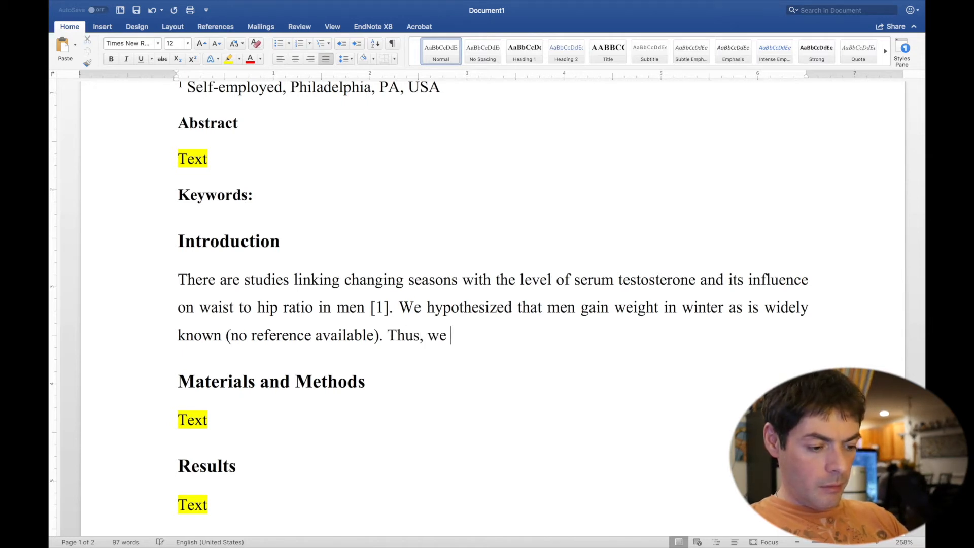
pyautogui.write('decided to')
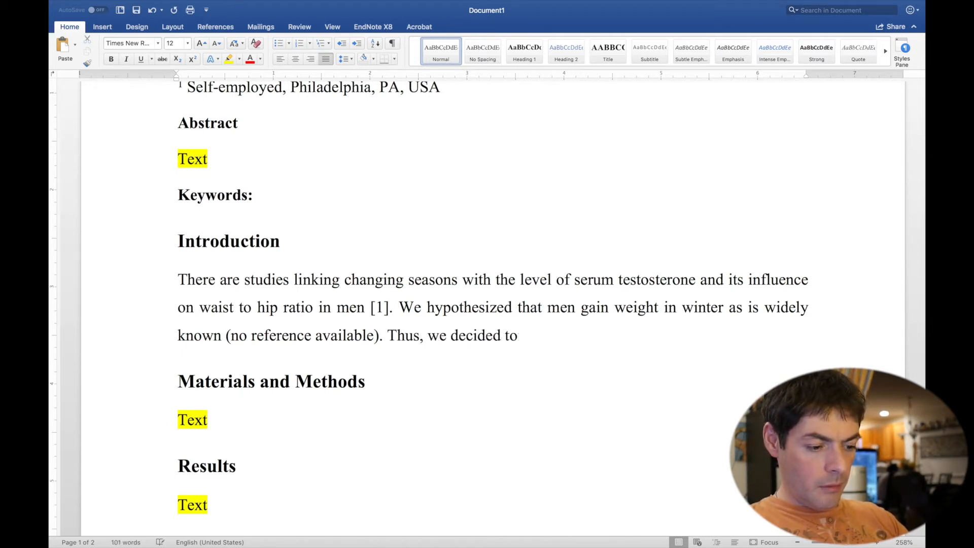
pyautogui.write(' observe o')
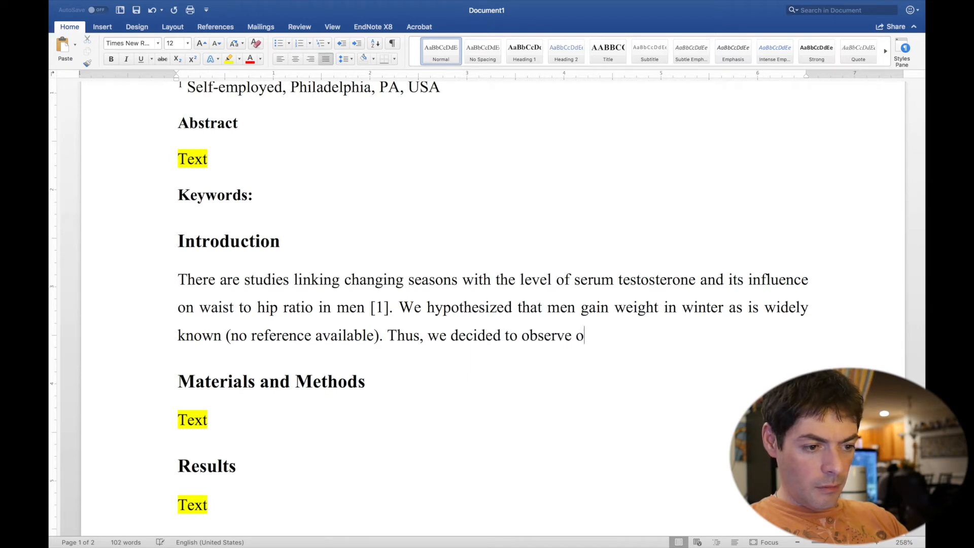
pyautogui.write('ne mail pa')
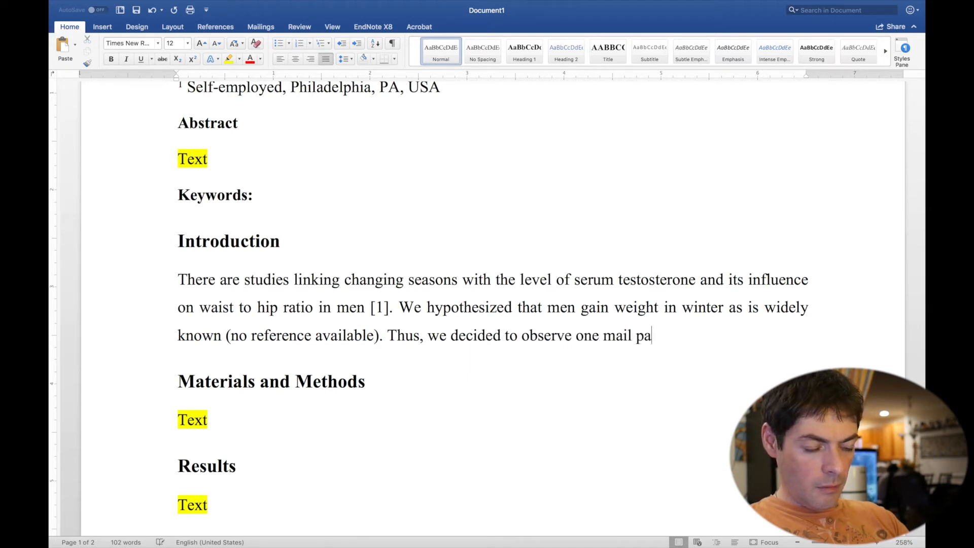
pyautogui.write('rticipant ')
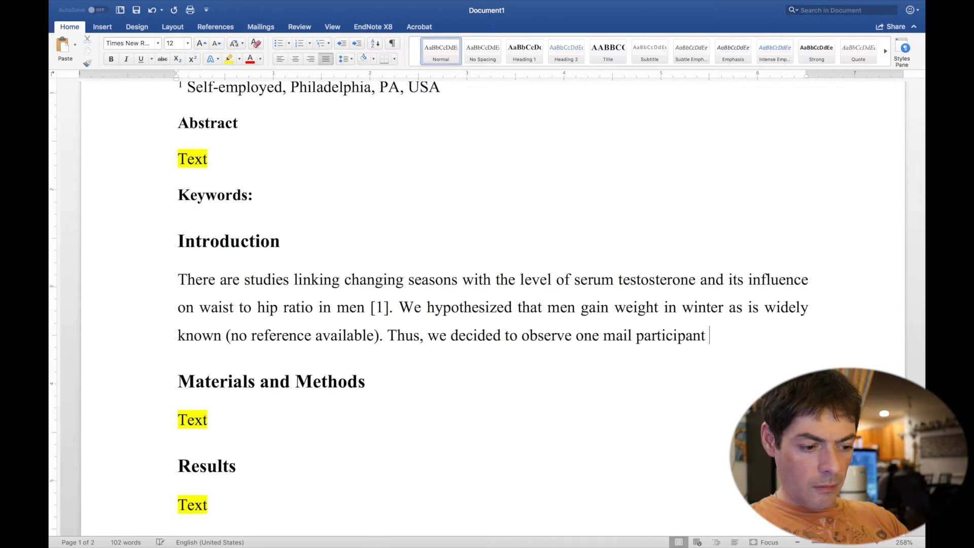
pyautogui.write('and interview ')
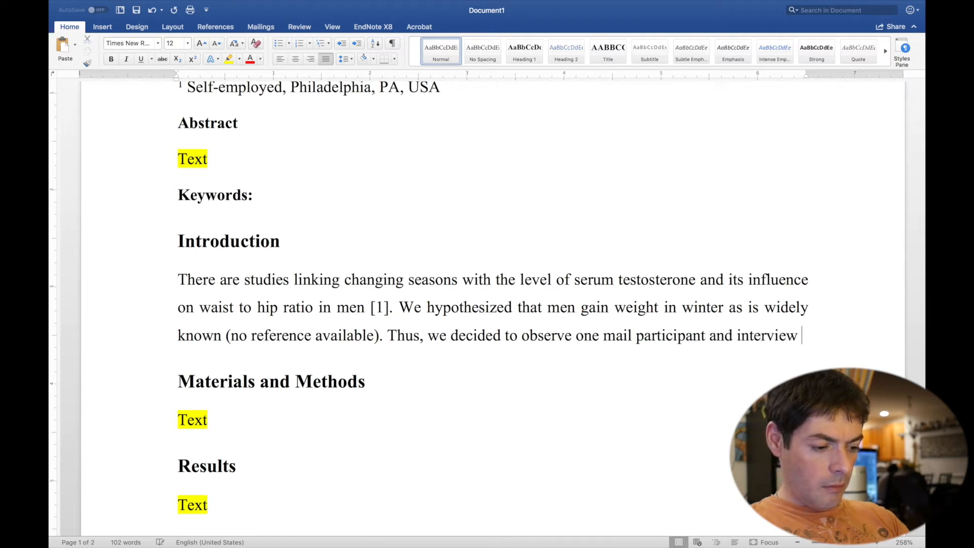
pyautogui.write('him anny')
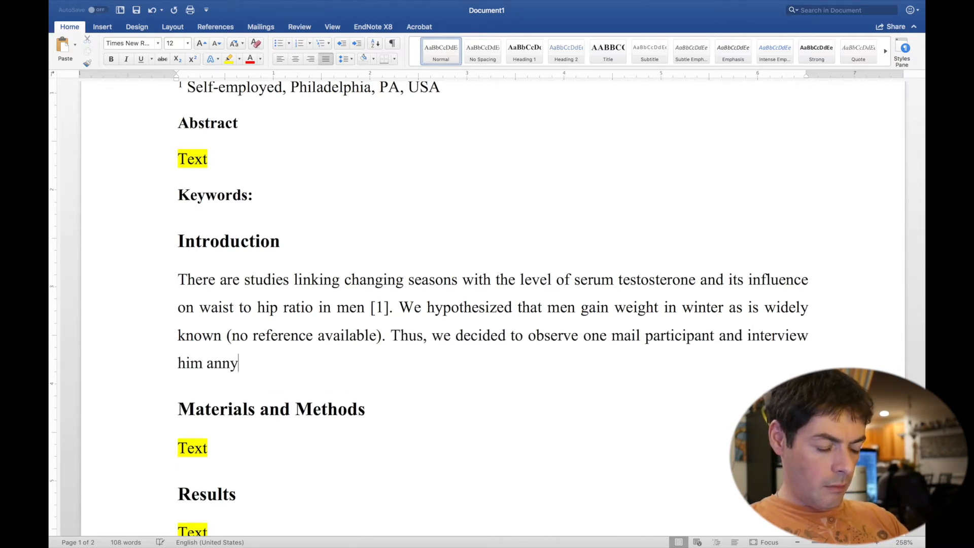
pyautogui.write('aly to ')
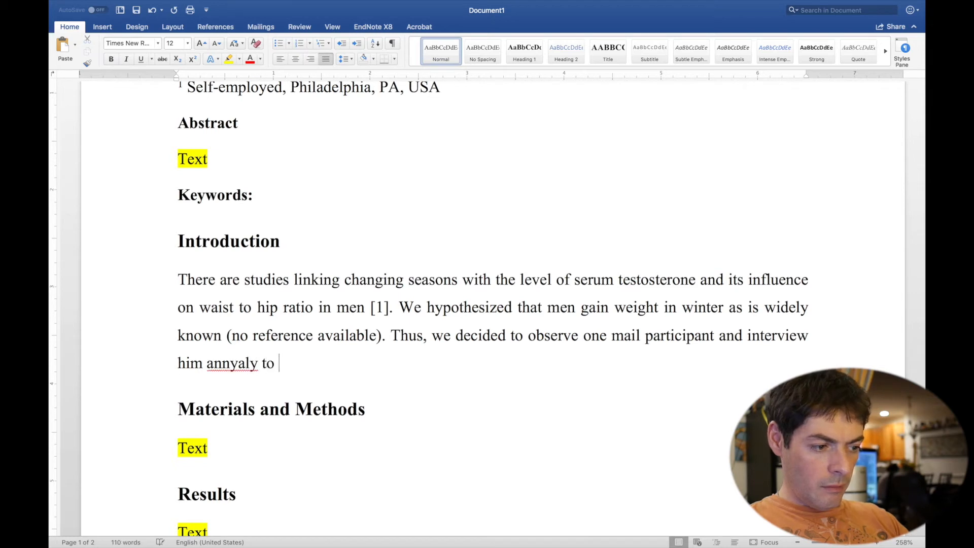
pyautogui.write('s')
pyautogui.rightClick(236, 363)
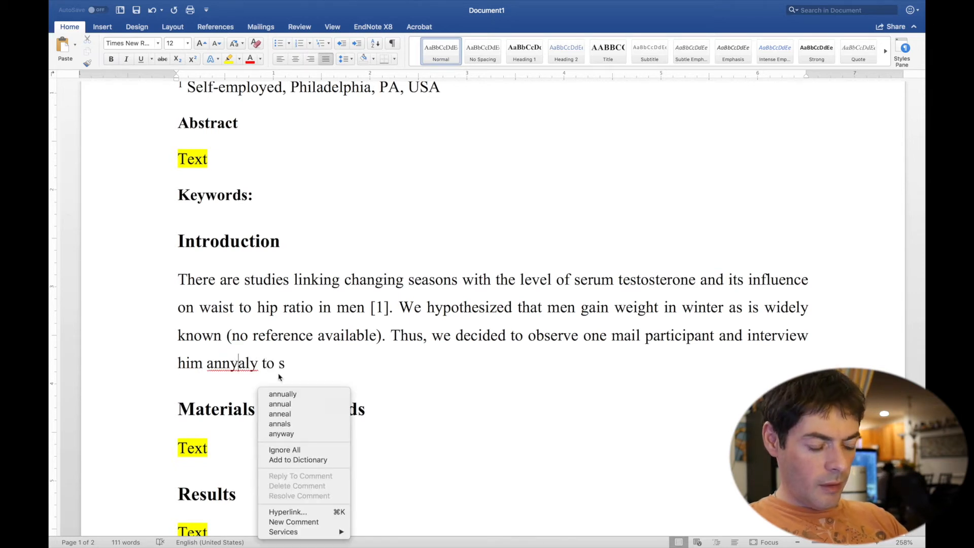
pyautogui.click(284, 394)
pyautogui.write('ee f')
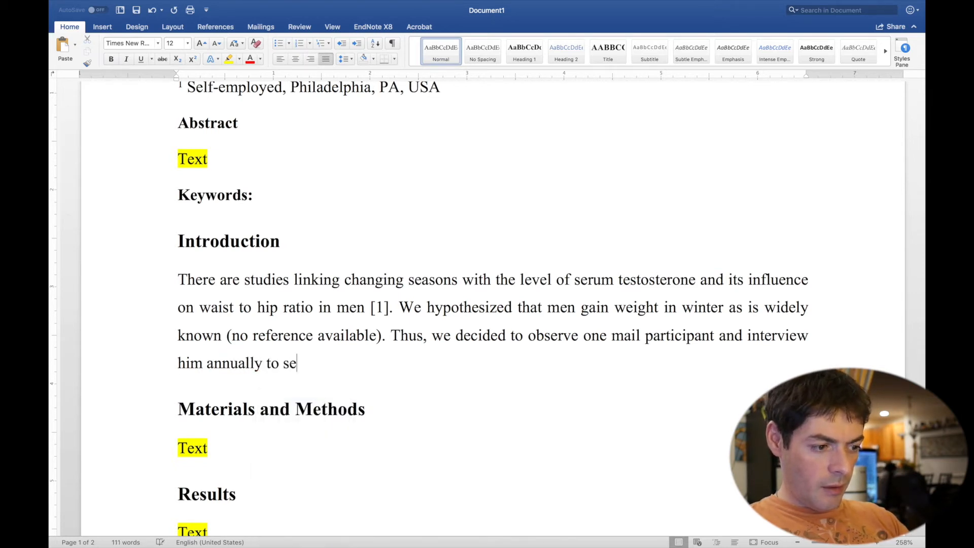
pyautogui.press('BackSpace')
pyautogui.press('BackSpace')
pyautogui.write('if')
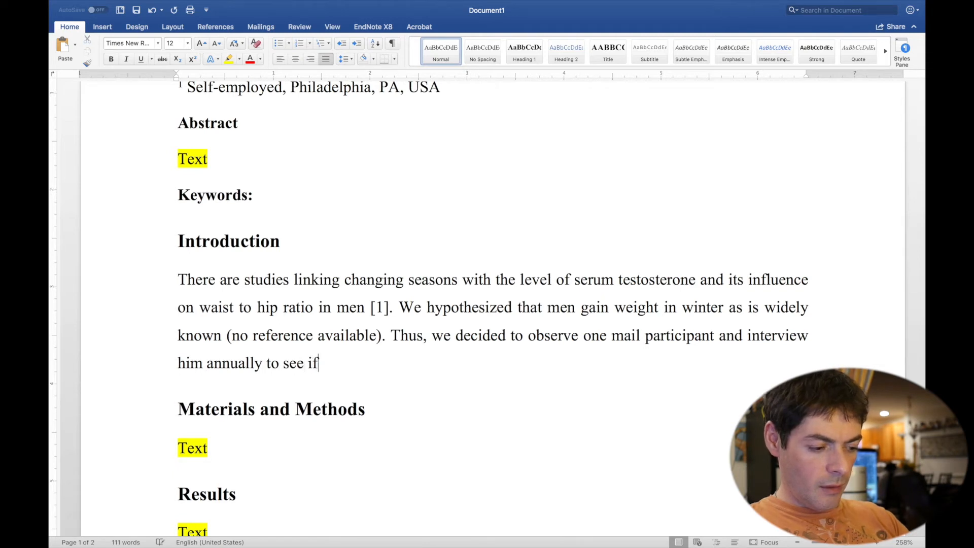
pyautogui.write(' he gains weigh')
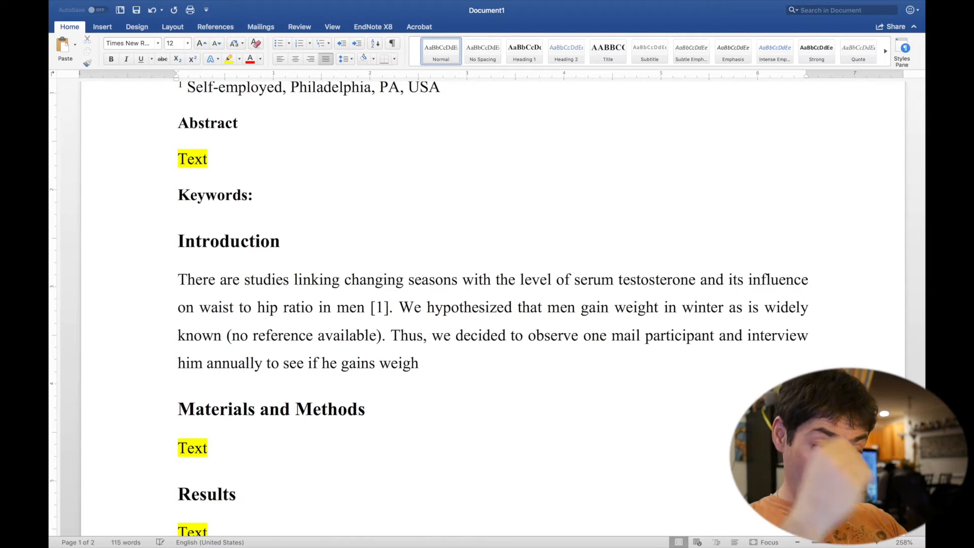
pyautogui.write('t.')
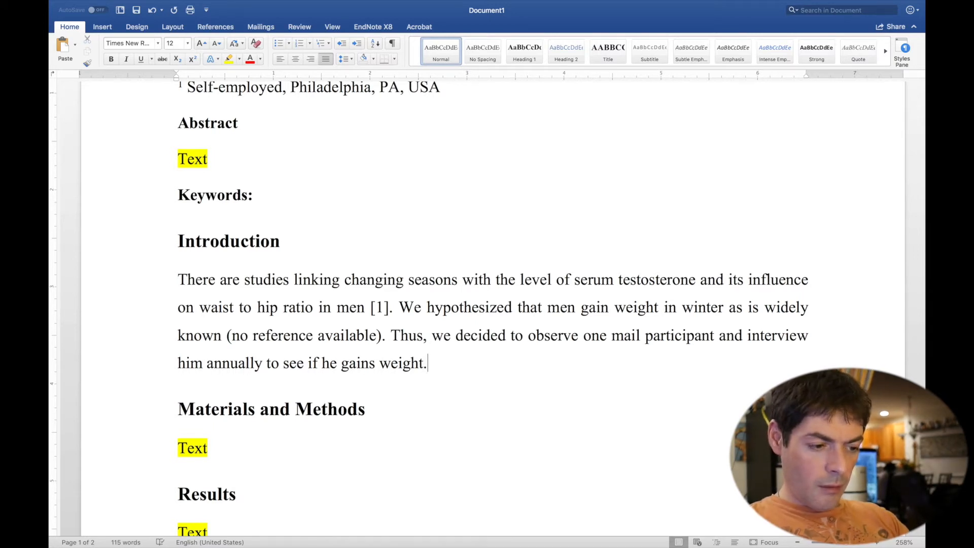
pyautogui.write('  We perfor')
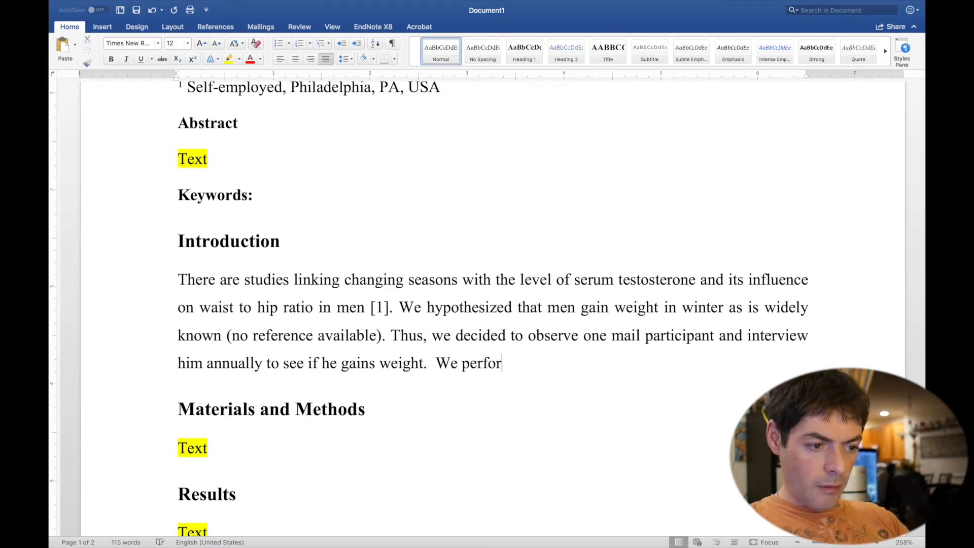
pyautogui.write('med th')
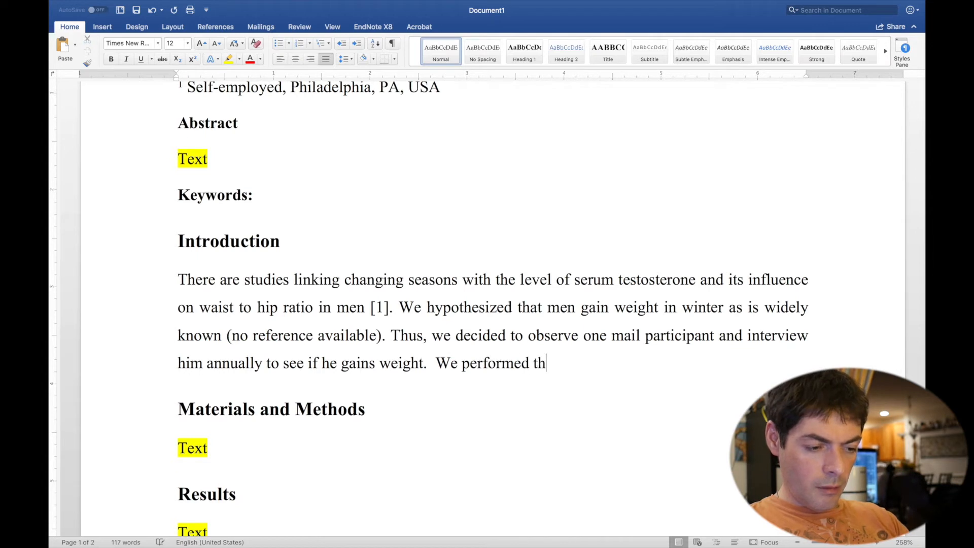
pyautogui.write('is interv')
# Complete 'We performed this interview one, just before preparation of this manuscript.'
pyautogui.write('iew o')
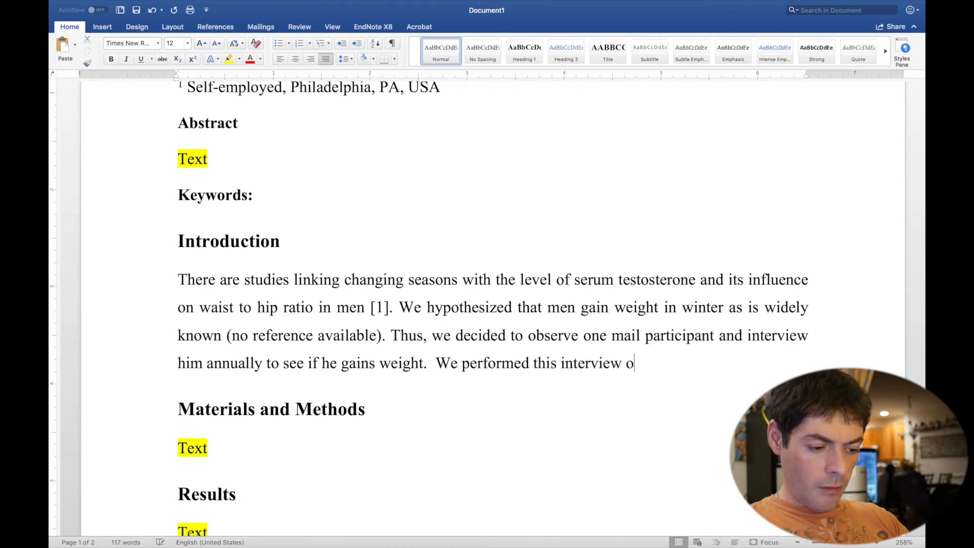
pyautogui.write('ne, just before the')
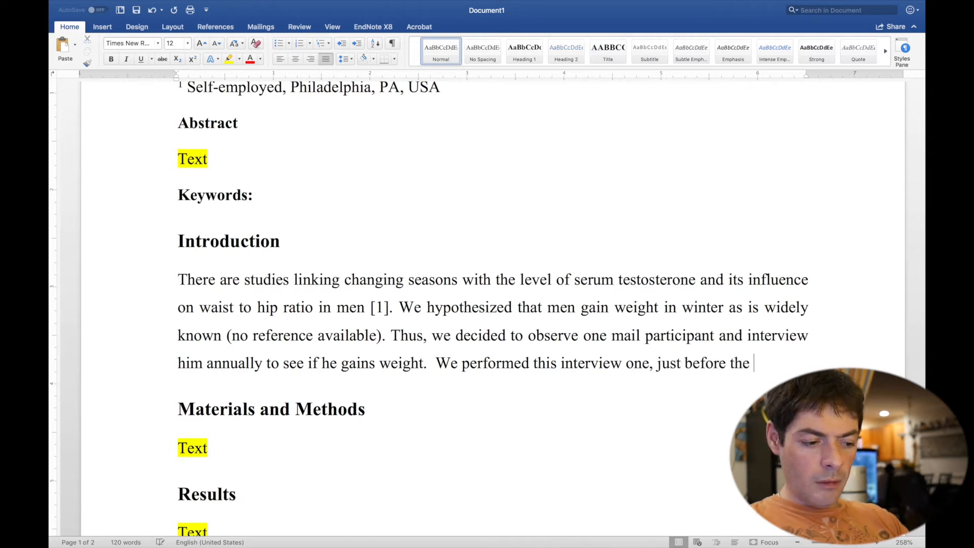
pyautogui.write(' publica')
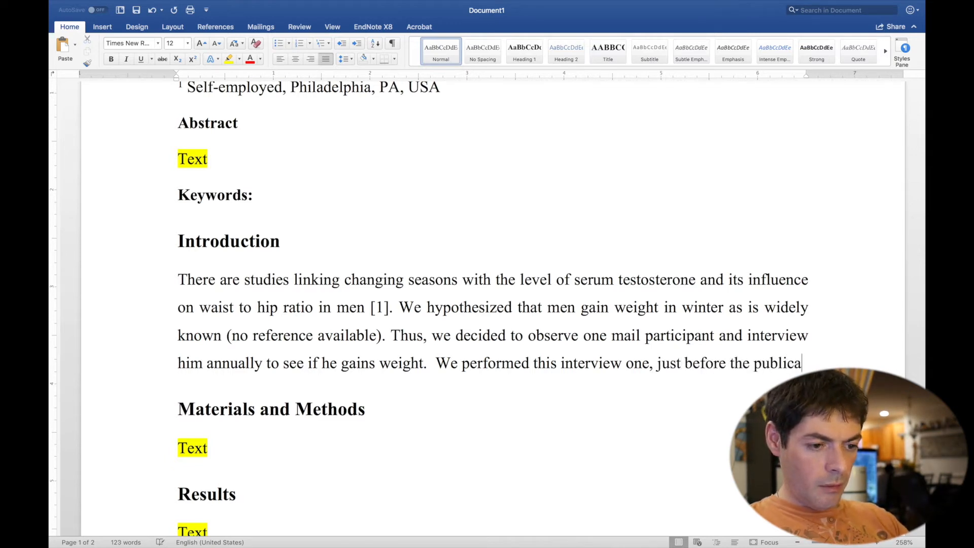
pyautogui.write('tion of this')
pyautogui.press('BackSpace')
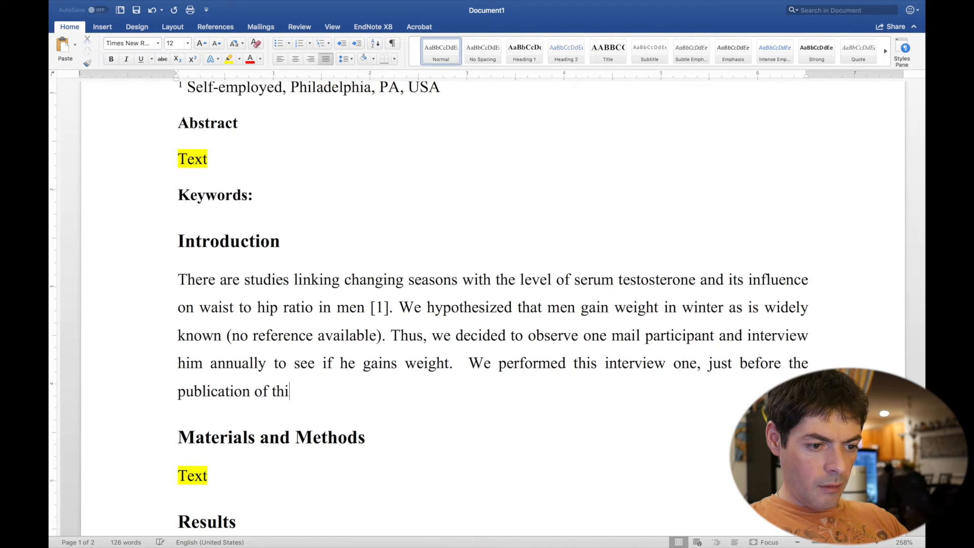
pyautogui.press('BackSpace')
pyautogui.press('BackSpace')
pyautogui.press('BackSpace')
pyautogui.press('BackSpace')
pyautogui.press('BackSpace')
pyautogui.press('BackSpace')
pyautogui.press('BackSpace')
pyautogui.press('BackSpace')
pyautogui.press('BackSpace')
pyautogui.press('BackSpace')
pyautogui.press('BackSpace')
pyautogui.press('BackSpace')
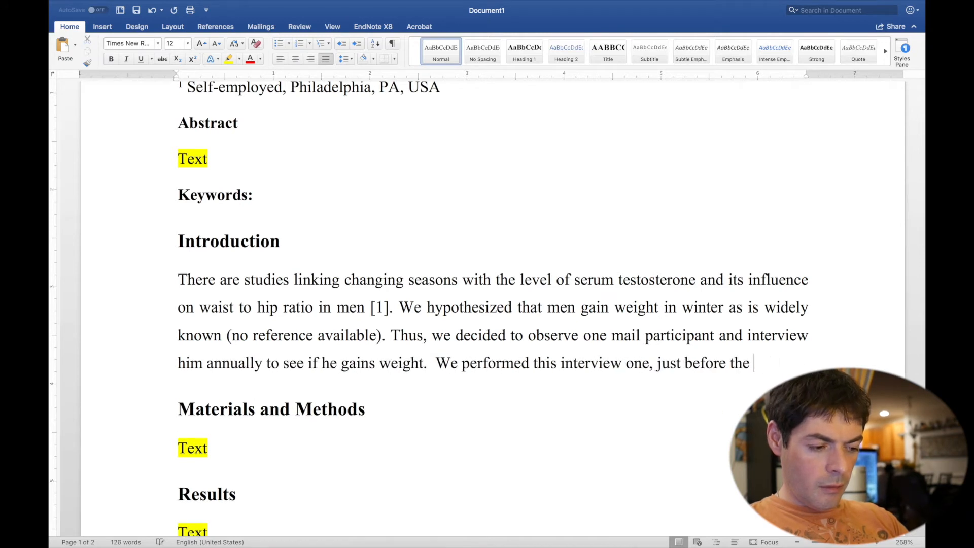
pyautogui.press('BackSpace')
pyautogui.press('BackSpace')
pyautogui.press('BackSpace')
pyautogui.press('BackSpace')
pyautogui.write('pre')
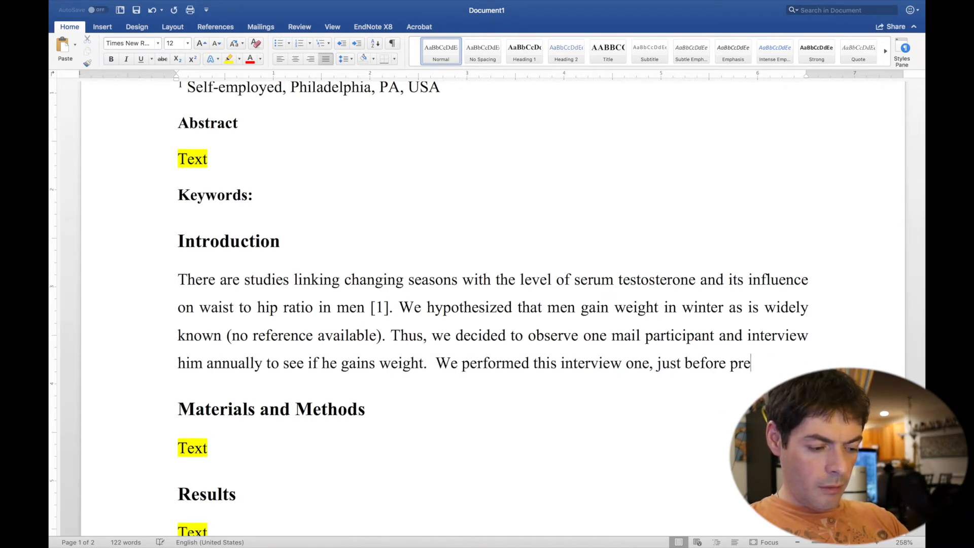
pyautogui.write('paration of this manus')
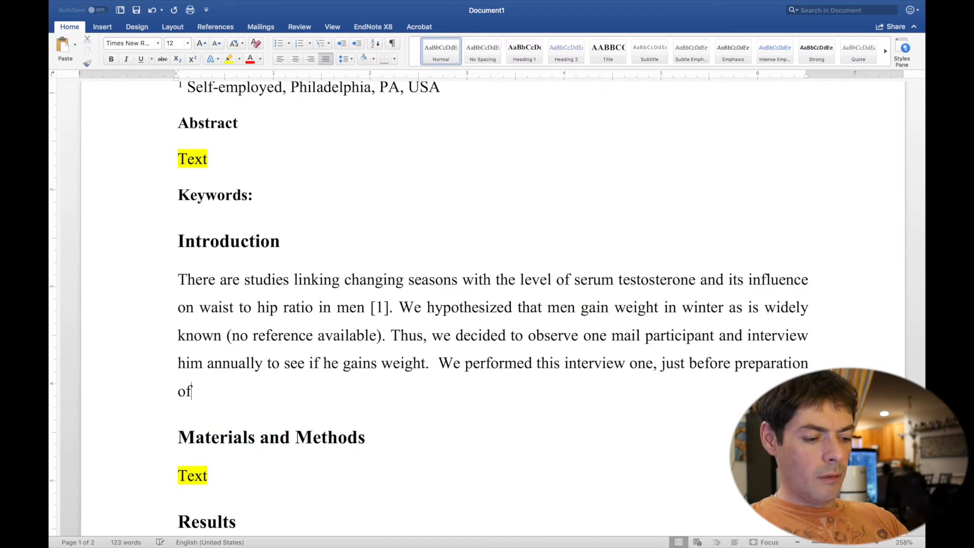
pyautogui.write('cript.')
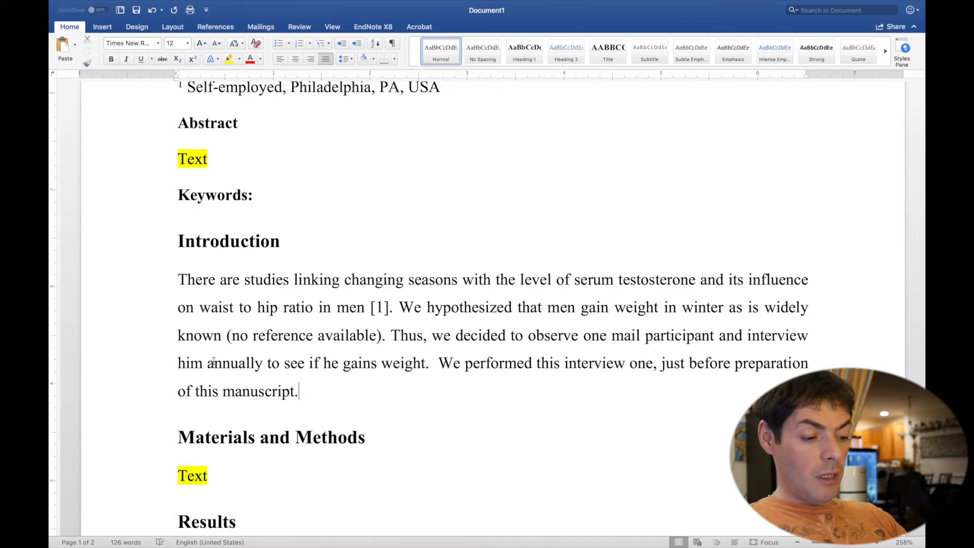
# Replace the Methods placeholder with 'Subject utilized electronic scale to measure and record his weight (' and go to the browser
pyautogui.scroll(-5, 214, 362)
pyautogui.click(154, 333)
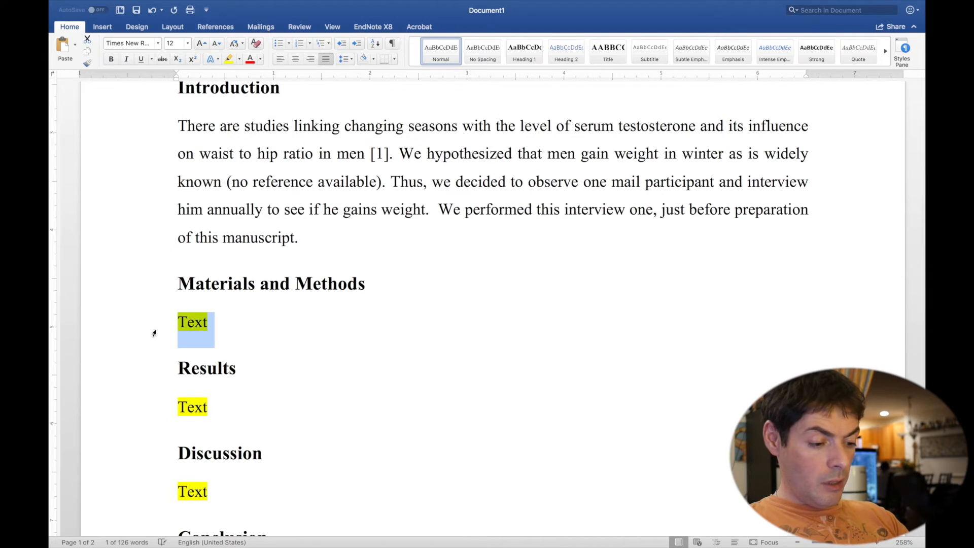
pyautogui.write('Subject ')
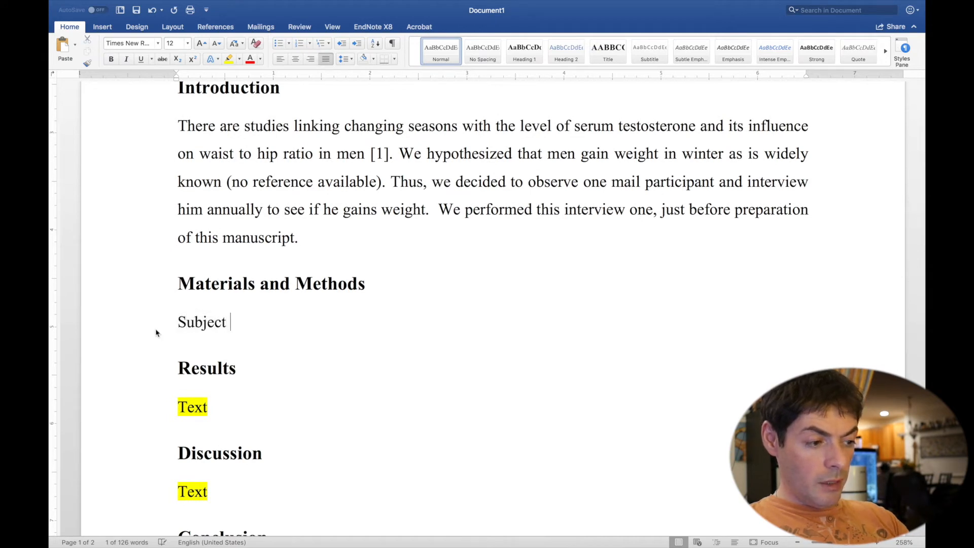
pyautogui.write('utilized')
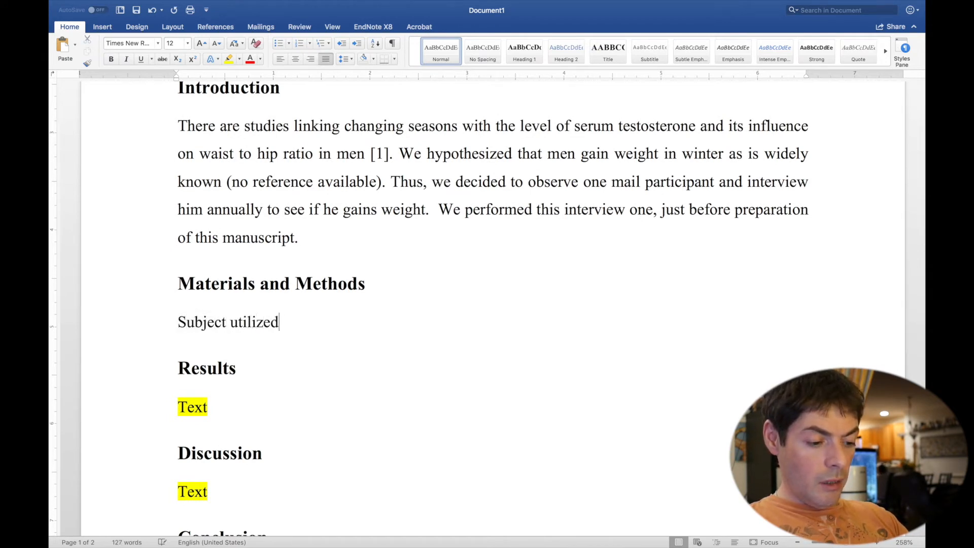
pyautogui.write(' e')
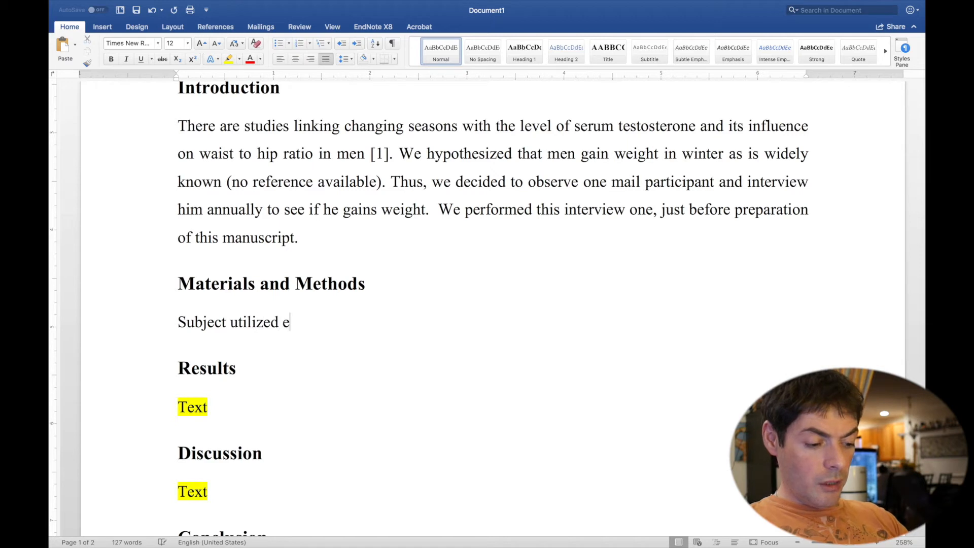
pyautogui.write('lectronic scale')
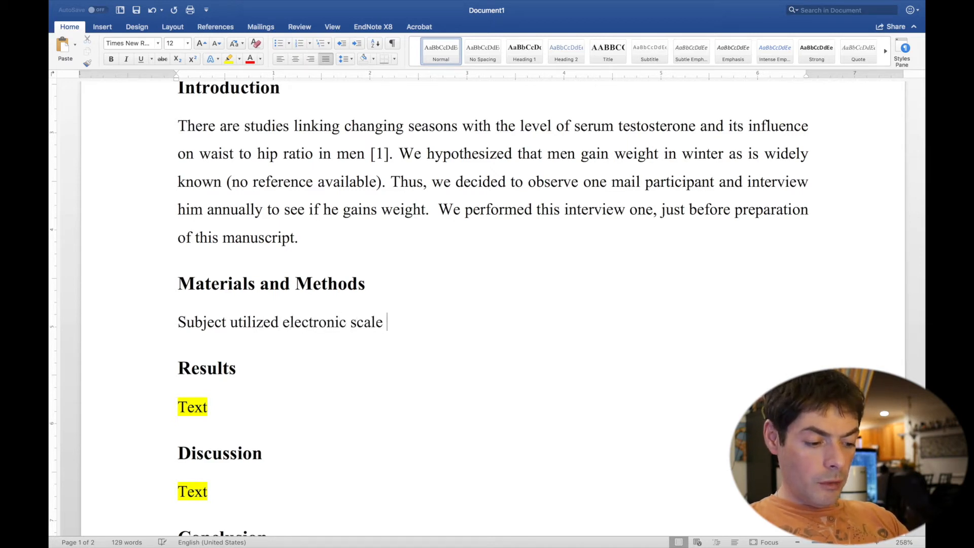
pyautogui.write(' to ')
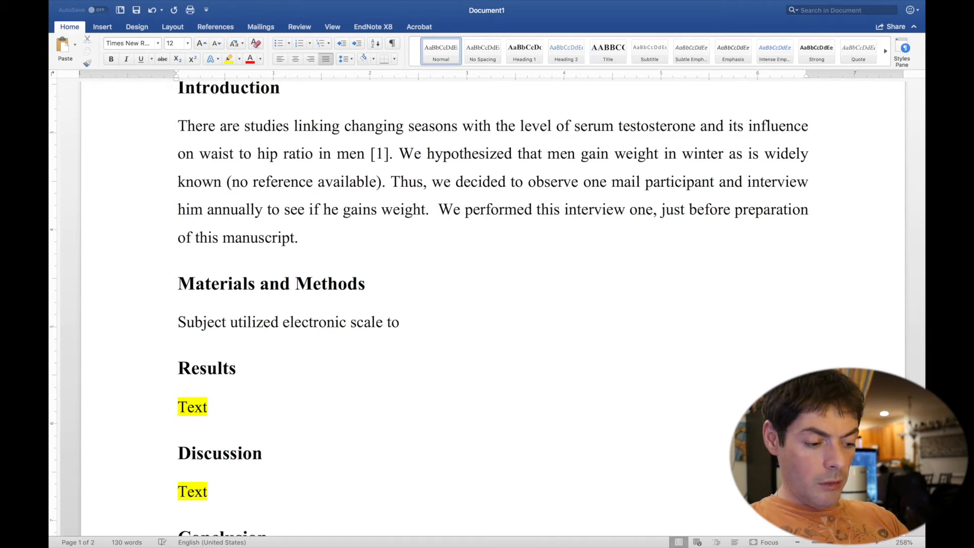
pyautogui.write('measure and re')
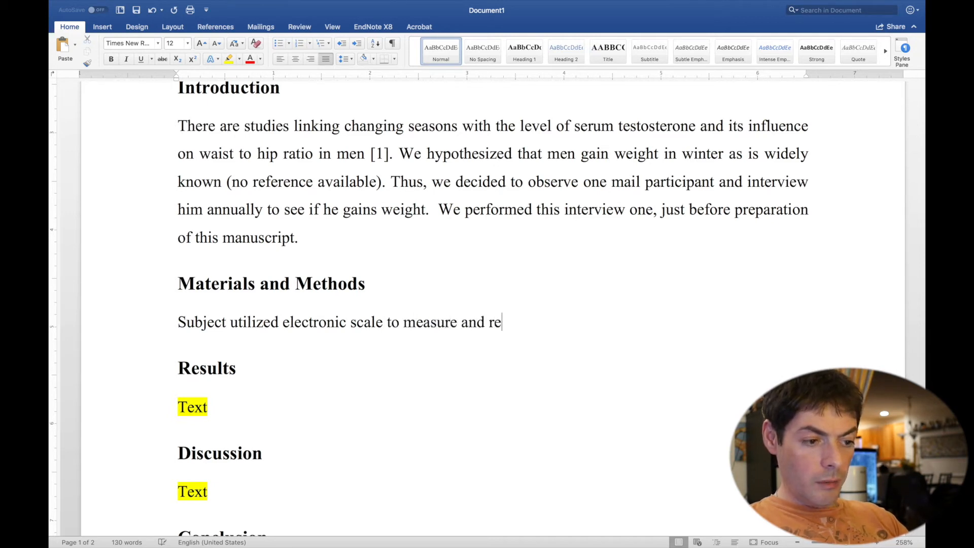
pyautogui.write('cord his weight')
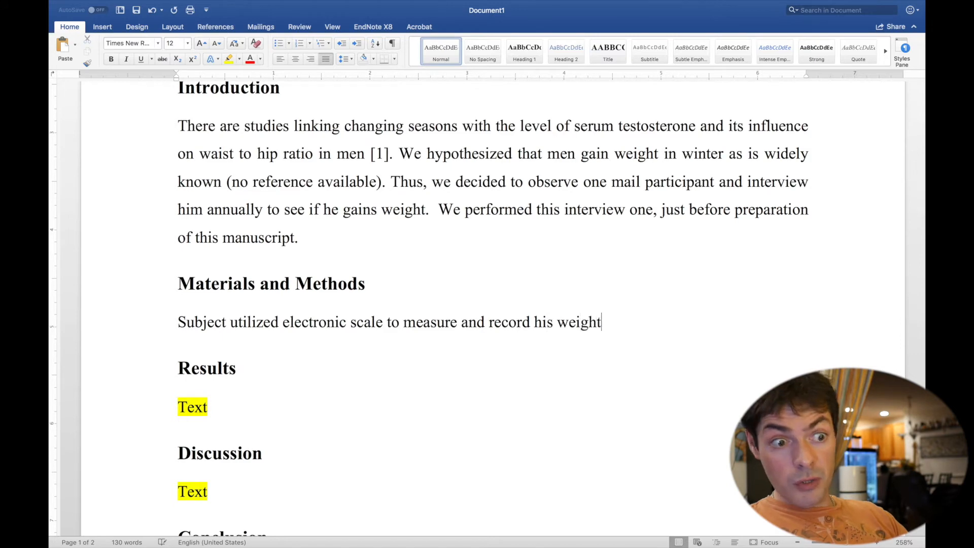
pyautogui.write(' (')
pyautogui.hotkey('ctrl', 'Left')
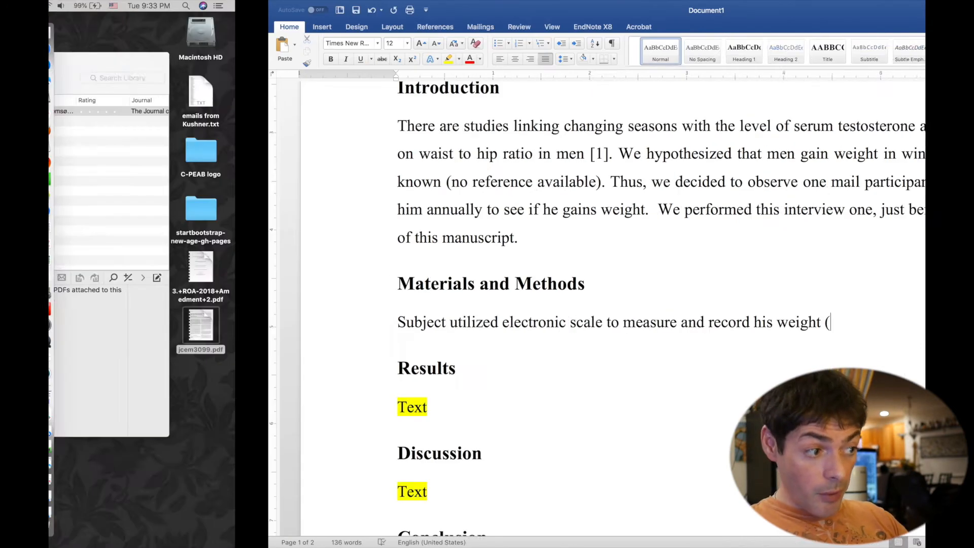
pyautogui.click(63, 57)
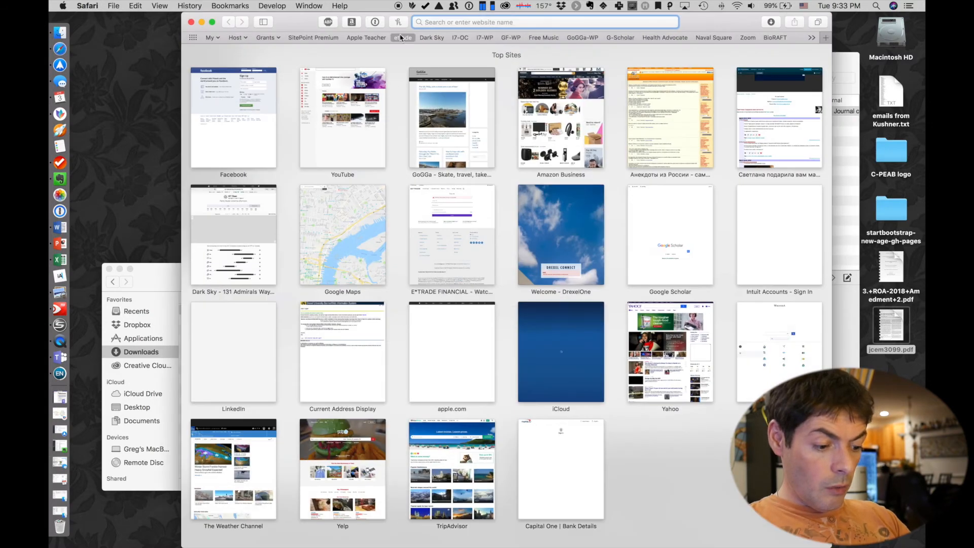
# Go to the Withings site, which lands on Nokia Health, and follow the footer's Contact Nokia link
pyautogui.write('withings')
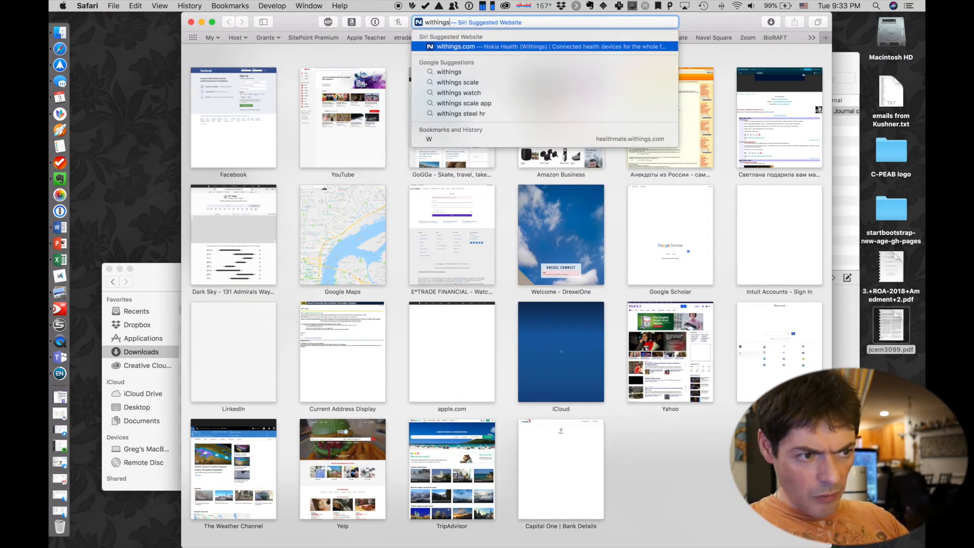
pyautogui.press('Return')
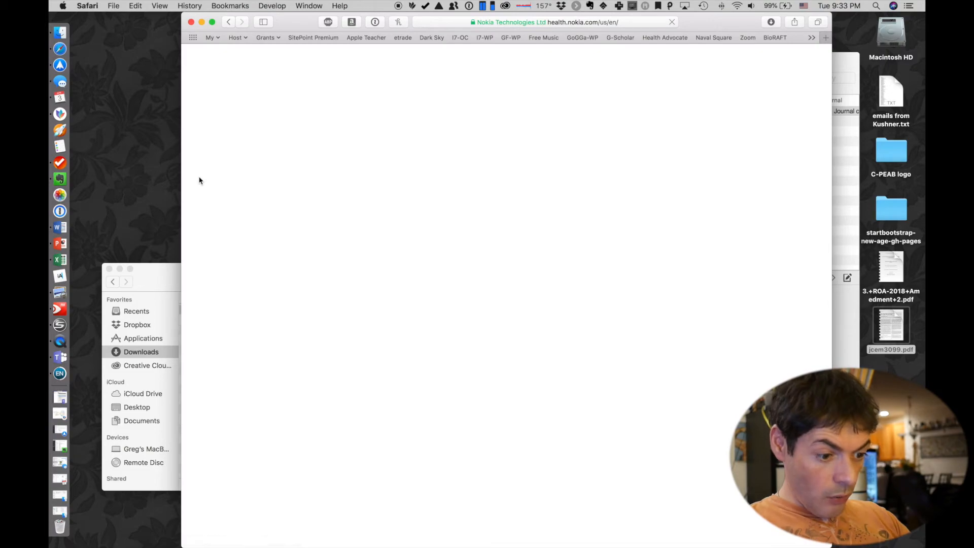
pyautogui.scroll(-20, 251, 161)
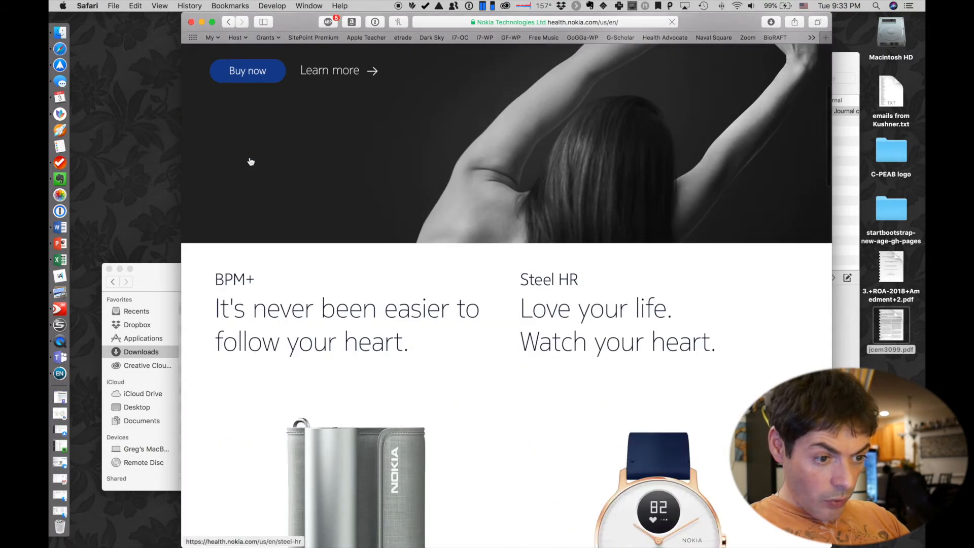
pyautogui.scroll(-5, 251, 161)
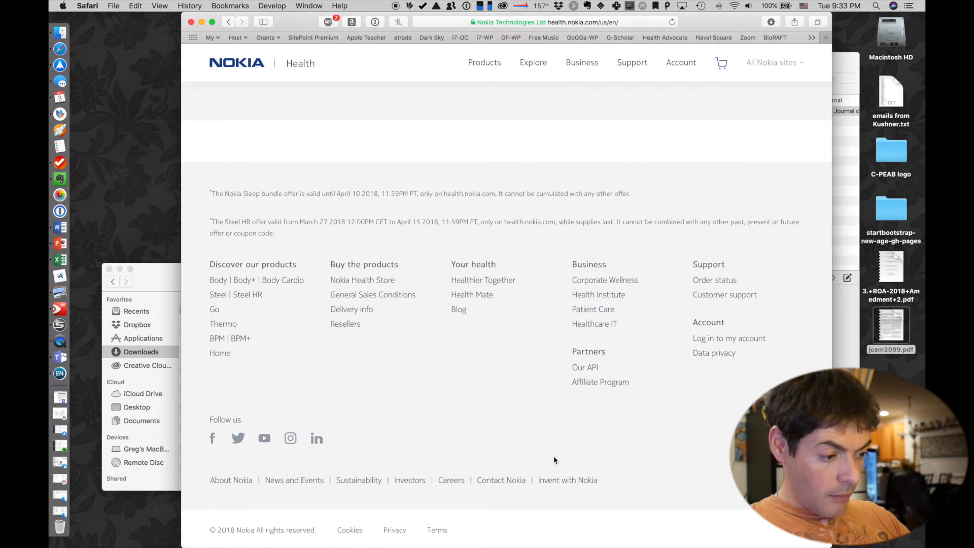
pyautogui.click(515, 479)
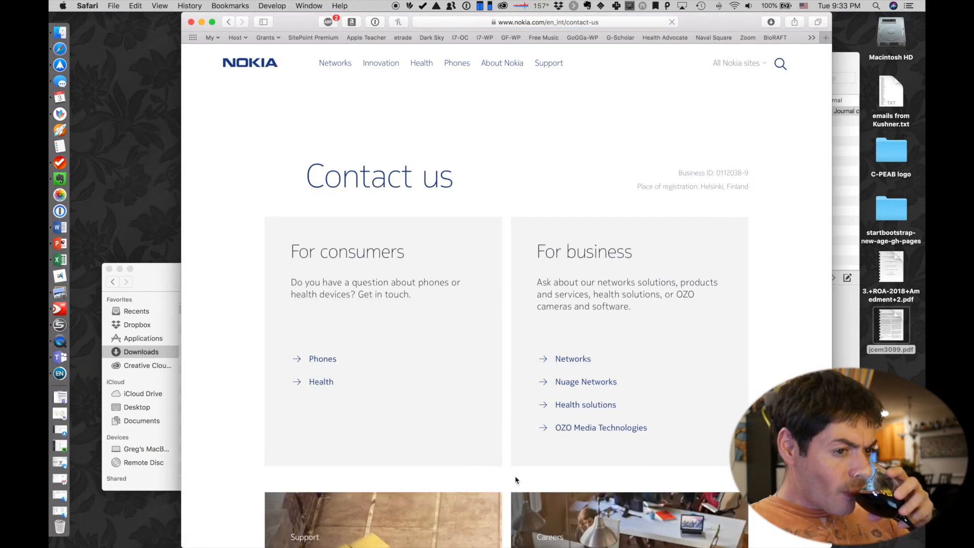
# Scroll down Nokia's Contact us page to the Patent licensing postal address in Finland
pyautogui.scroll(-2, 516, 480)
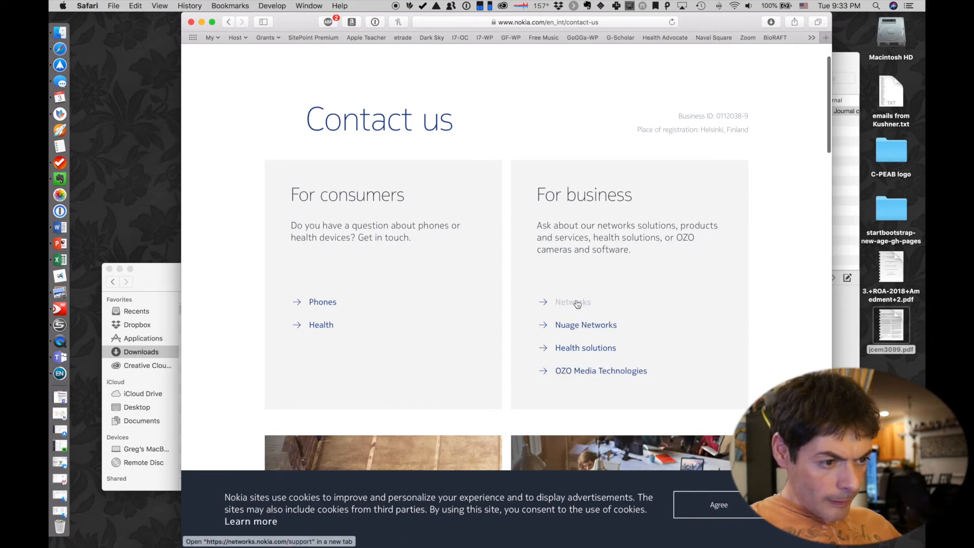
pyautogui.scroll(-10, 576, 303)
pyautogui.scroll(-10, 577, 303)
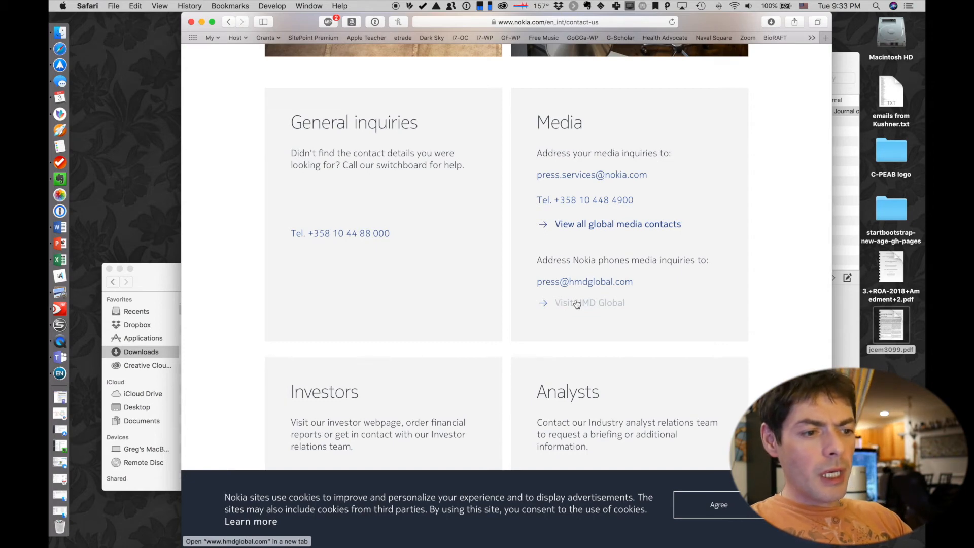
pyautogui.scroll(-6, 454, 283)
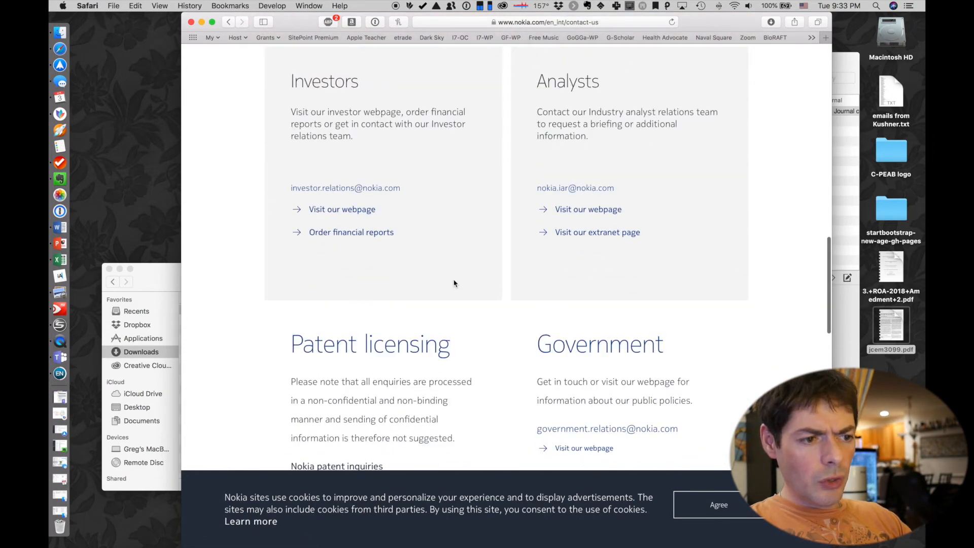
pyautogui.scroll(-4, 455, 283)
pyautogui.scroll(2, 454, 283)
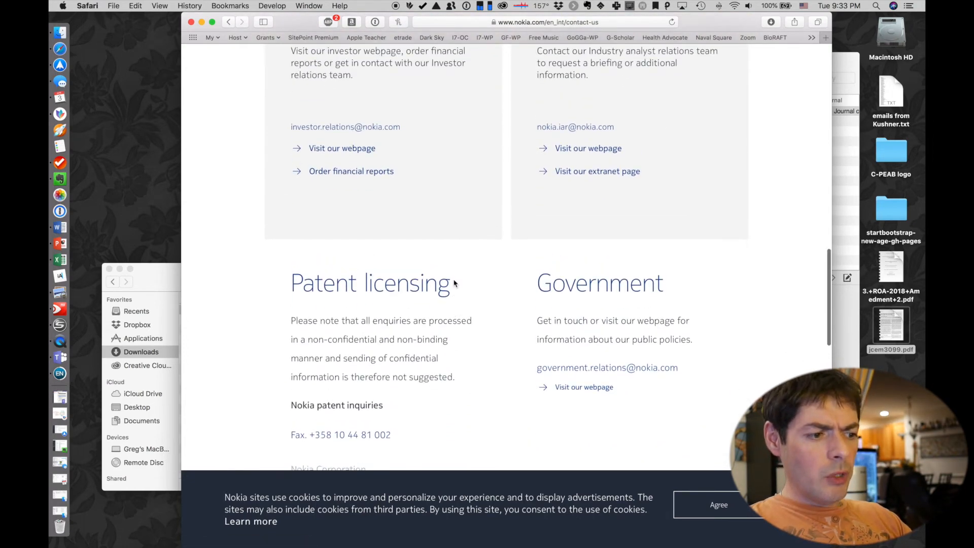
pyautogui.scroll(-8, 422, 221)
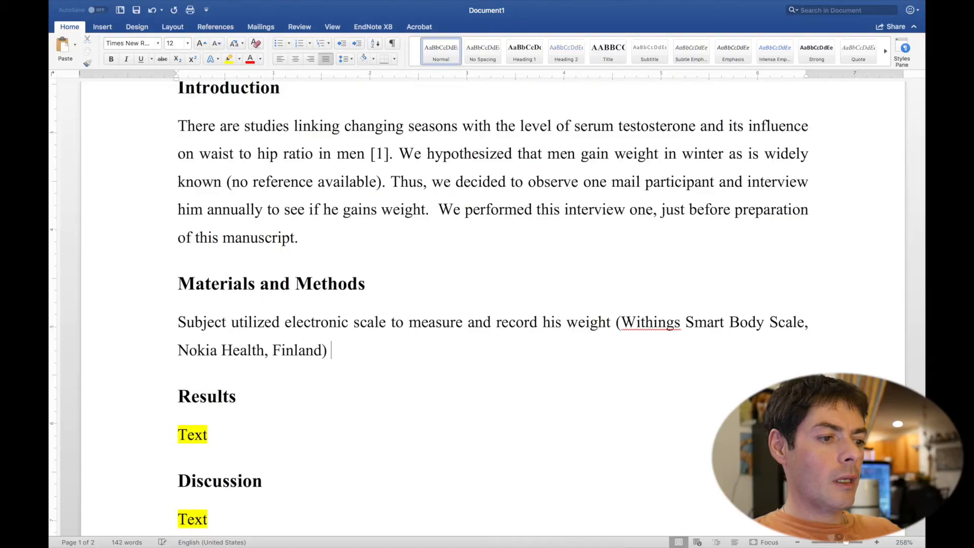
# Continue the Methods sentence with 'daily in the morning to record his weight for 5 years'
pyautogui.write('daily in the morning')
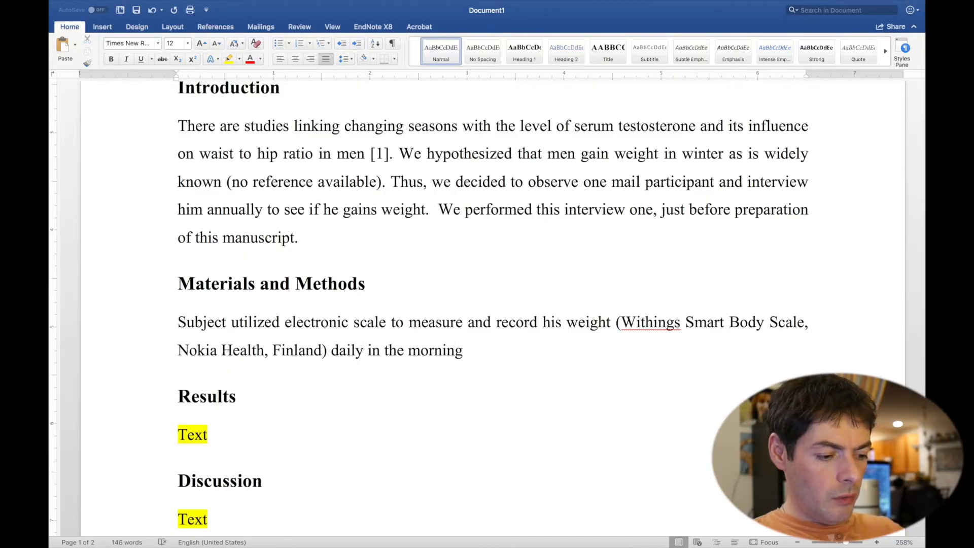
pyautogui.write(' to rec')
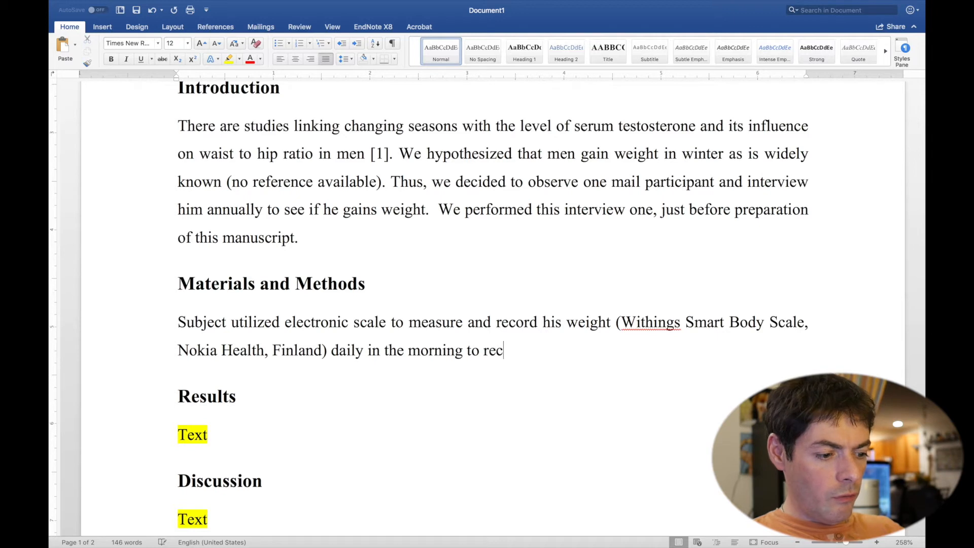
pyautogui.write('ord his wa')
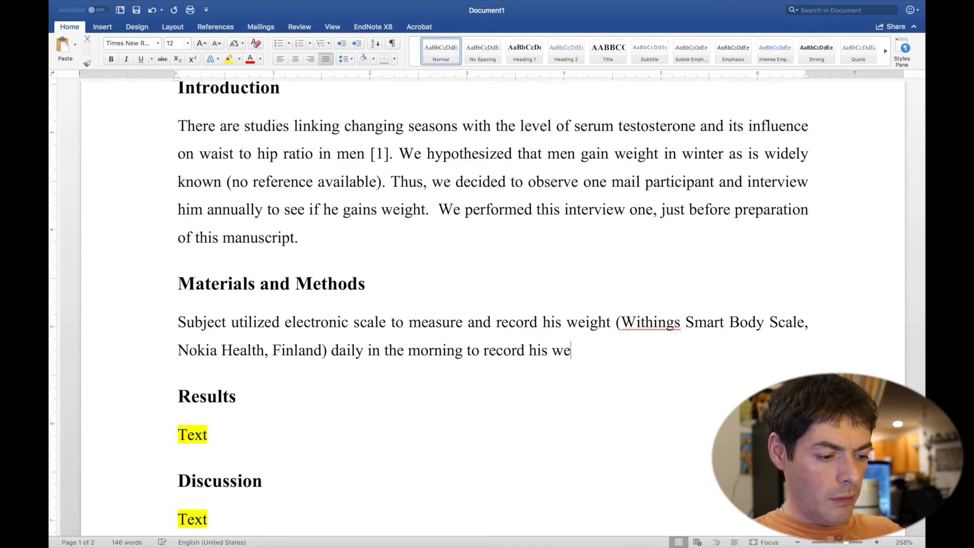
pyautogui.write('ight for ')
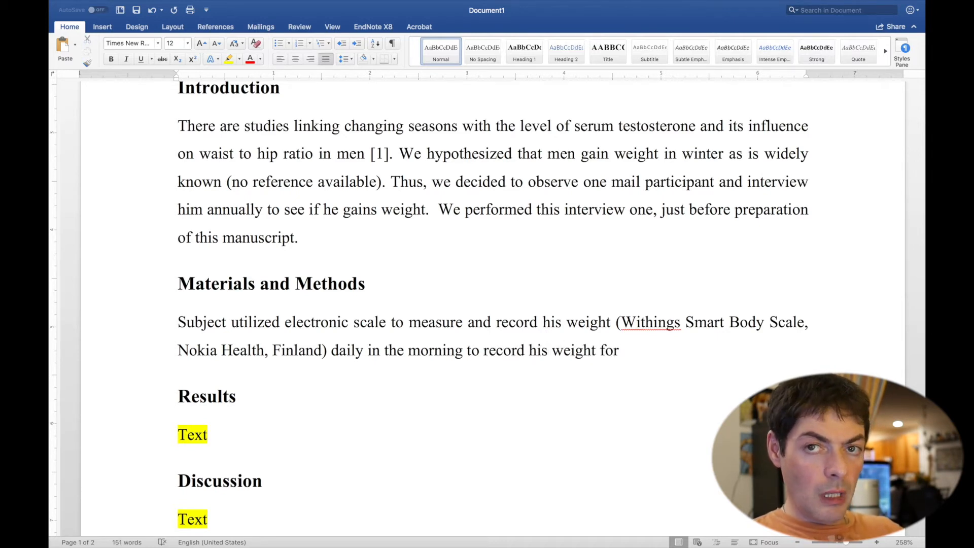
pyautogui.write('5 years.')
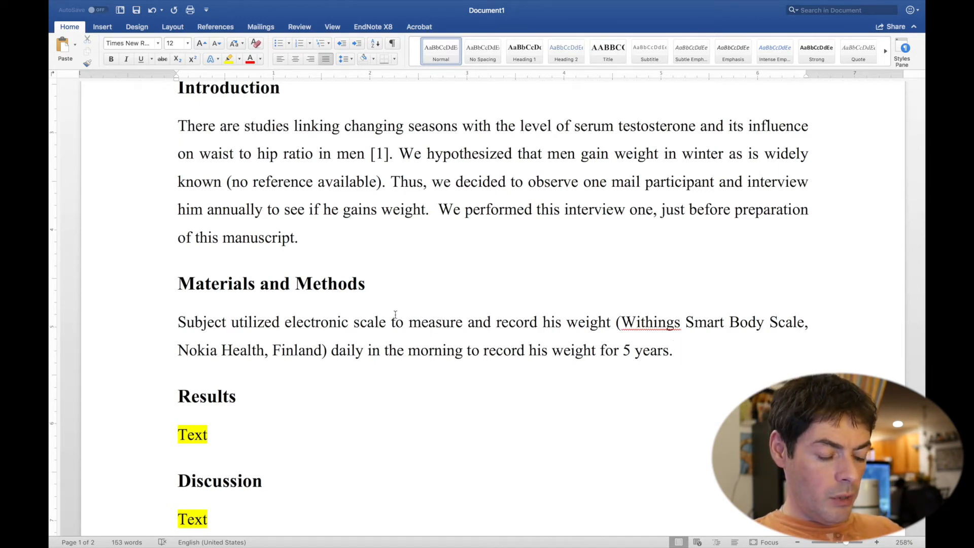
# Add the yearly interview sentence and 'Results were reported in a binary fashion: weight gained? Yes or No.'
pyautogui.write('Su')
pyautogui.press('BackSpace')
pyautogui.press('BackSpace')
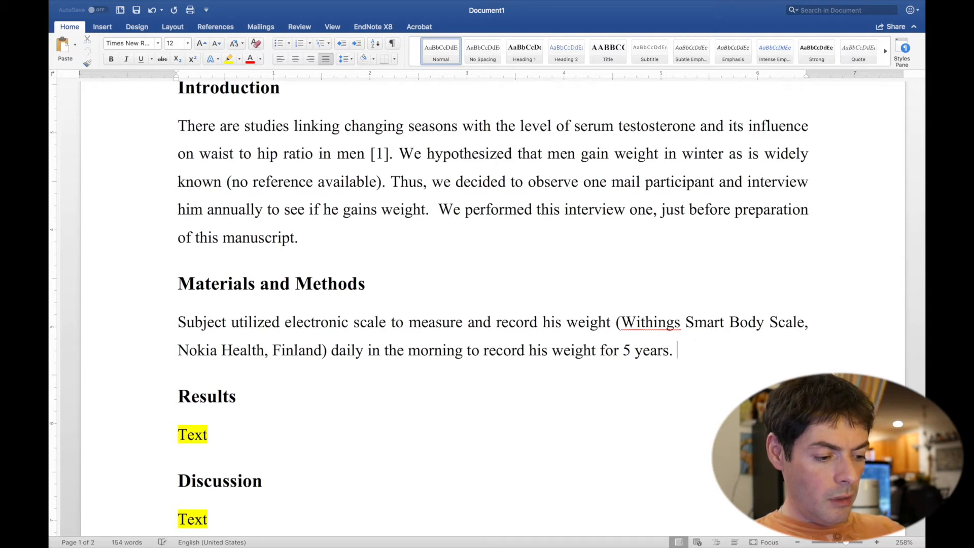
pyautogui.write('Subject ')
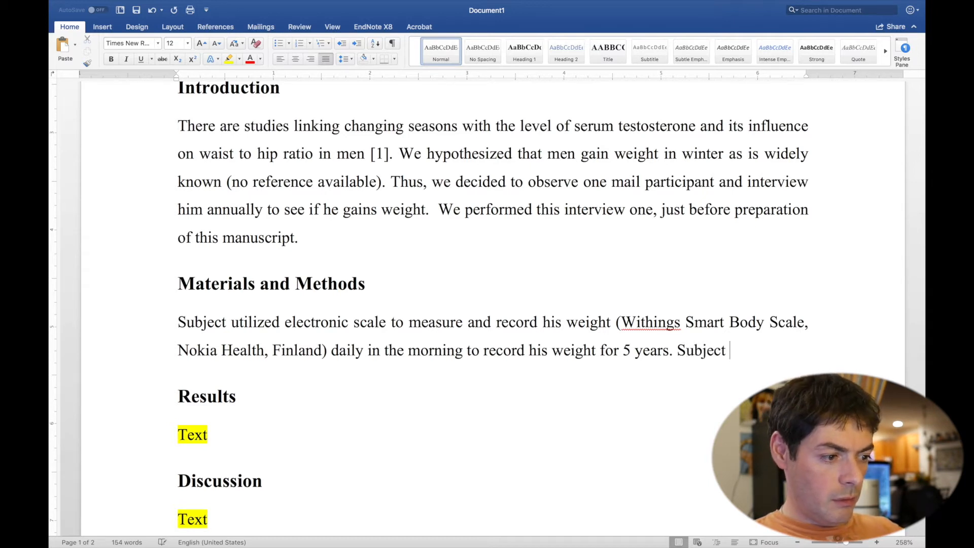
pyautogui.write('was interviewed ')
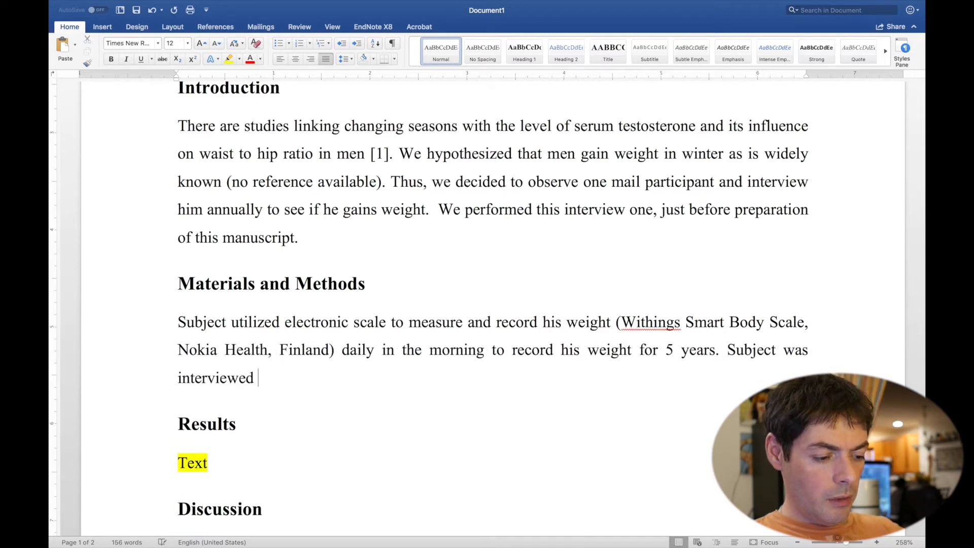
pyautogui.write('about his ')
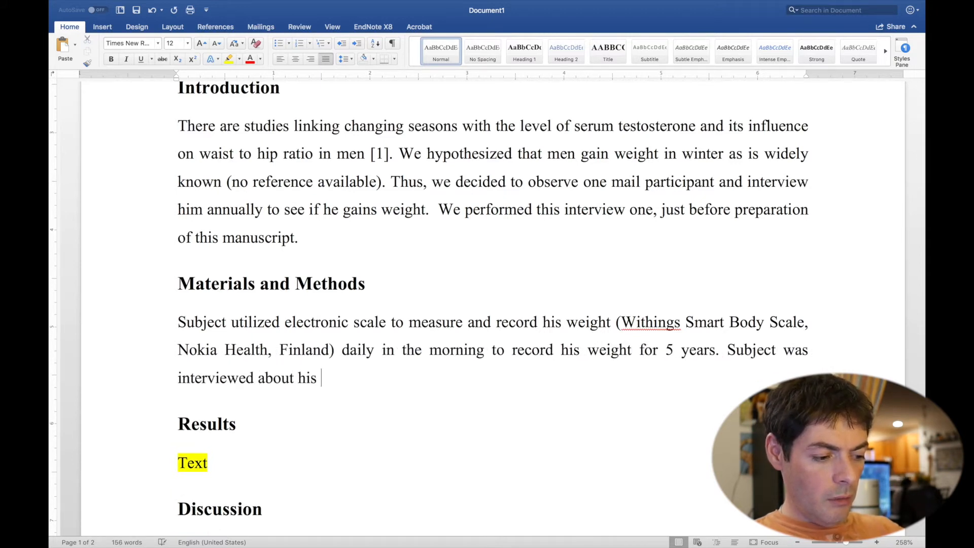
pyautogui.write('weight ')
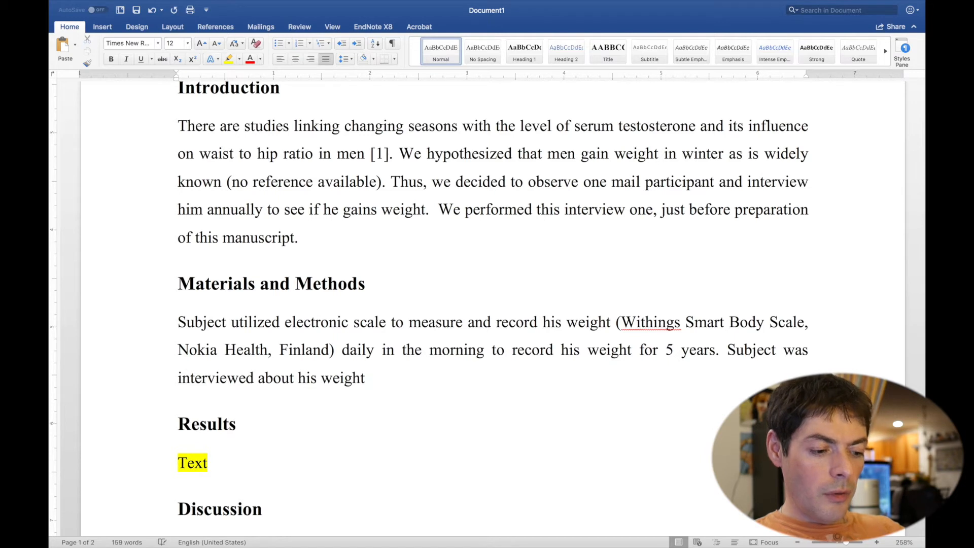
pyautogui.write('gain or lo')
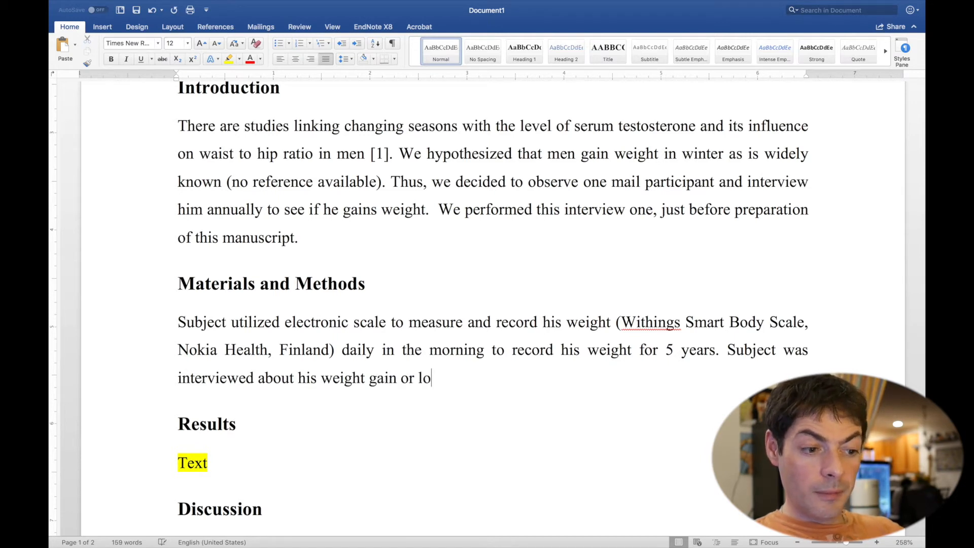
pyautogui.write('ss throughou')
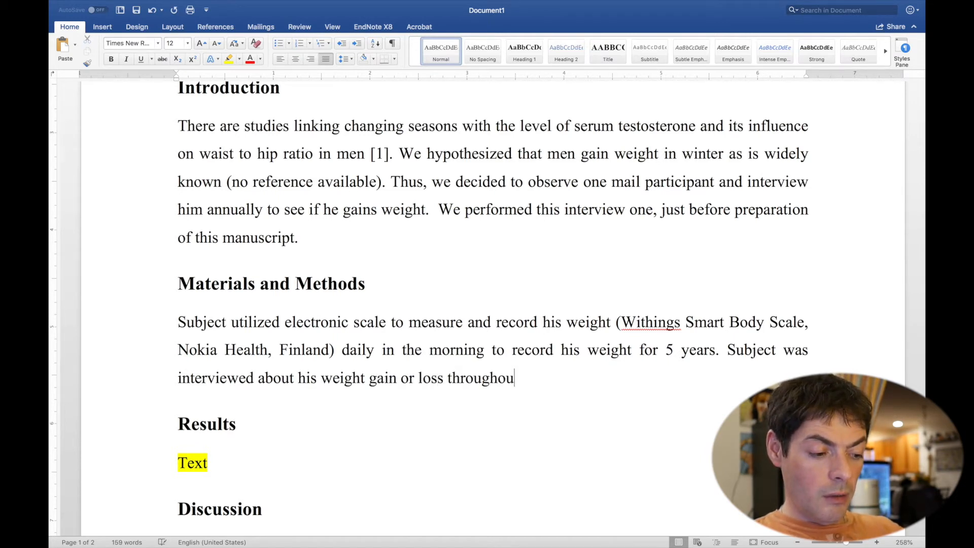
pyautogui.write('t the year')
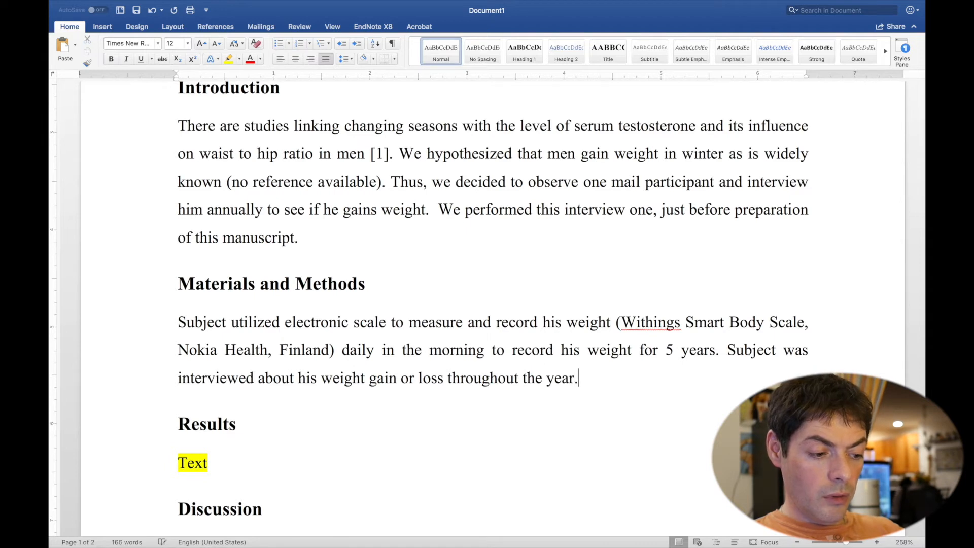
pyautogui.write('. Resu')
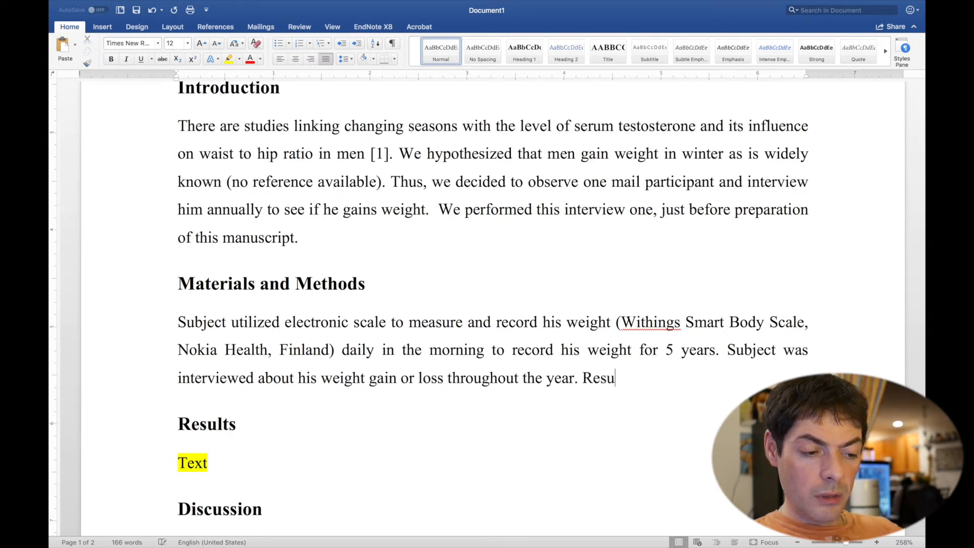
pyautogui.write('lts were reported in a bi')
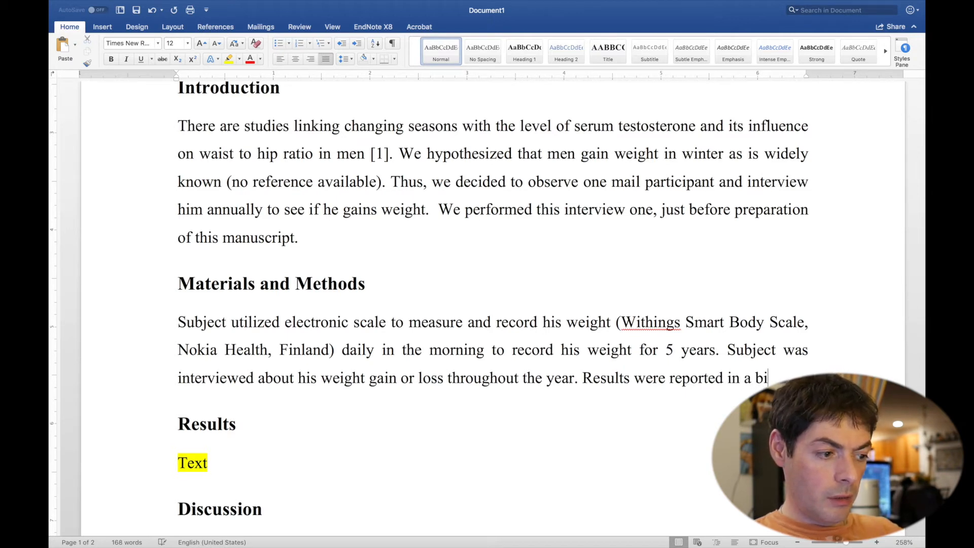
pyautogui.write('nary fa')
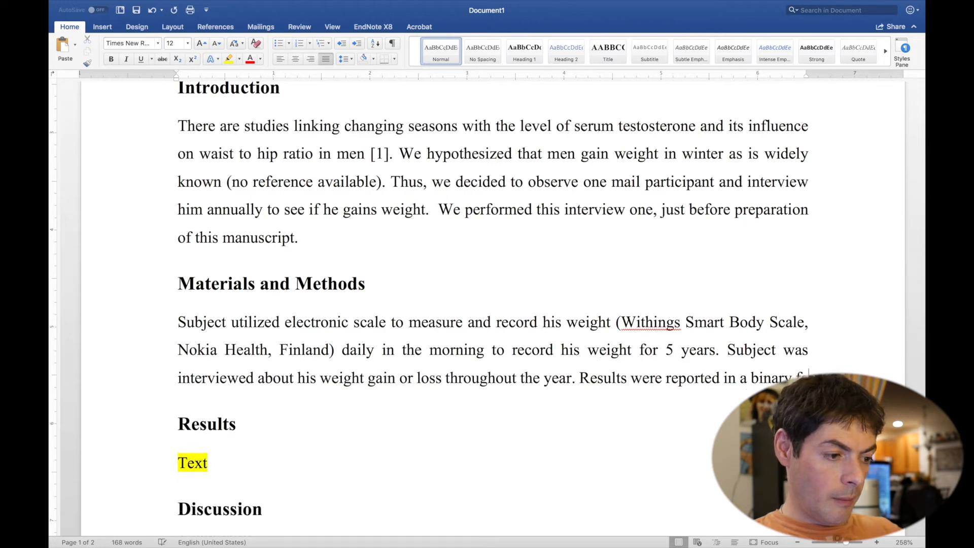
pyautogui.write('shioin')
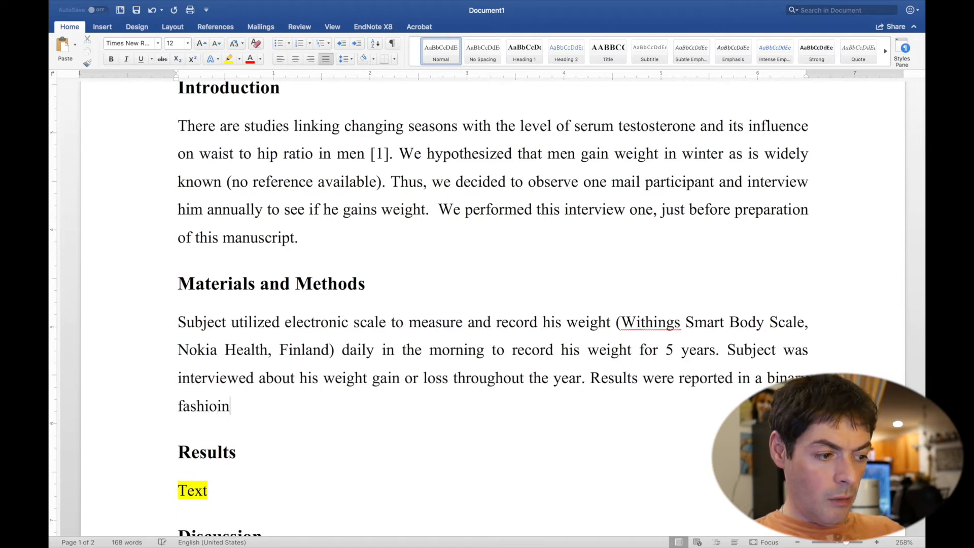
pyautogui.press('BackSpace')
pyautogui.press('BackSpace')
pyautogui.press('BackSpace')
pyautogui.write('on: ')
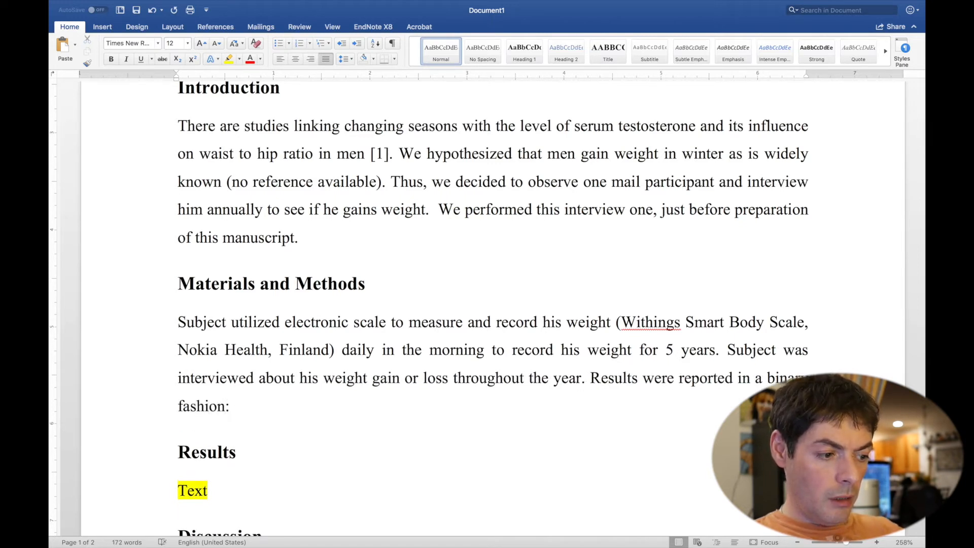
pyautogui.write('weight ')
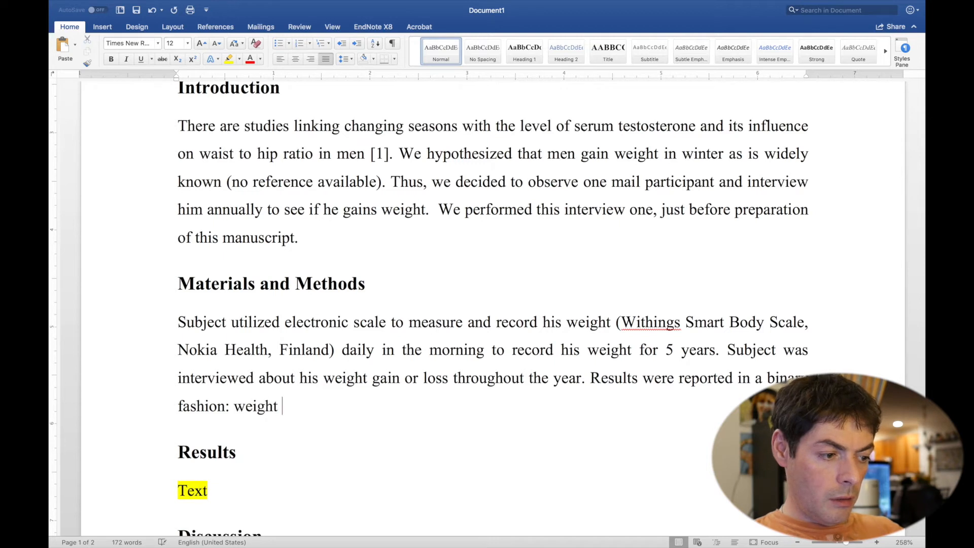
pyautogui.write('gain')
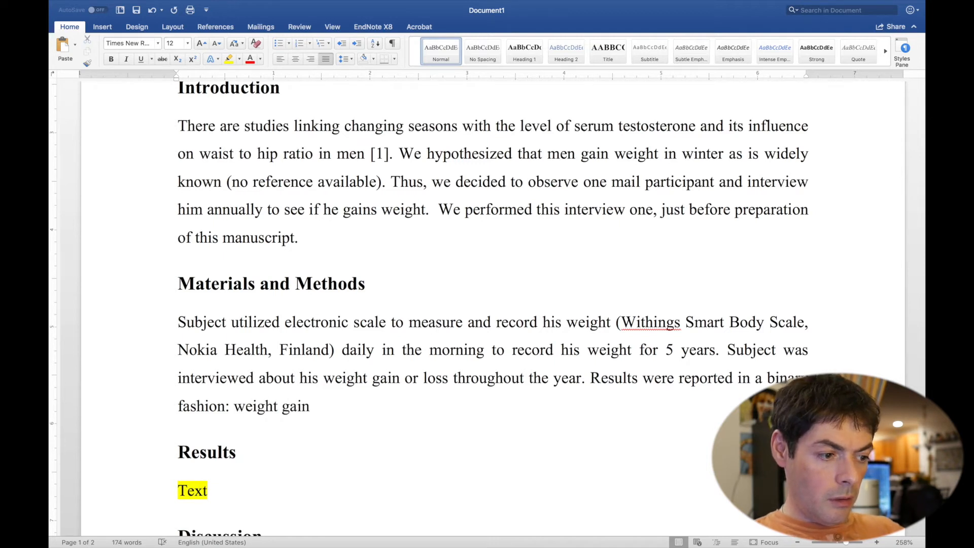
pyautogui.write('ed? ')
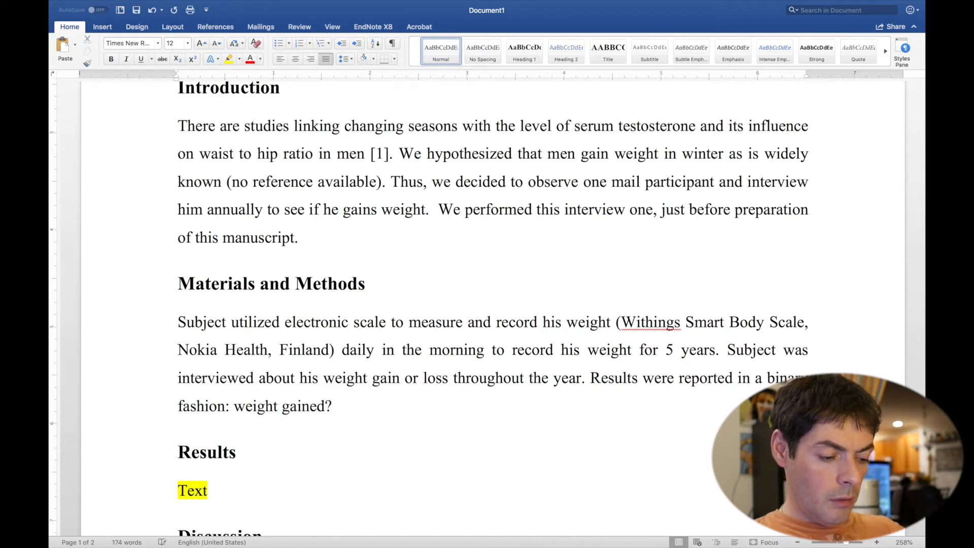
pyautogui.write('y')
pyautogui.press('BackSpace')
pyautogui.press('BackSpace')
pyautogui.write('Ye')
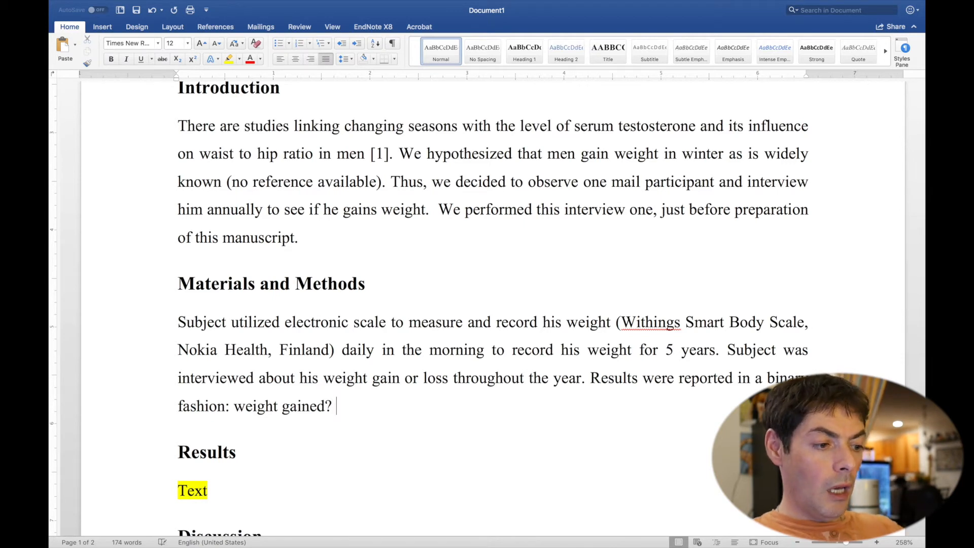
pyautogui.write('s or No.')
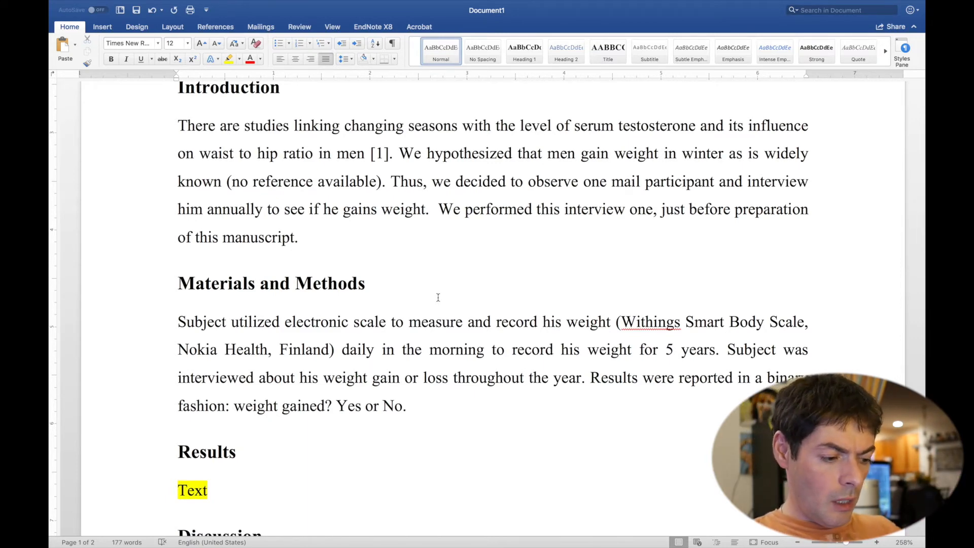
pyautogui.scroll(-5, 438, 298)
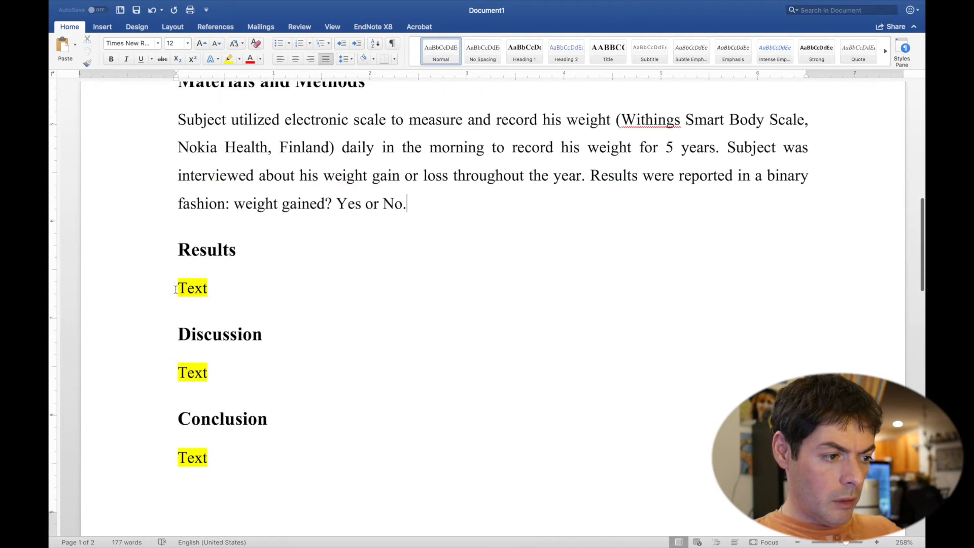
# Replace the Results placeholder with 'The subject was interviewed and reported the following results ().' plus an empty paragraph
pyautogui.click(152, 290)
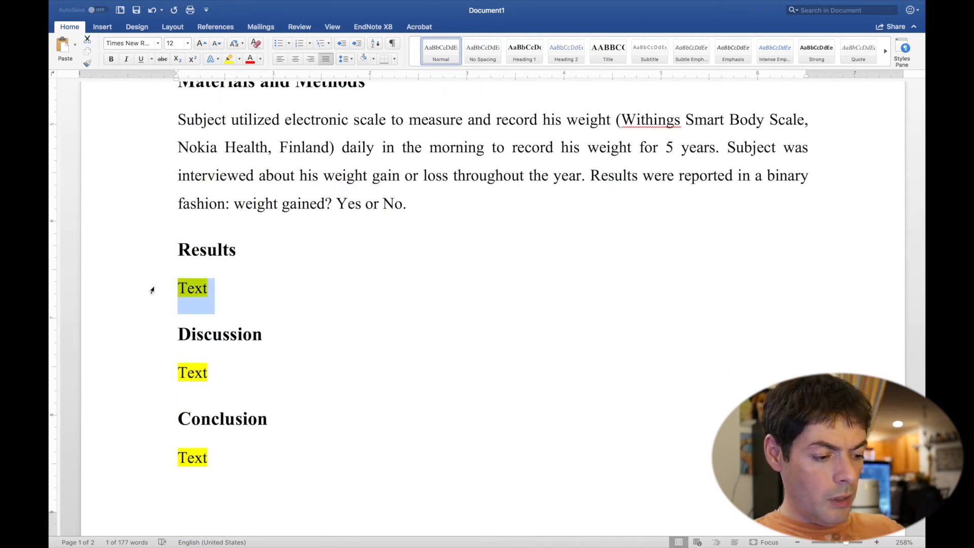
pyautogui.write('The sub')
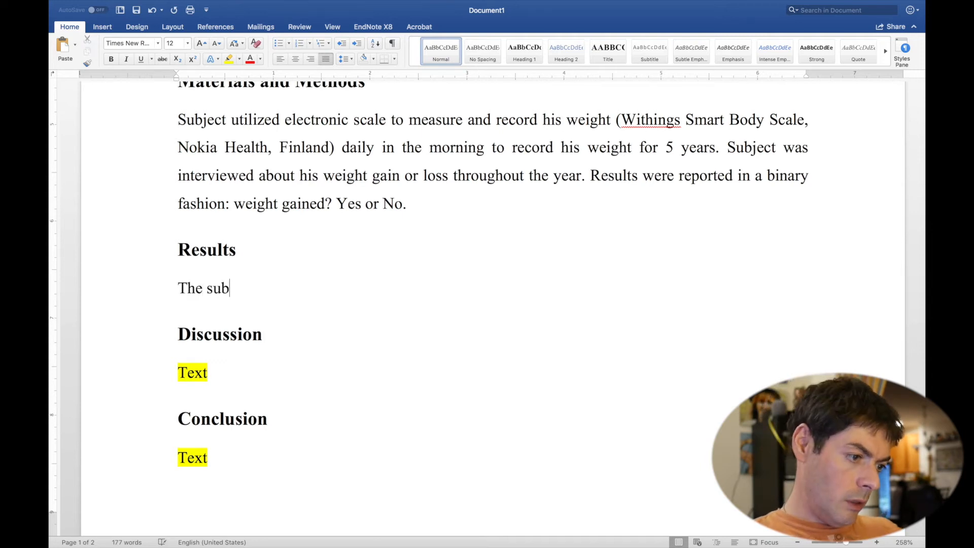
pyautogui.write('ject was intervcie')
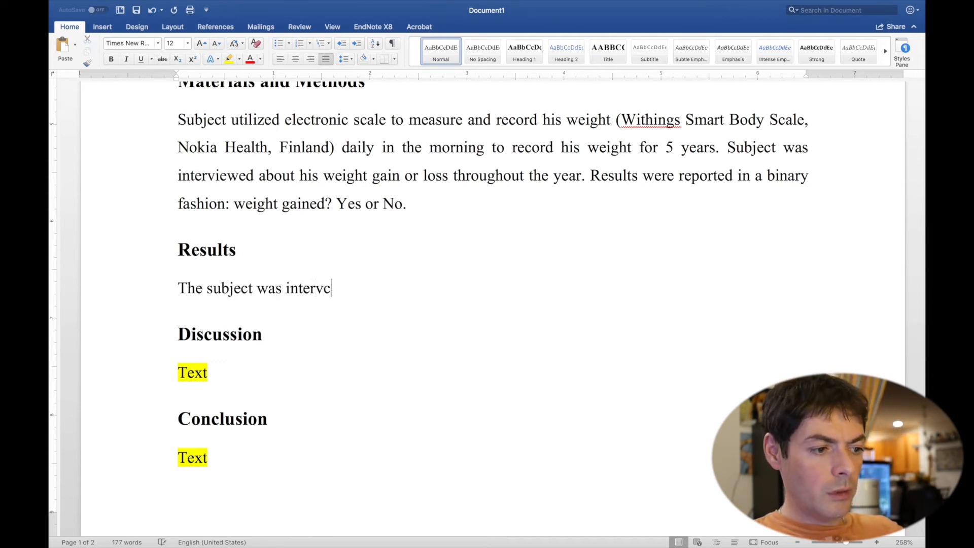
pyautogui.press('BackSpace')
pyautogui.press('BackSpace')
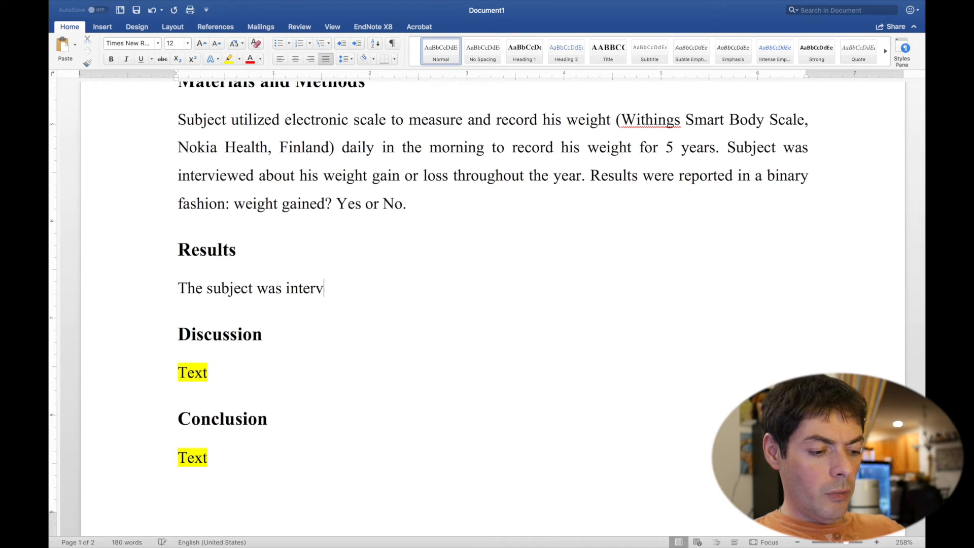
pyautogui.write('iewed a')
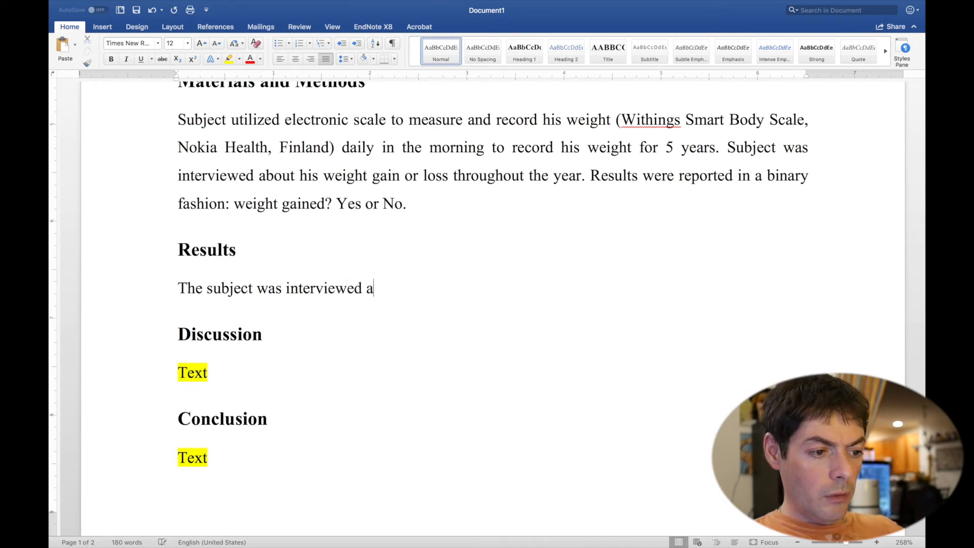
pyautogui.write('nd reported ')
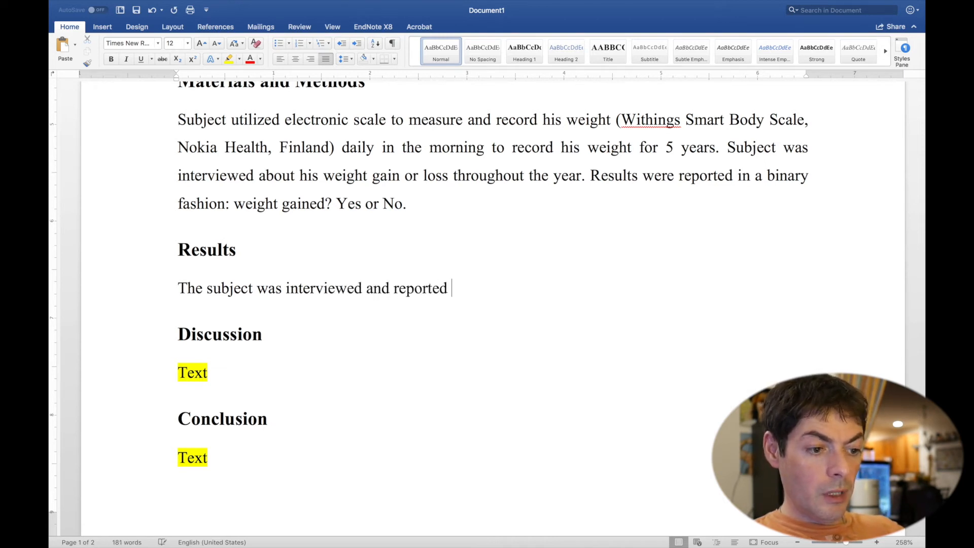
pyautogui.write('the follow')
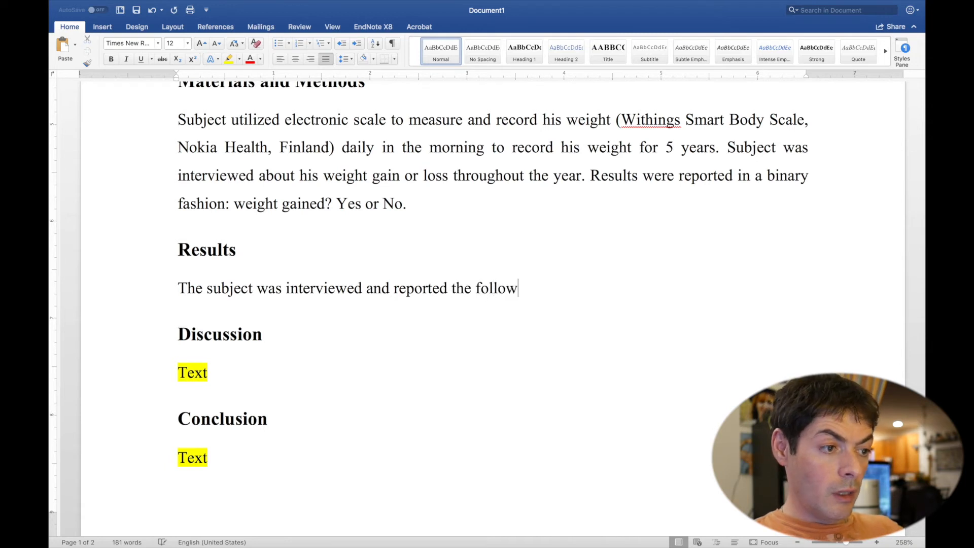
pyautogui.write('ing results')
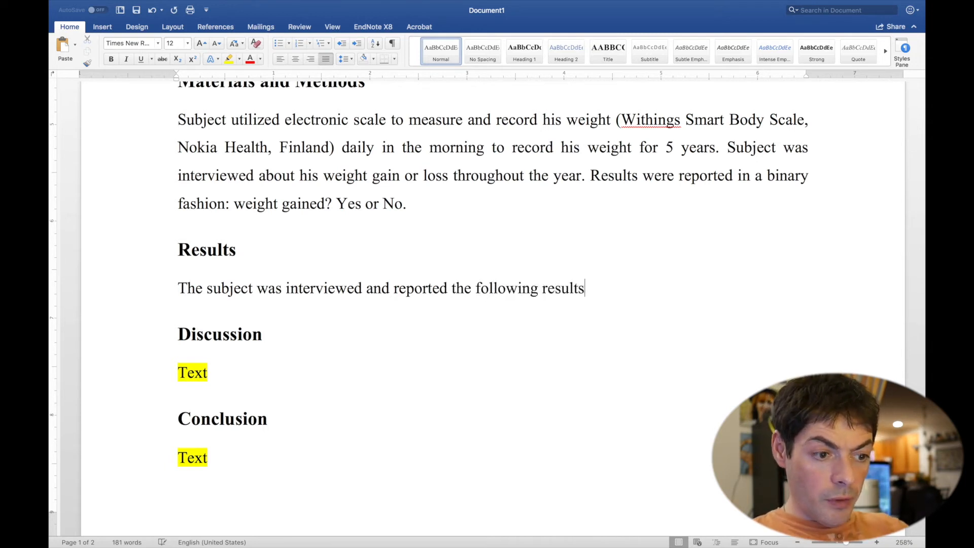
pyautogui.write(' (')
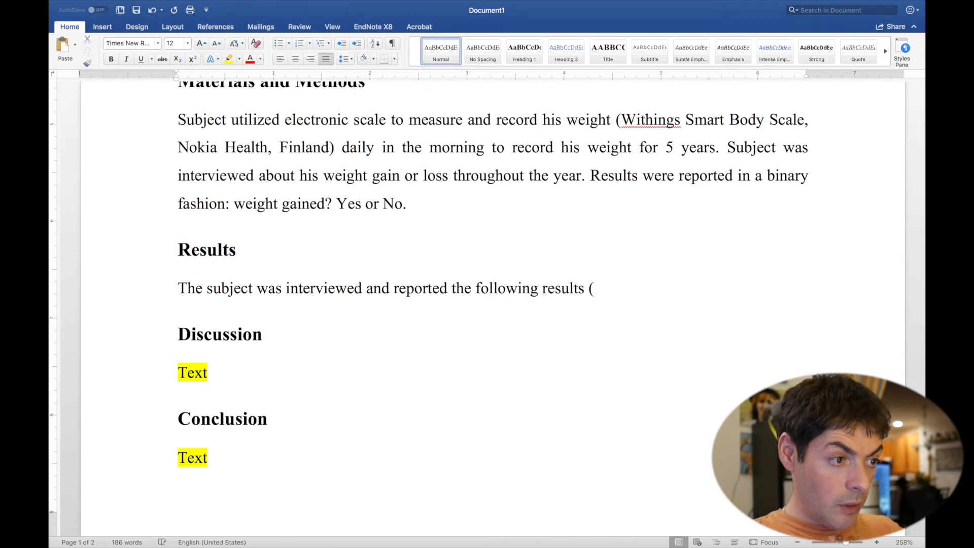
pyautogui.write(').')
pyautogui.press('Return')
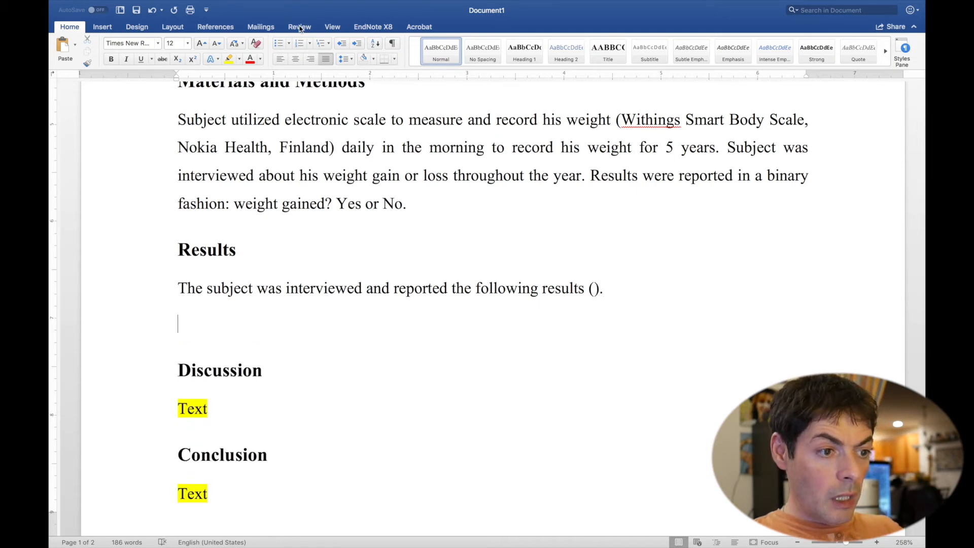
pyautogui.click(111, 28)
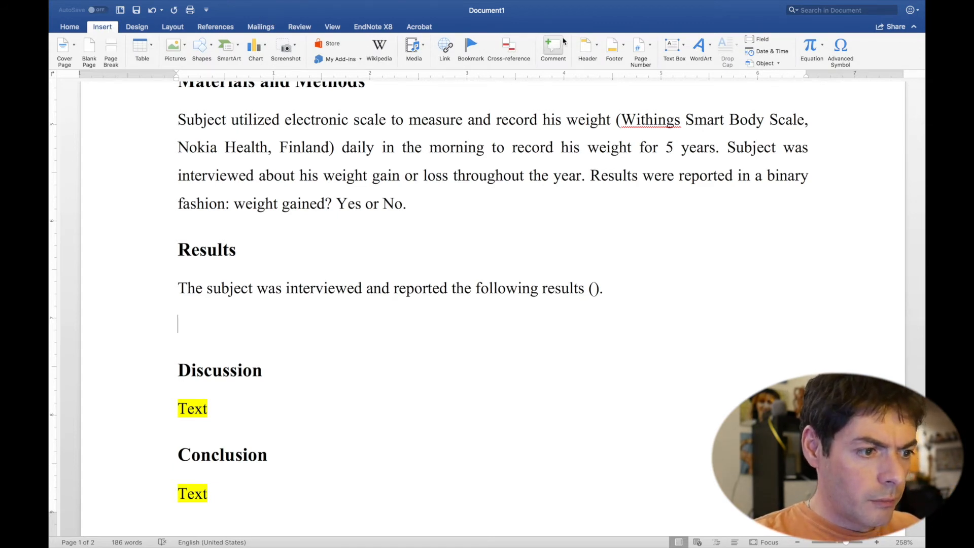
# Insert a numbered caption using the Table label, producing 'Table 1'
pyautogui.click(216, 27)
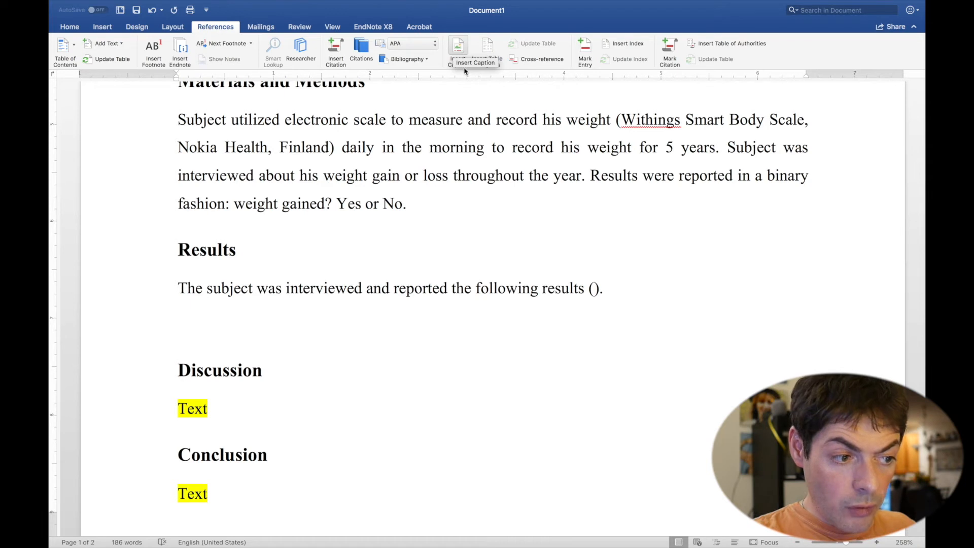
pyautogui.click(460, 51)
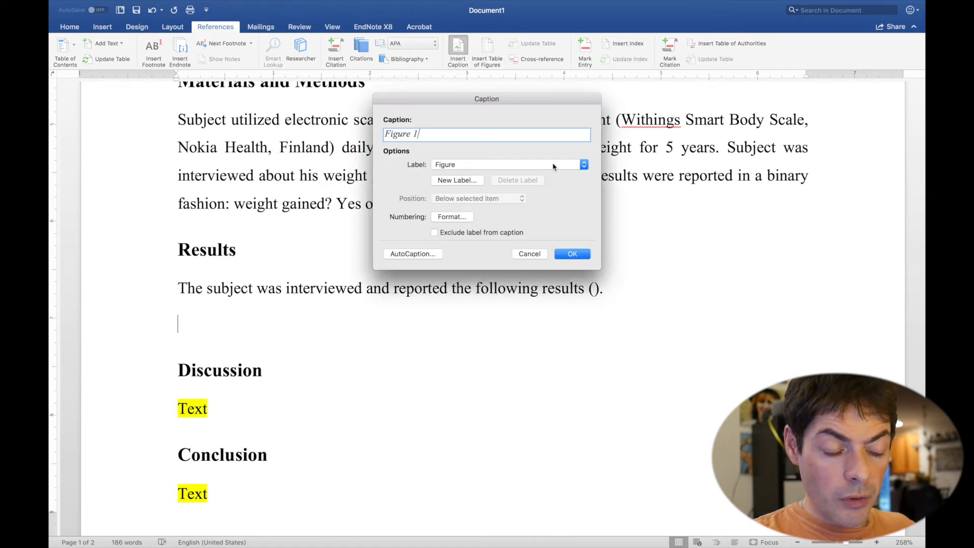
pyautogui.click(583, 165)
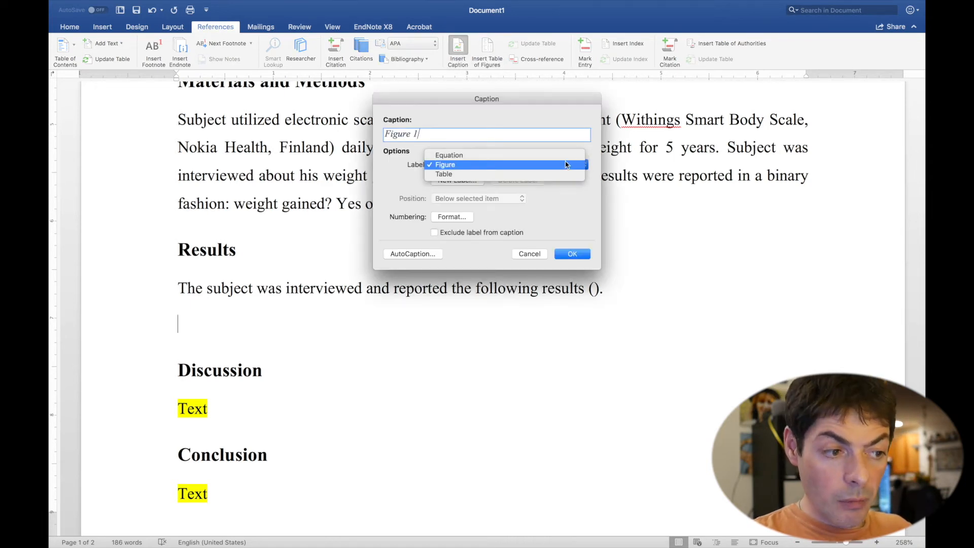
pyautogui.click(516, 176)
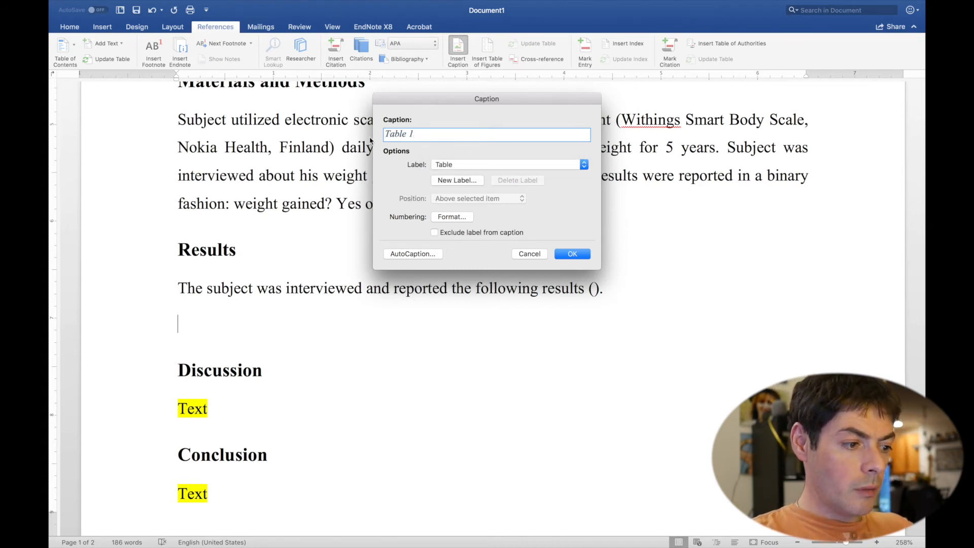
pyautogui.press('Return')
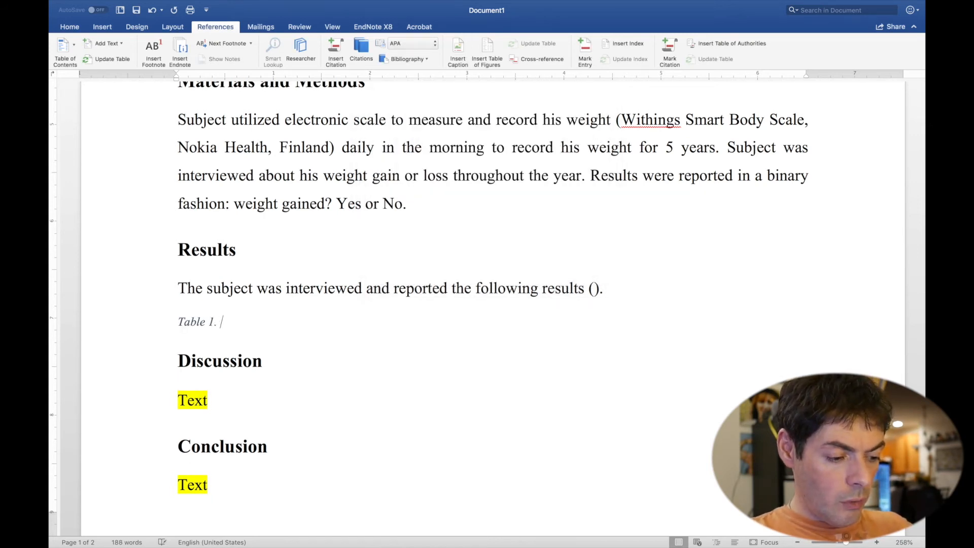
# Write the caption text 'Results of weight gain or loss seasonally as reported by the subject.'
pyautogui.write('. Results')
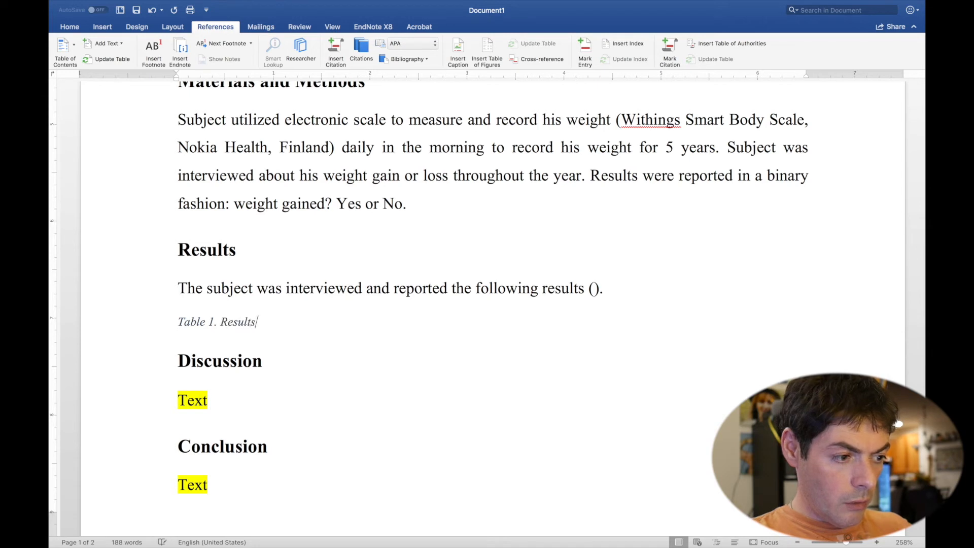
pyautogui.write(' of weight gain of')
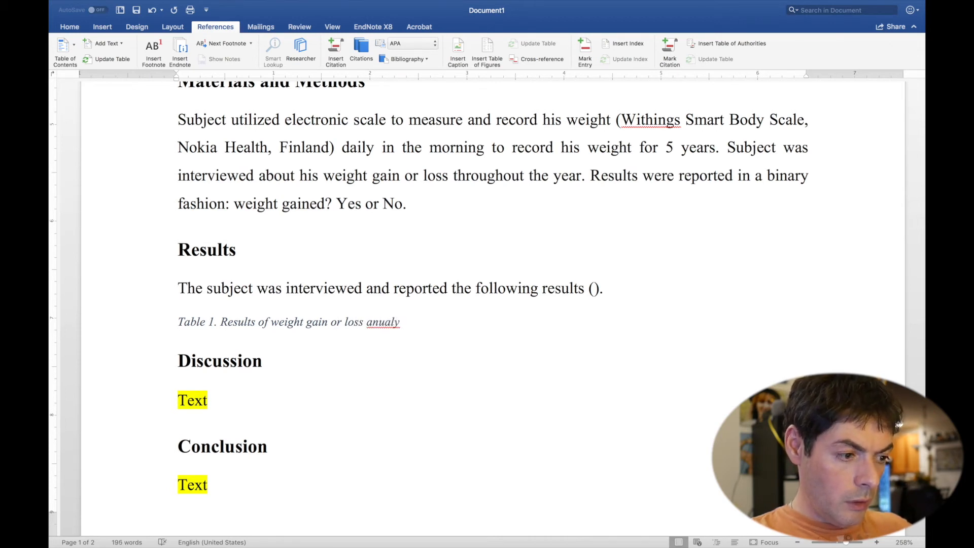
pyautogui.press('BackSpace')
pyautogui.press('BackSpace')
pyautogui.press('BackSpace')
pyautogui.press('BackSpace')
pyautogui.press('BackSpace')
pyautogui.press('BackSpace')
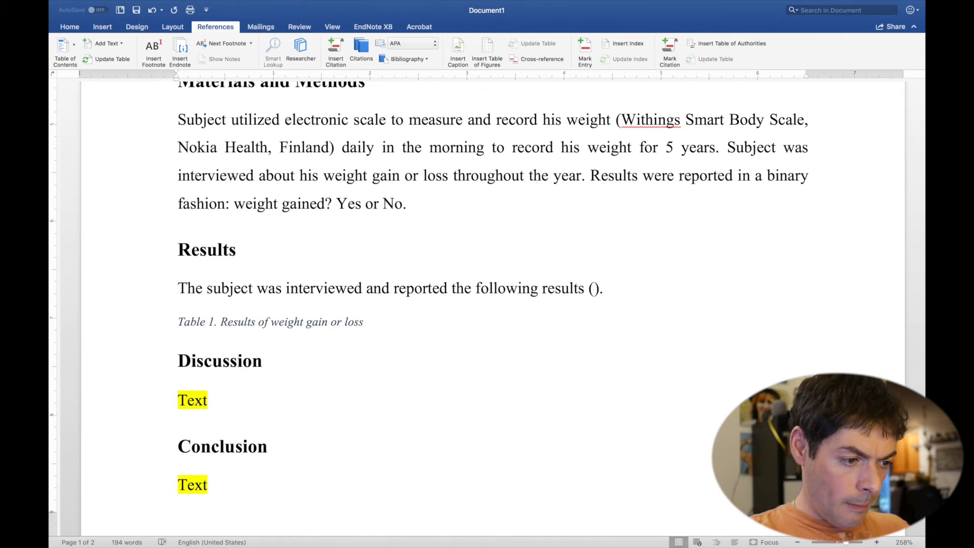
pyautogui.write('seasonaly')
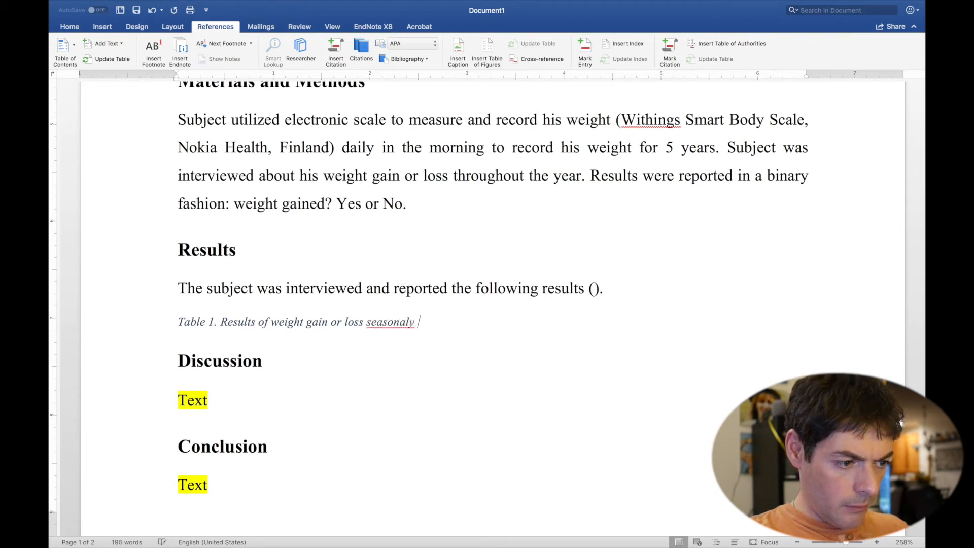
pyautogui.rightClick(396, 321)
pyautogui.click(431, 337)
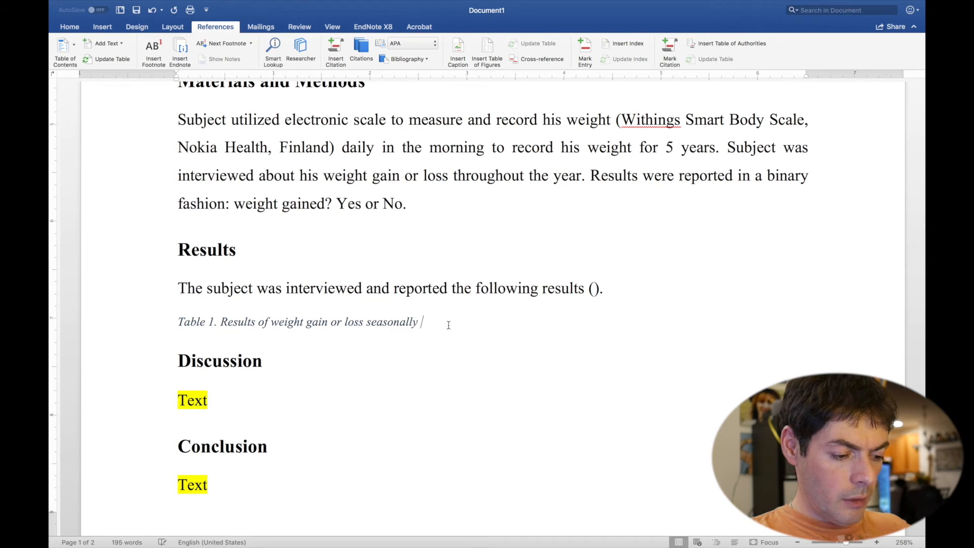
pyautogui.write('as reporte')
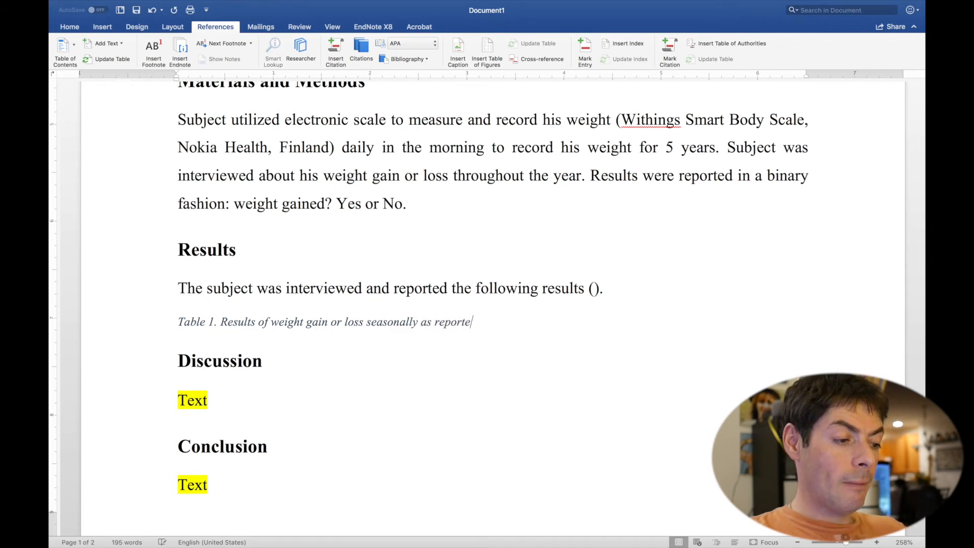
pyautogui.write('d by the su')
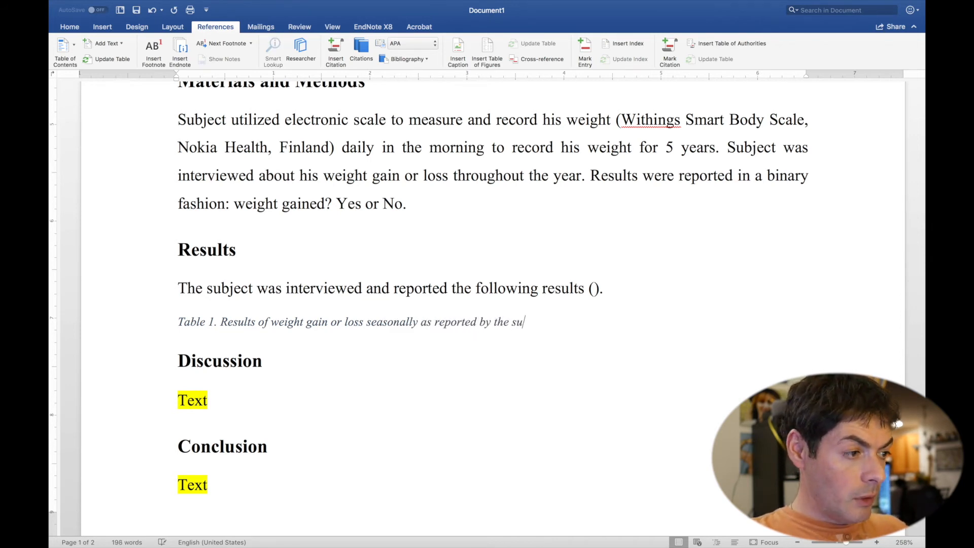
pyautogui.write('bject')
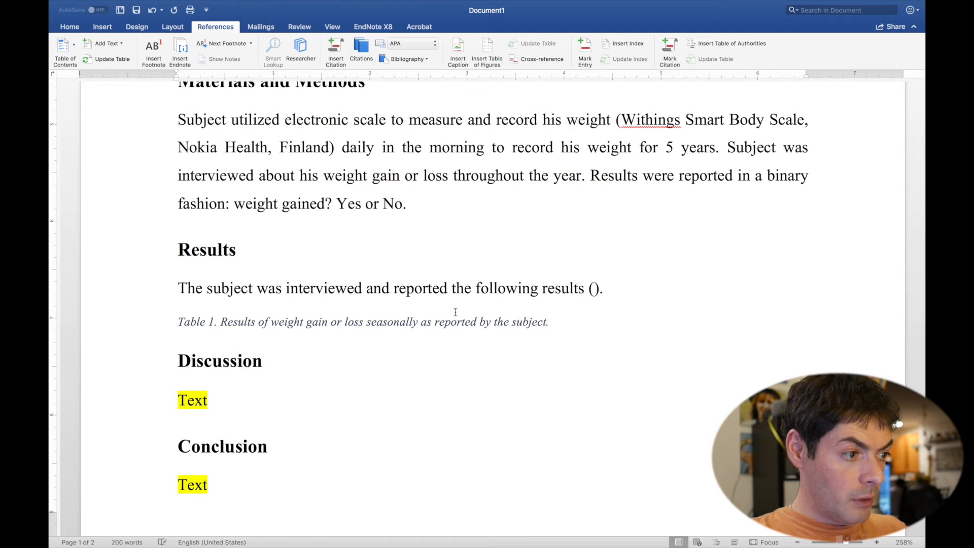
pyautogui.write('.')
pyautogui.press('Return')
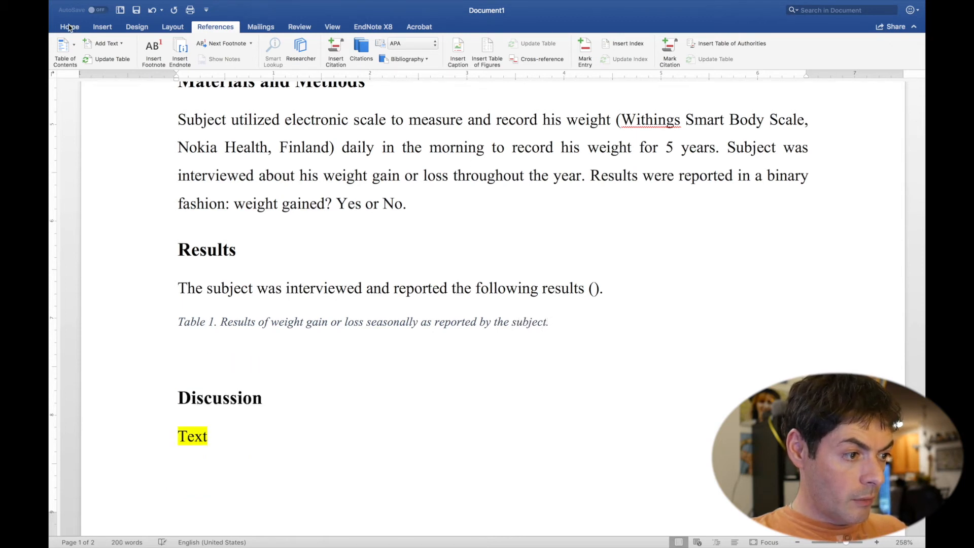
# Insert a 7-column, 2-row table below the caption with 'Year' in the first cell
pyautogui.click(102, 28)
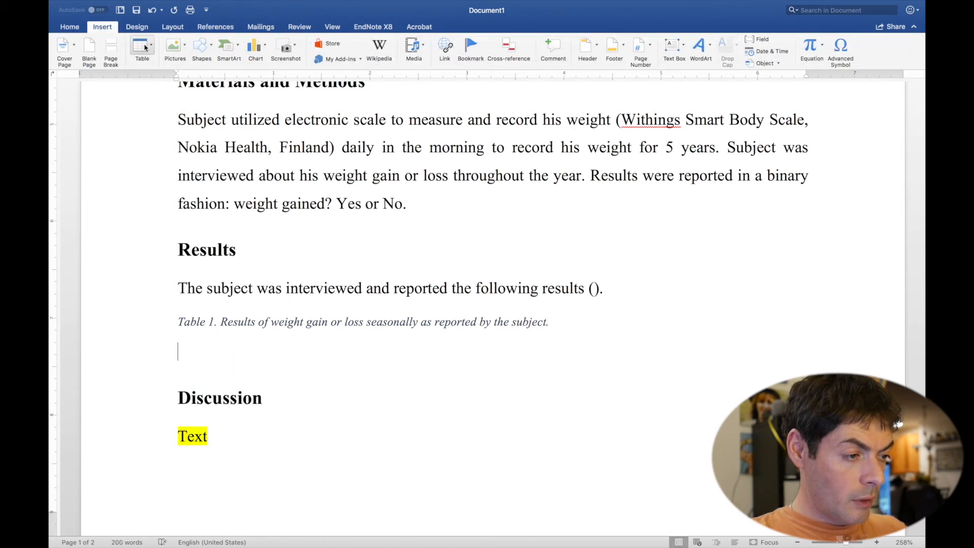
pyautogui.click(141, 46)
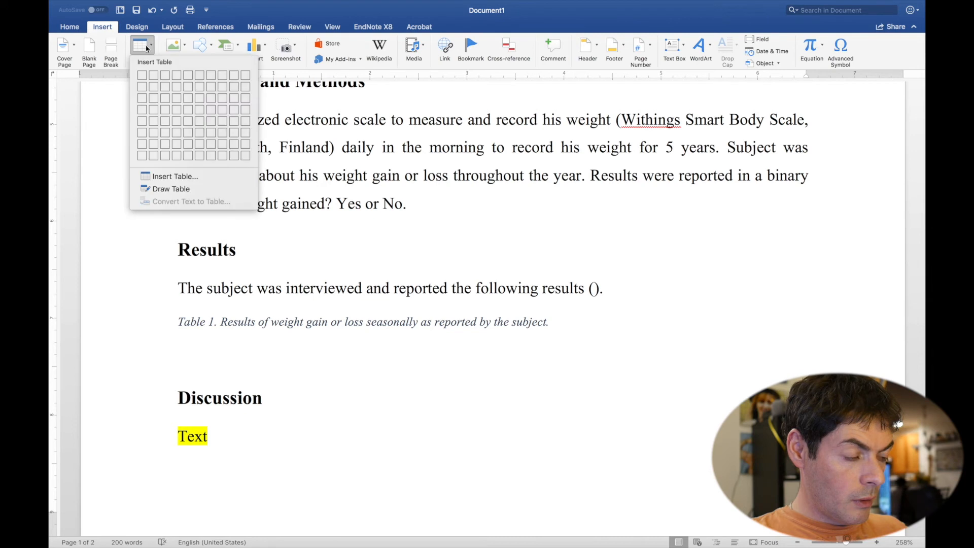
pyautogui.click(212, 92)
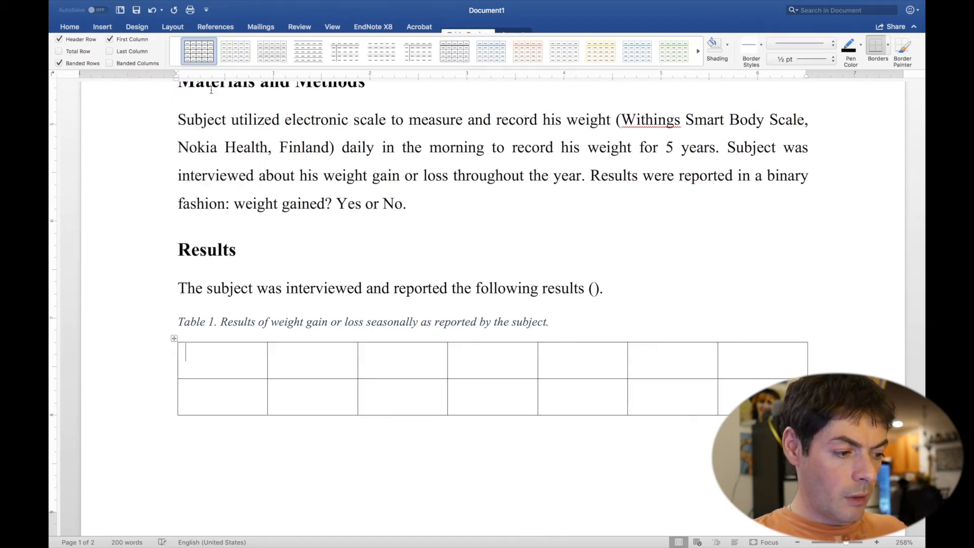
pyautogui.write('Year')
pyautogui.press('Tab')
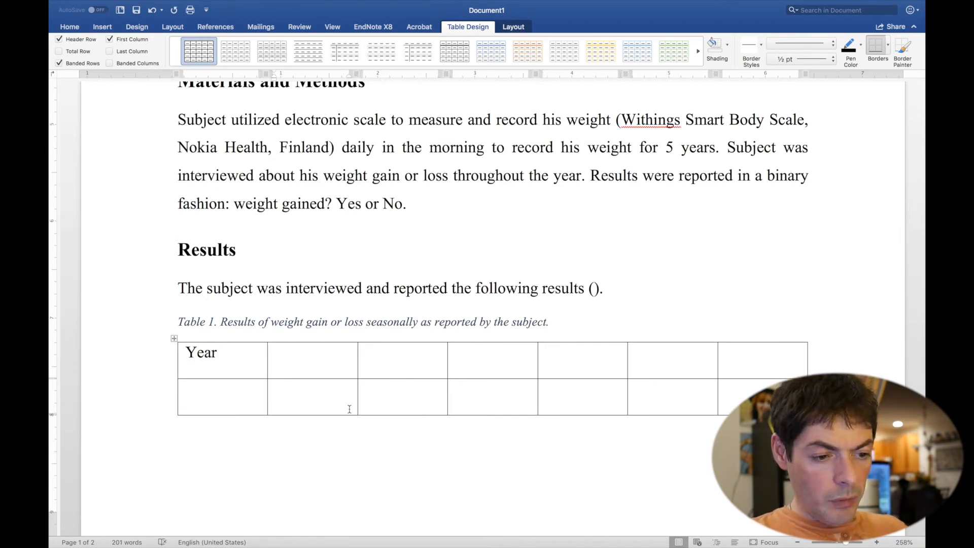
# Fill the header row with the years 2013 through 2018
pyautogui.click(739, 352)
pyautogui.click(643, 352)
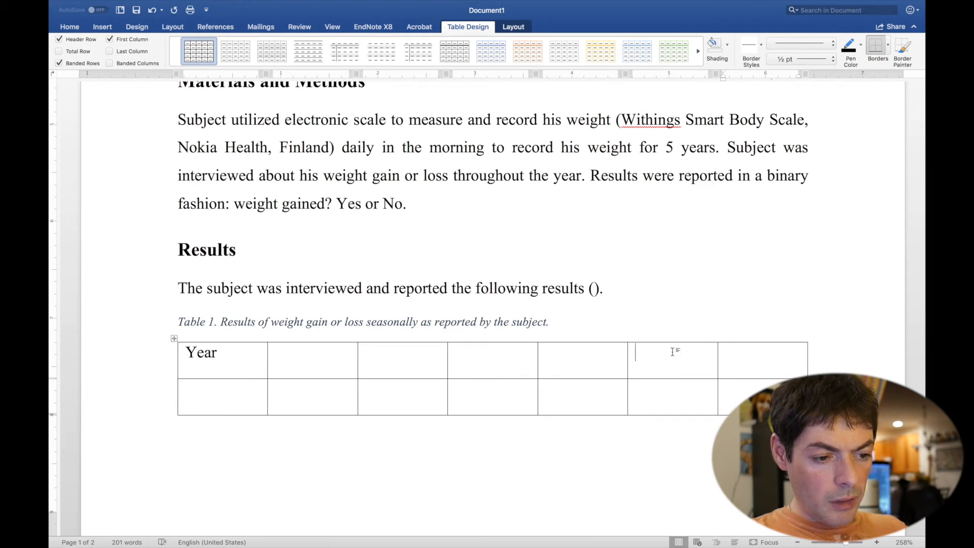
pyautogui.click(581, 352)
pyautogui.click(497, 349)
pyautogui.click(409, 355)
pyautogui.click(334, 353)
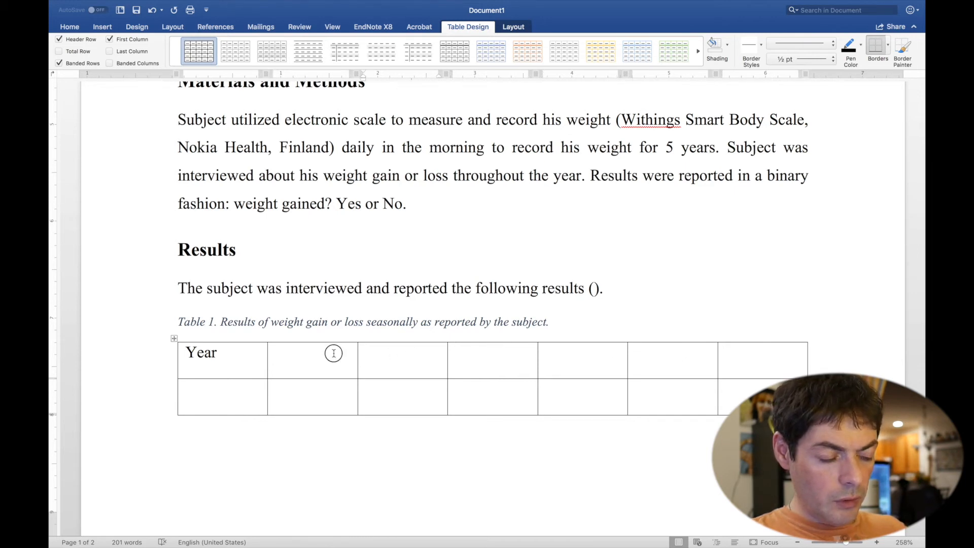
pyautogui.write('2013')
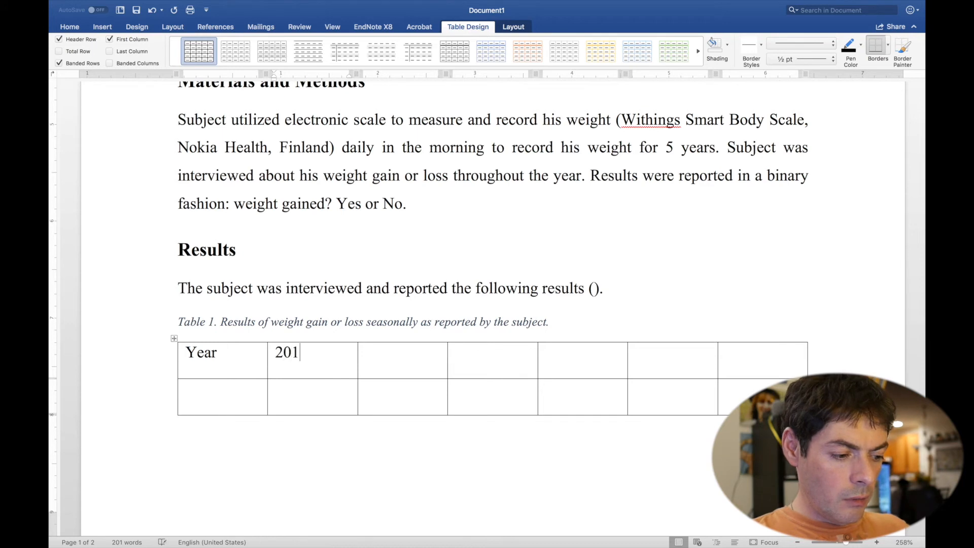
pyautogui.press('Tab')
pyautogui.write('2014')
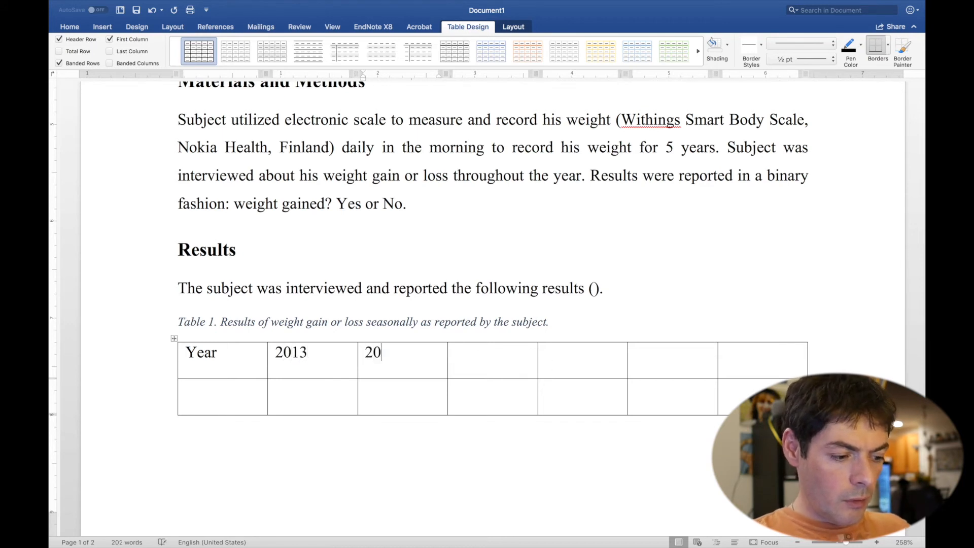
pyautogui.press('Tab')
pyautogui.write('2015')
pyautogui.press('Tab')
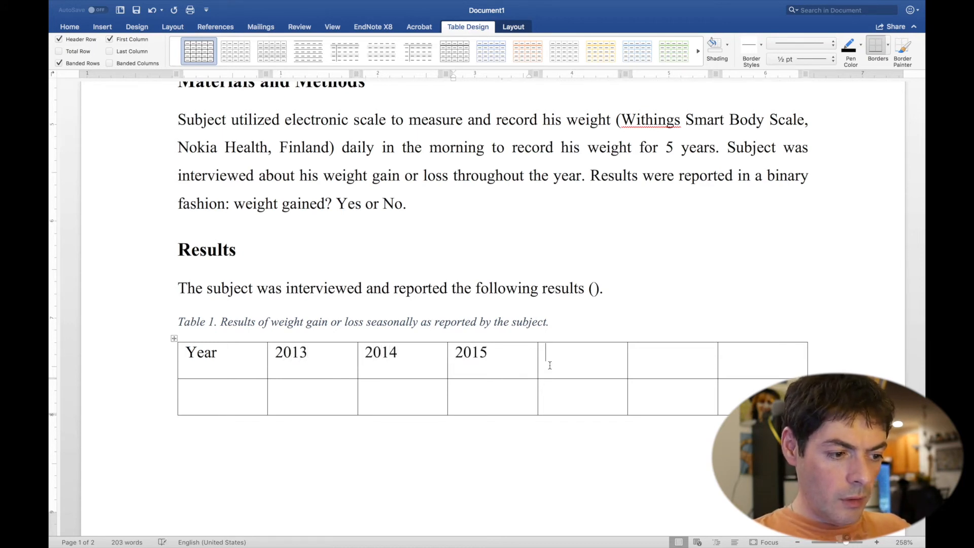
pyautogui.write('2016')
pyautogui.press('Tab')
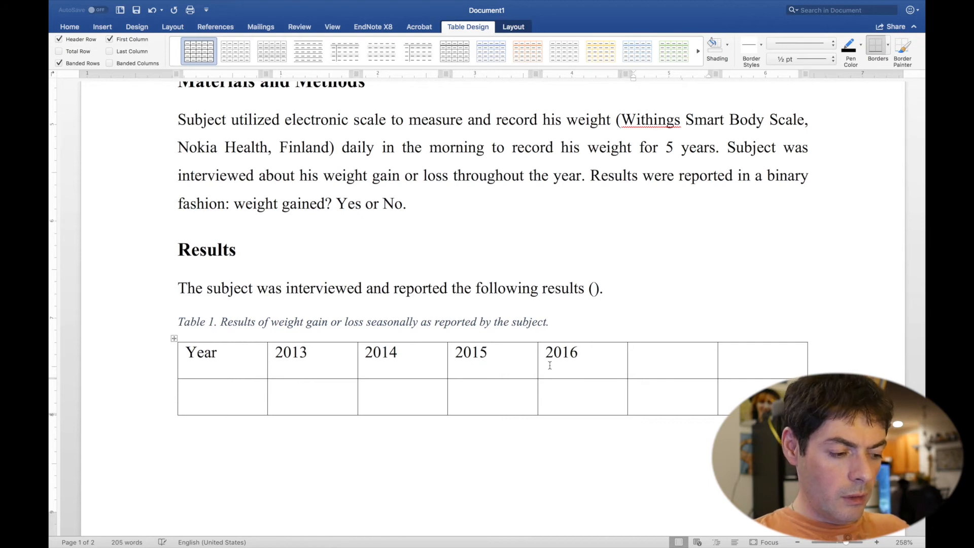
pyautogui.write('2017 ')
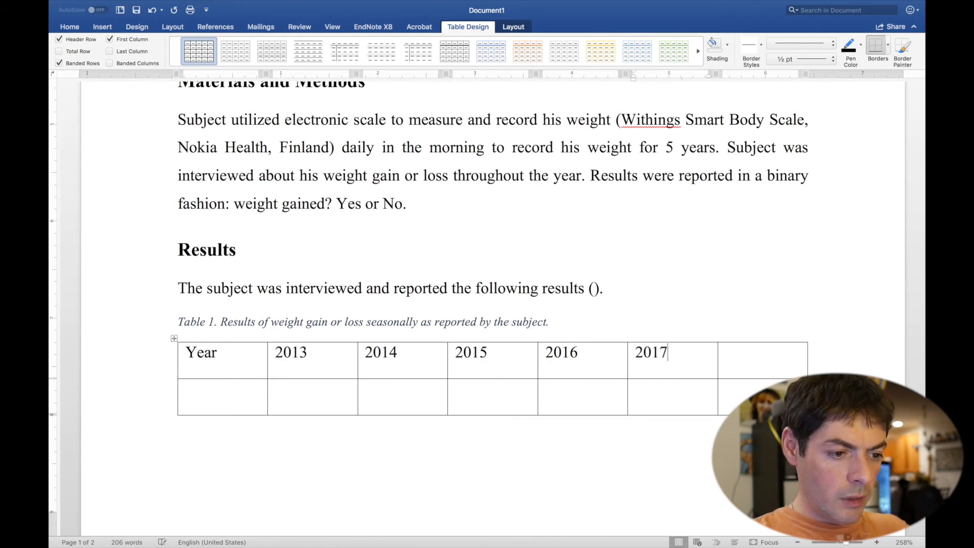
pyautogui.write('2018')
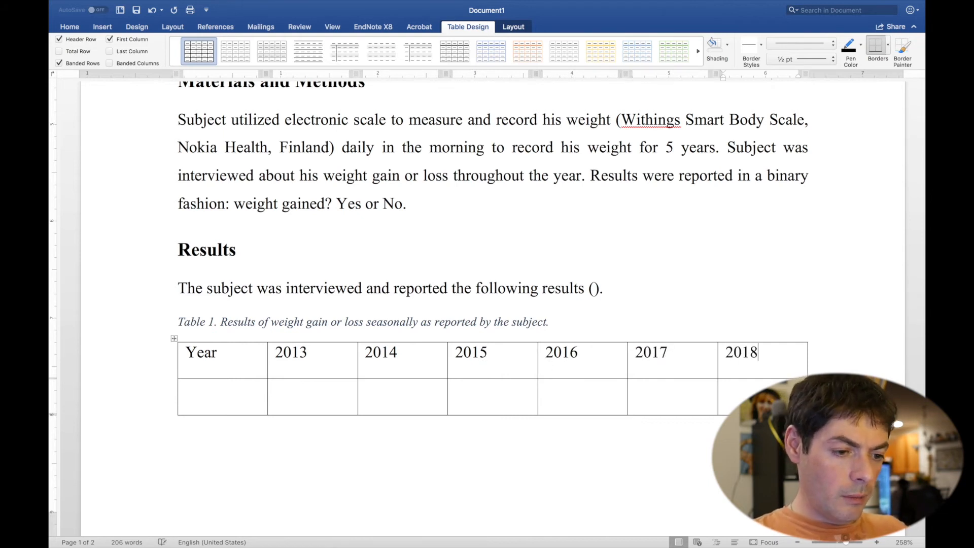
# Label the second row 'Weight gained in winter, compared with previous summer?' and enter Yes under each year
pyautogui.click(223, 401)
pyautogui.write('W')
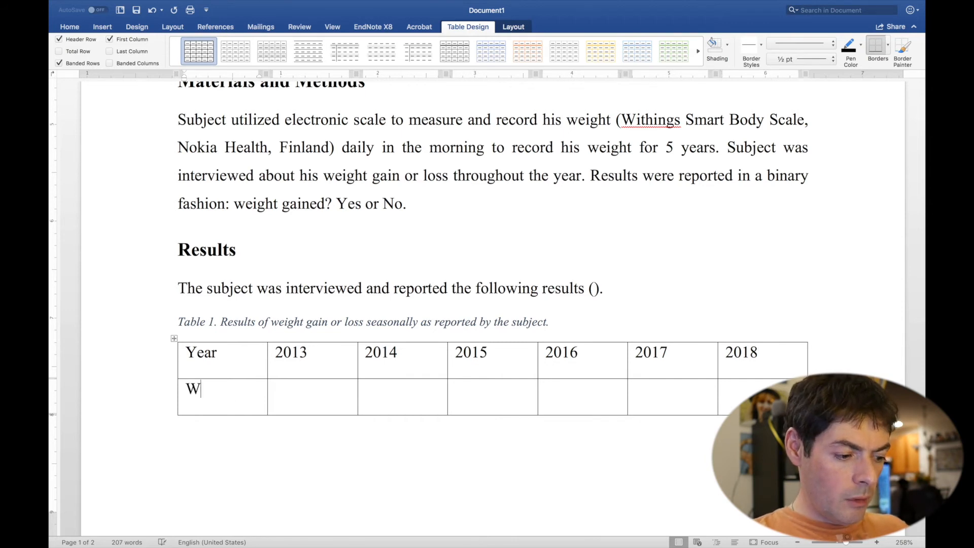
pyautogui.write('eight gained in')
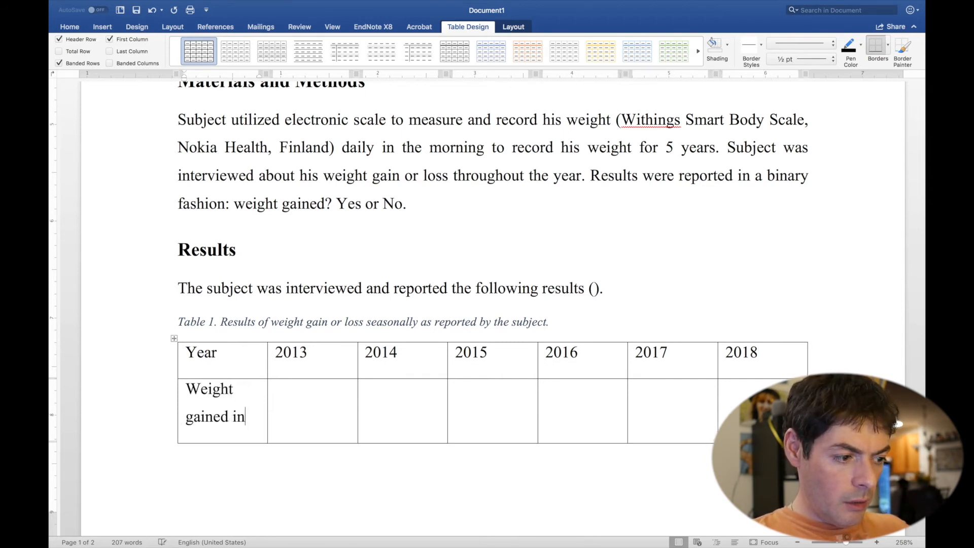
pyautogui.write(' winter')
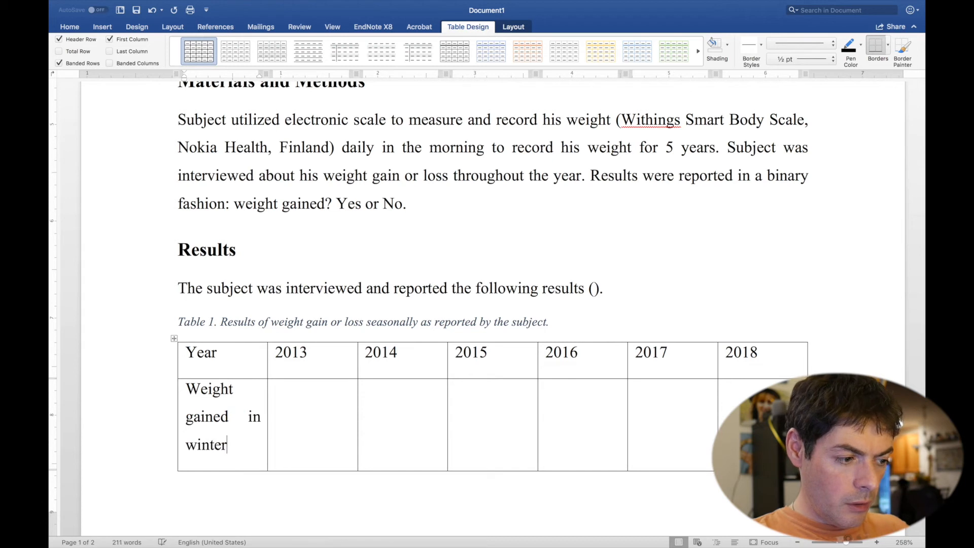
pyautogui.write(', compared')
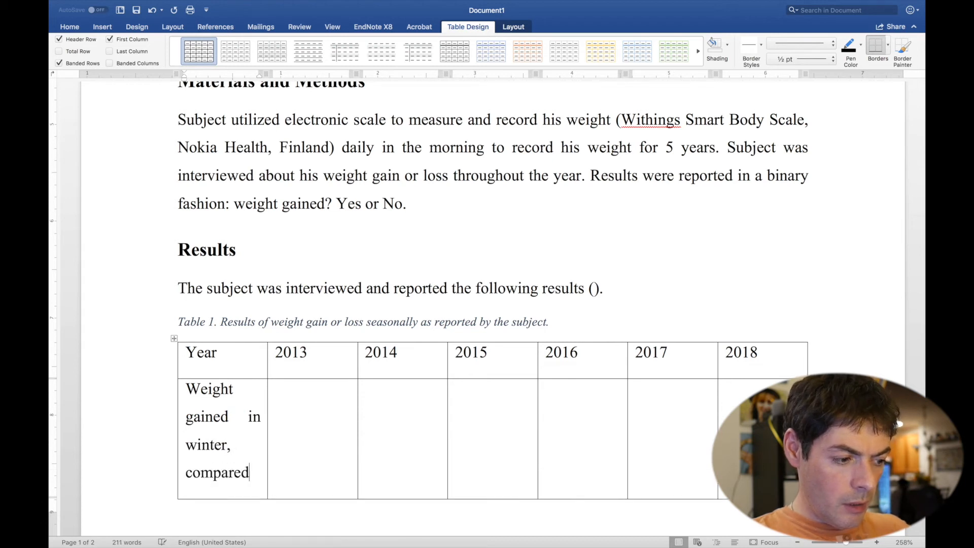
pyautogui.write(' with previous')
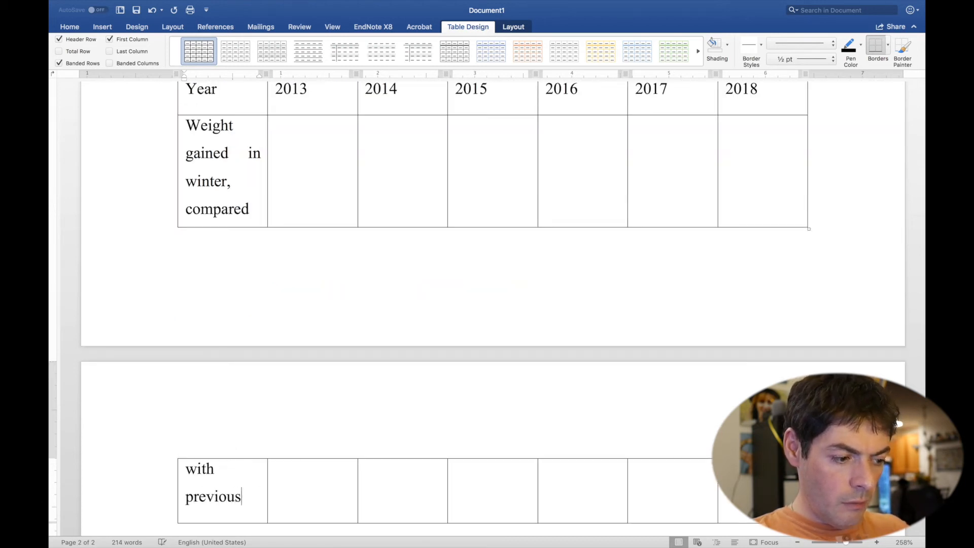
pyautogui.write(' summer?')
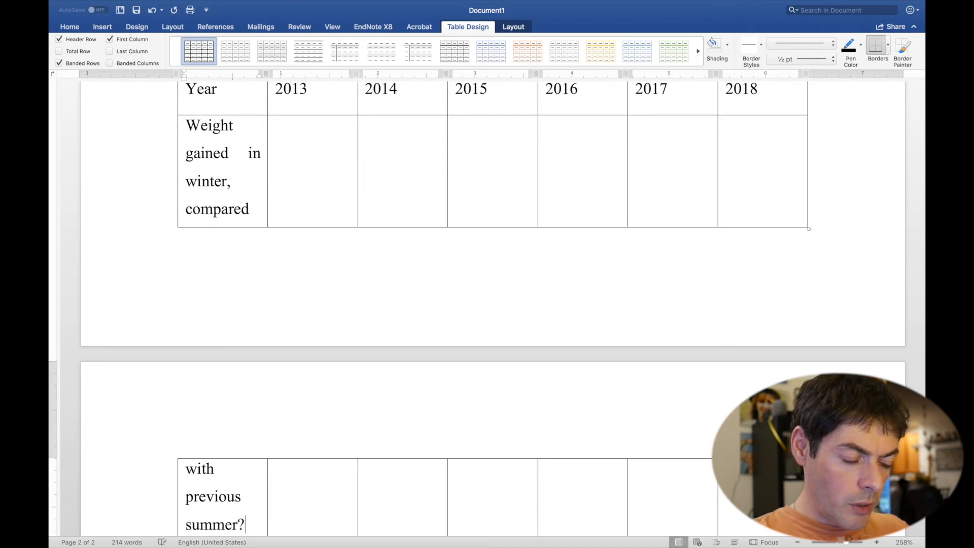
pyautogui.click(347, 179)
pyautogui.write('Yes')
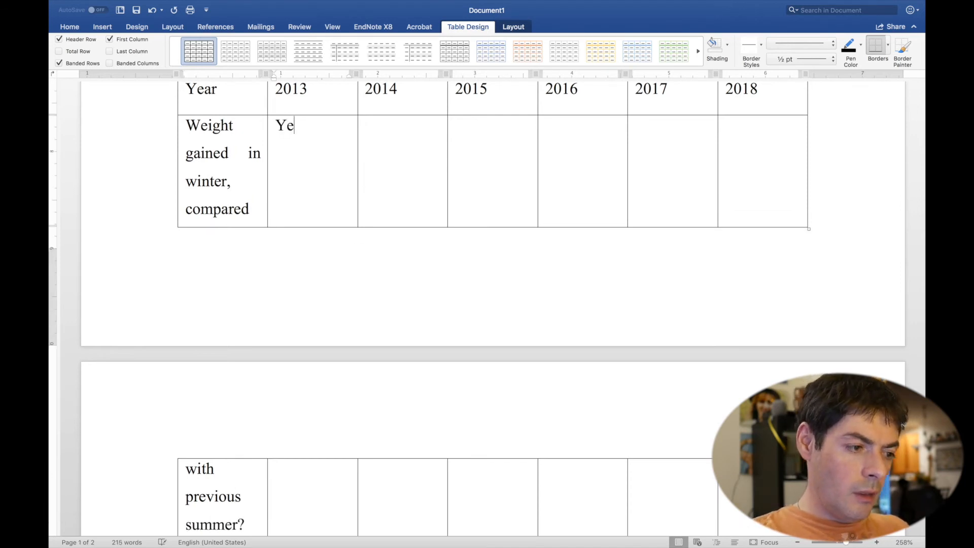
pyautogui.press('Tab')
pyautogui.write('Yes')
pyautogui.press('Tab')
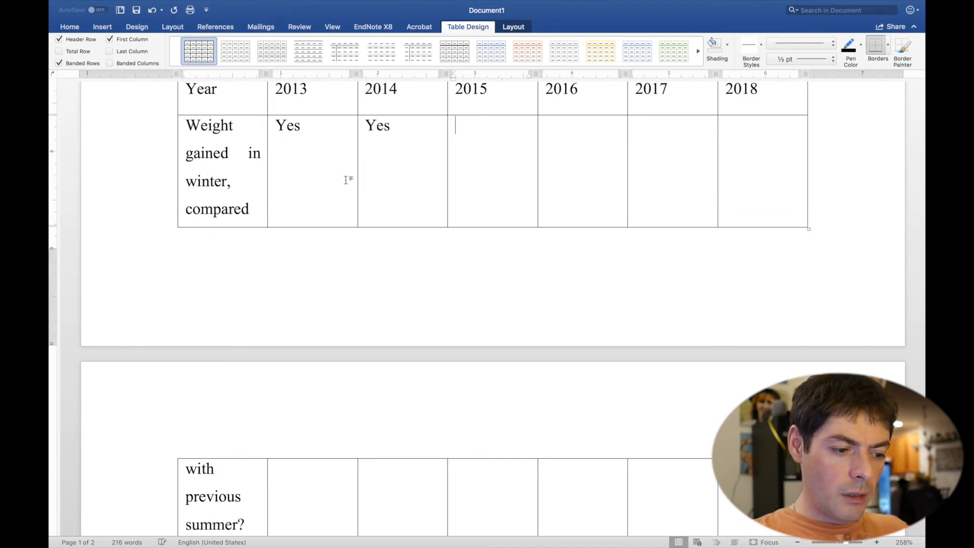
pyautogui.write('Yes')
pyautogui.press('Tab')
pyautogui.write('Yes')
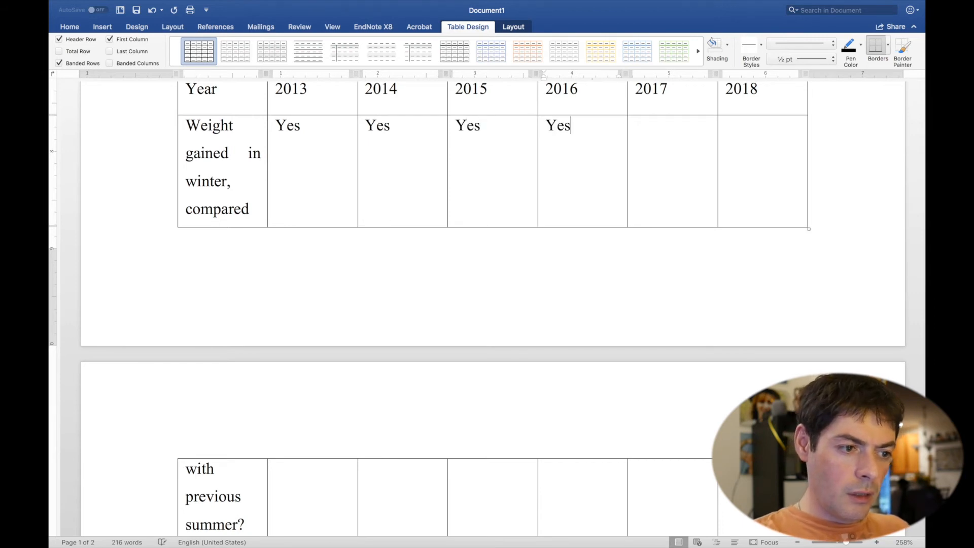
pyautogui.press('Tab')
pyautogui.write('Yes')
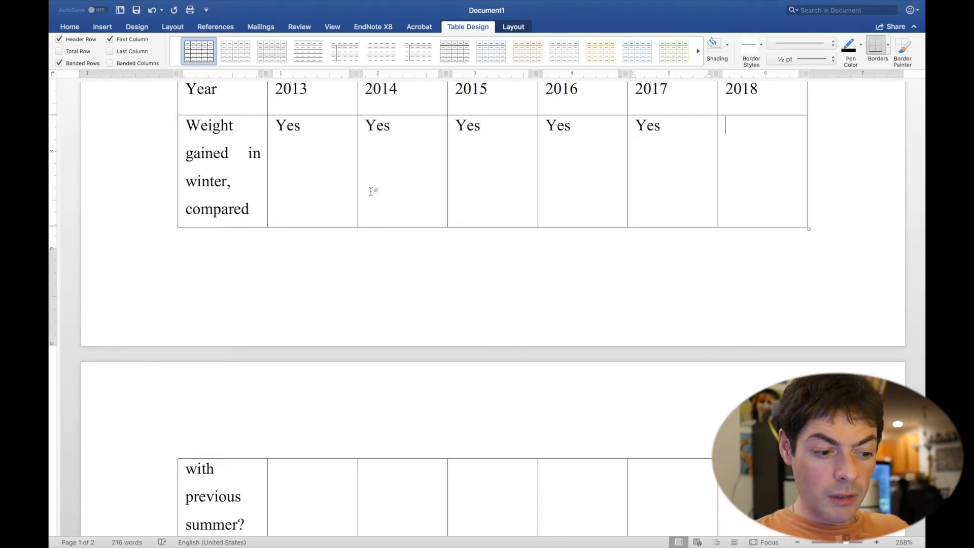
pyautogui.write('Yes')
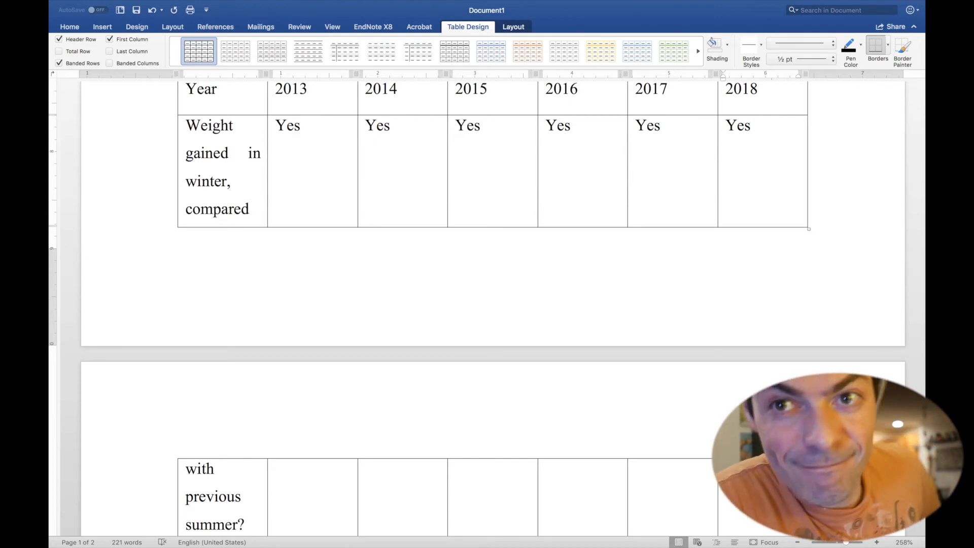
# Make the header row of Table 1 bold
pyautogui.scroll(5, 495, 147)
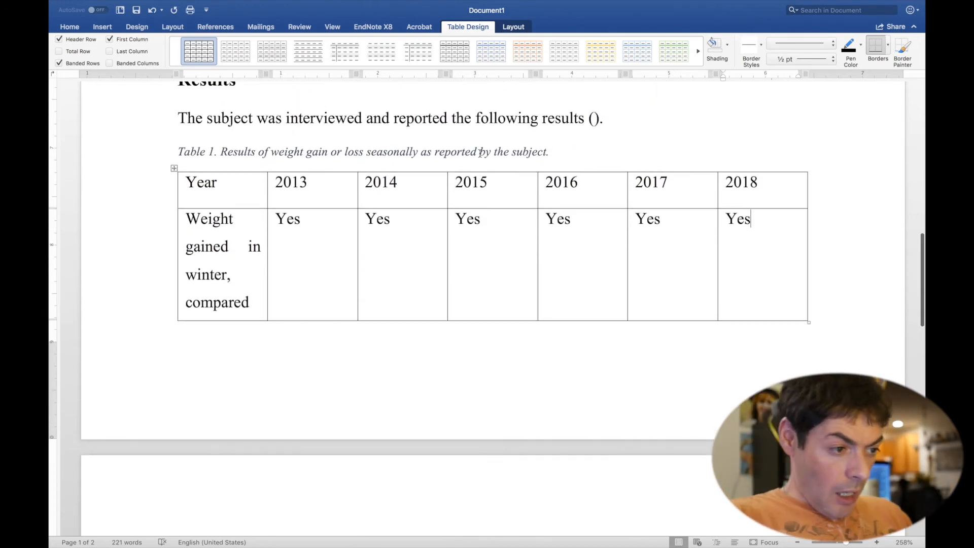
pyautogui.click(178, 192)
pyautogui.click(157, 192)
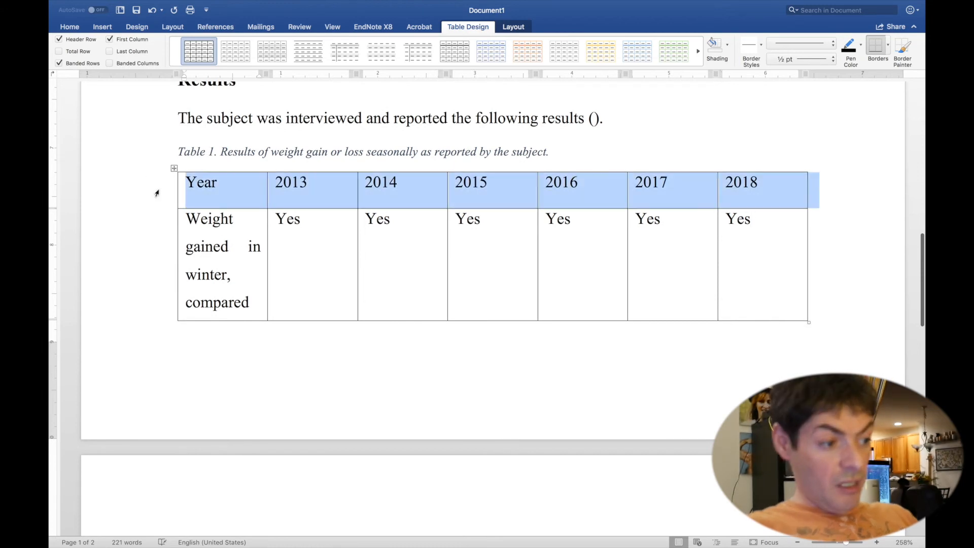
pyautogui.press('super+b')
pyautogui.click(239, 243)
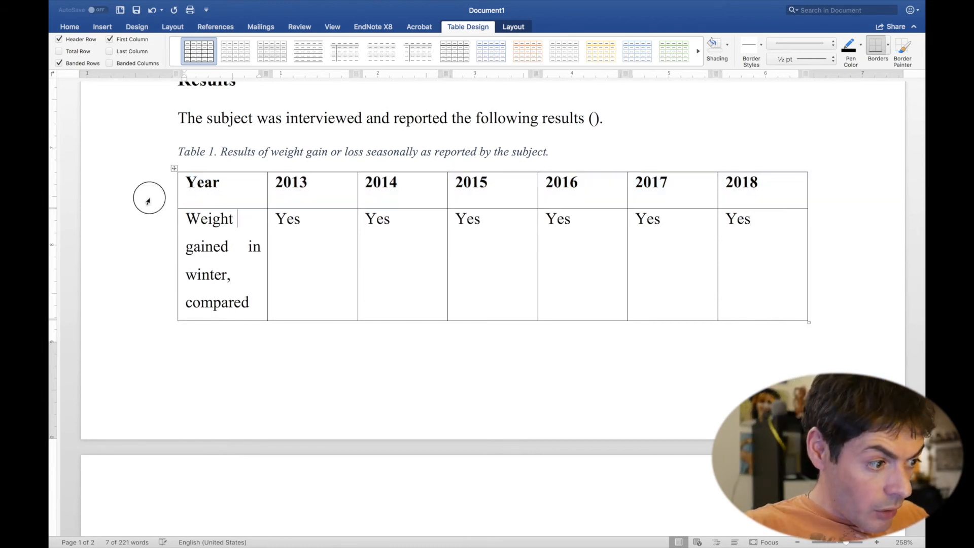
# Apply the No Spacing style to both table rows, then bold the header row again
pyautogui.moveTo(145, 200); pyautogui.dragTo(181, 254)
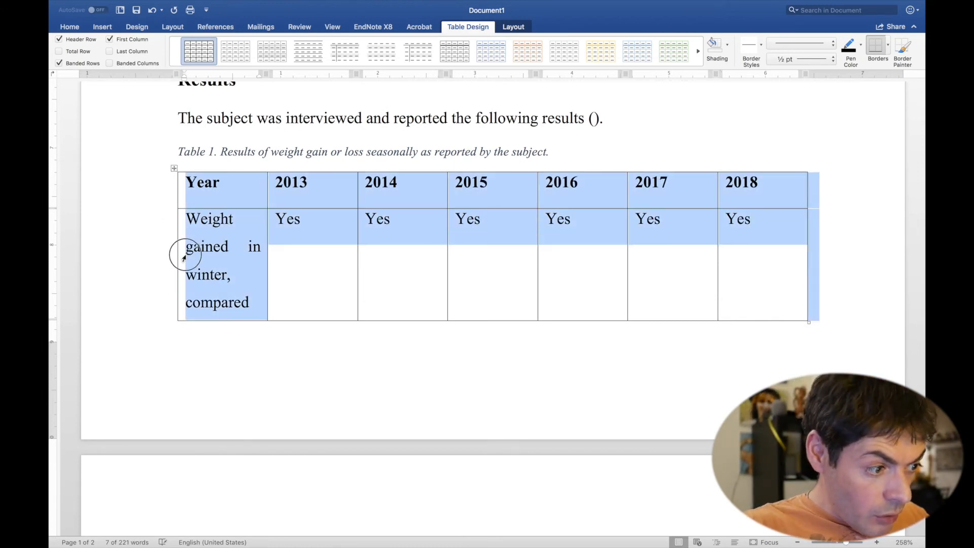
pyautogui.click(70, 27)
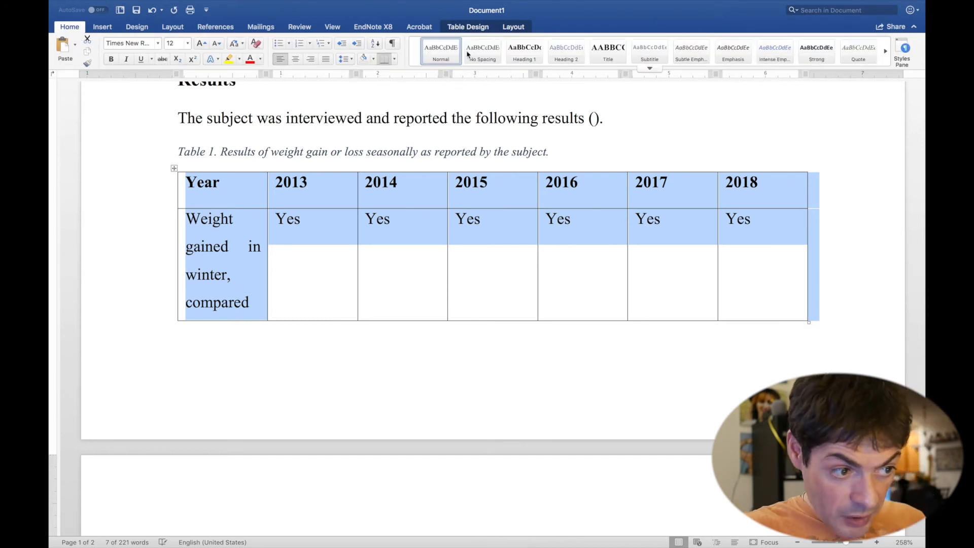
pyautogui.click(483, 54)
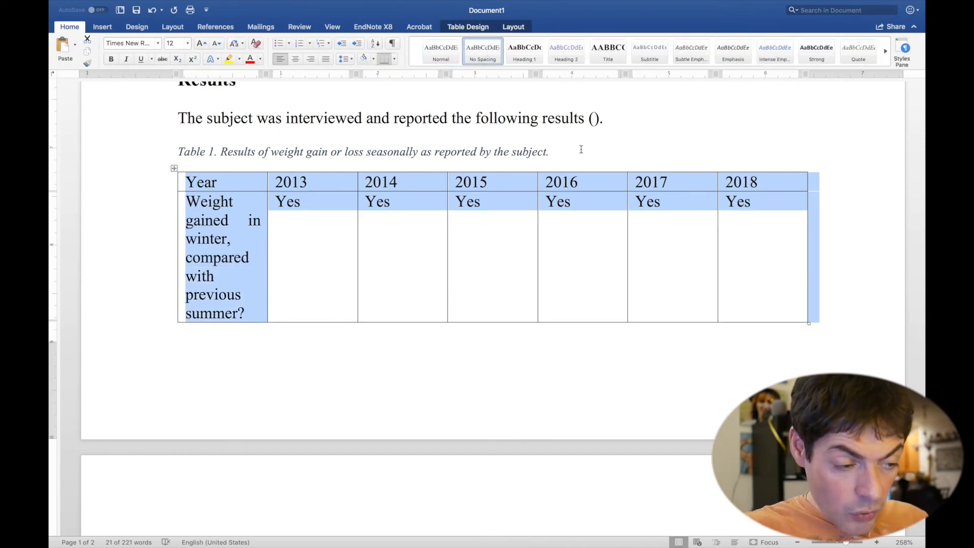
pyautogui.scroll(3, 670, 136)
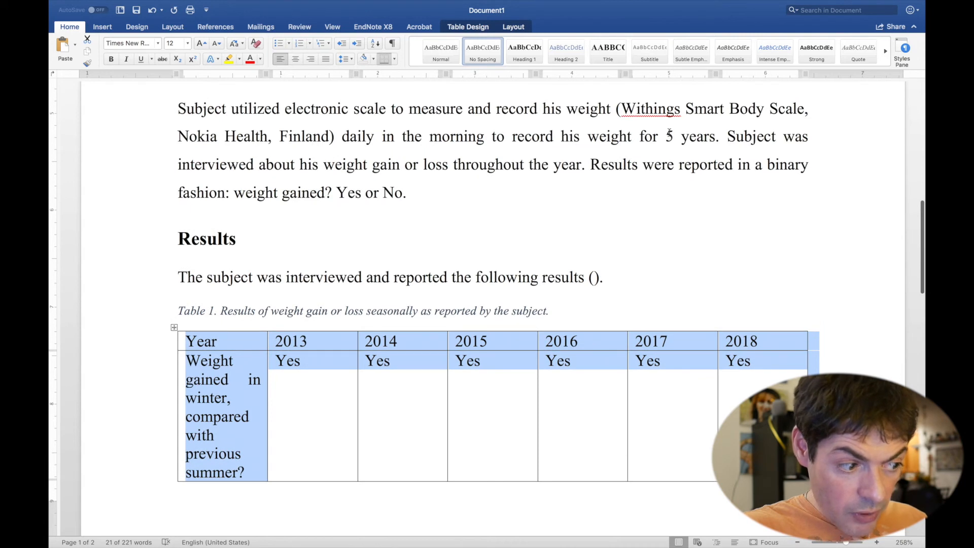
pyautogui.click(165, 350)
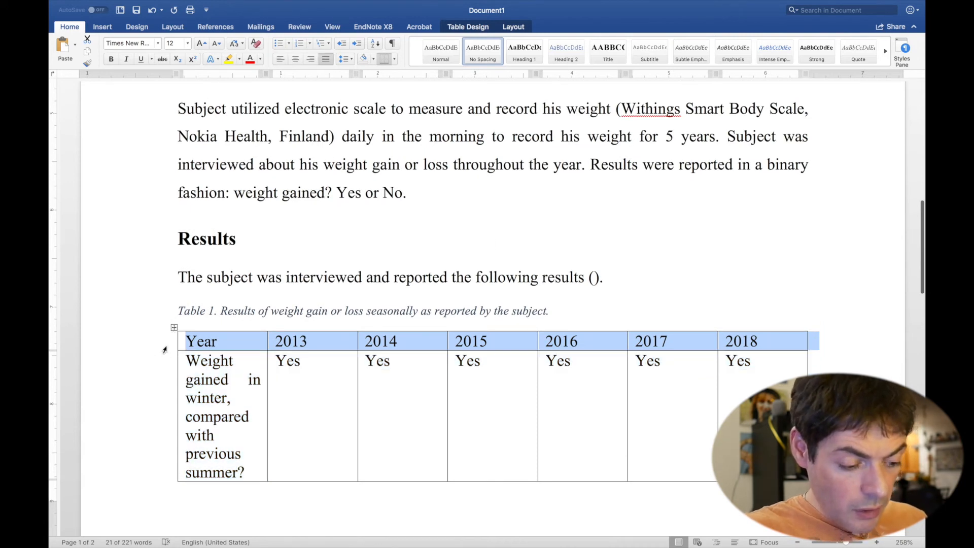
pyautogui.press('super+b')
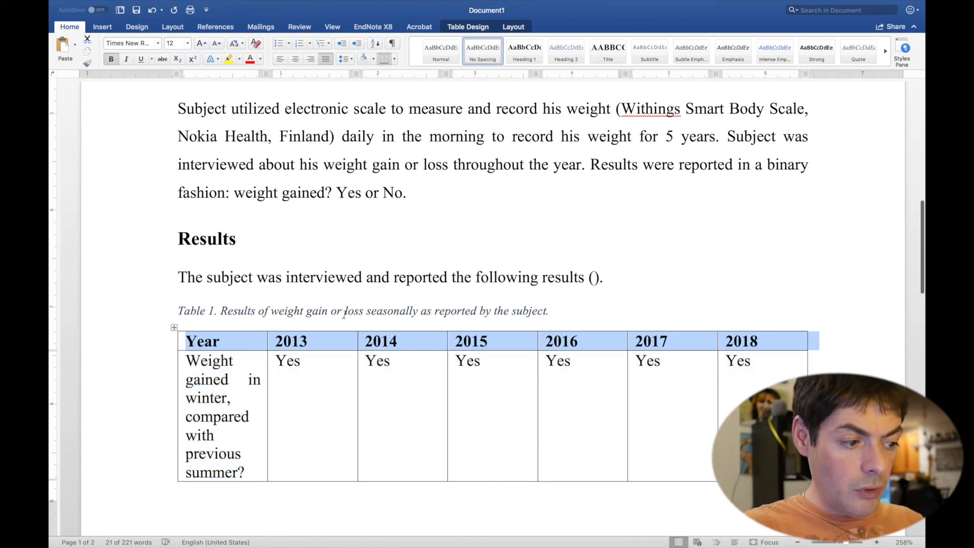
pyautogui.scroll(-1, 315, 314)
pyautogui.click(292, 294)
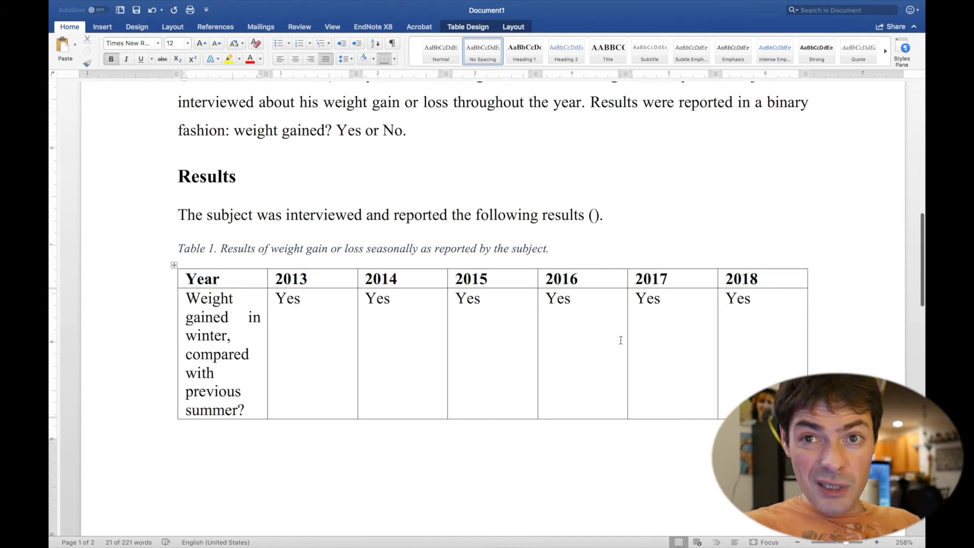
# AutoFit Table 1's column widths to their contents
pyautogui.click(174, 264)
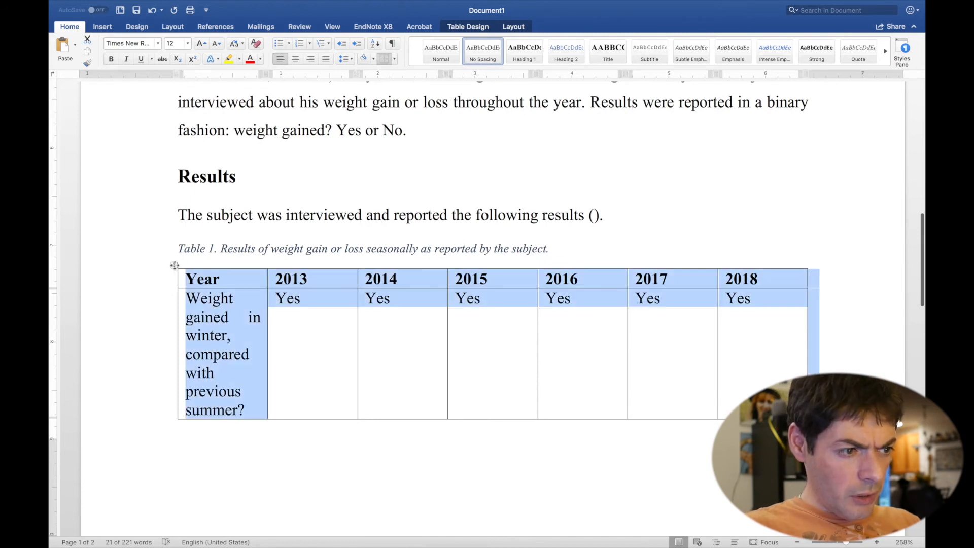
pyautogui.click(510, 28)
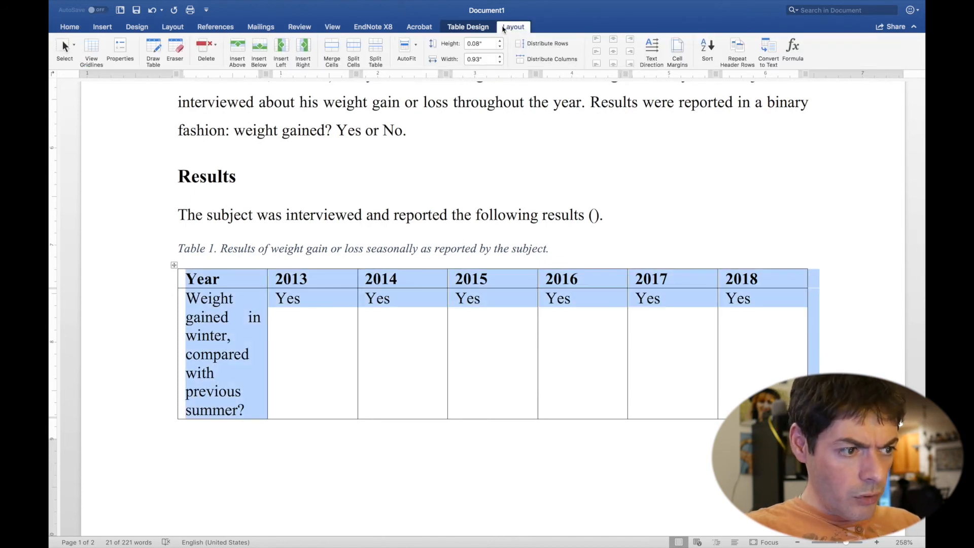
pyautogui.click(415, 52)
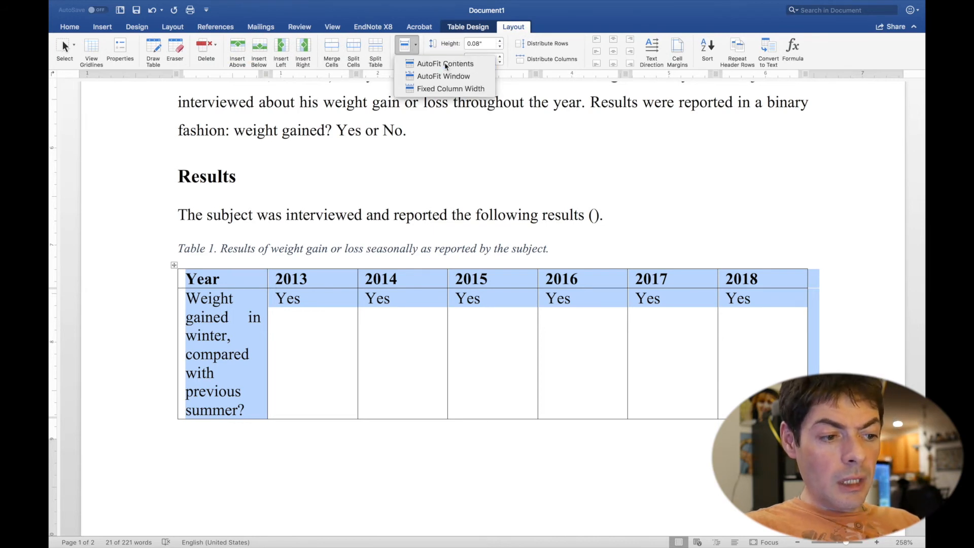
pyautogui.click(446, 65)
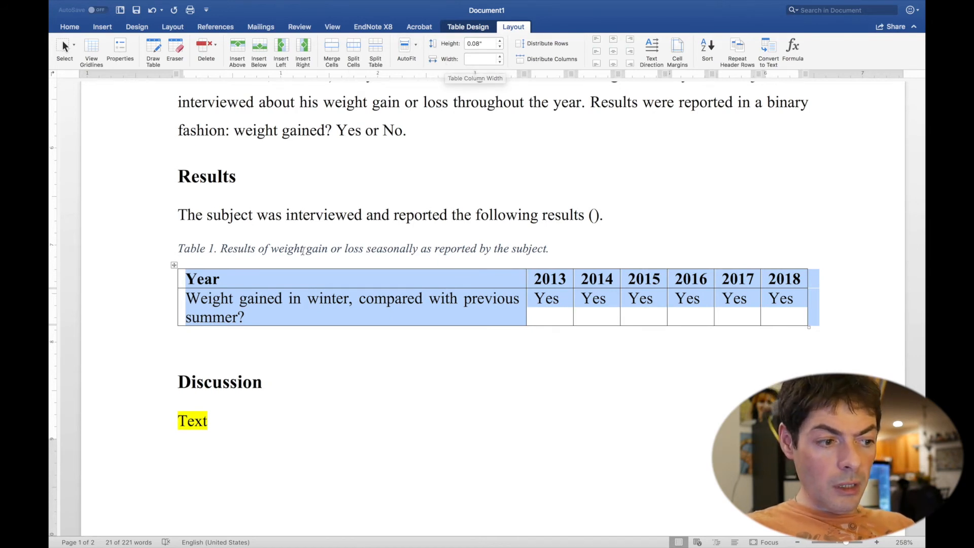
pyautogui.moveTo(551, 248); pyautogui.dragTo(190, 247)
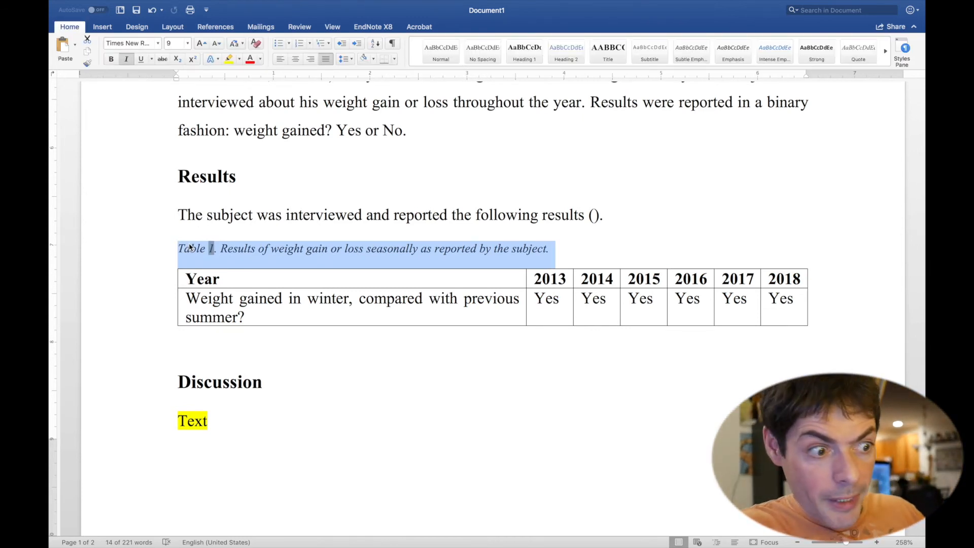
# Modify the Caption style to use centred alignment, 10 pt size and Automatic font colour
pyautogui.click(494, 134)
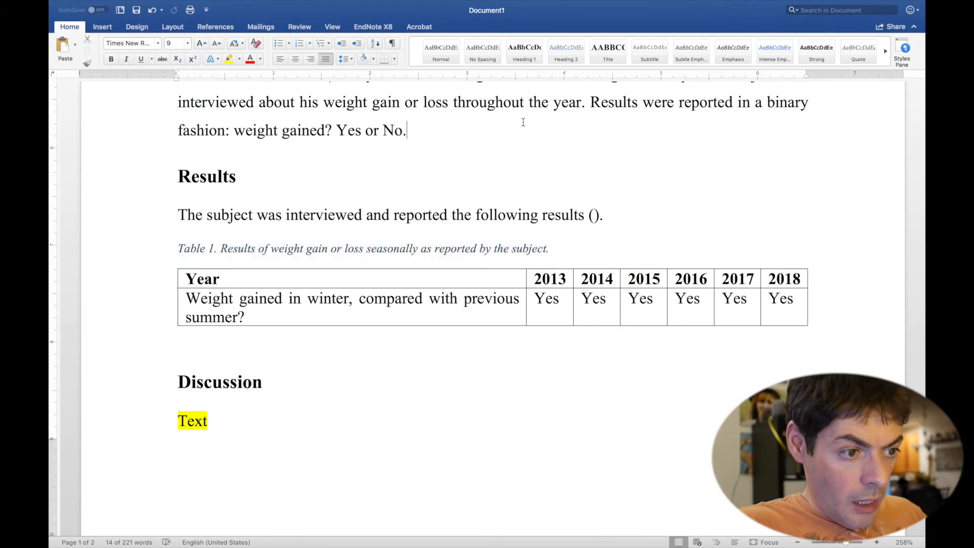
pyautogui.click(649, 71)
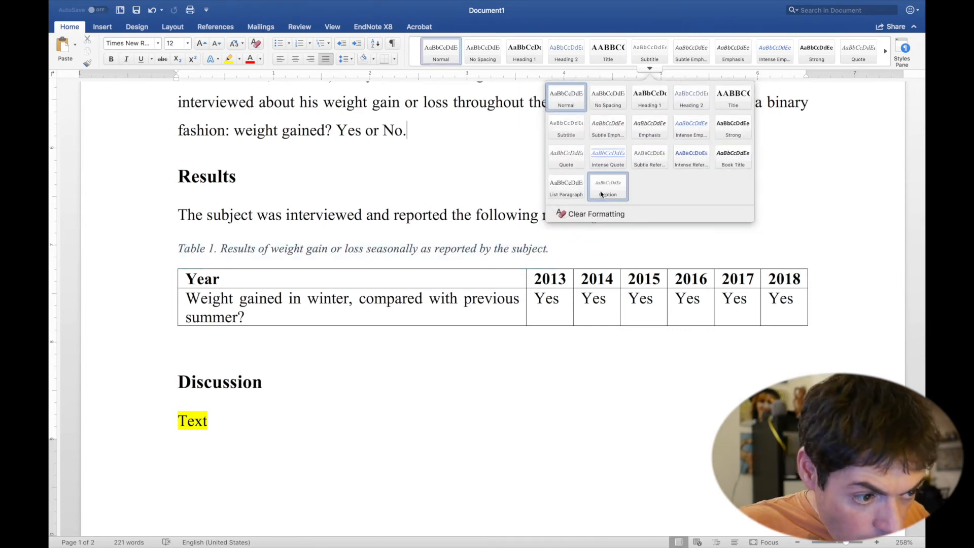
pyautogui.click(612, 190)
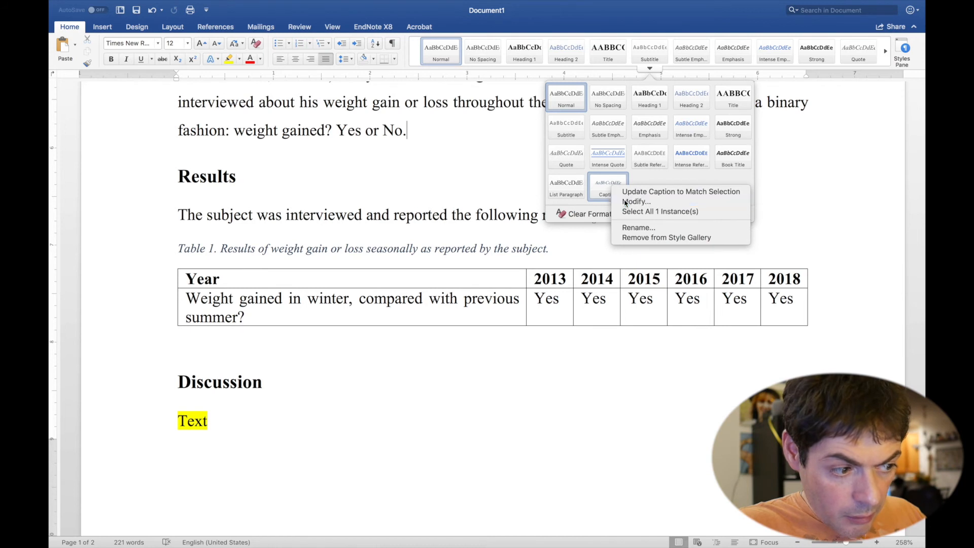
pyautogui.click(627, 198)
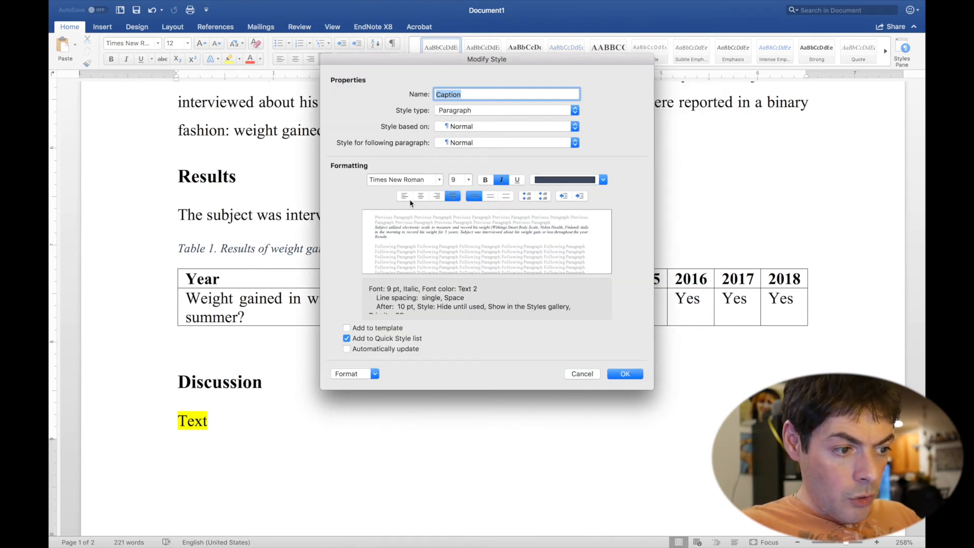
pyautogui.click(420, 196)
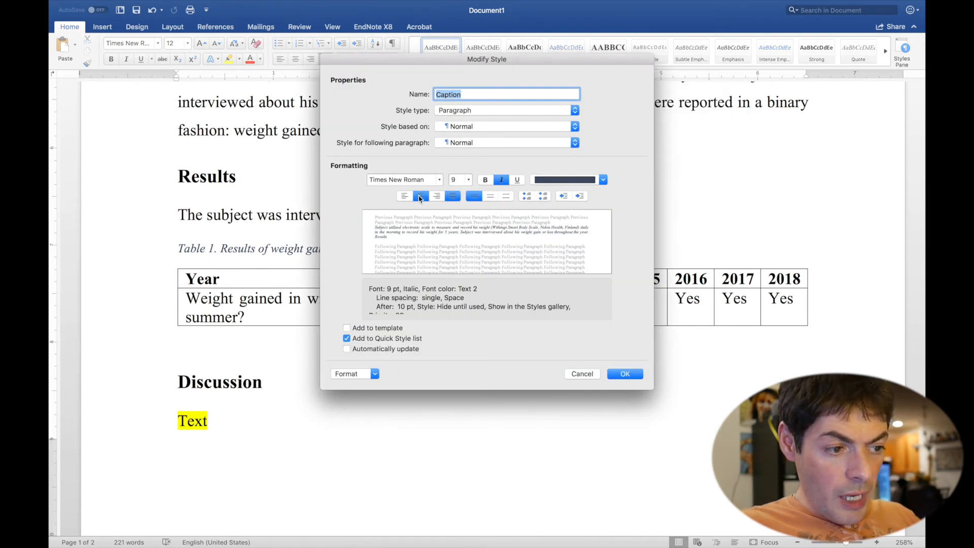
pyautogui.click(470, 181)
pyautogui.click(462, 249)
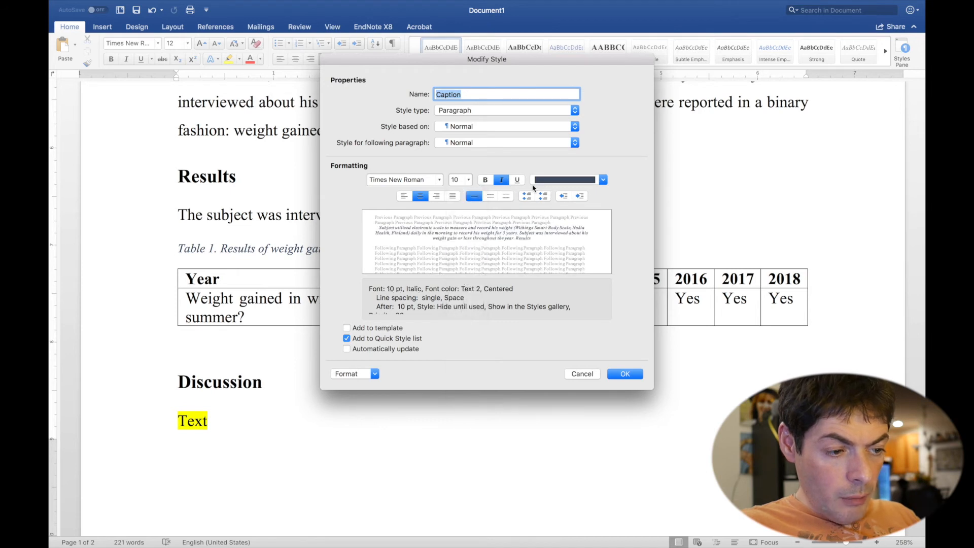
pyautogui.click(560, 180)
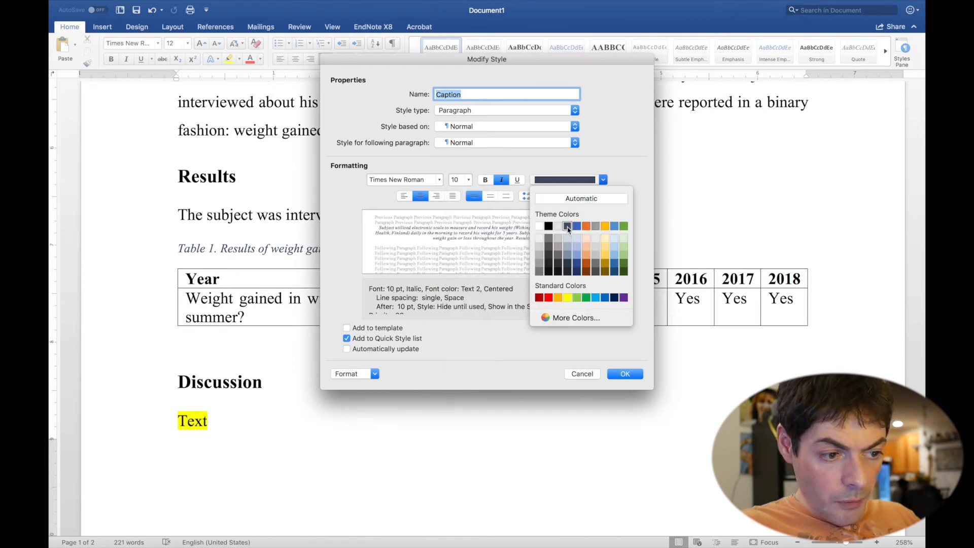
pyautogui.click(573, 202)
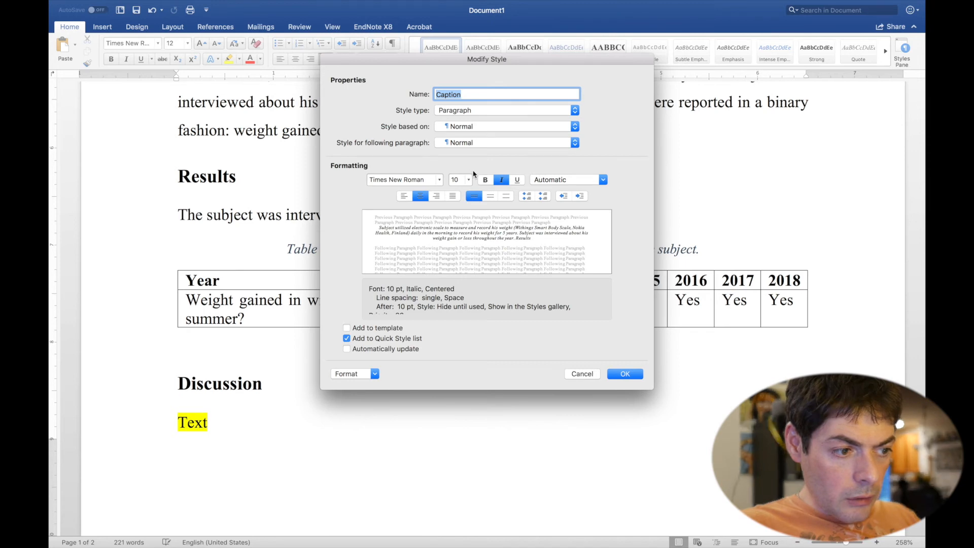
pyautogui.click(638, 373)
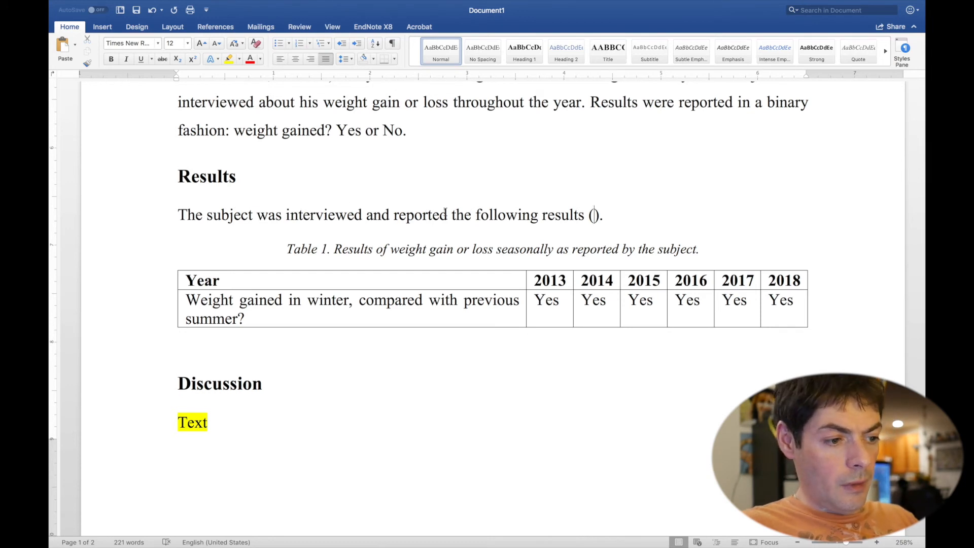
# Replace 'the following results' with 'weight gain in all of the winter seasons when the study was performed'
pyautogui.moveTo(455, 214); pyautogui.dragTo(553, 217)
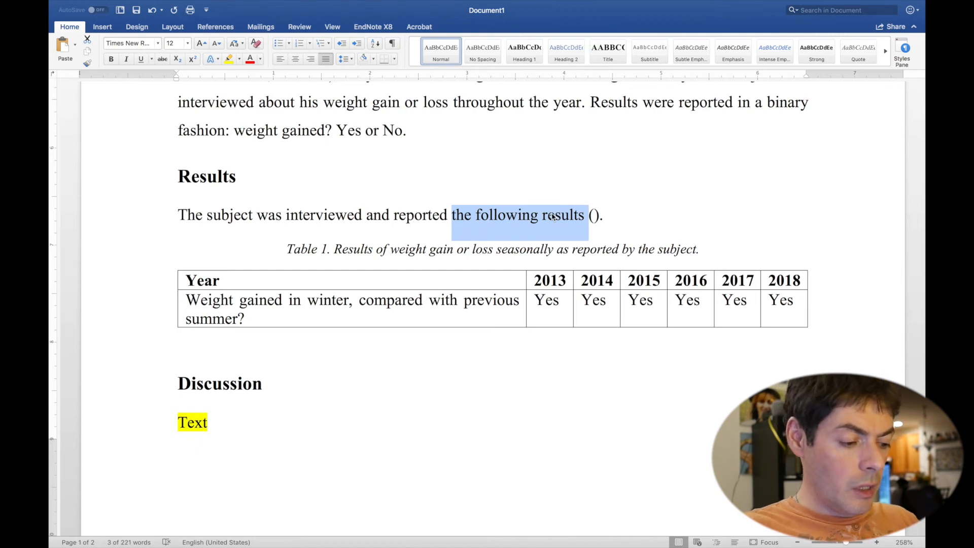
pyautogui.write('weight gain ')
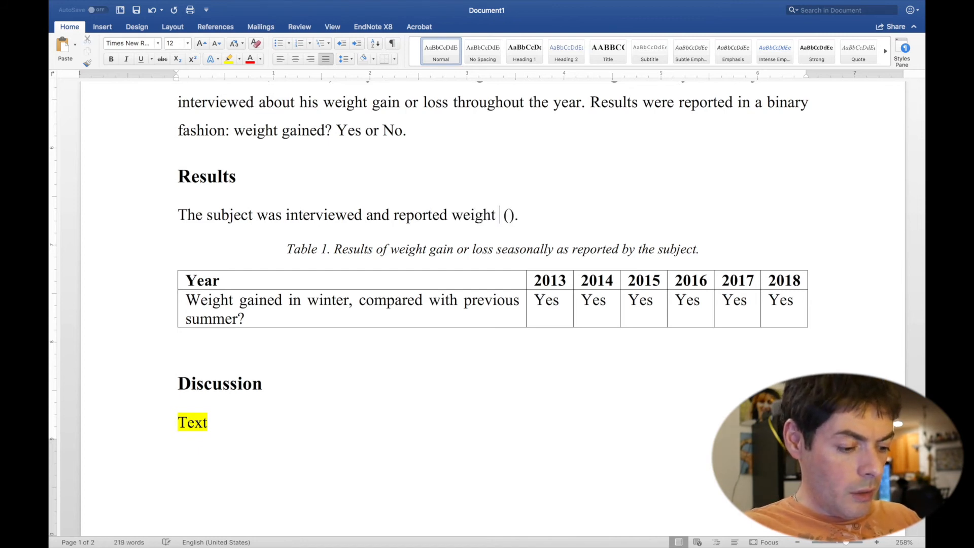
pyautogui.write(' in all of the')
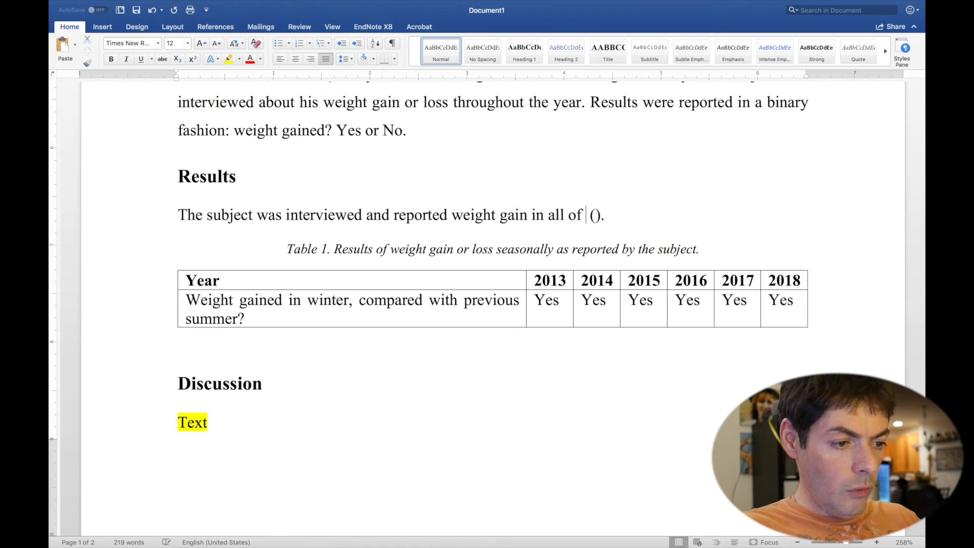
pyautogui.write(' winter s')
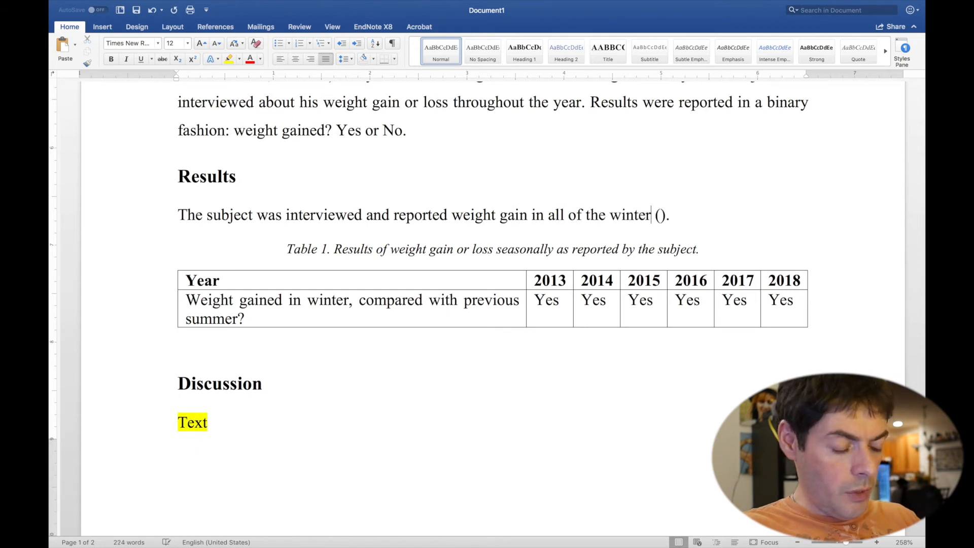
pyautogui.write('eason ')
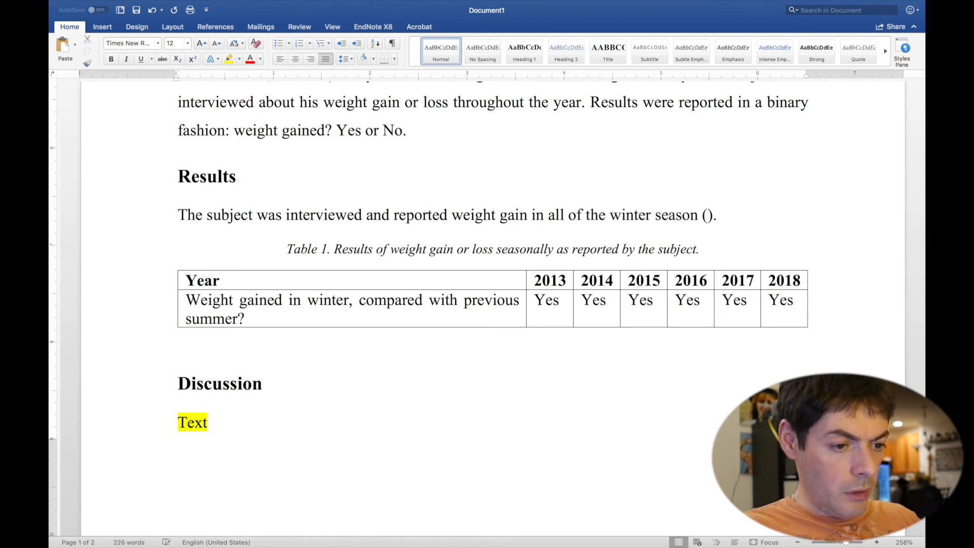
pyautogui.write('s whe')
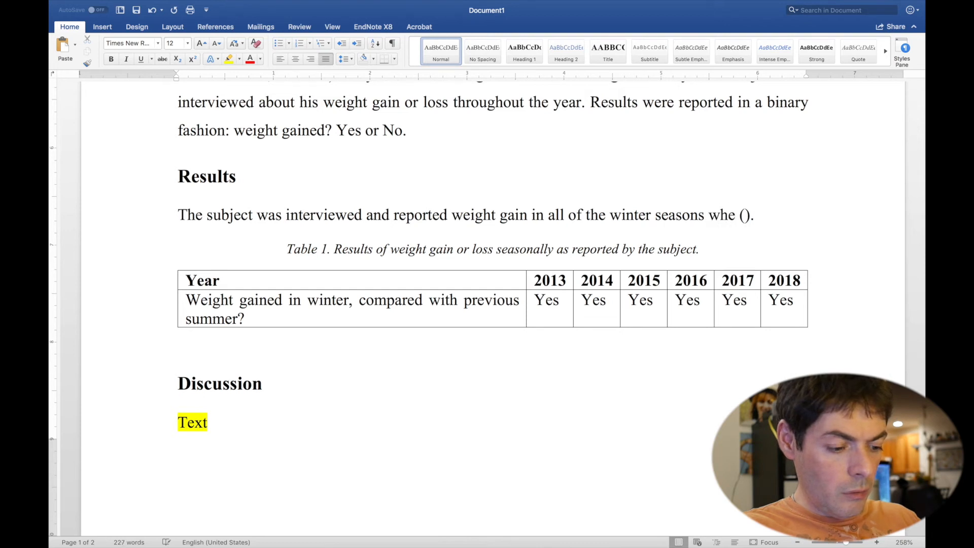
pyautogui.write('n the study ')
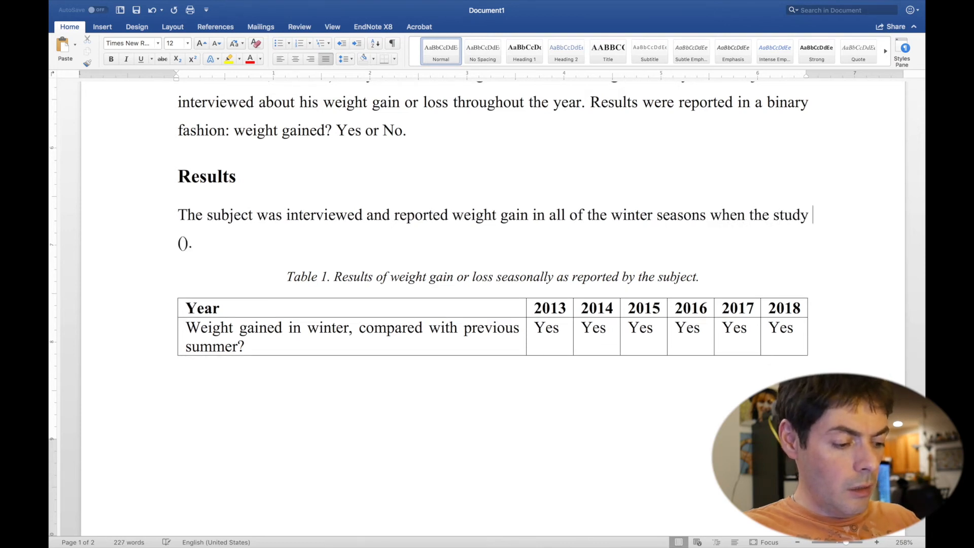
pyautogui.write('was performed')
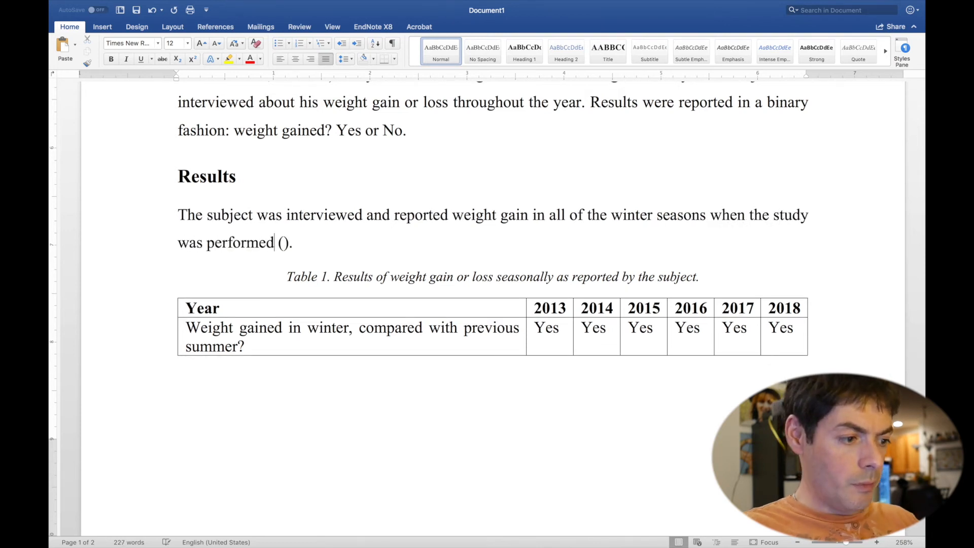
pyautogui.click(286, 243)
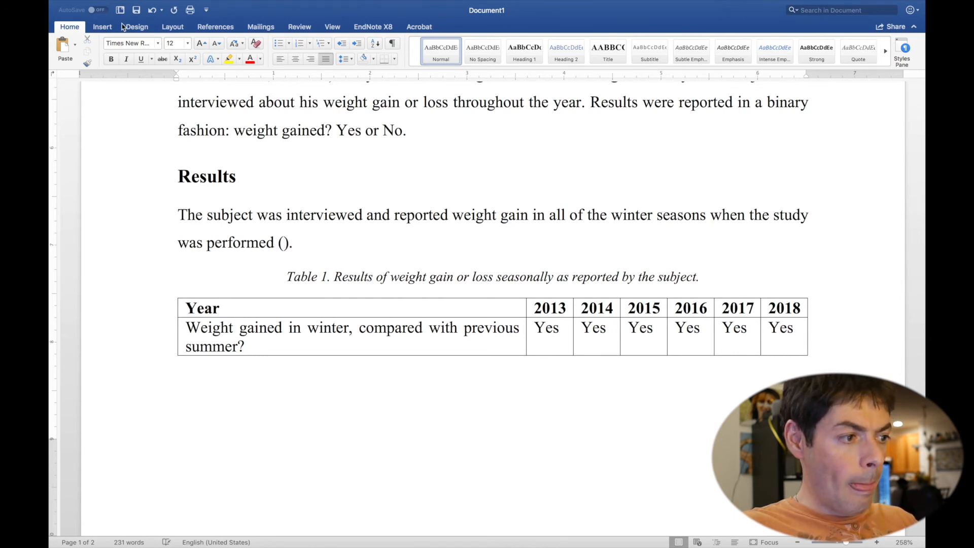
# Insert a Table cross-reference showing only label and number, 'Table 1', inside the parentheses
pyautogui.click(103, 27)
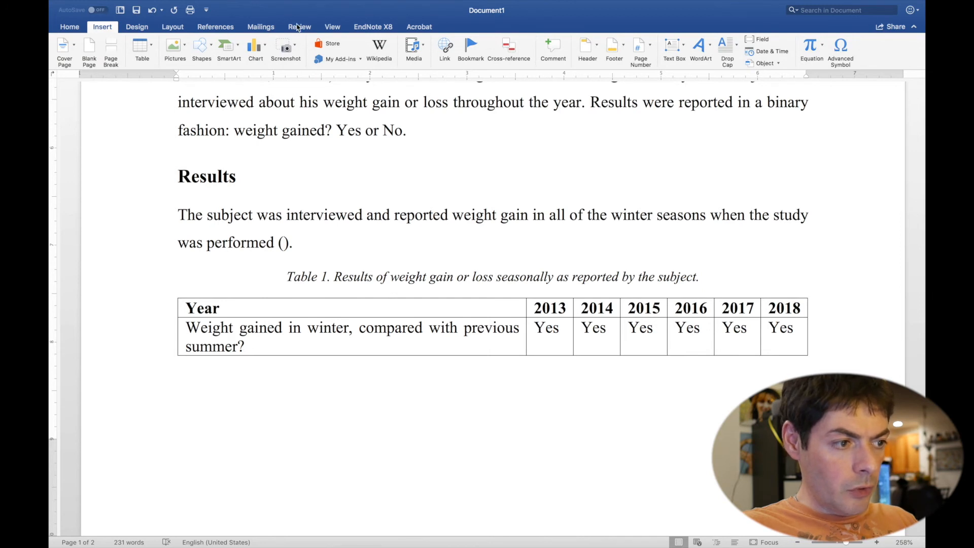
pyautogui.click(226, 29)
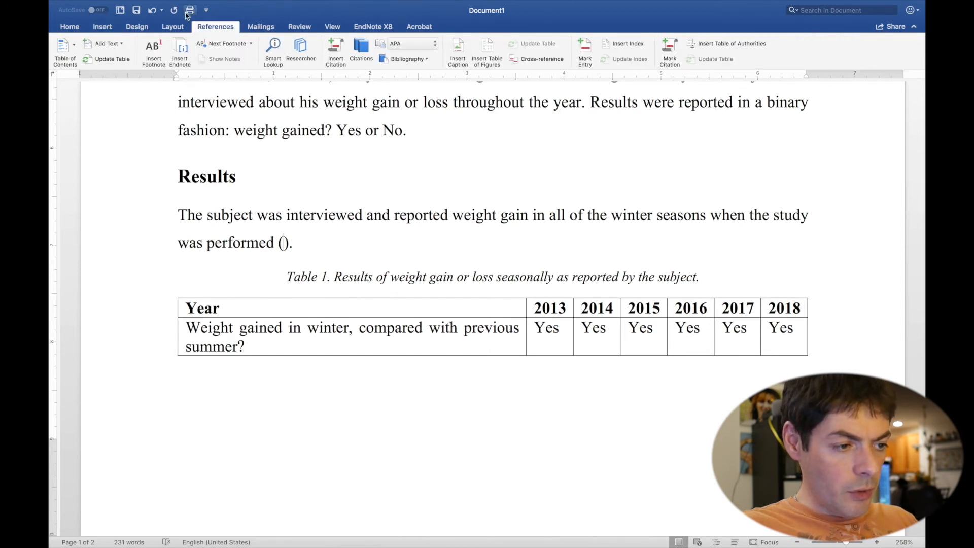
pyautogui.click(542, 60)
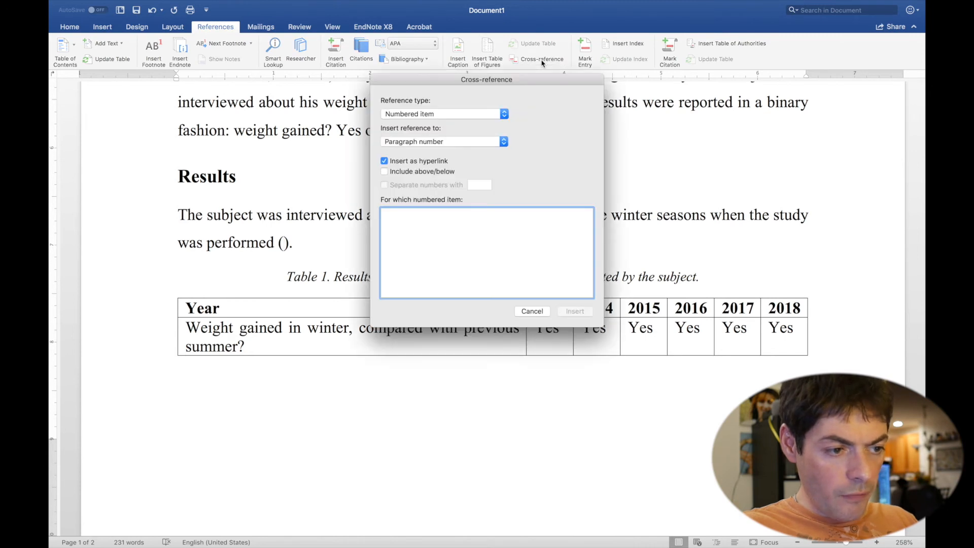
pyautogui.click(446, 113)
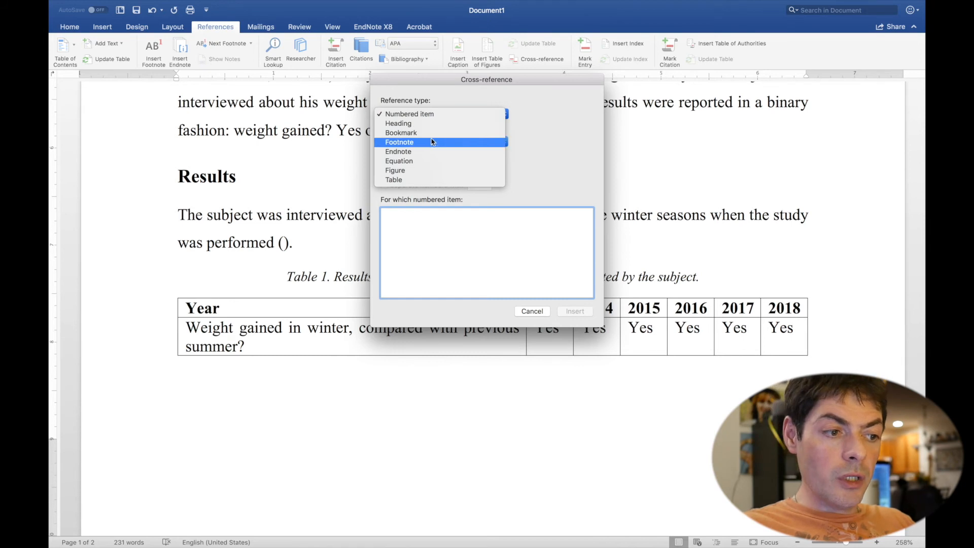
pyautogui.click(431, 180)
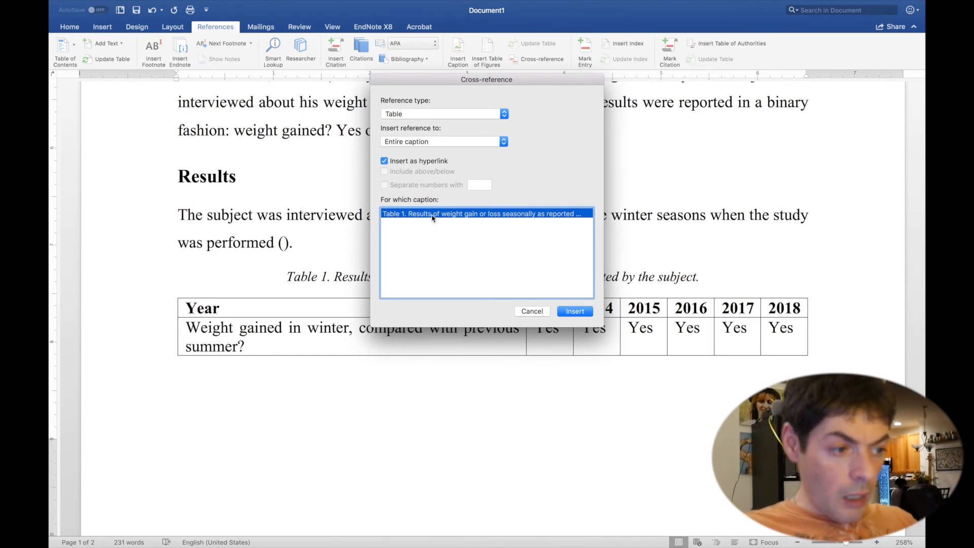
pyautogui.click(430, 144)
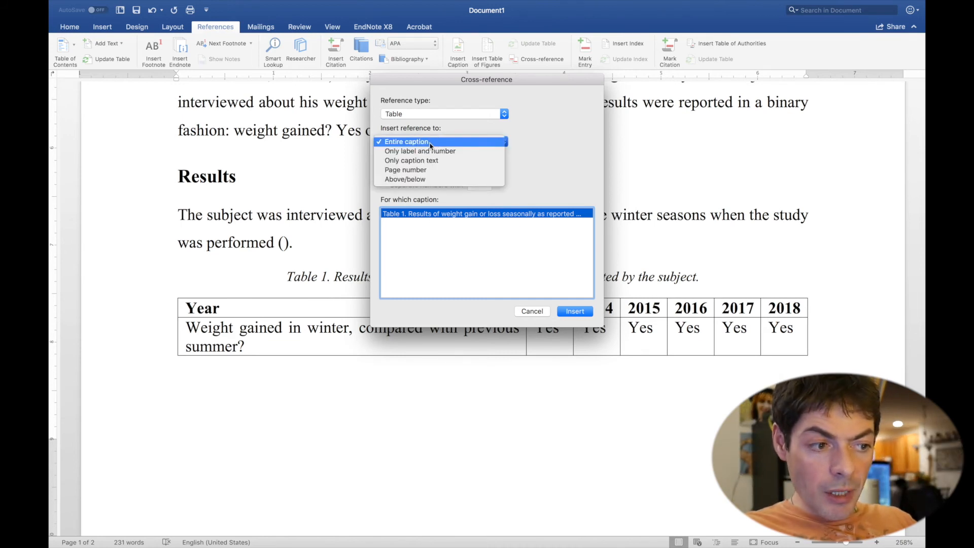
pyautogui.click(463, 152)
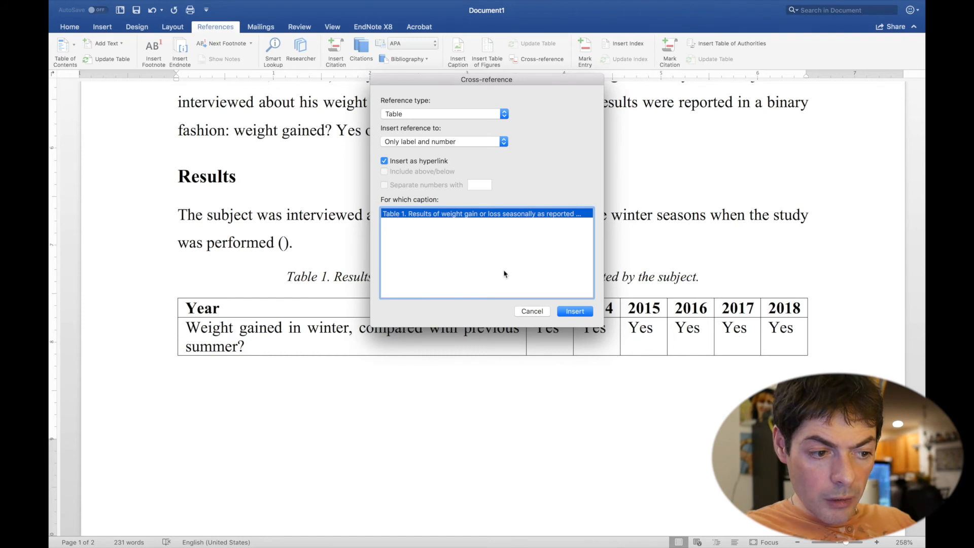
pyautogui.click(562, 314)
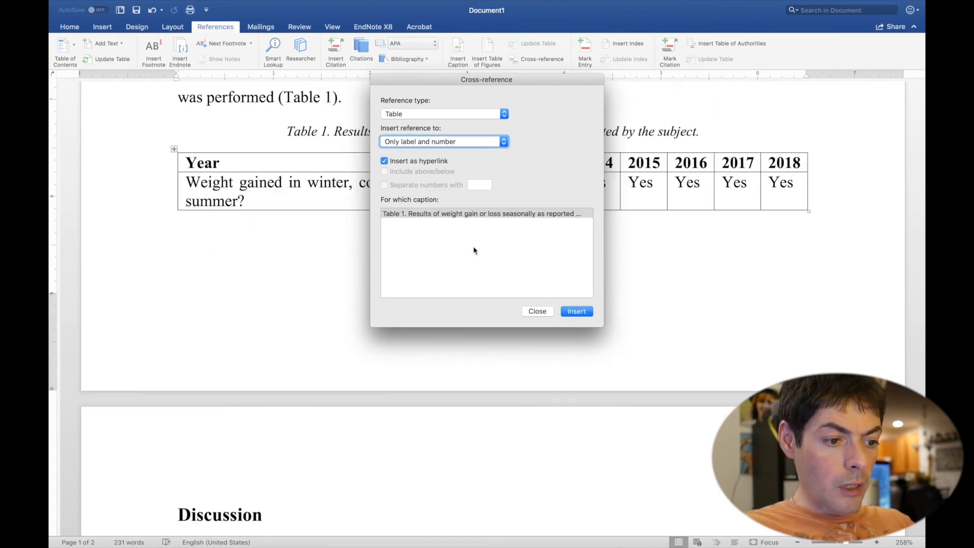
pyautogui.click(537, 310)
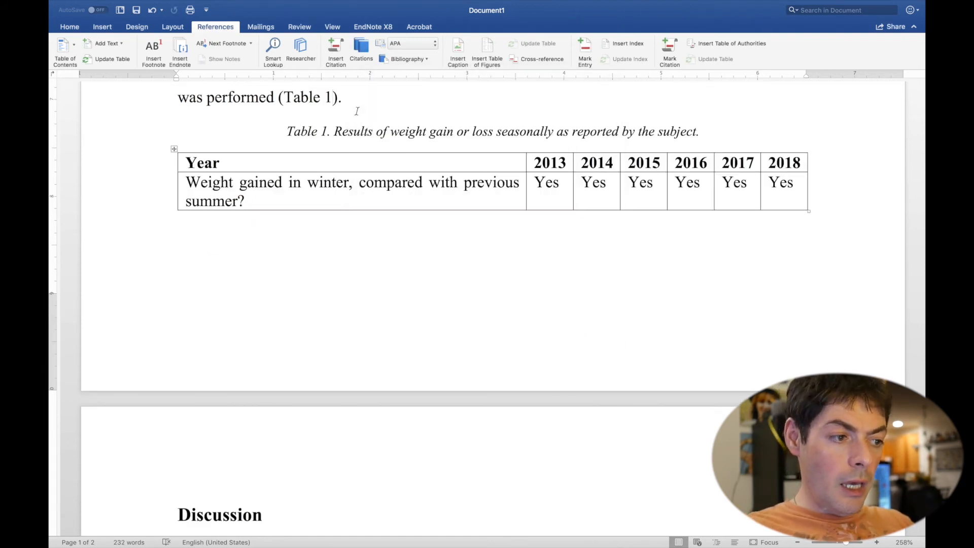
# Check that the Table 1 reference in the Results sentence links to the table caption
pyautogui.scroll(1, 363, 130)
pyautogui.moveTo(362, 130); pyautogui.dragTo(258, 93)
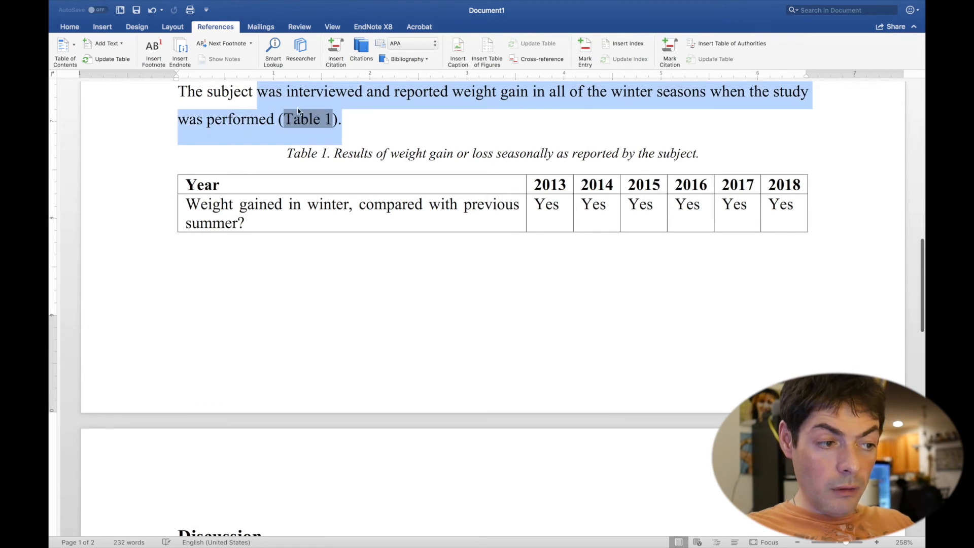
pyautogui.click(250, 106)
pyautogui.moveTo(278, 137); pyautogui.dragTo(423, 155)
pyautogui.scroll(-1, 401, 154)
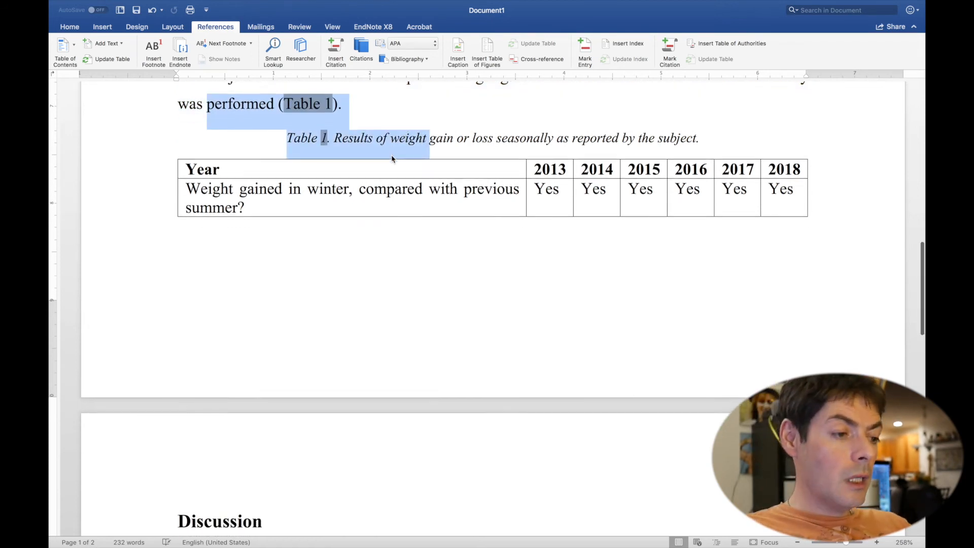
pyautogui.click(413, 135)
pyautogui.scroll(-4, 485, 130)
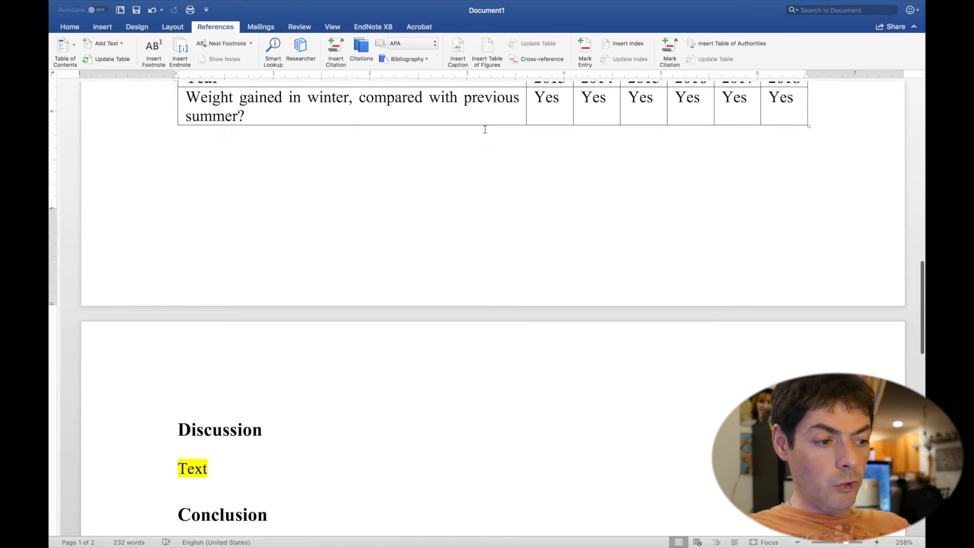
pyautogui.scroll(5, 485, 130)
pyautogui.scroll(-5, 485, 129)
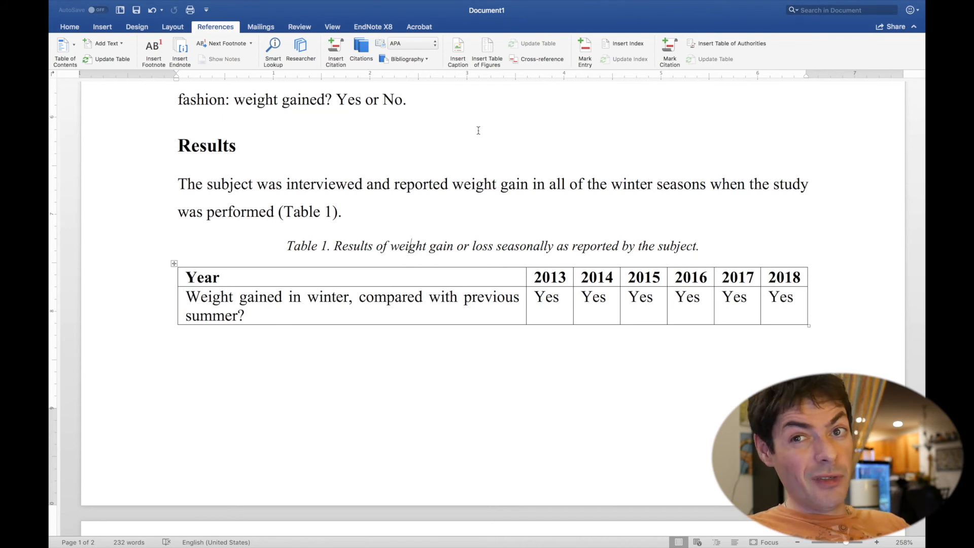
# Replace the Discussion placeholder with 'As we can see from' plus a Table 1 cross-reference
pyautogui.scroll(-8, 479, 130)
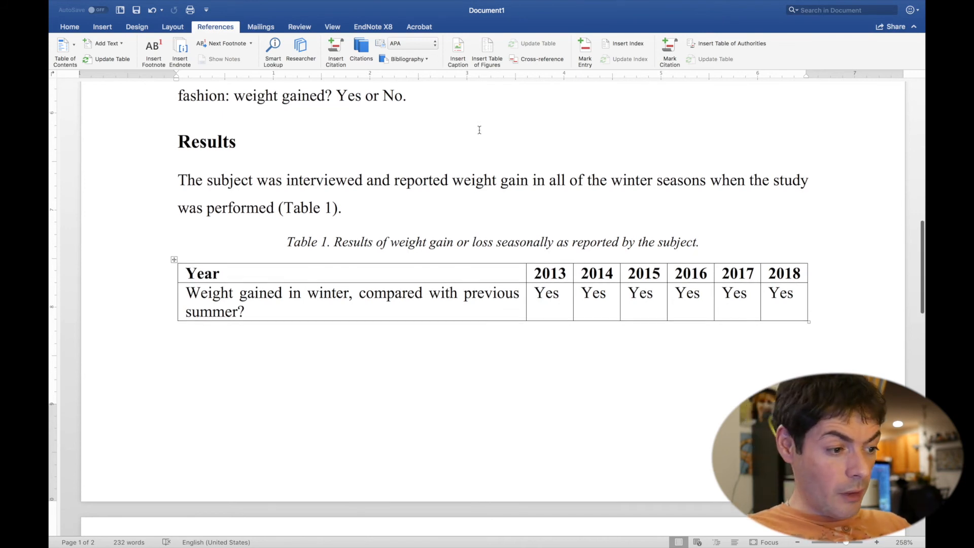
pyautogui.click(134, 307)
pyautogui.write('As we')
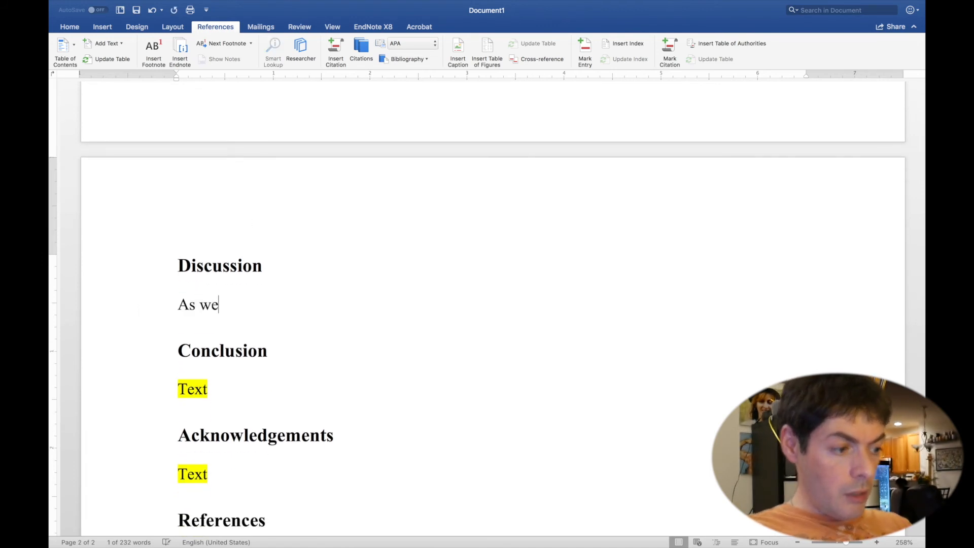
pyautogui.write(' can see fro')
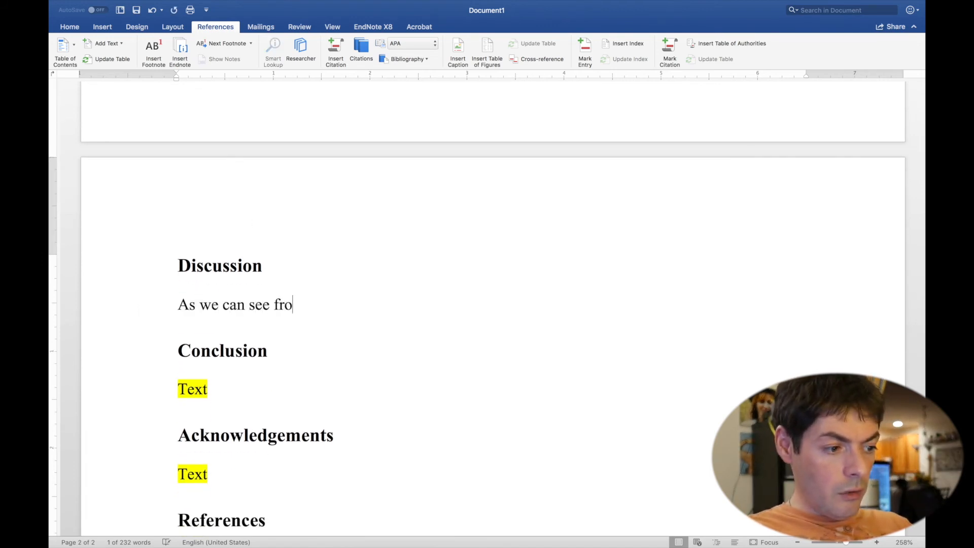
pyautogui.write('m')
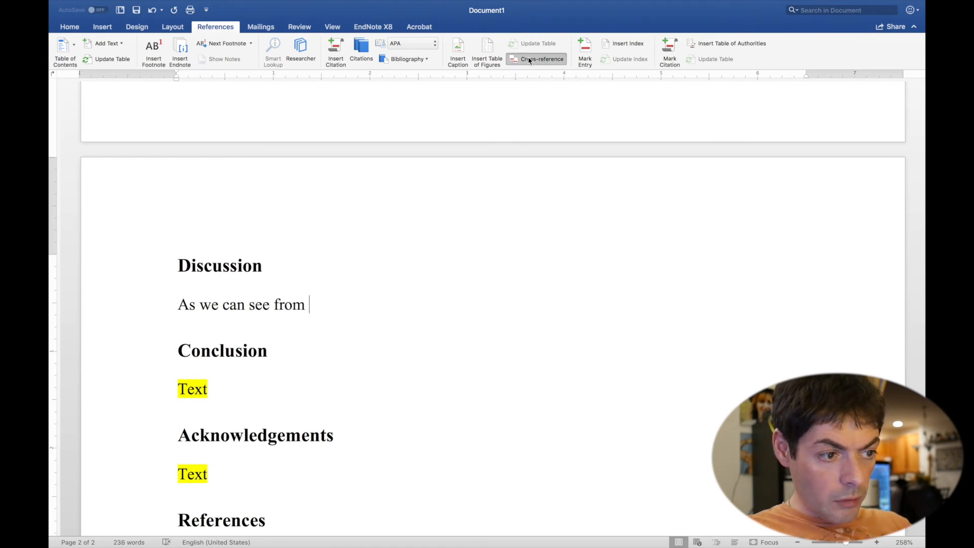
pyautogui.click(529, 59)
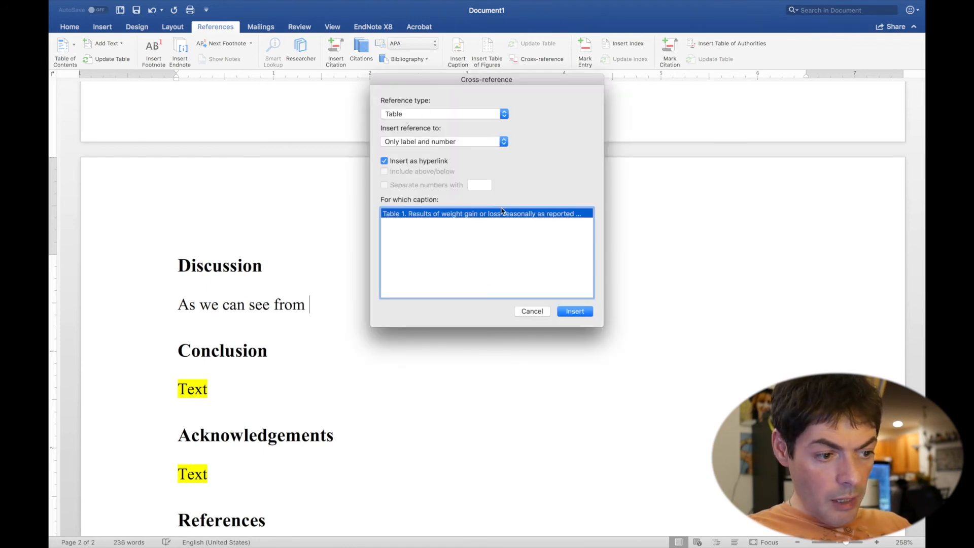
pyautogui.click(575, 311)
pyautogui.click(532, 311)
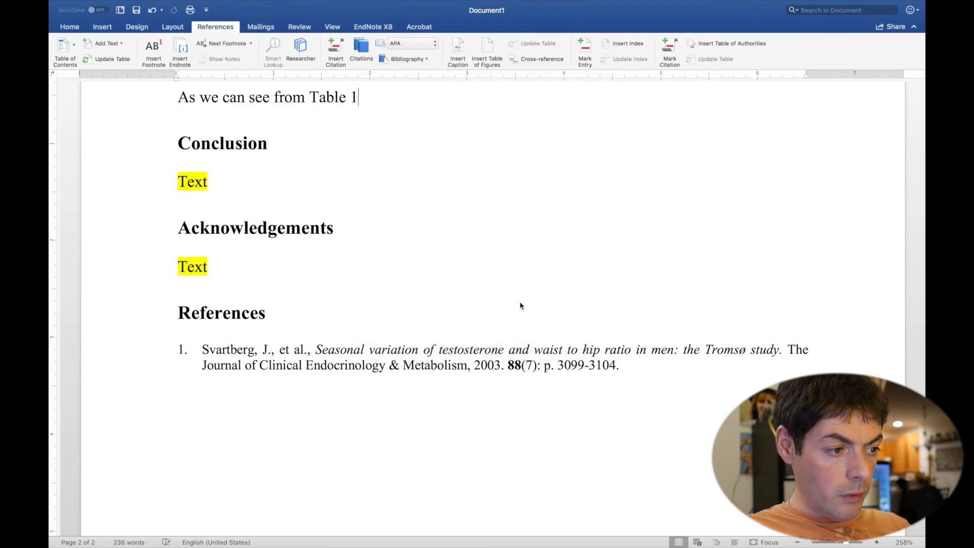
pyautogui.scroll(3, 589, 129)
# Continue with ', our subject reported weight gain 100% of the time' and delete the abandoned follow-up
pyautogui.write(', ')
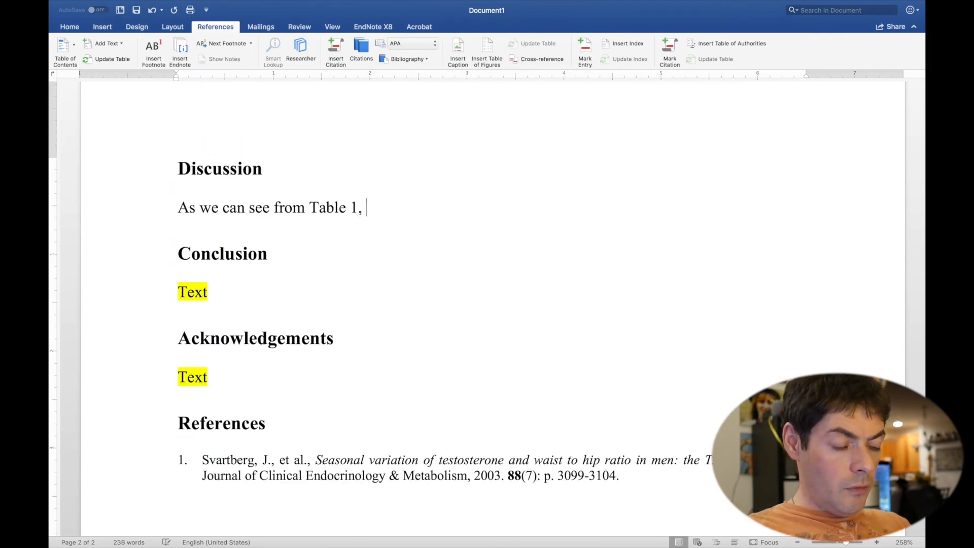
pyautogui.write('our ')
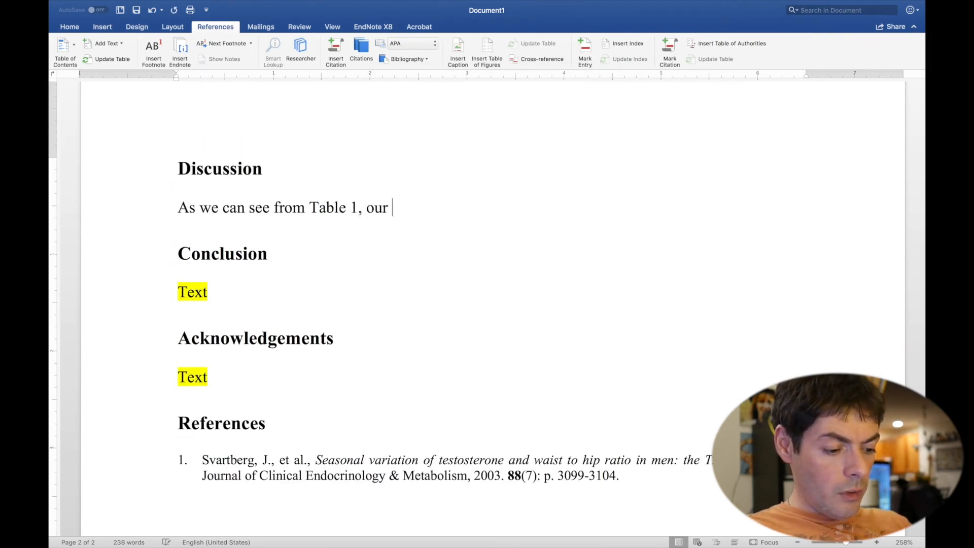
pyautogui.write('subject re')
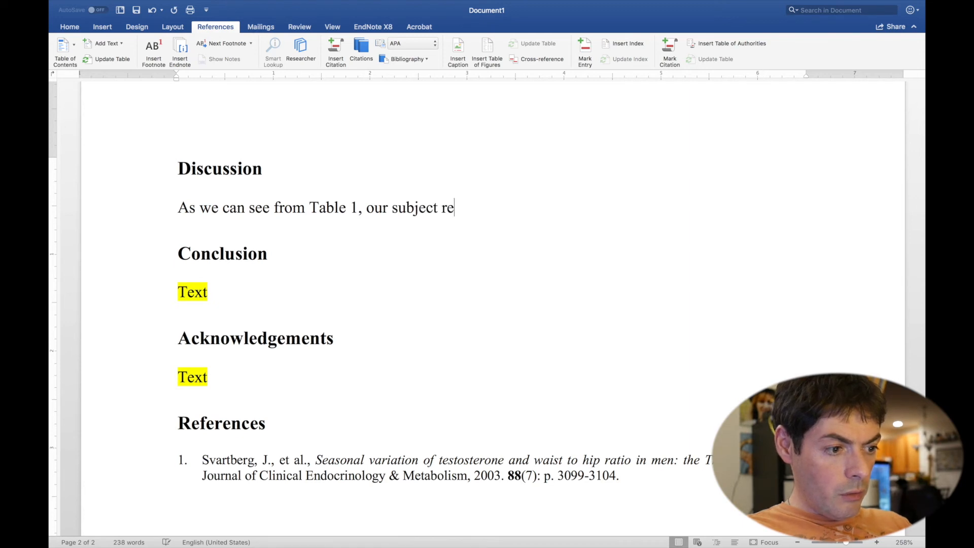
pyautogui.write('ported ')
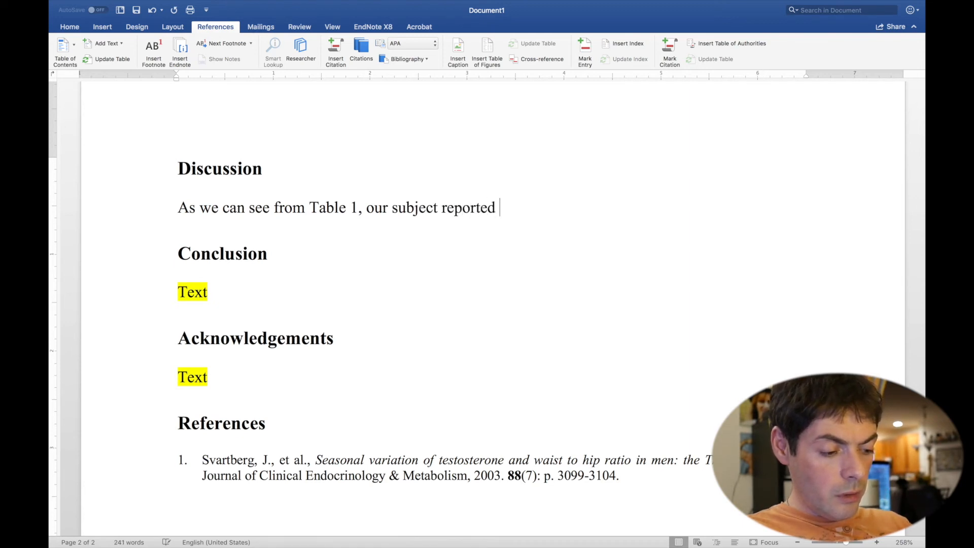
pyautogui.write('weight gain ')
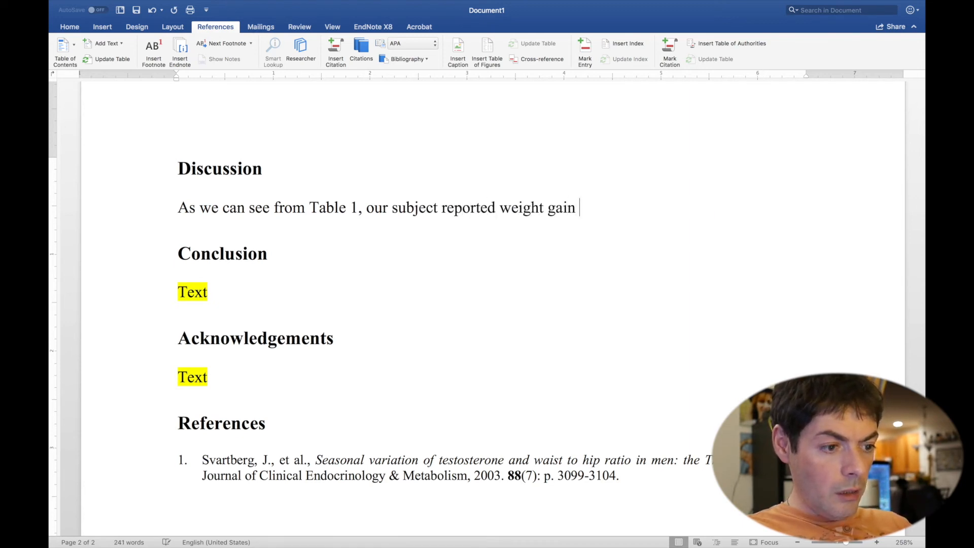
pyautogui.write('100% ')
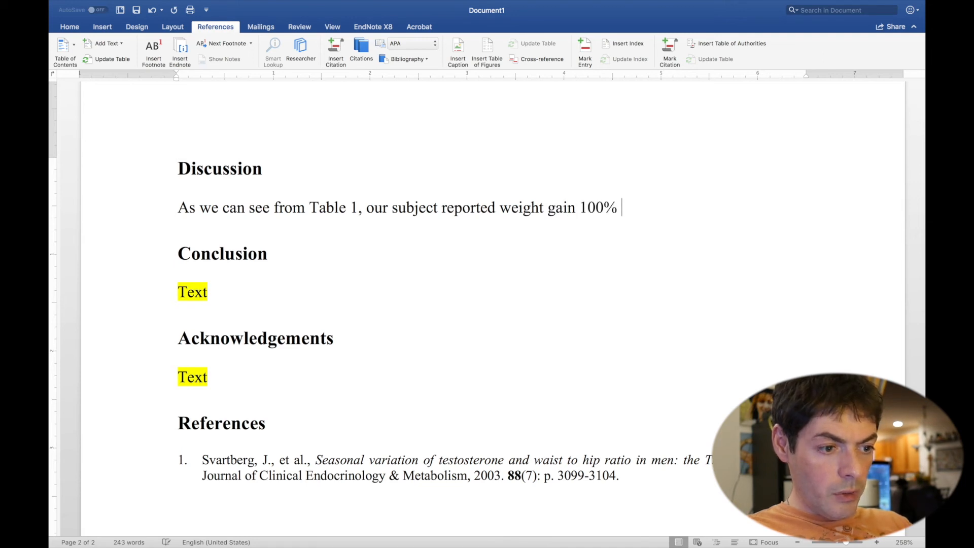
pyautogui.write('of the time ')
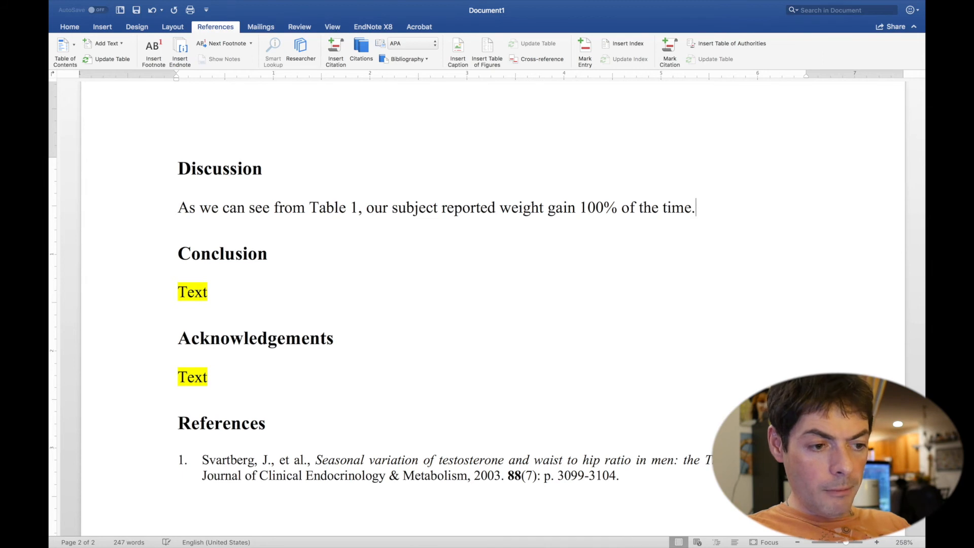
pyautogui.write(' Thu')
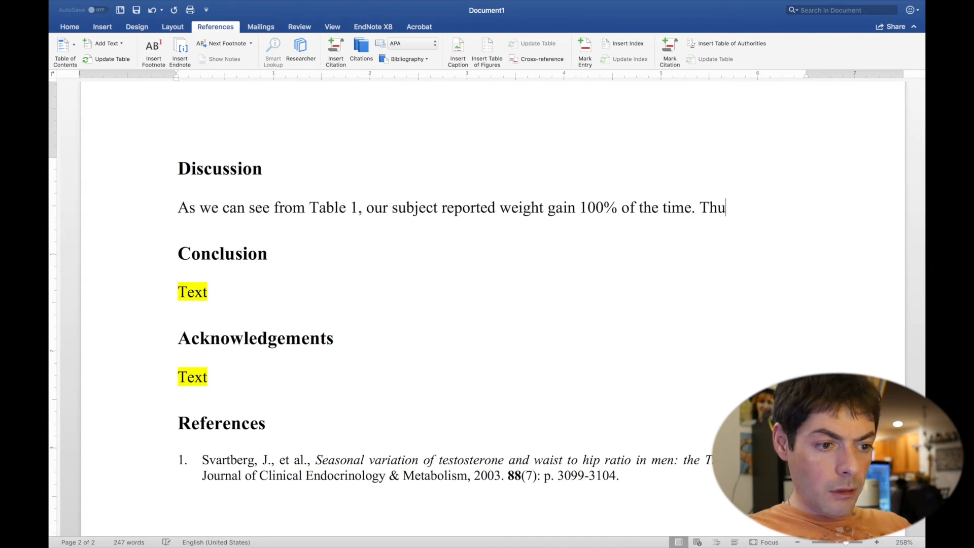
pyautogui.write(', s, contra')
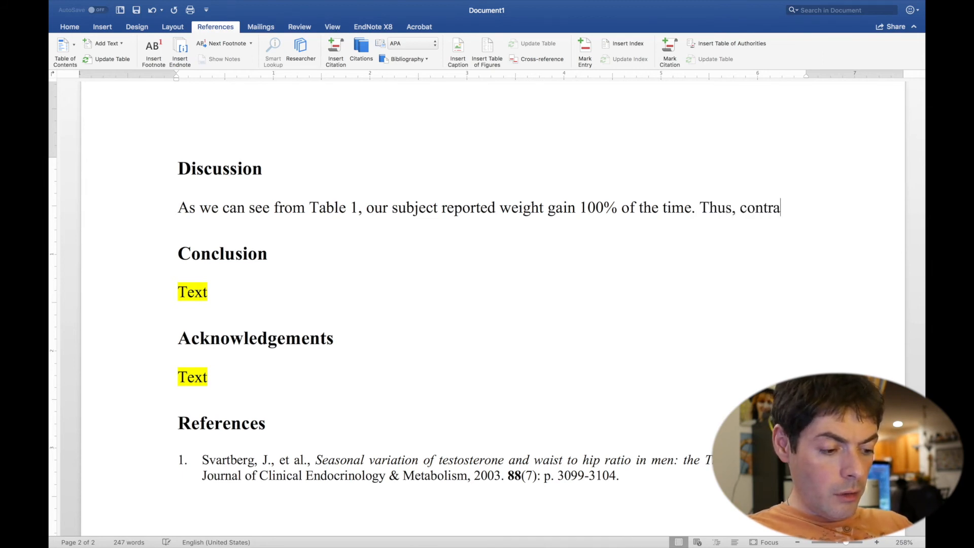
pyautogui.write('ry to s')
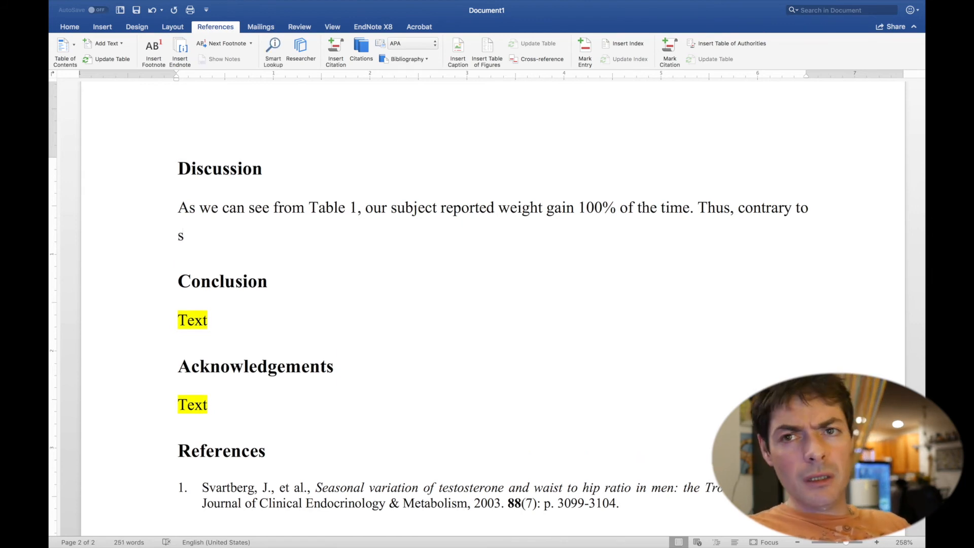
pyautogui.press('BackSpace')
pyautogui.press('BackSpace')
pyautogui.press('BackSpace')
pyautogui.press('BackSpace')
pyautogui.press('BackSpace')
pyautogui.press('BackSpace')
pyautogui.press('BackSpace')
pyautogui.press('BackSpace')
pyautogui.press('BackSpace')
pyautogui.press('BackSpace')
pyautogui.press('BackSpace')
pyautogui.press('BackSpace')
pyautogui.press('BackSpace')
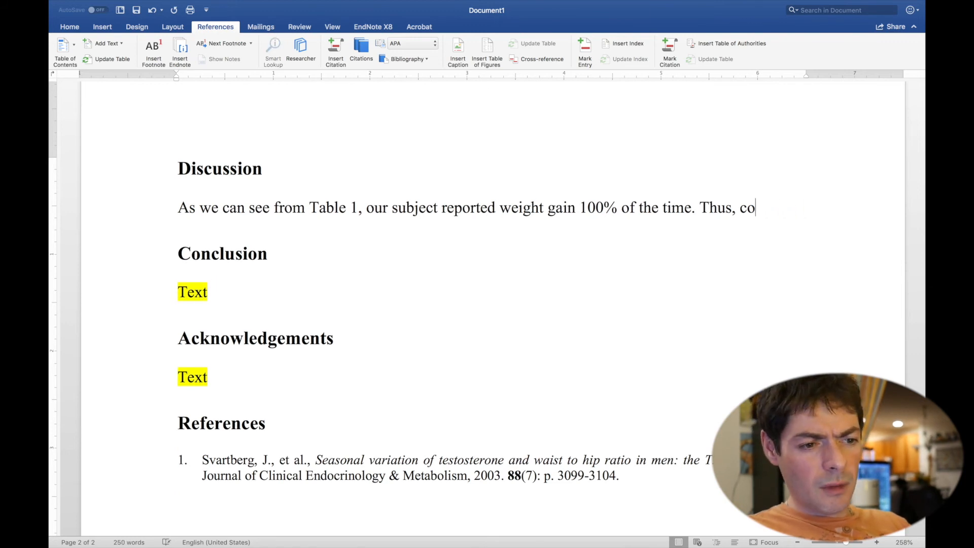
pyautogui.write('we can a')
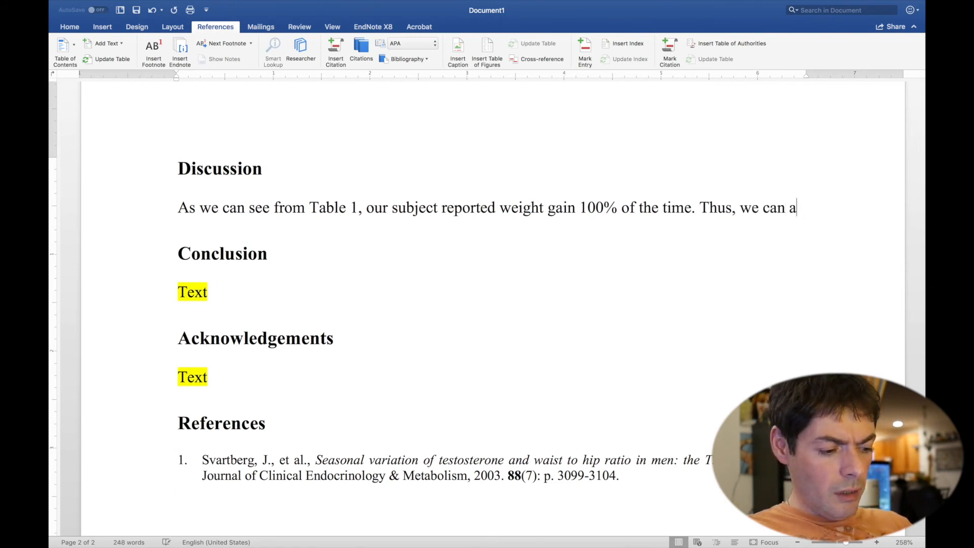
pyautogui.write('ssume')
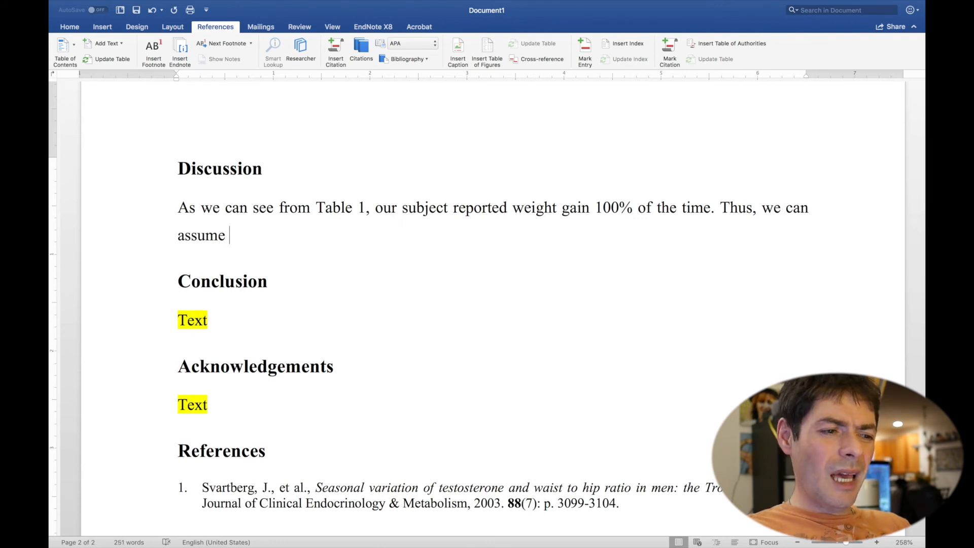
pyautogui.press('BackSpace')
pyautogui.press('BackSpace')
pyautogui.press('BackSpace')
pyautogui.press('BackSpace')
pyautogui.press('BackSpace')
pyautogui.press('BackSpace')
pyautogui.press('BackSpace')
pyautogui.press('BackSpace')
pyautogui.press('BackSpace')
pyautogui.press('BackSpace')
pyautogui.press('BackSpace')
pyautogui.press('BackSpace')
pyautogui.press('BackSpace')
pyautogui.press('BackSpace')
pyautogui.press('BackSpace')
pyautogui.press('BackSpace')
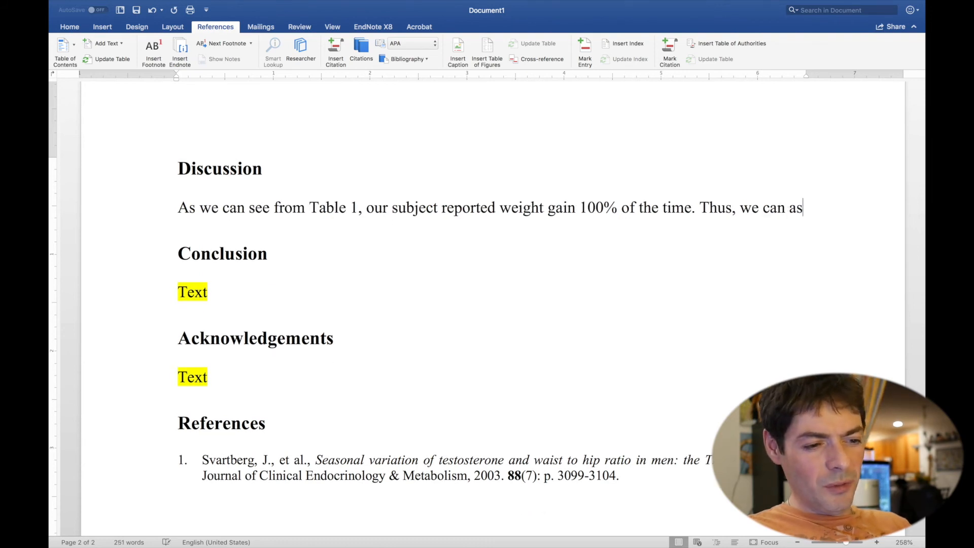
pyautogui.press('BackSpace')
pyautogui.press('BackSpace')
pyautogui.press('BackSpace')
pyautogui.press('BackSpace')
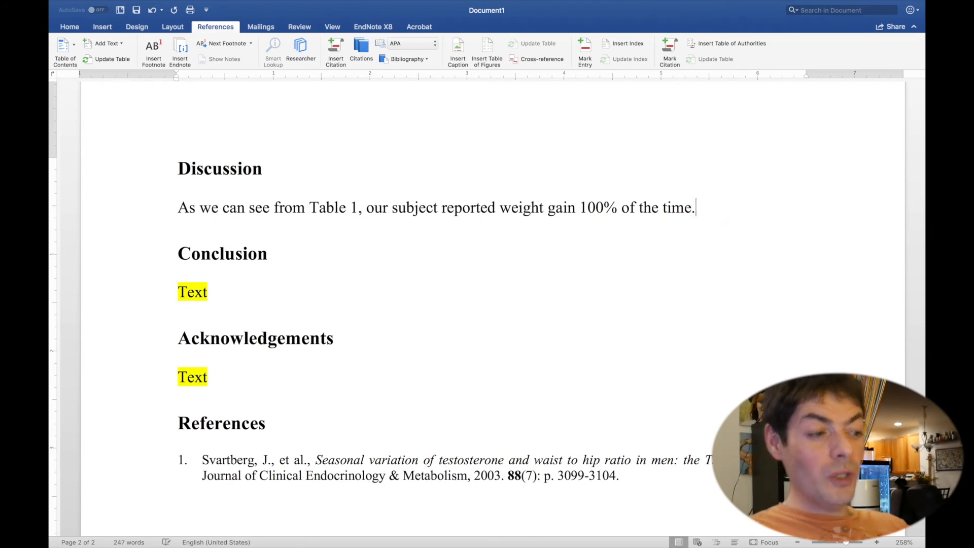
# Start the Conclusion: 'While we have observed our subject to gain weight every winter season, we cannot make any conclusions…'
pyautogui.click(130, 294)
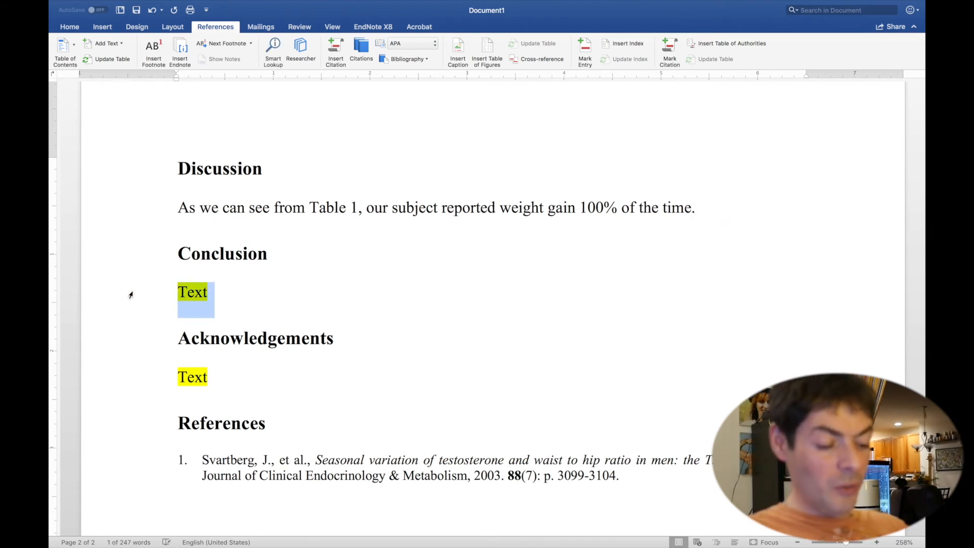
pyautogui.write('While we ')
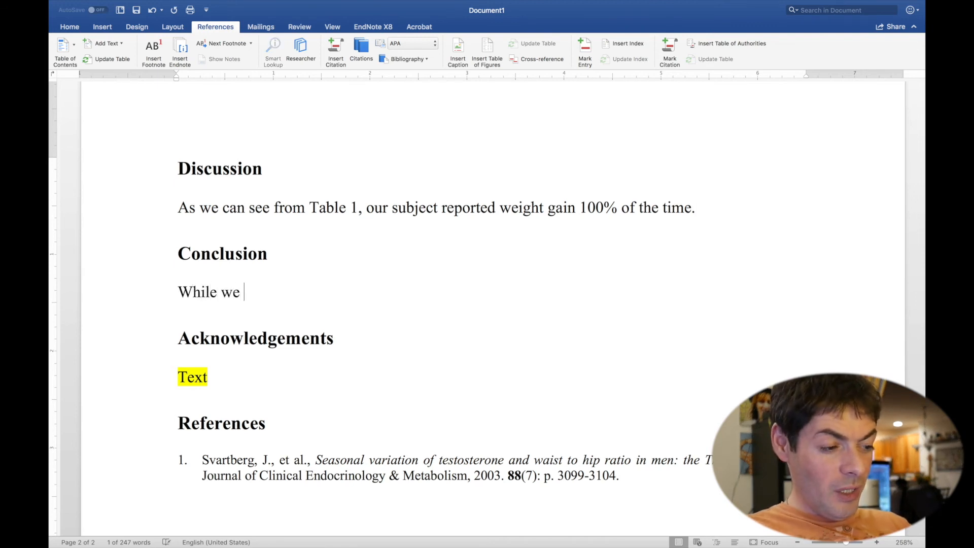
pyautogui.write('have obs')
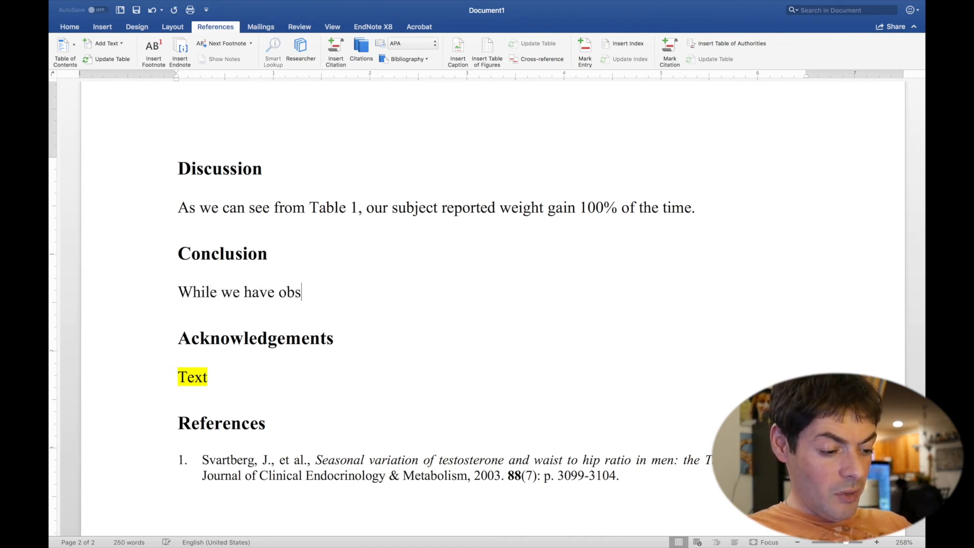
pyautogui.write('erved out')
pyautogui.press('BackSpace')
pyautogui.write('r ')
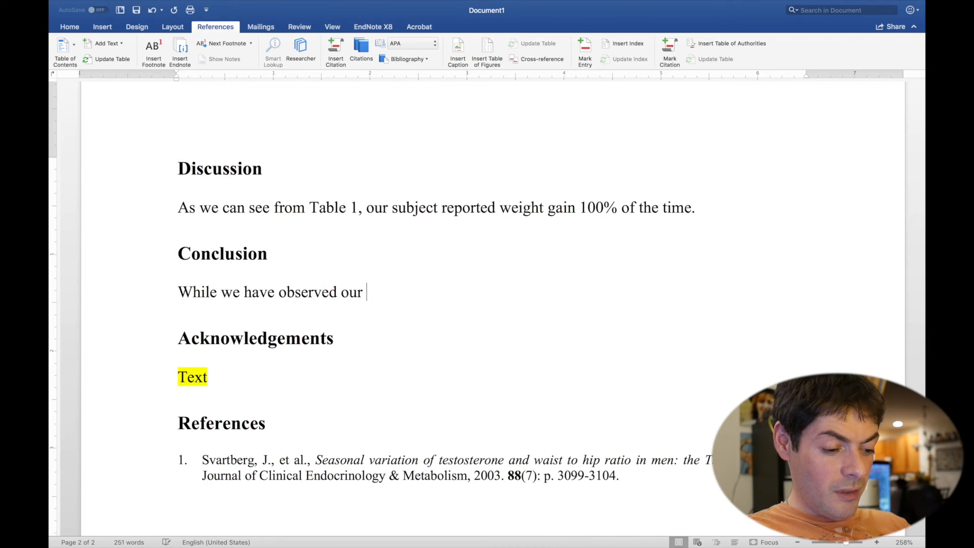
pyautogui.write('subject to')
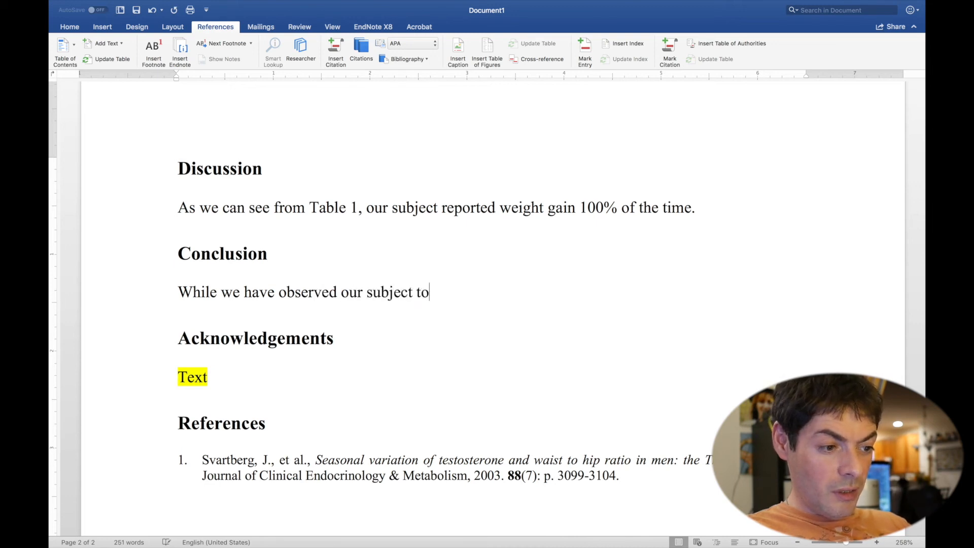
pyautogui.write(' gain weight ew')
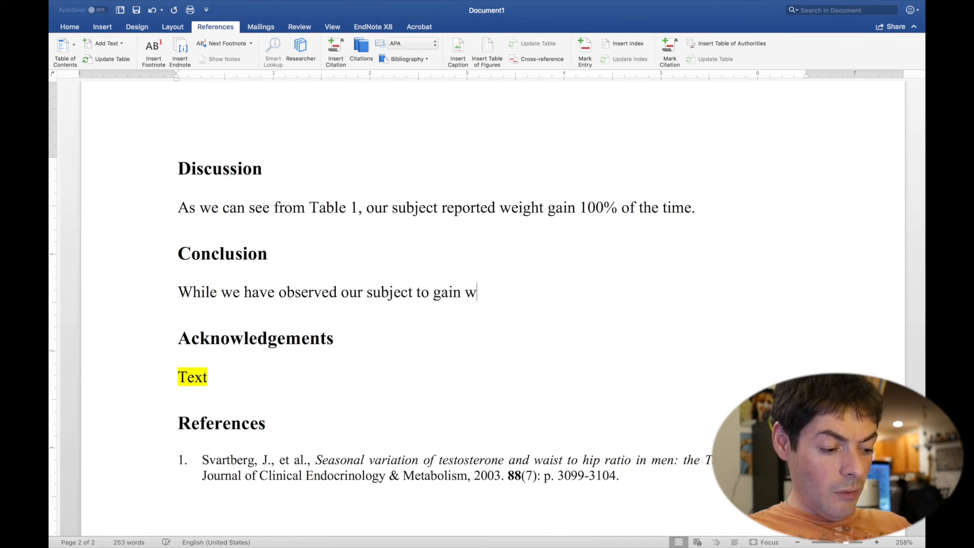
pyautogui.press('BackSpace')
pyautogui.press('BackSpace')
pyautogui.write('every ')
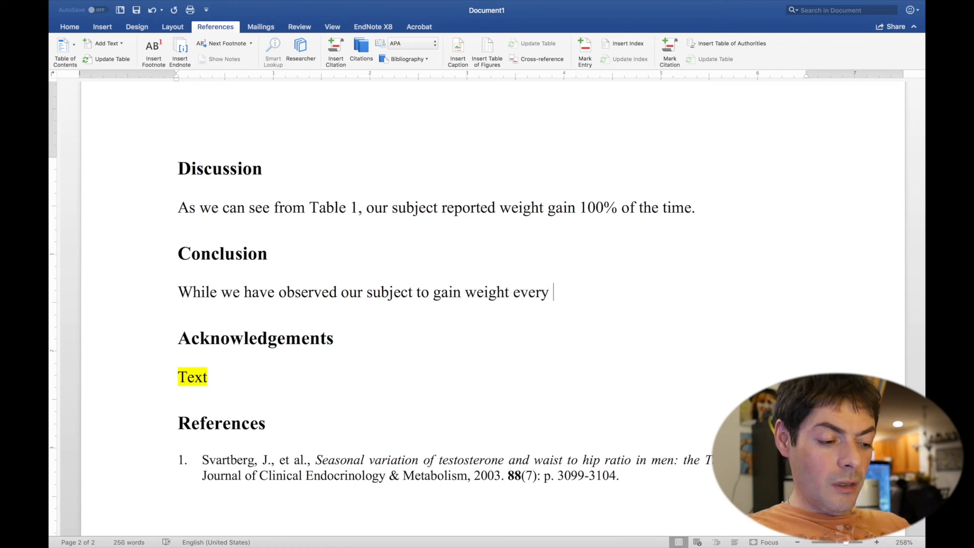
pyautogui.write('winter sea')
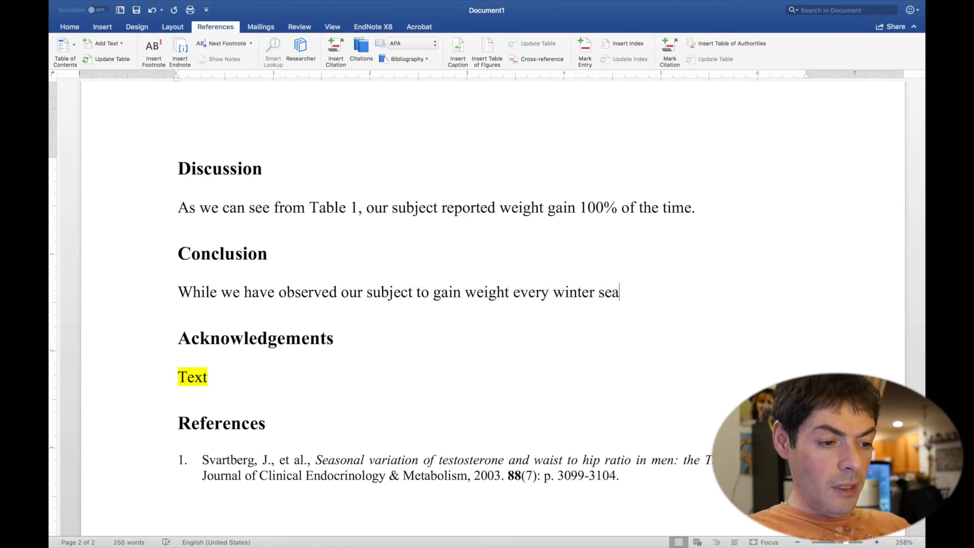
pyautogui.write('son, we cannot ')
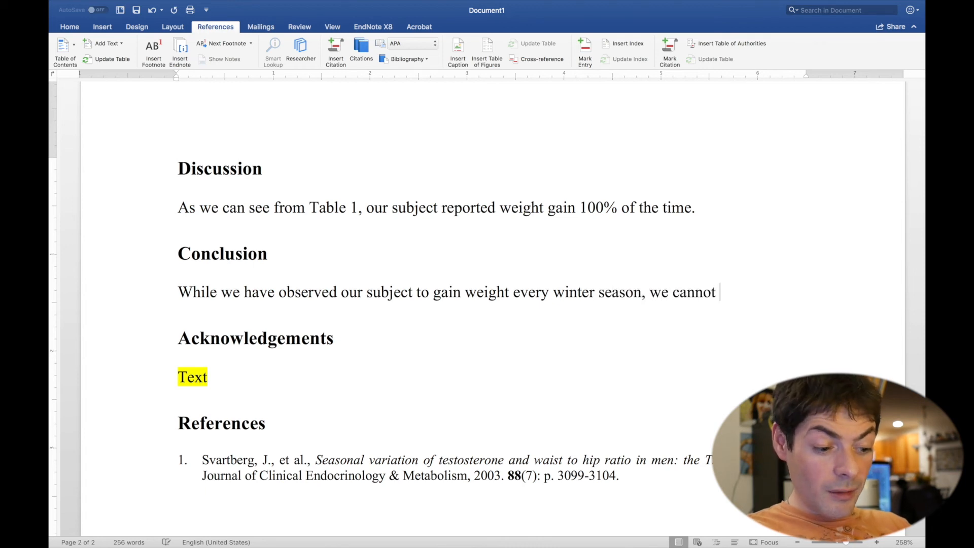
pyautogui.write('make ant')
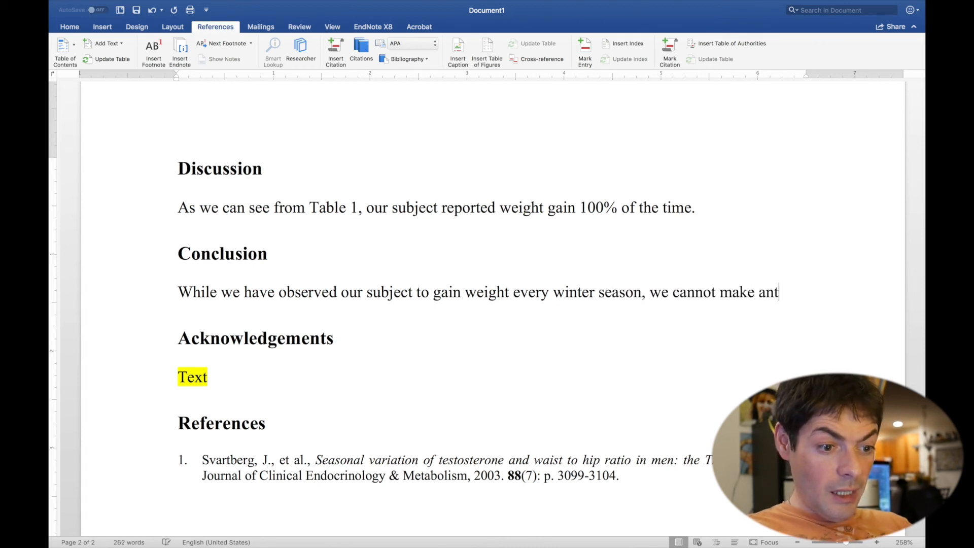
pyautogui.press('BackSpace')
pyautogui.write('y co')
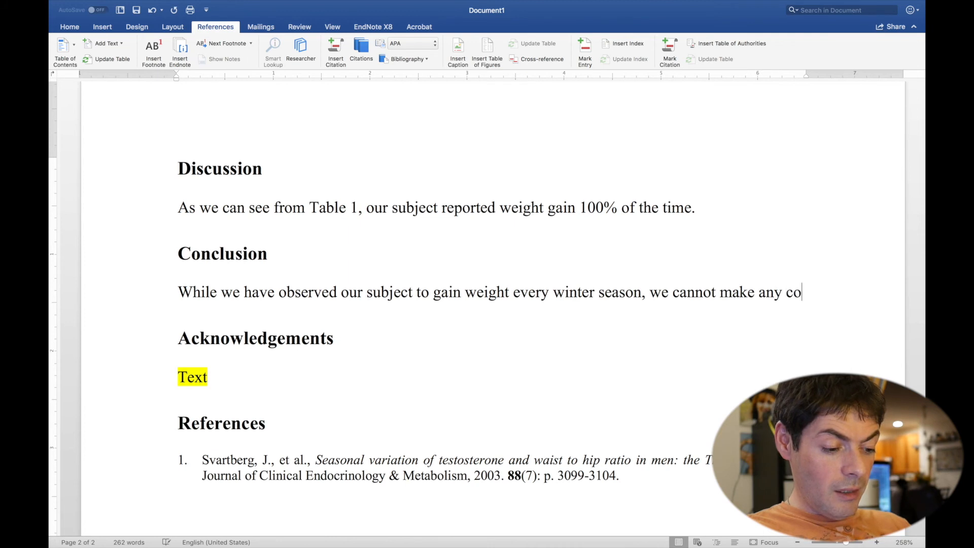
pyautogui.write('nclusions f')
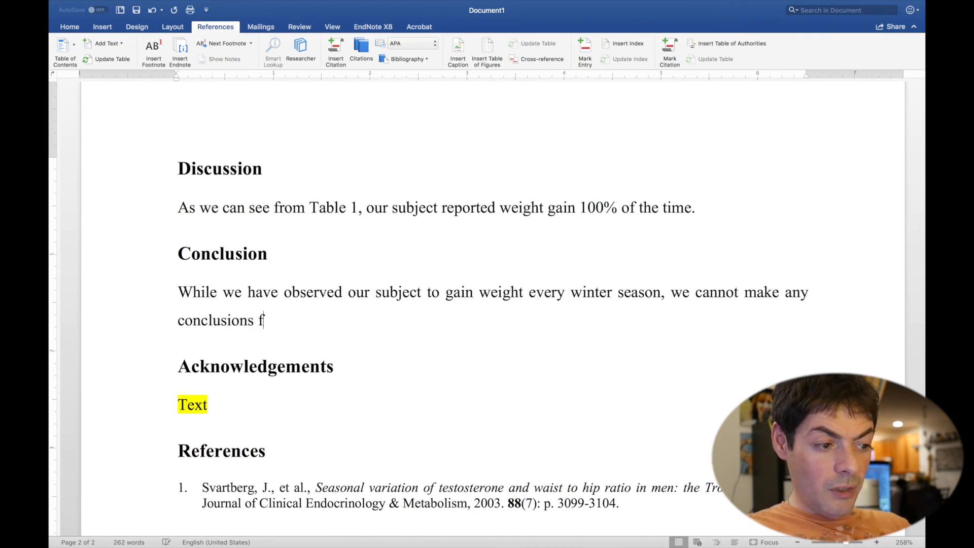
pyautogui.write('rom this ')
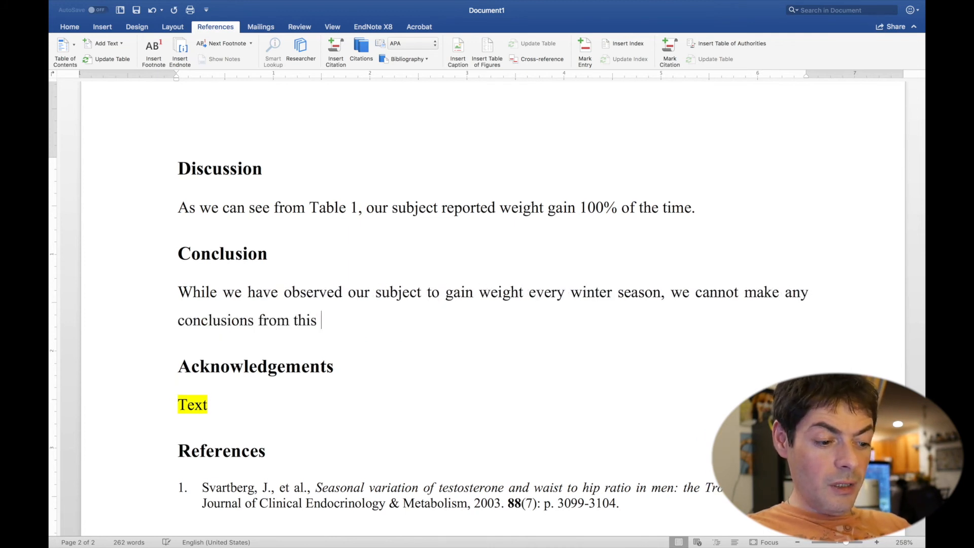
pyautogui.write('study as ')
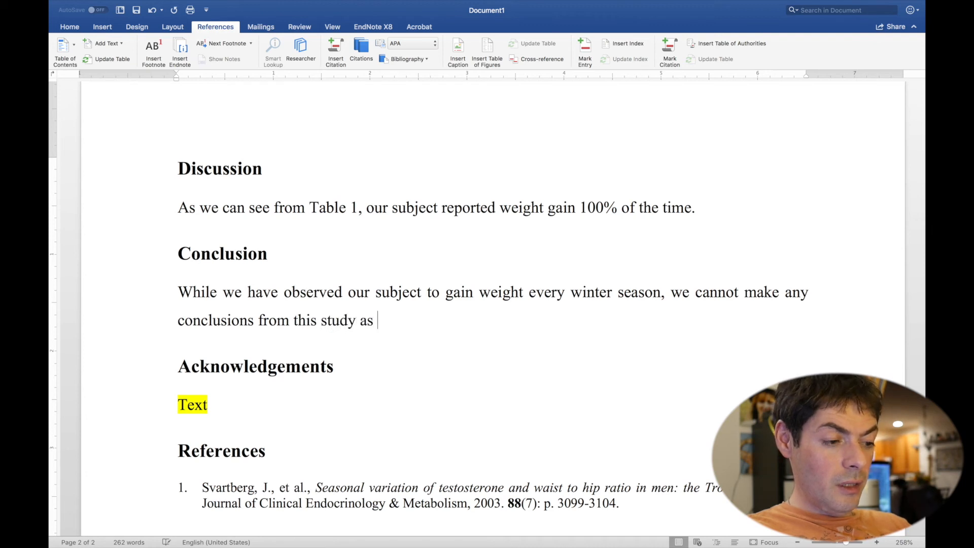
pyautogui.write('it was 1) ')
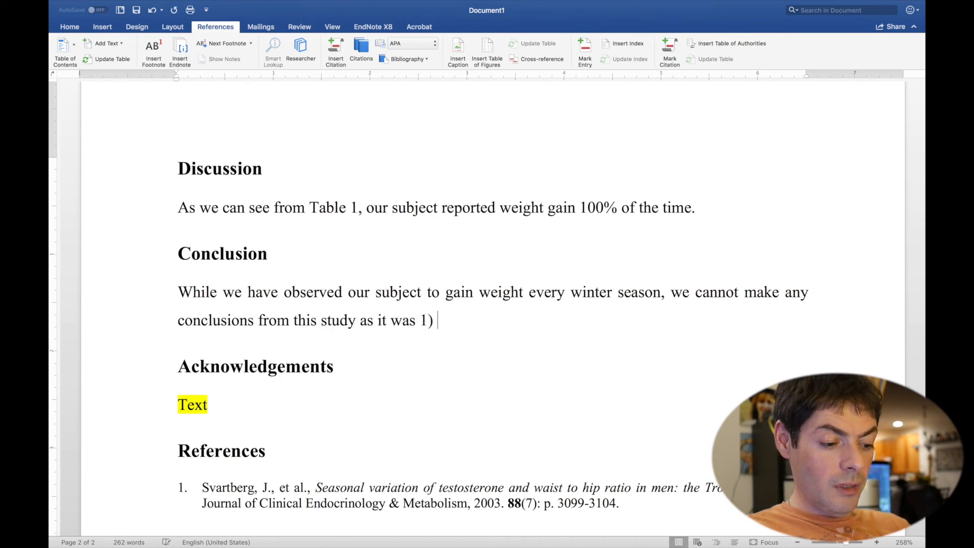
pyautogui.write('highly sub')
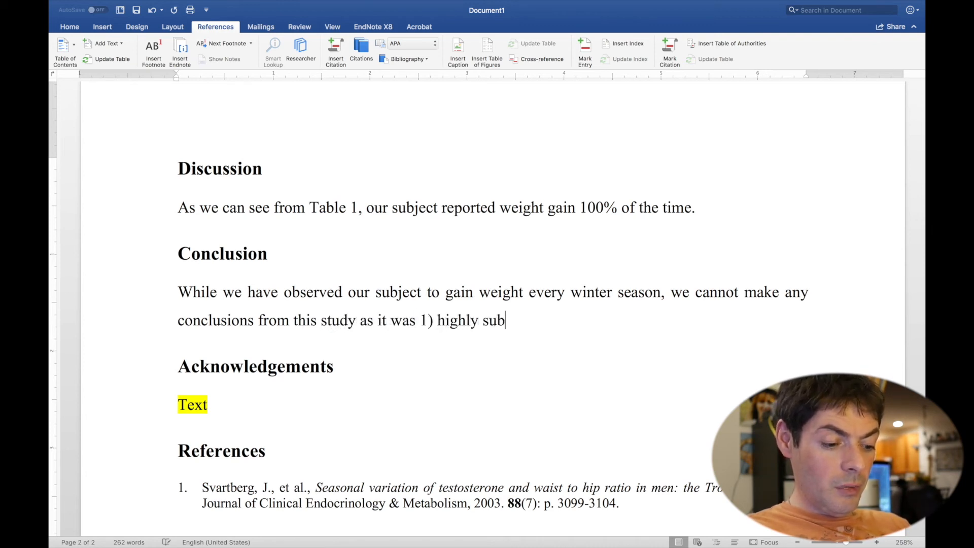
pyautogui.write('jective and s')
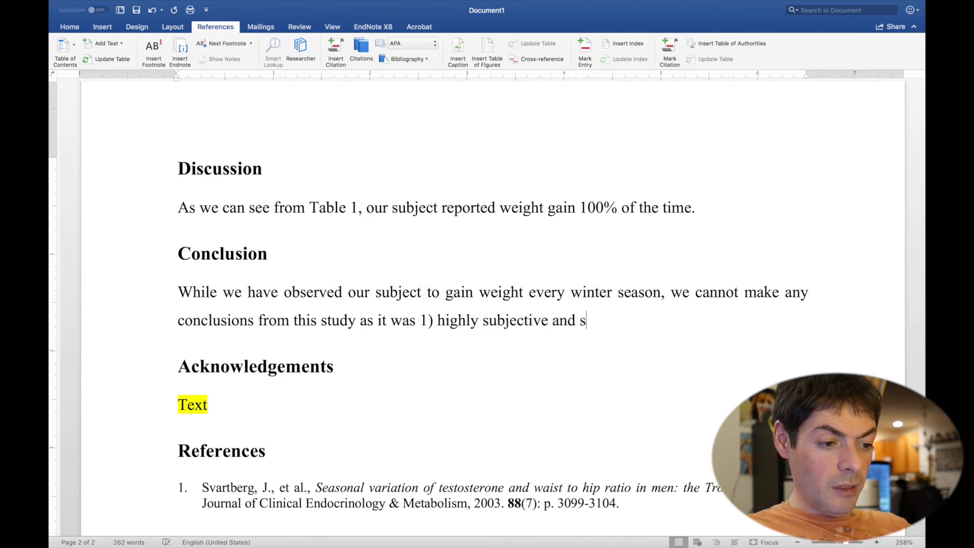
pyautogui.write('elf-re')
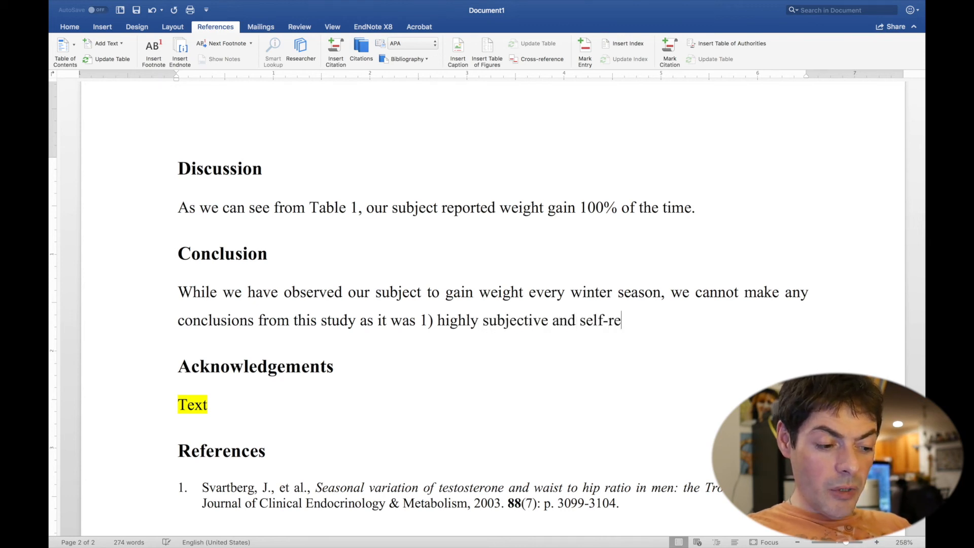
pyautogui.write('ported study')
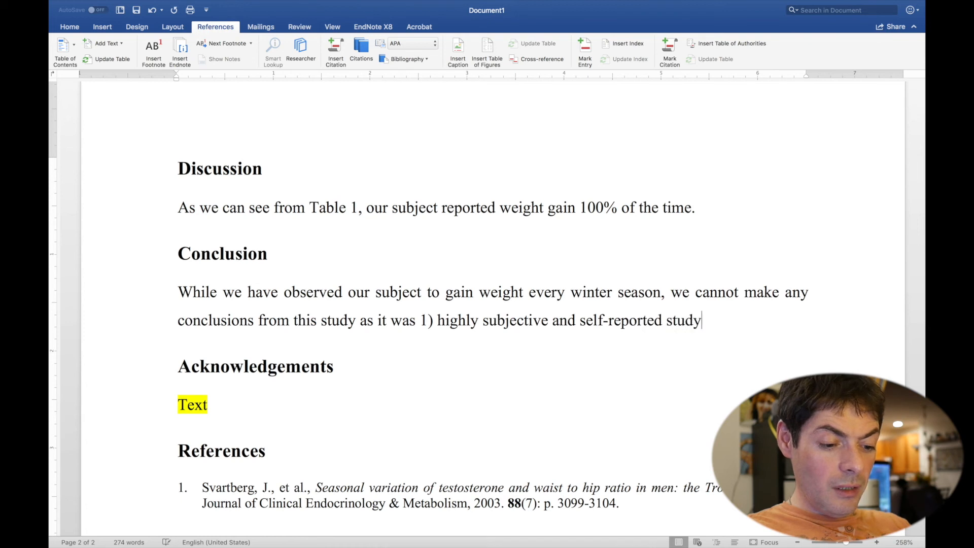
pyautogui.write('; and 2) ')
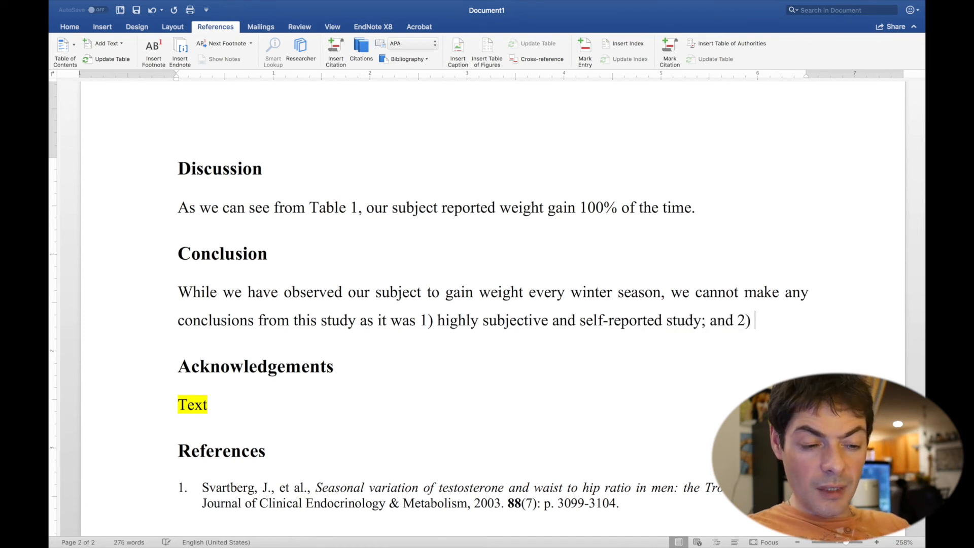
pyautogui.write('the nu')
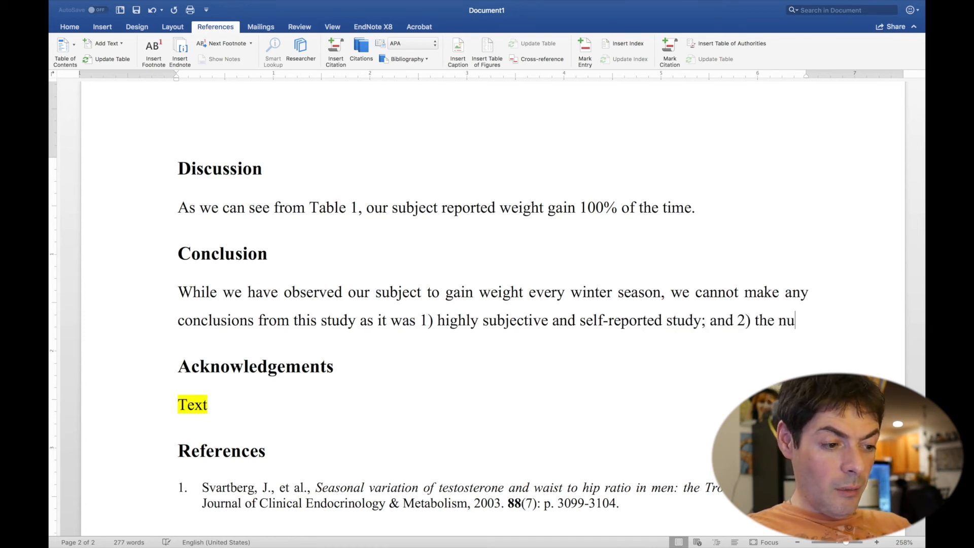
pyautogui.write('mber of sub')
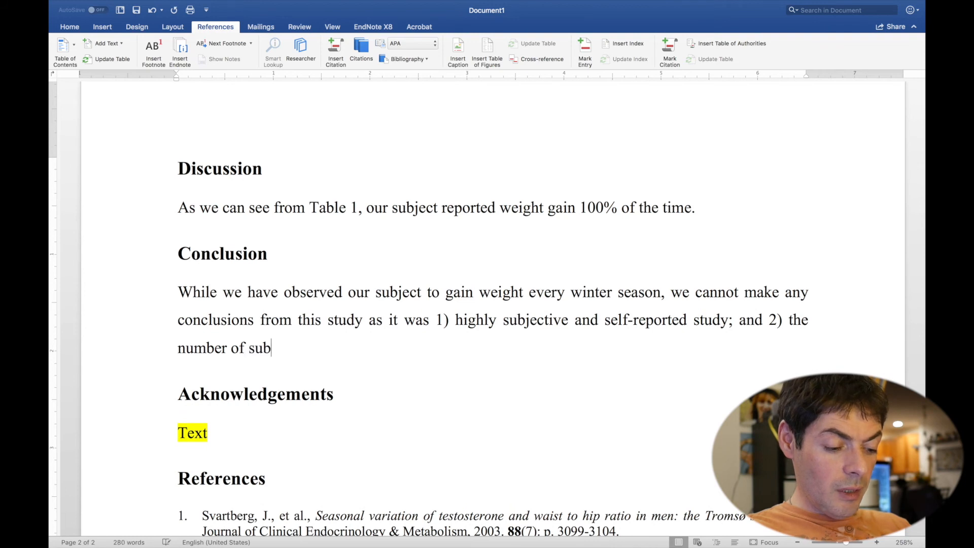
pyautogui.write('jects employe')
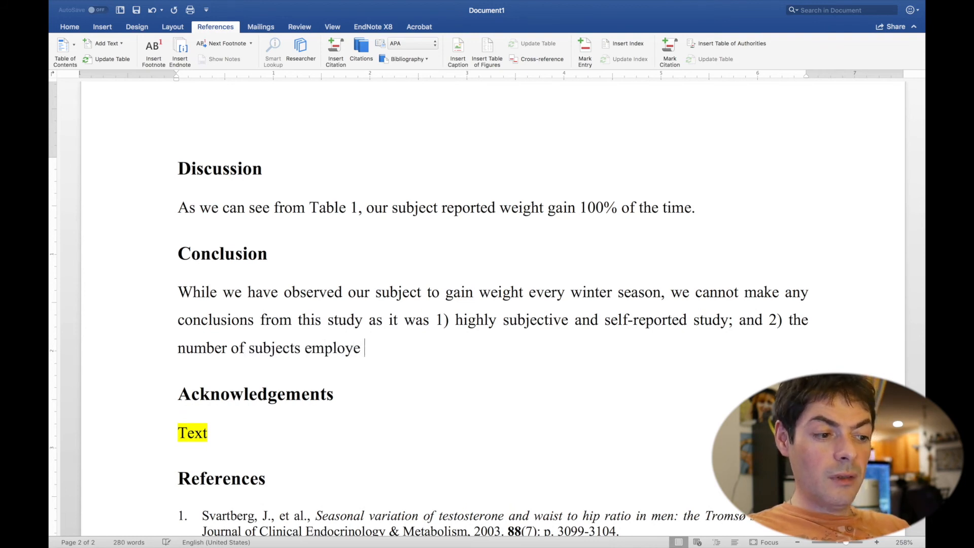
# Add that one subject is not sufficient to generate enough data for statistical analysis (reference not provided)
pyautogui.press('BackSpace')
pyautogui.write('d')
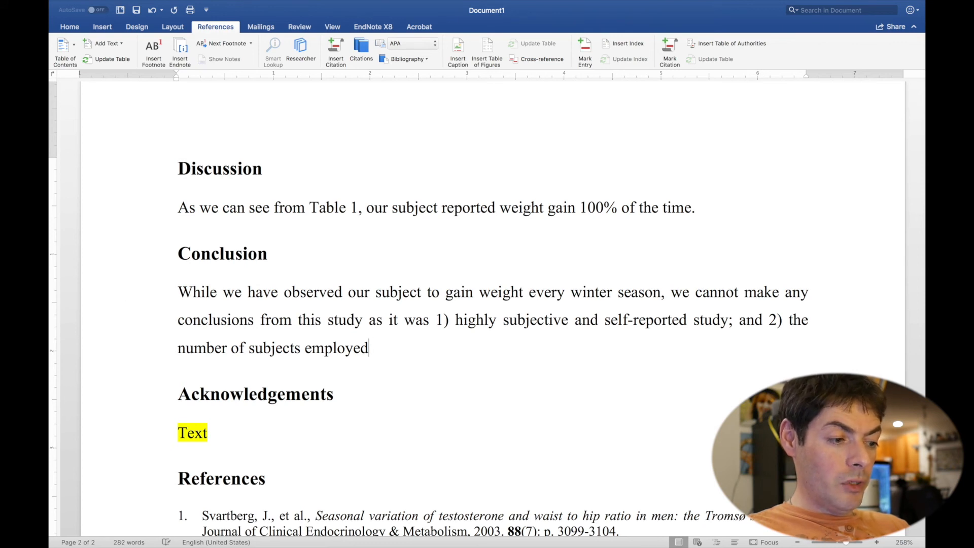
pyautogui.press('BackSpace')
pyautogui.press('BackSpace')
pyautogui.press('BackSpace')
pyautogui.press('BackSpace')
pyautogui.press('BackSpace')
pyautogui.press('BackSpace')
pyautogui.press('BackSpace')
pyautogui.press('BackSpace')
pyautogui.press('BackSpace')
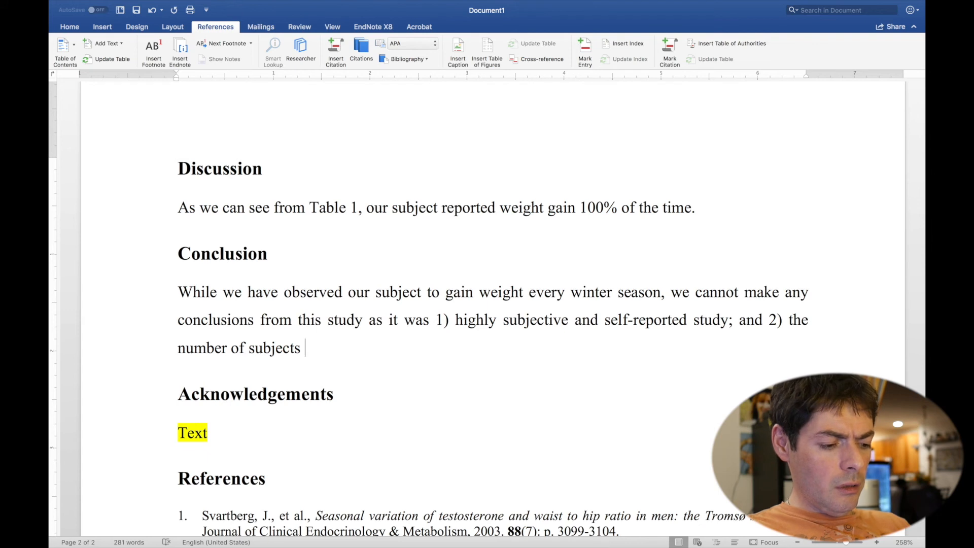
pyautogui.write('selected for')
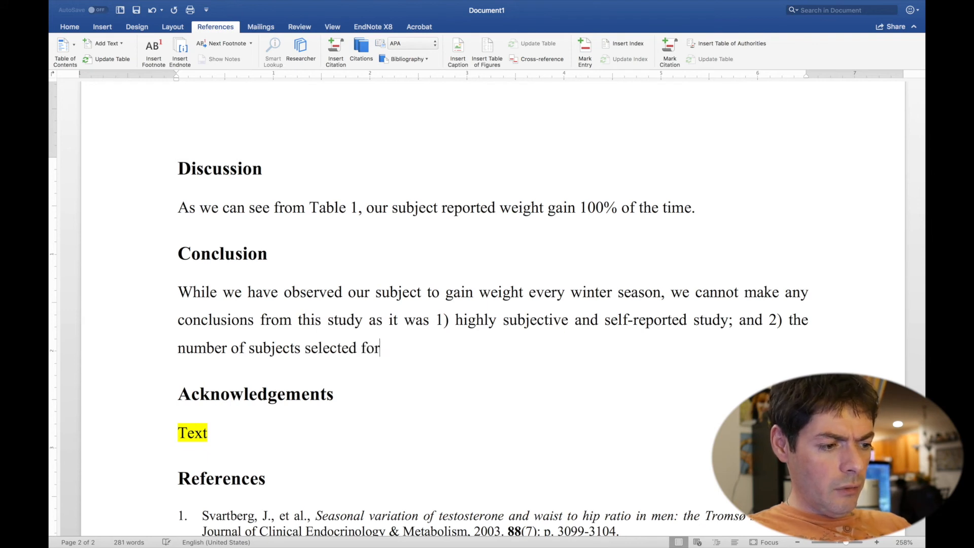
pyautogui.write(' the study is ')
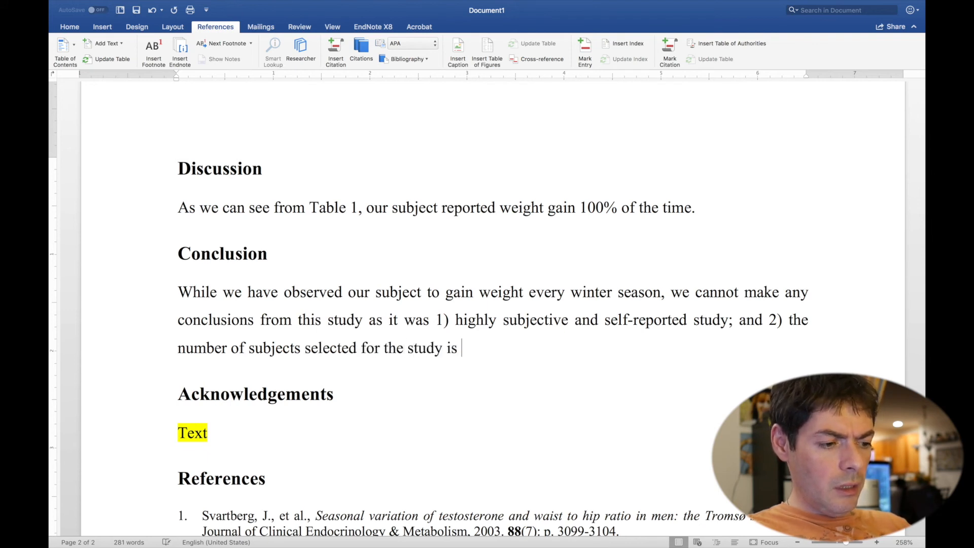
pyautogui.write('1')
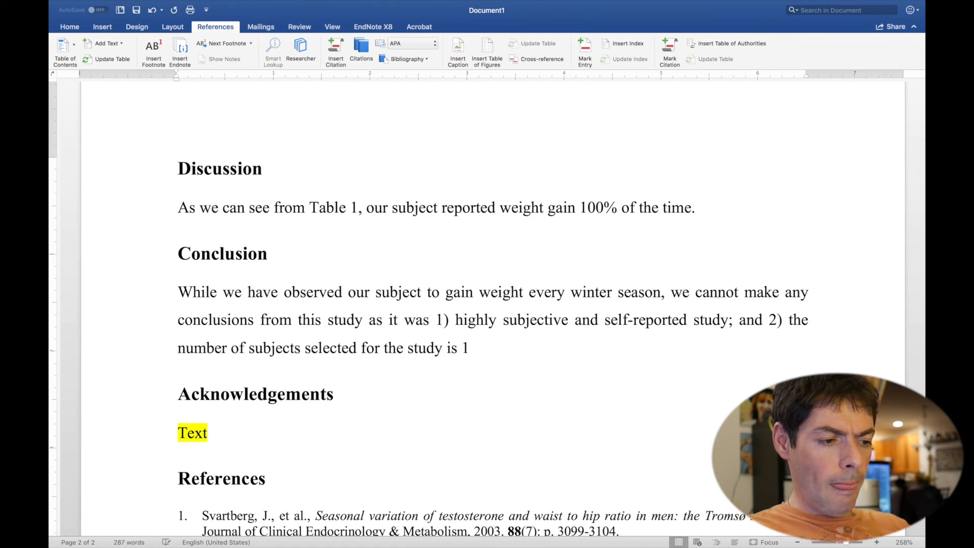
pyautogui.write(' an th')
pyautogui.press('BackSpace')
pyautogui.press('BackSpace')
pyautogui.press('BackSpace')
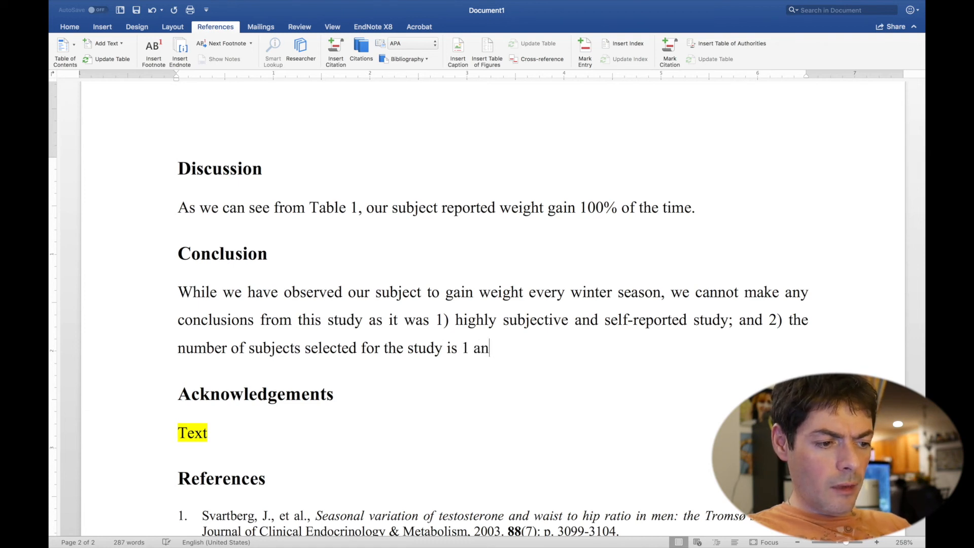
pyautogui.write('d that is not ')
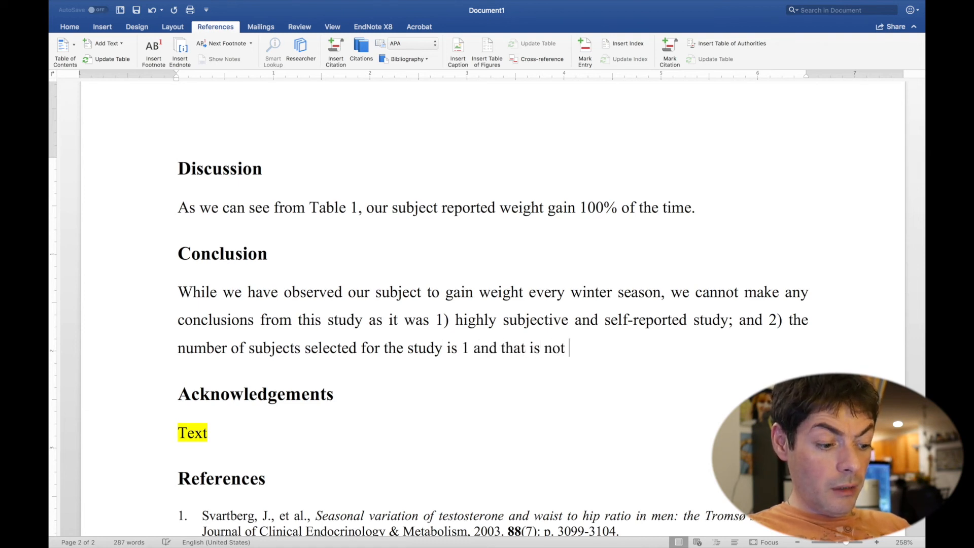
pyautogui.write('sufficient')
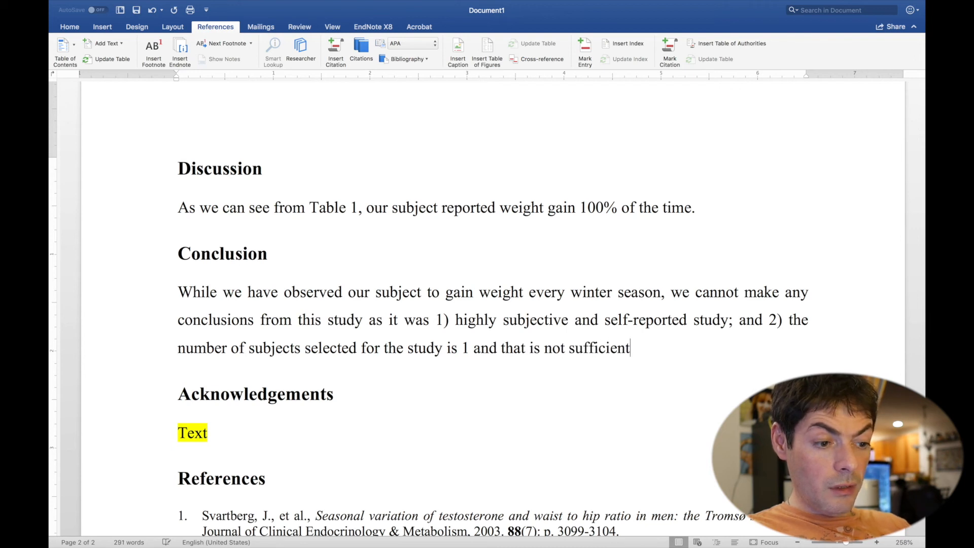
pyautogui.write(' to')
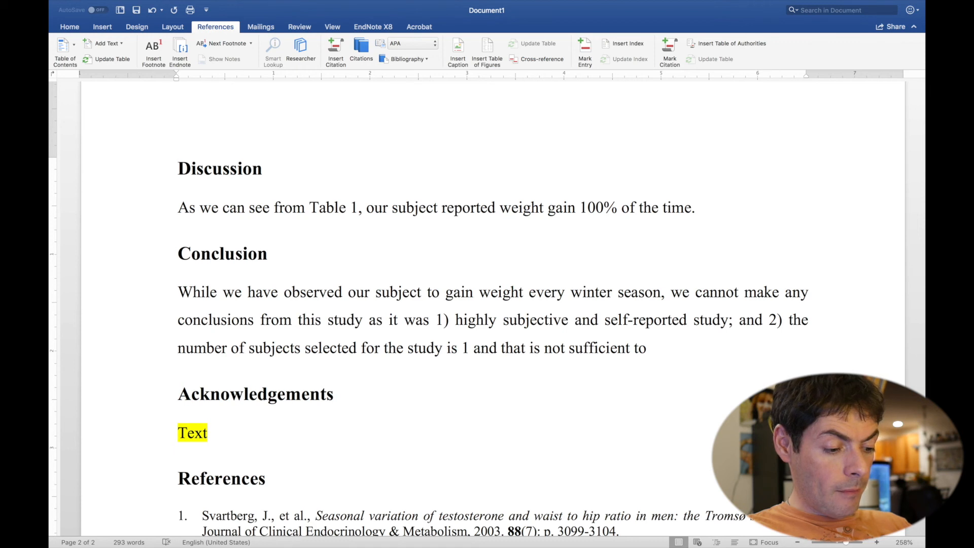
pyautogui.write('generate ')
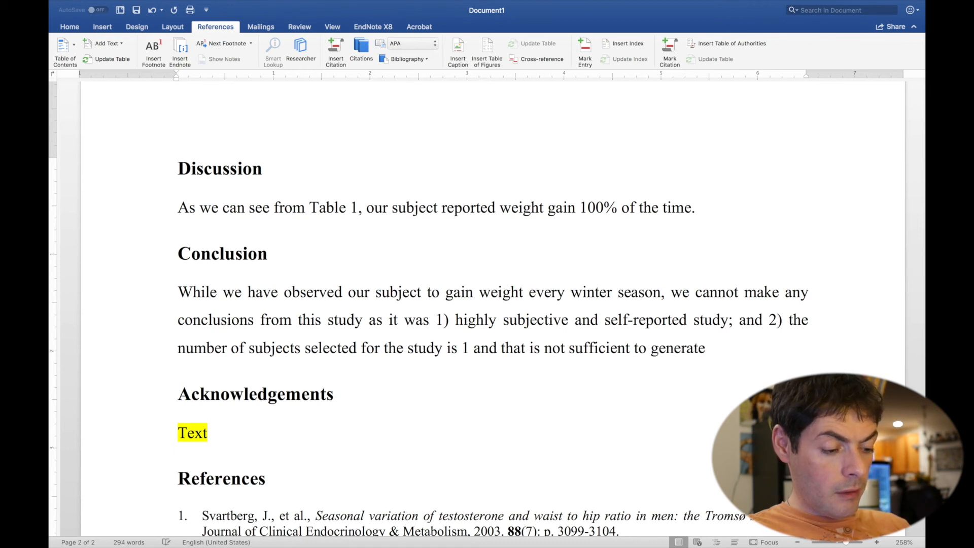
pyautogui.write('enough')
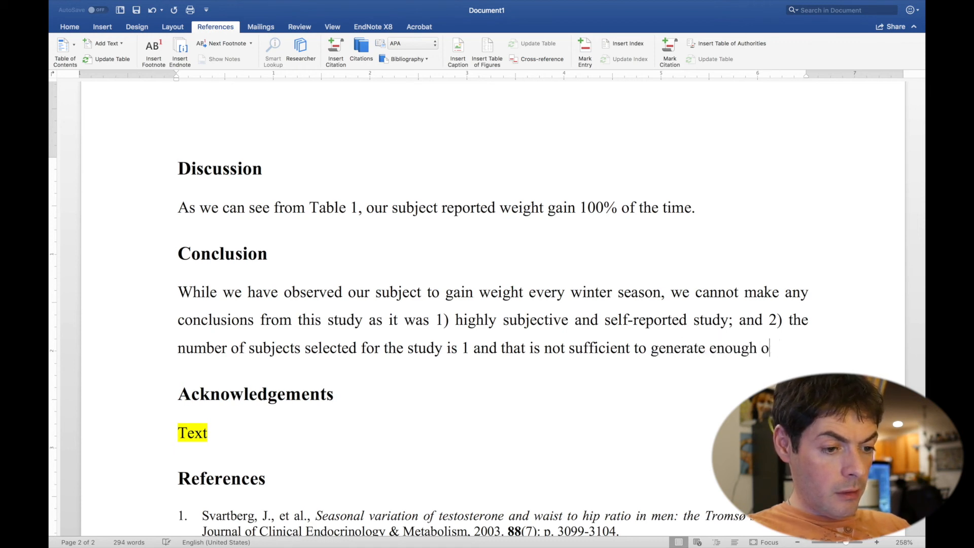
pyautogui.write(' data for ')
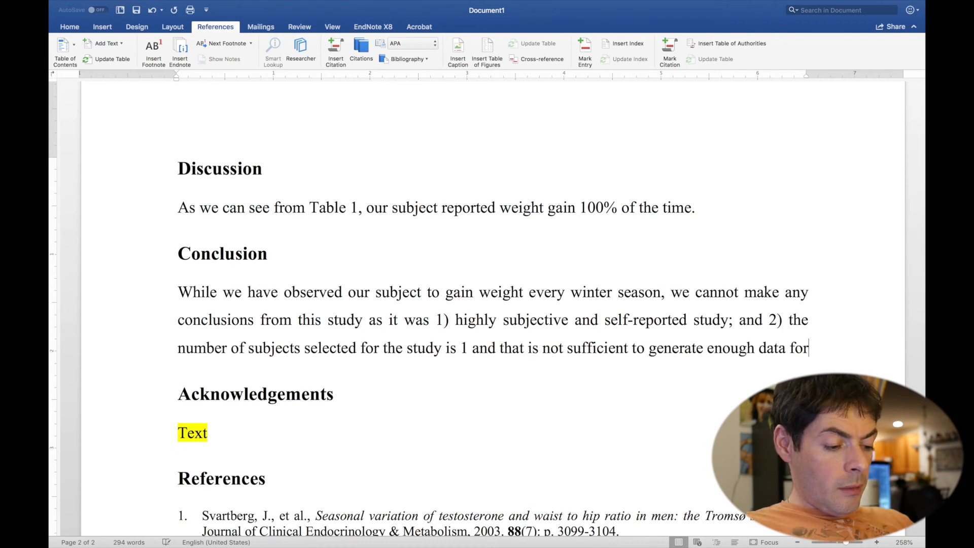
pyautogui.write('st')
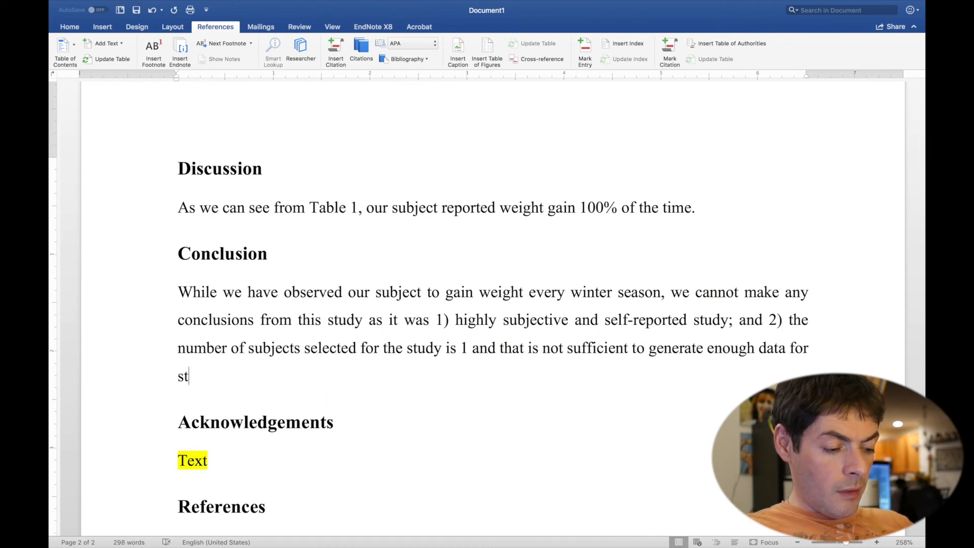
pyautogui.write('atistical ')
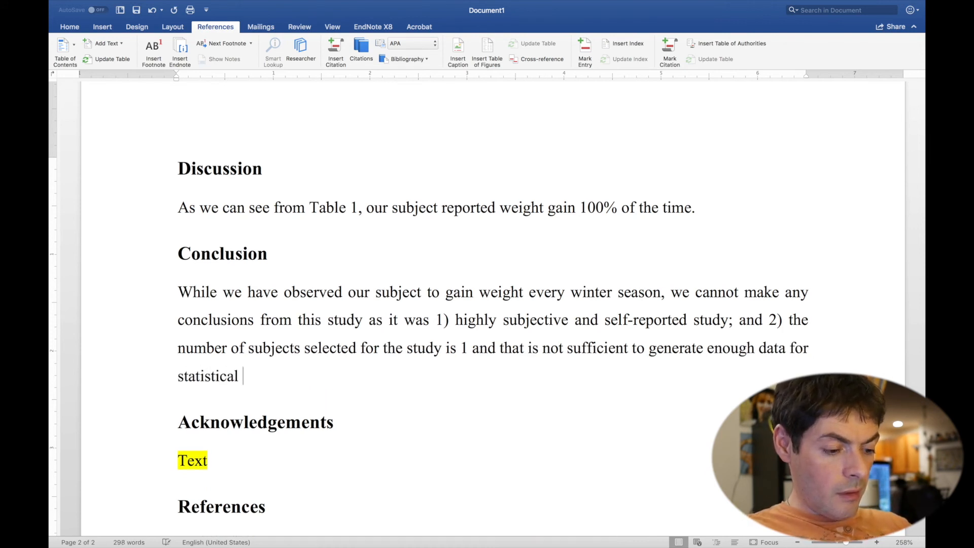
pyautogui.write('analysis (')
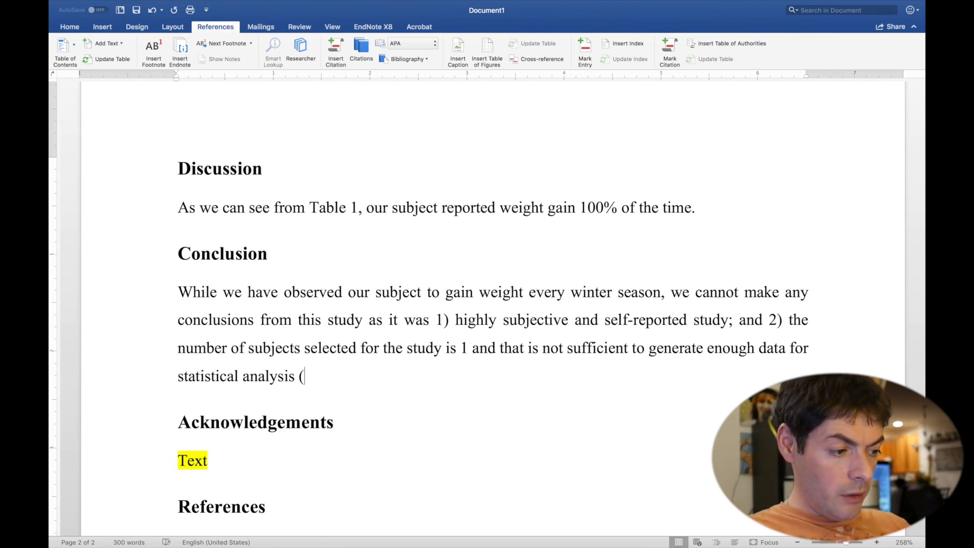
pyautogui.write('refere')
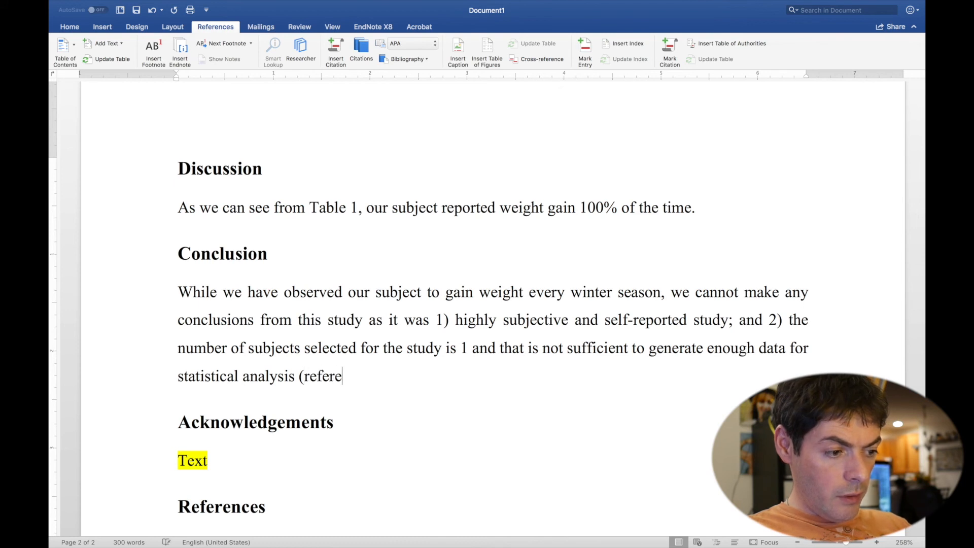
pyautogui.write('nce not ')
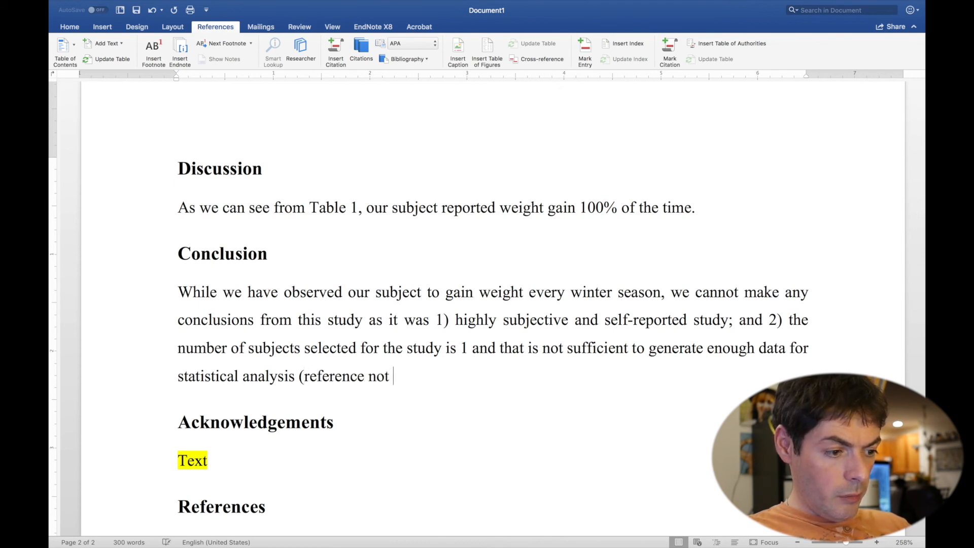
pyautogui.write('provided).')
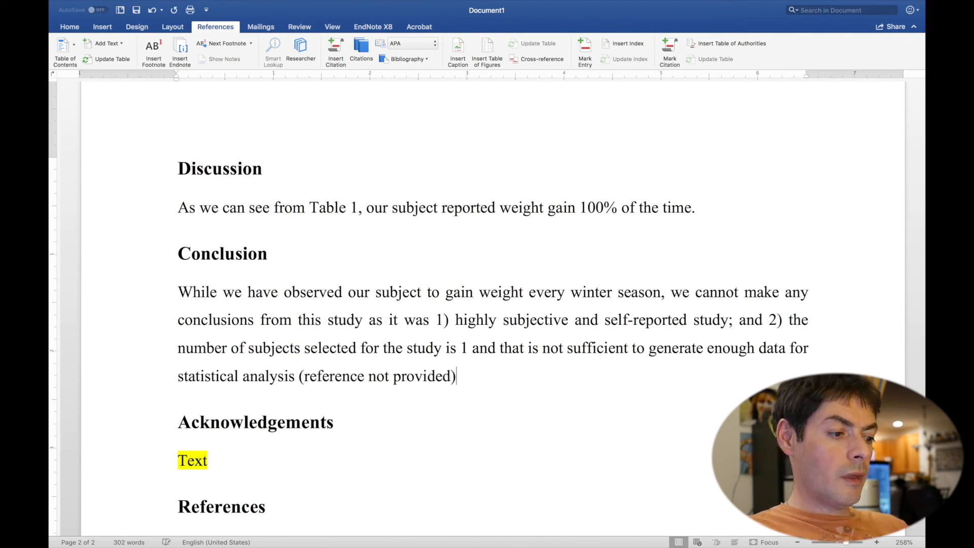
pyautogui.scroll(-3, 142, 225)
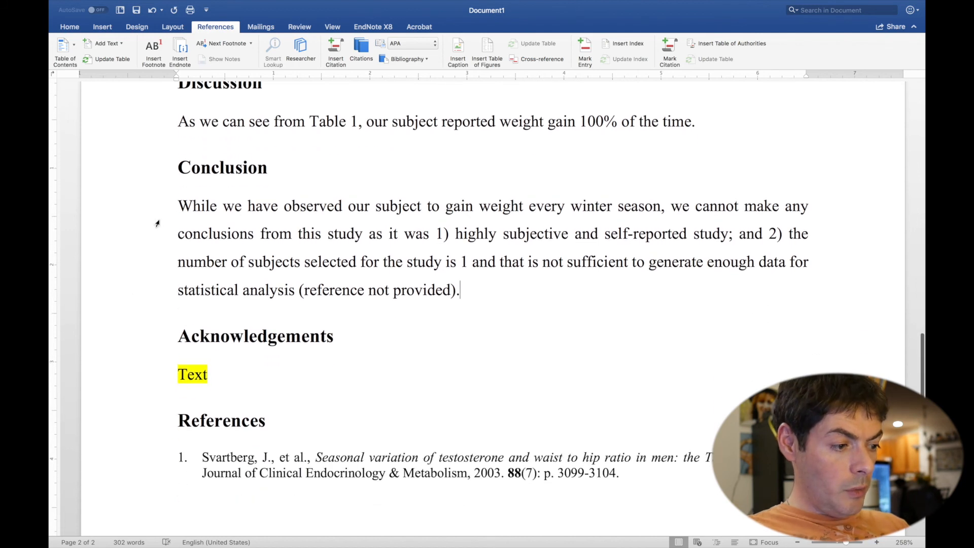
# Under Acknowledgements, type 'We would like to thank our cat for not bothering us for all this time! Thanks, cat!'
pyautogui.click(144, 384)
pyautogui.write('I wo')
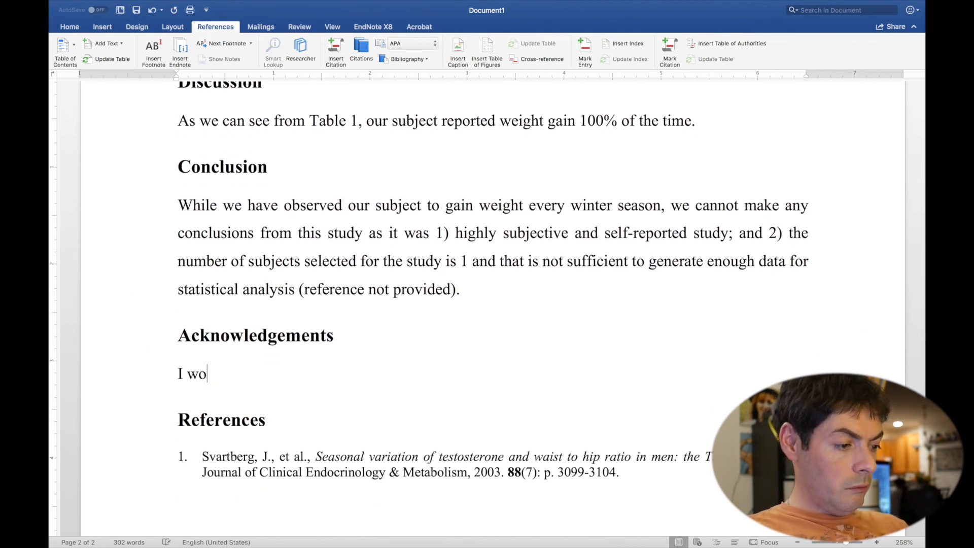
pyautogui.press('BackSpace')
pyautogui.press('BackSpace')
pyautogui.press('BackSpace')
pyautogui.press('BackSpace')
pyautogui.write('We woul')
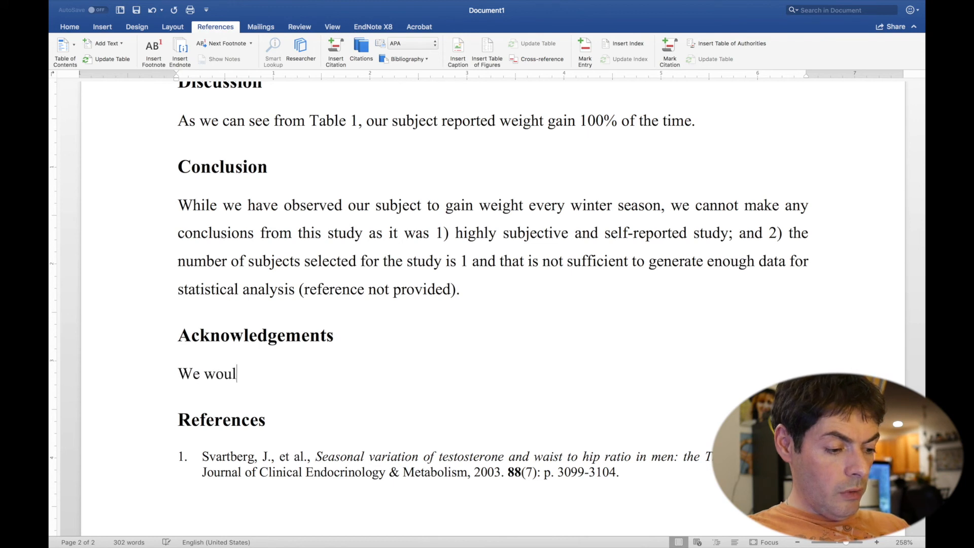
pyautogui.write('d like to thank you')
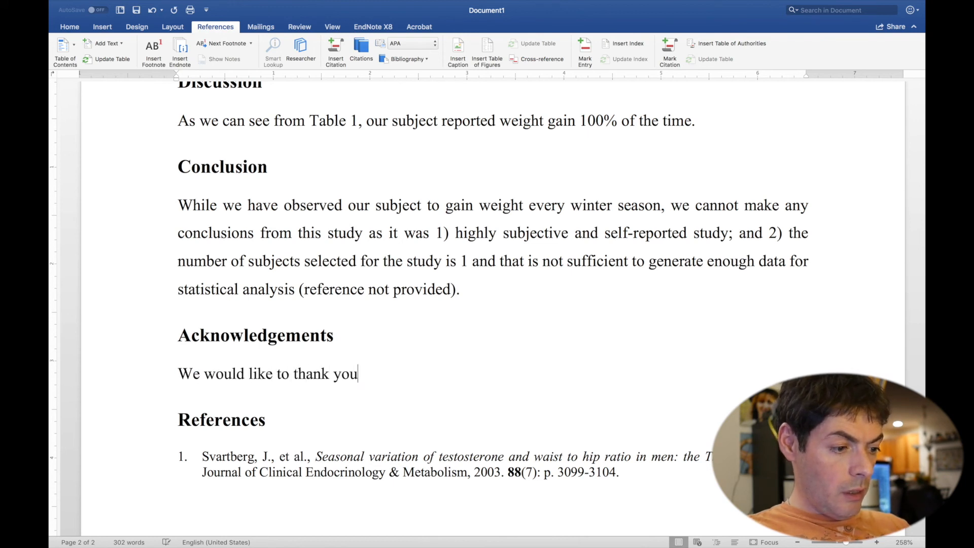
pyautogui.press('BackSpace')
pyautogui.press('BackSpace')
pyautogui.press('BackSpace')
pyautogui.write('our cat for co')
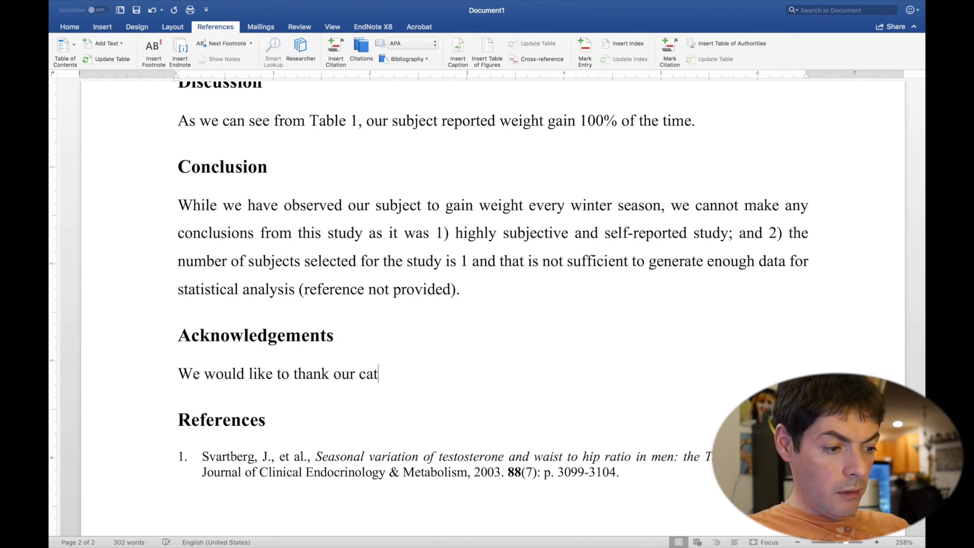
pyautogui.press('BackSpace')
pyautogui.press('BackSpace')
pyautogui.write('not ')
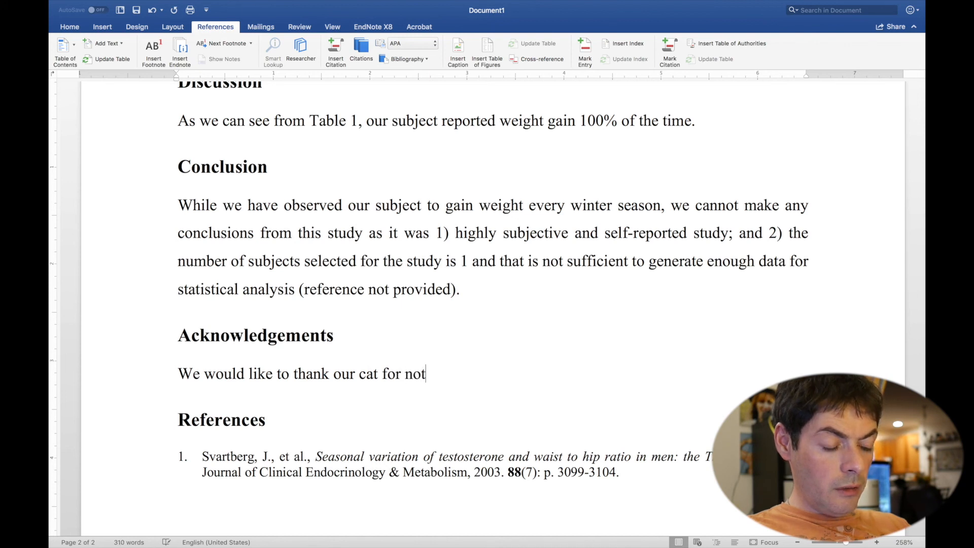
pyautogui.write('bothering')
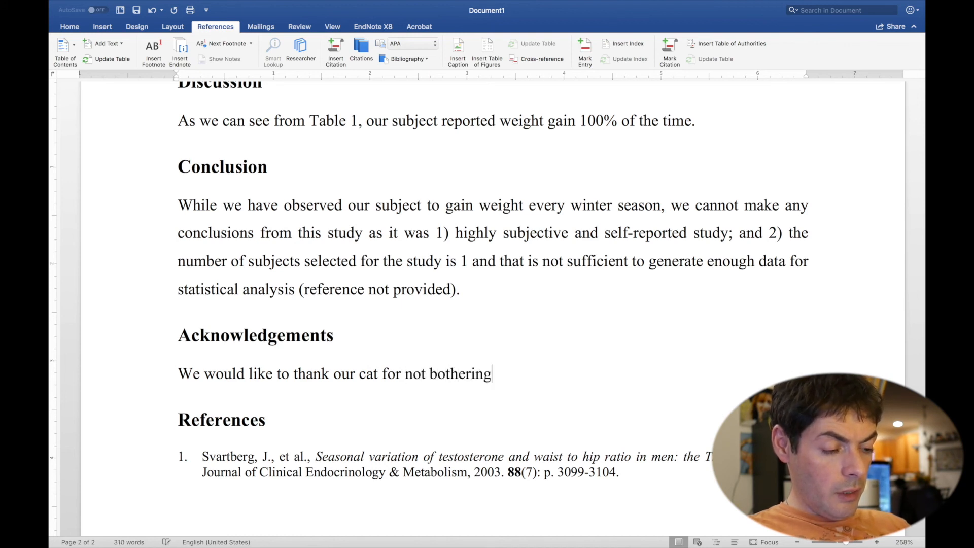
pyautogui.write(' us for ')
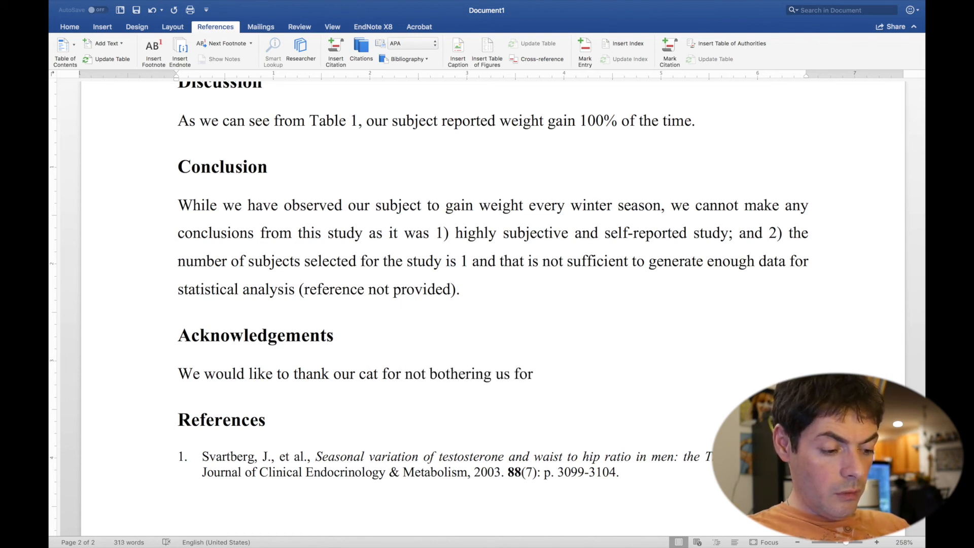
pyautogui.write('all this time!')
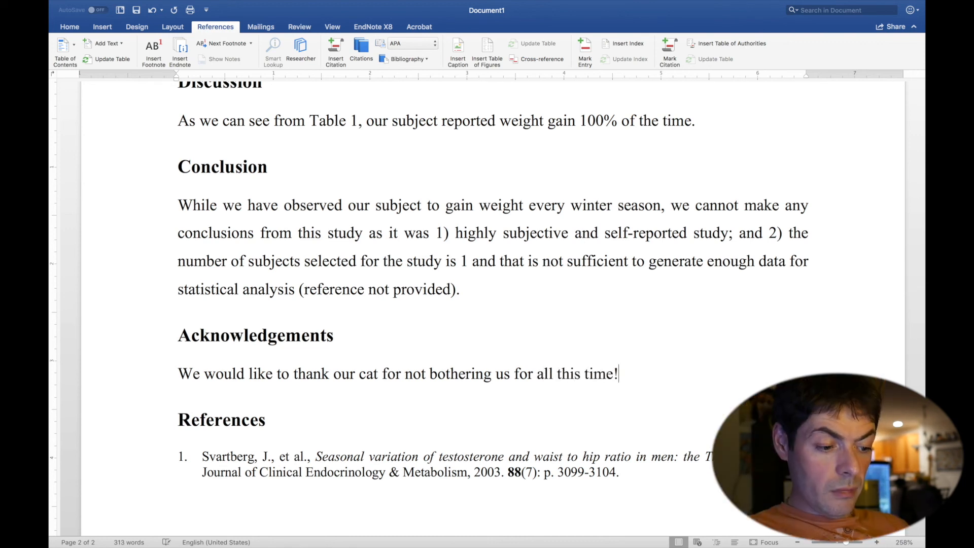
pyautogui.write('  Thanks, ')
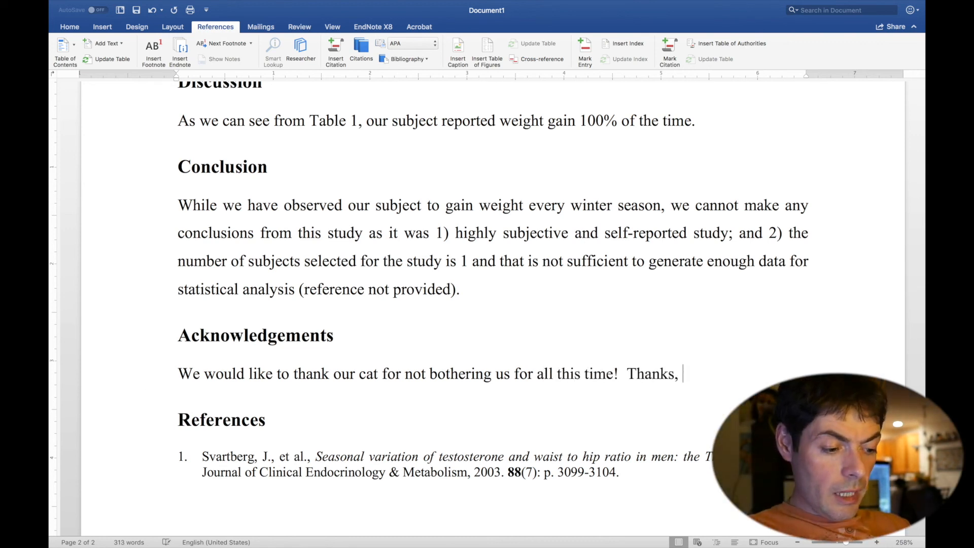
pyautogui.write('cat!')
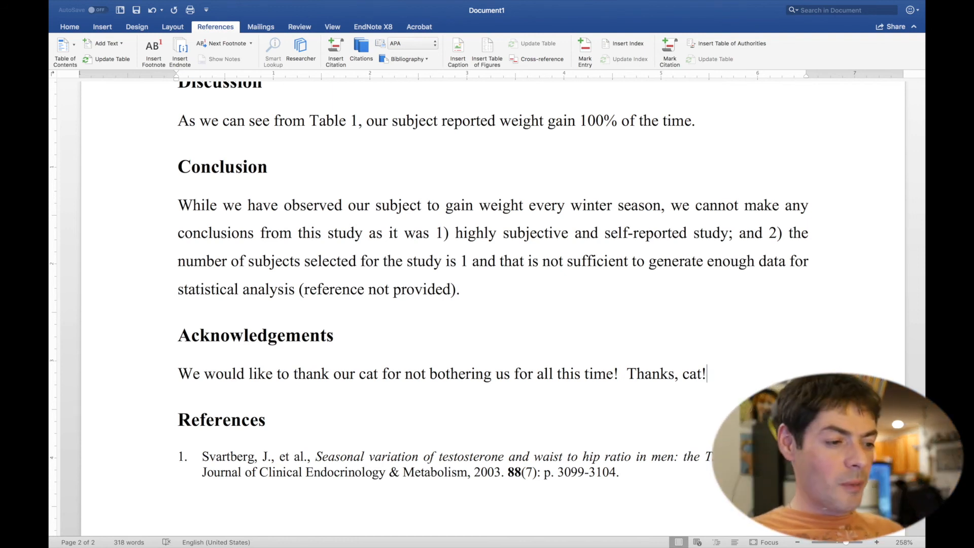
# Scroll back to the title page and select the 'Text' placeholder under Abstract
pyautogui.scroll(15, 297, 225)
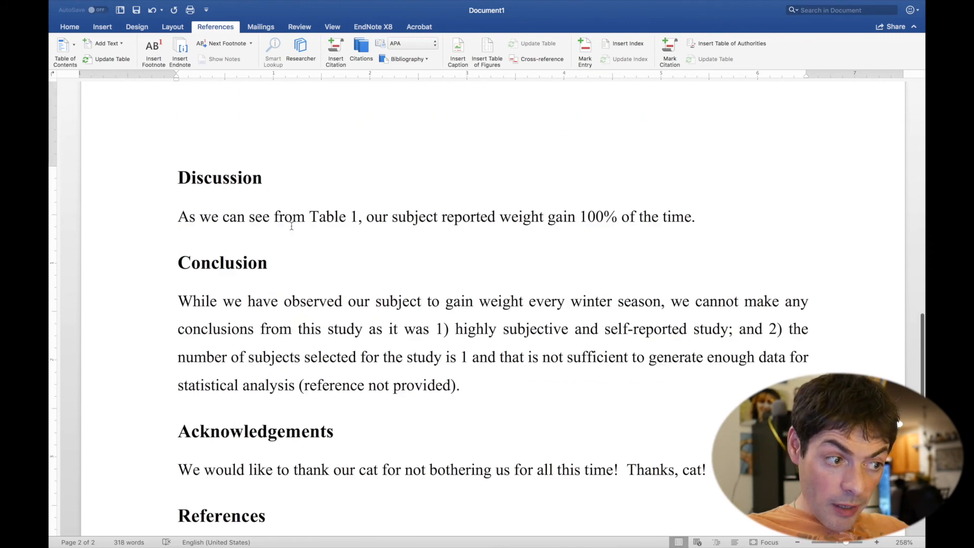
pyautogui.scroll(5, 297, 225)
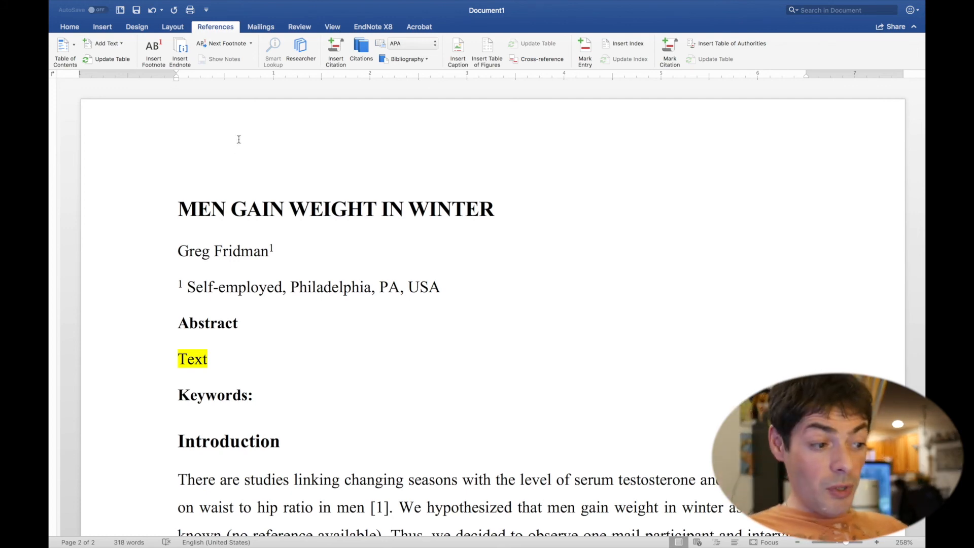
pyautogui.scroll(-15, 322, 283)
pyautogui.scroll(-15, 322, 288)
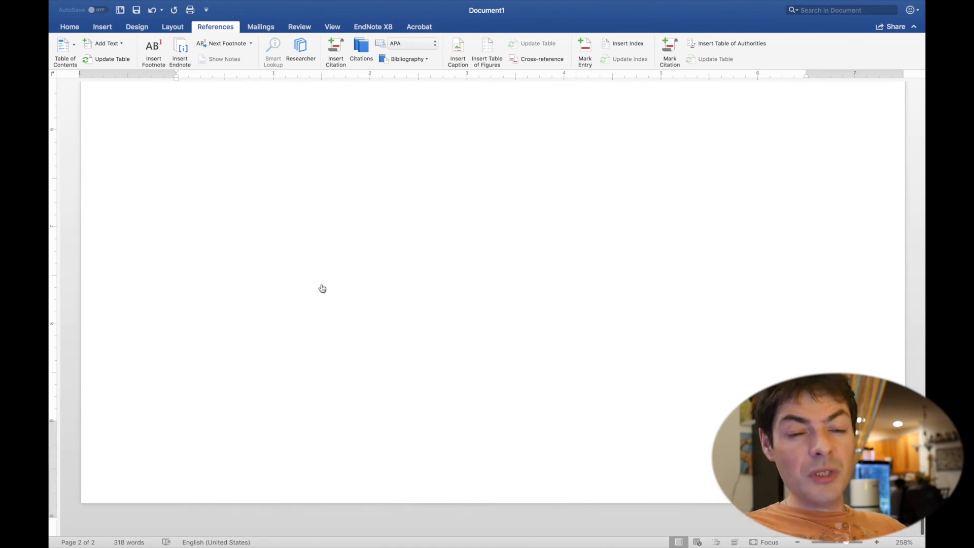
pyautogui.scroll(20, 321, 285)
pyautogui.scroll(20, 321, 284)
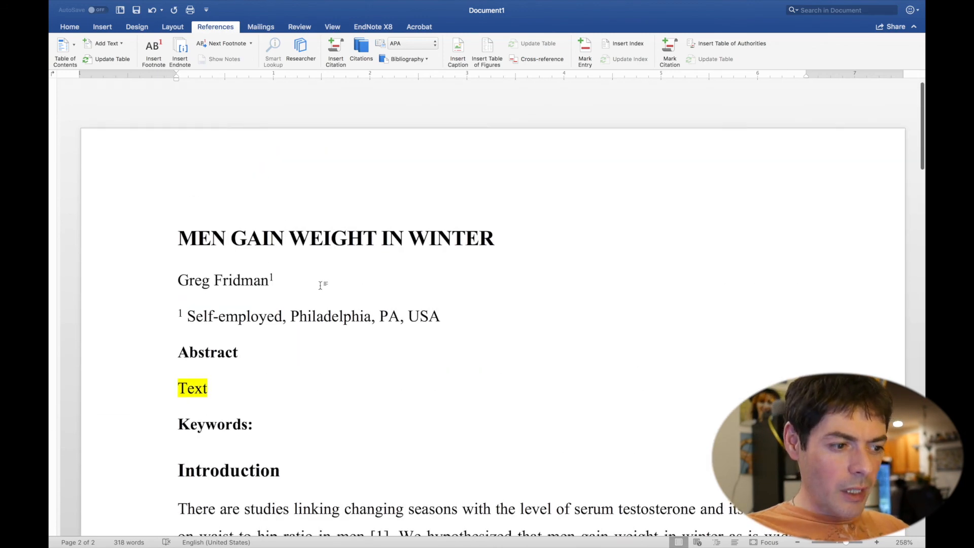
pyautogui.click(144, 362)
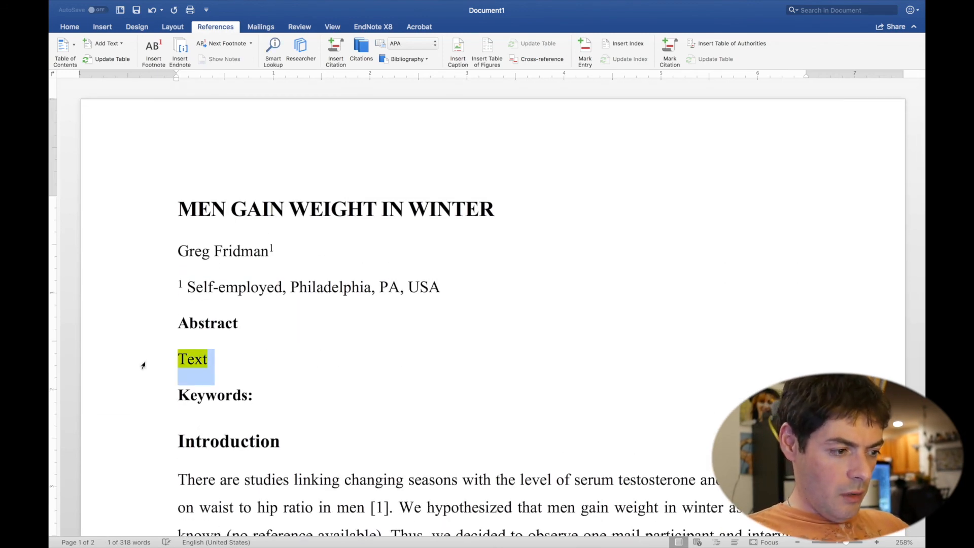
# Type the abstract, beginning 'One subject was interviewed about his seasonal winter weight gain and reported that…'
pyautogui.write('One subje')
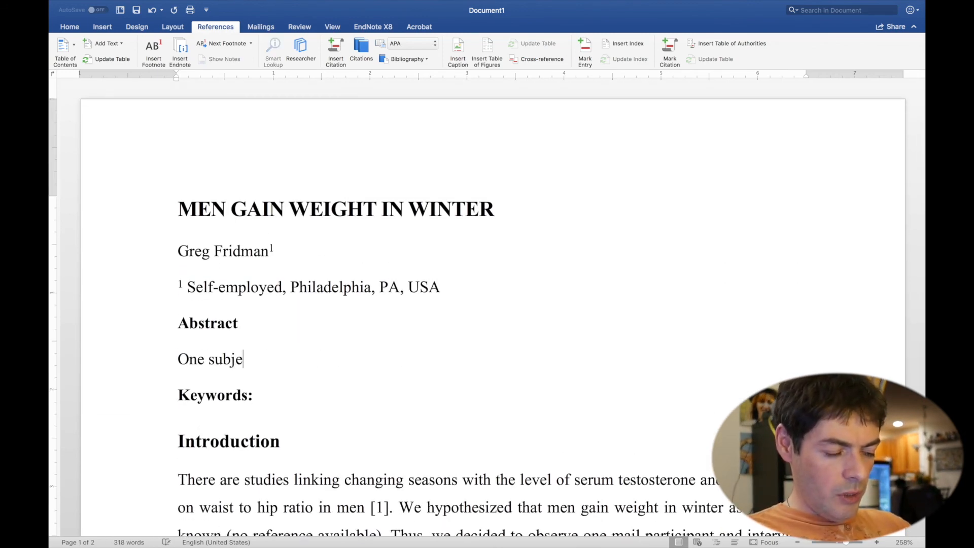
pyautogui.write('ct was intervi')
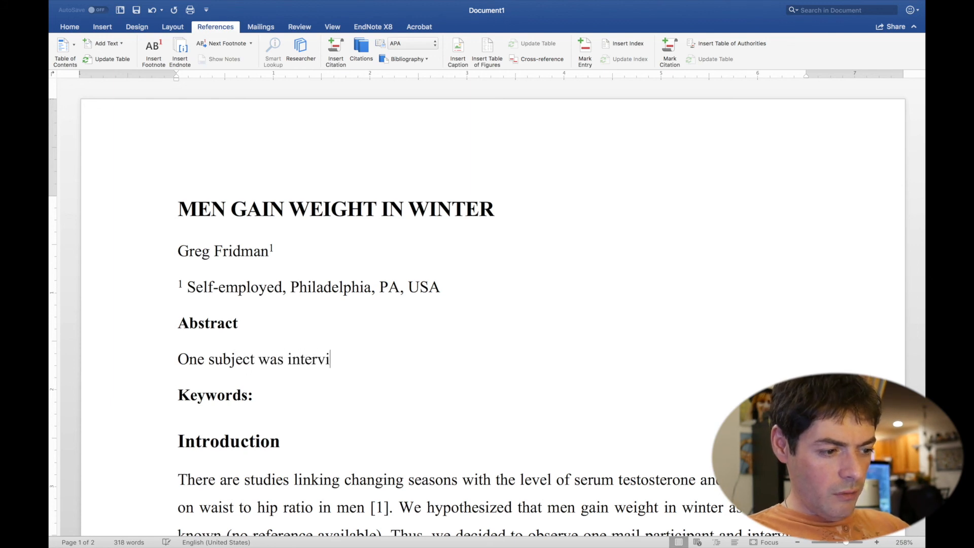
pyautogui.write('ewed about his ')
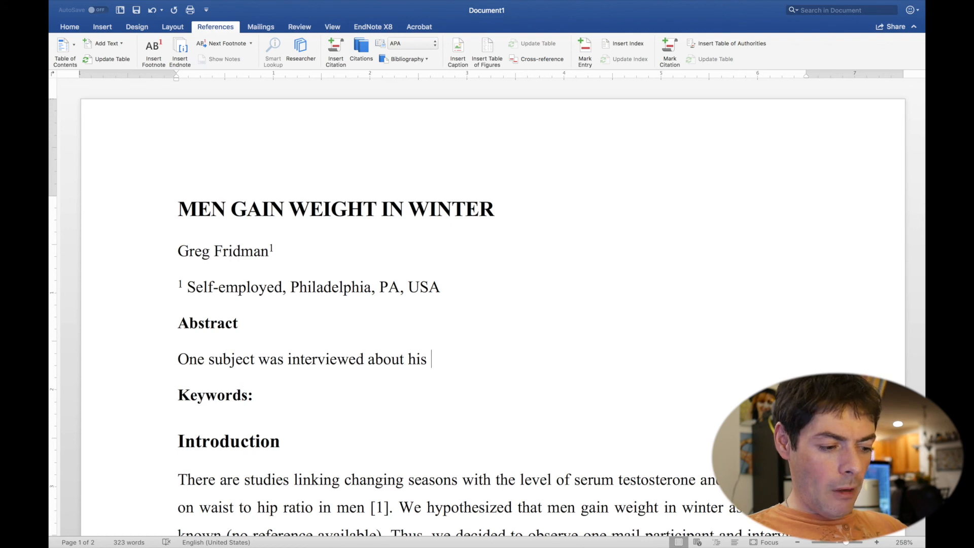
pyautogui.write('seasonal ')
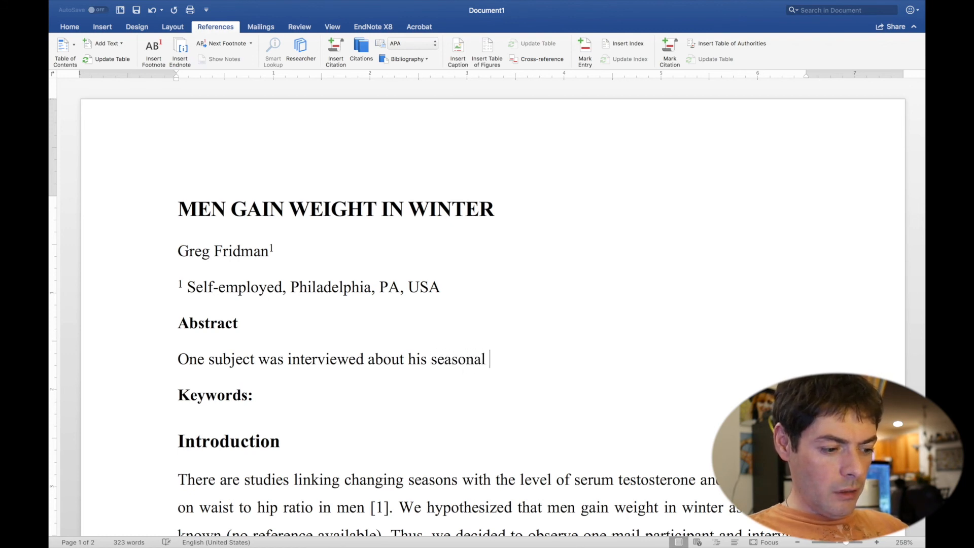
pyautogui.write('winter we')
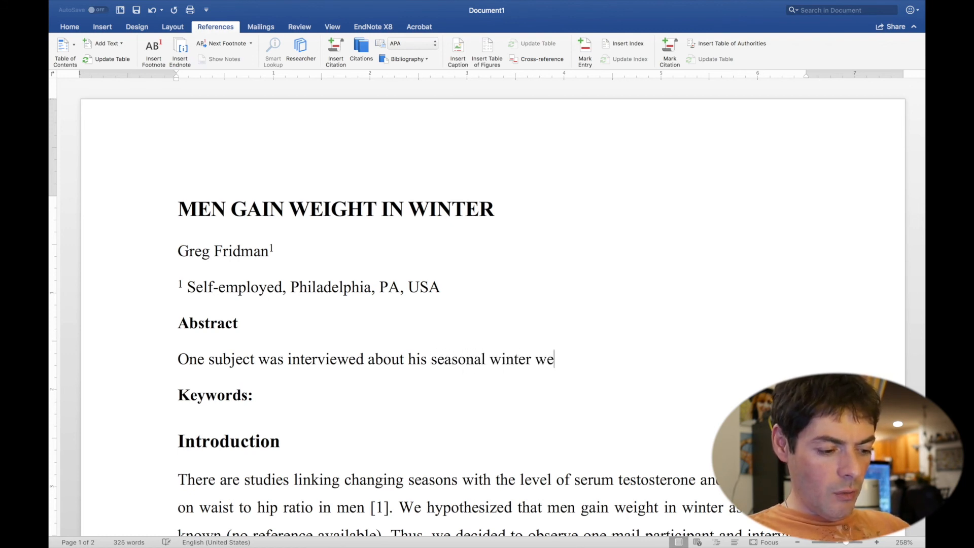
pyautogui.write('ight gain and r')
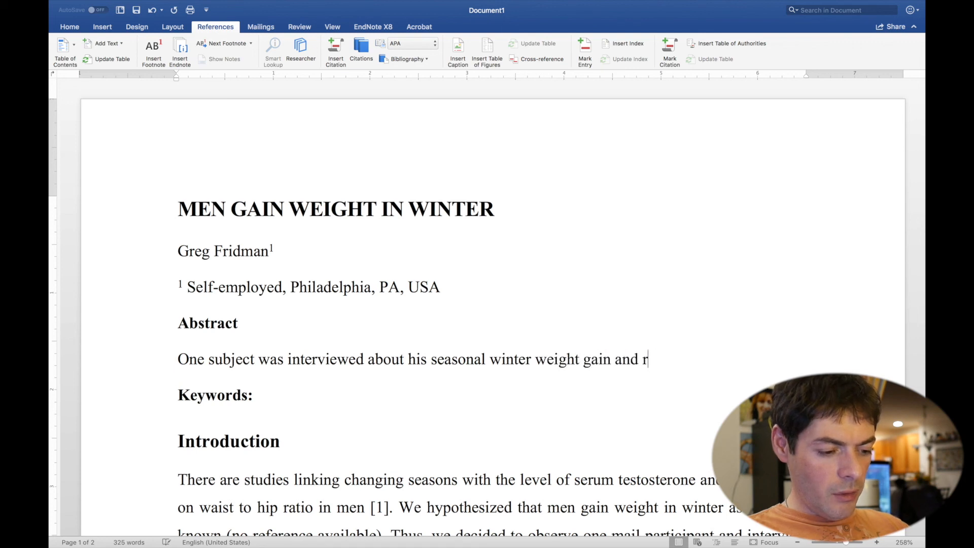
pyautogui.write('eported that ')
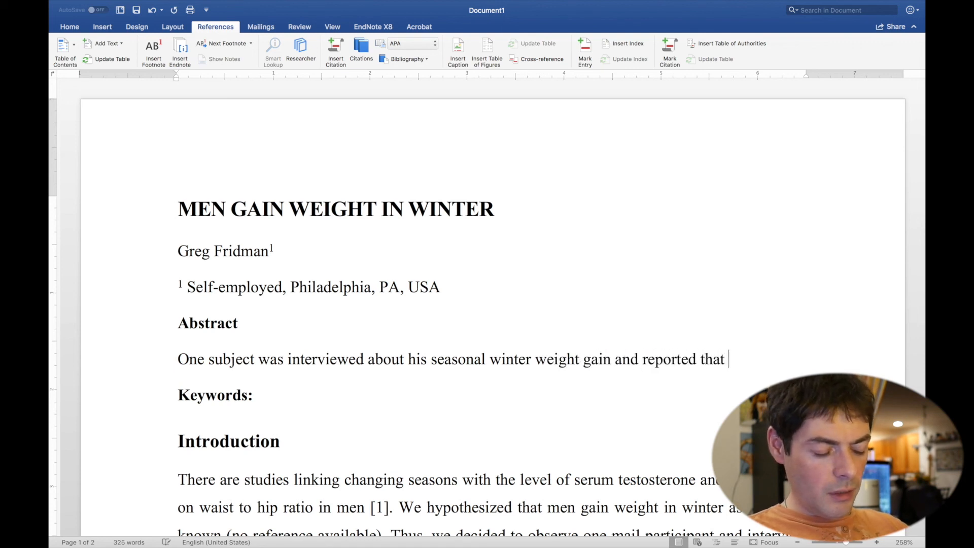
pyautogui.write('he gain')
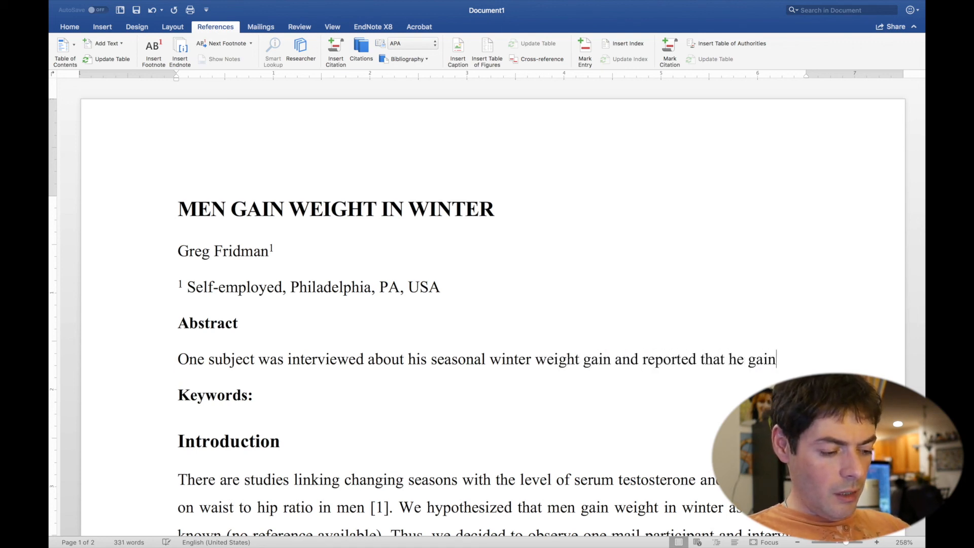
pyautogui.write('ed weight in a')
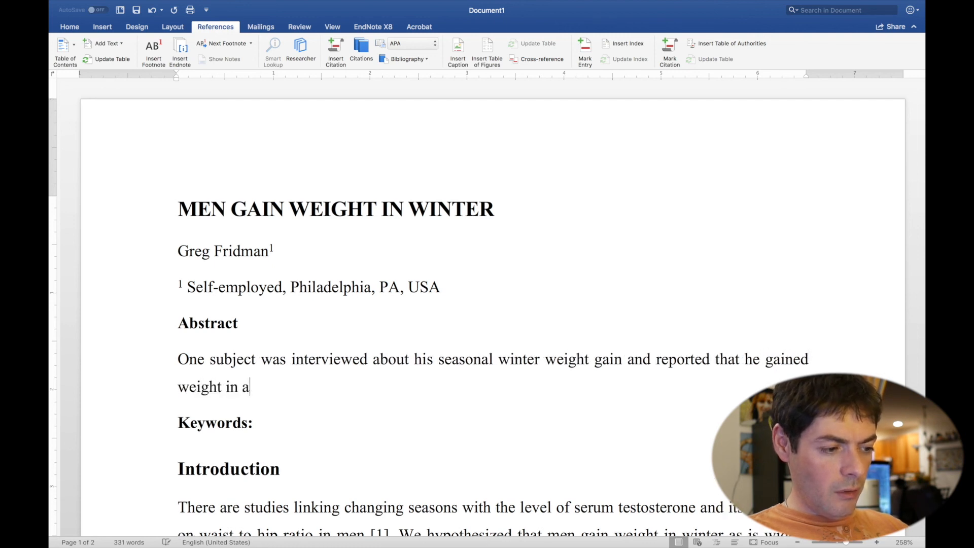
pyautogui.write('ll of the ')
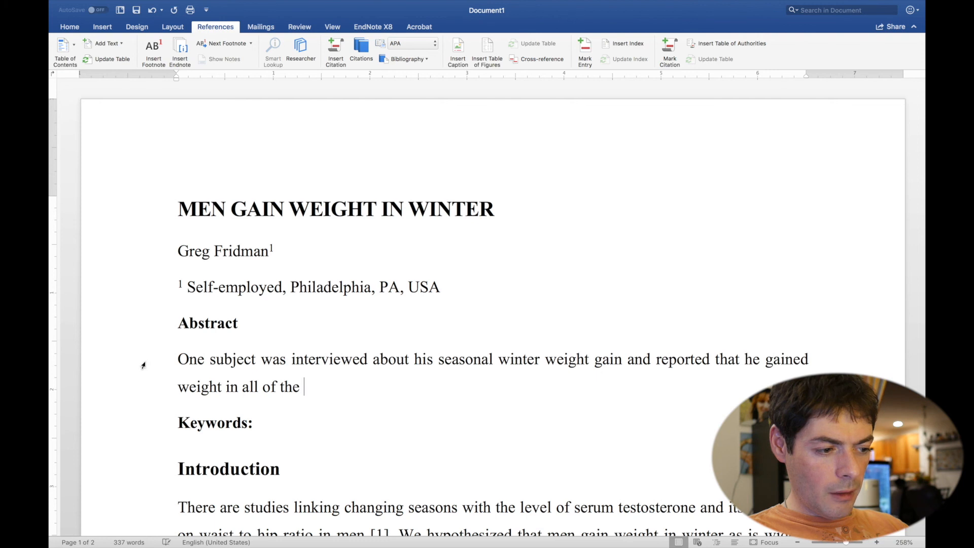
pyautogui.write('years ')
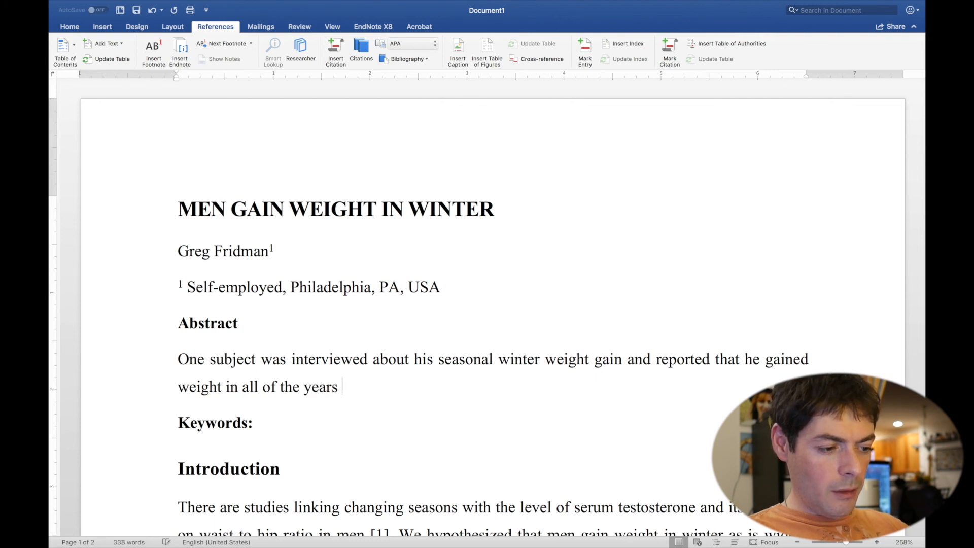
pyautogui.write('included in ')
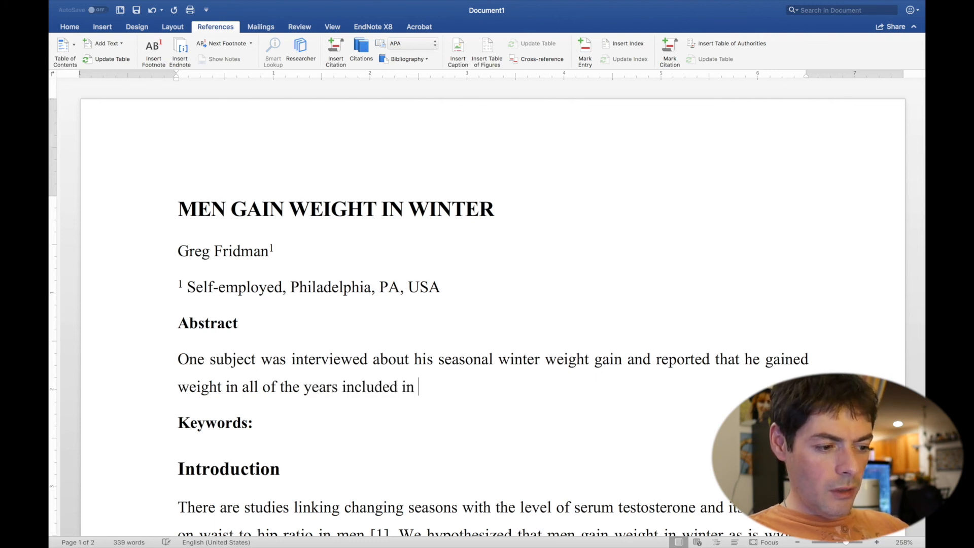
pyautogui.write('the study.')
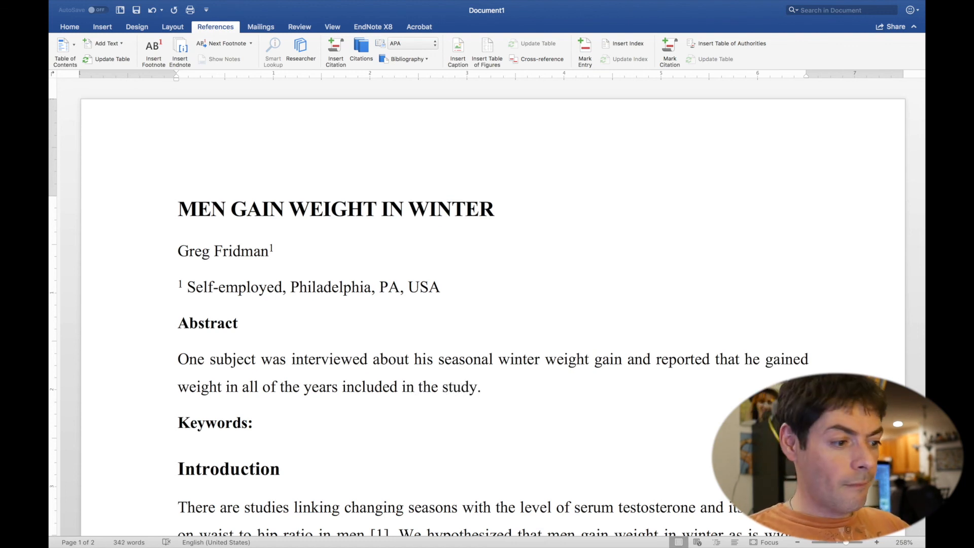
# Add the keywords 'weight gain, seasonal, male' after Keywords: in non-bold text
pyautogui.click(274, 421)
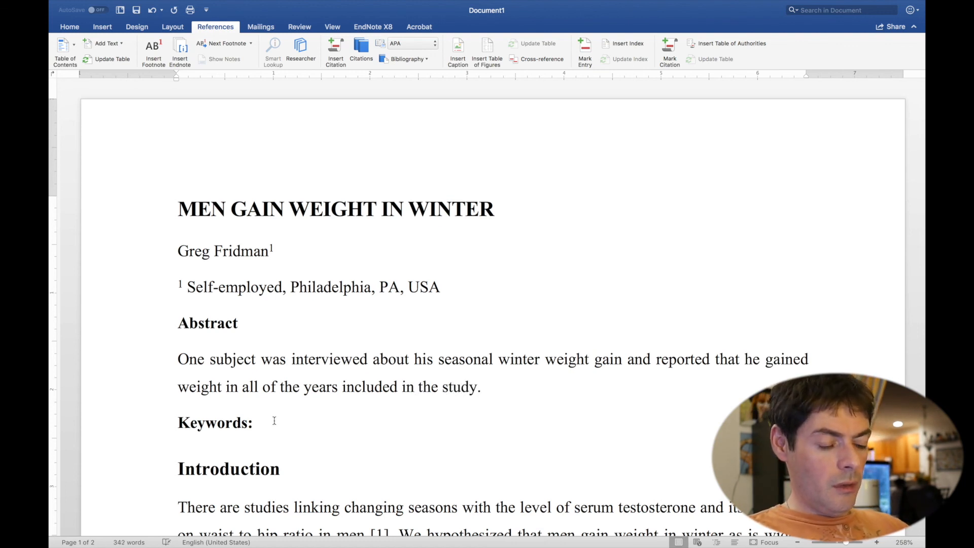
pyautogui.write('weight gain')
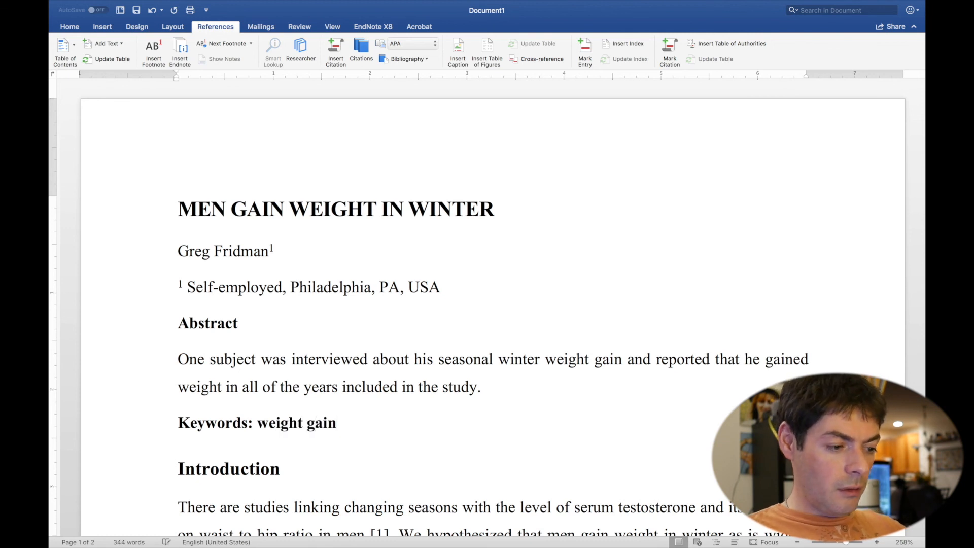
pyautogui.moveTo(334, 423); pyautogui.dragTo(257, 424)
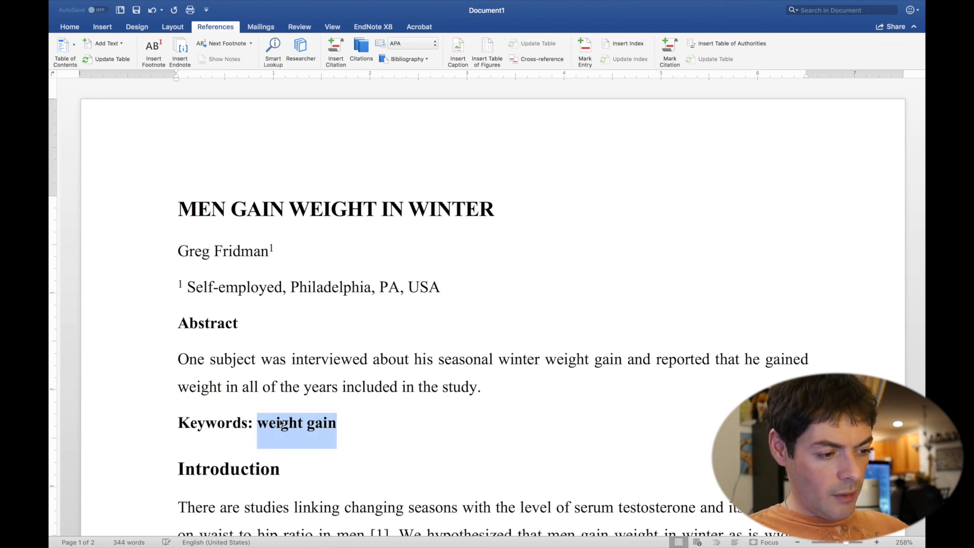
pyautogui.press('super+b')
pyautogui.click(389, 424)
pyautogui.write(', ')
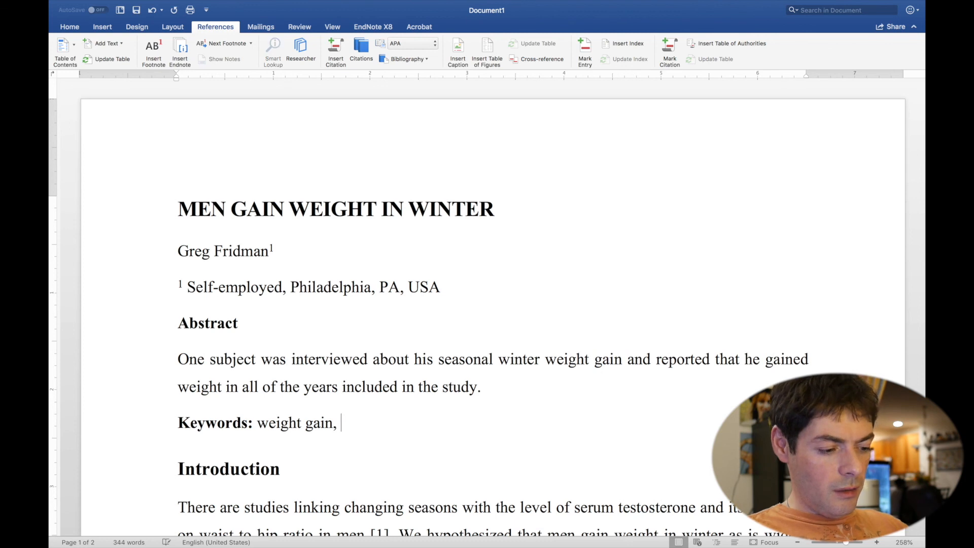
pyautogui.write('seasonal')
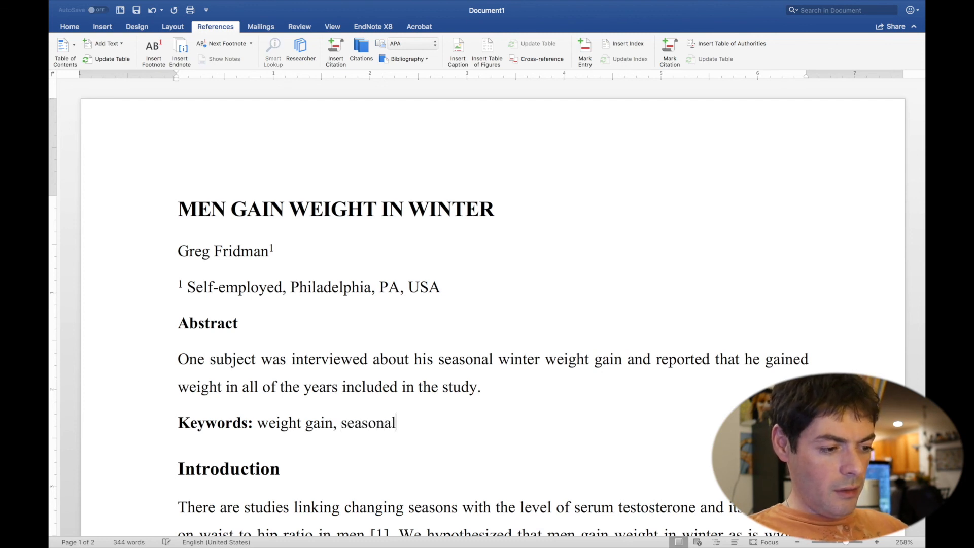
pyautogui.write(', male')
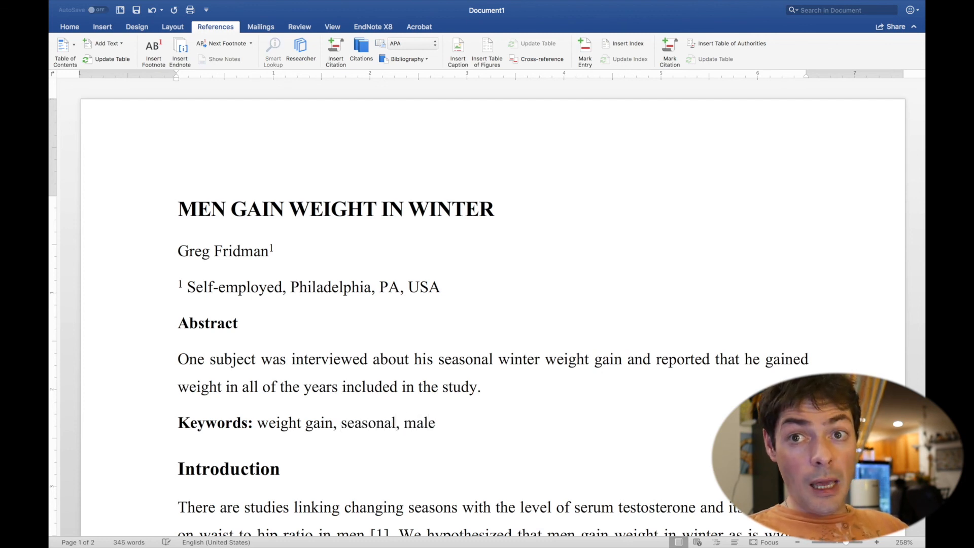
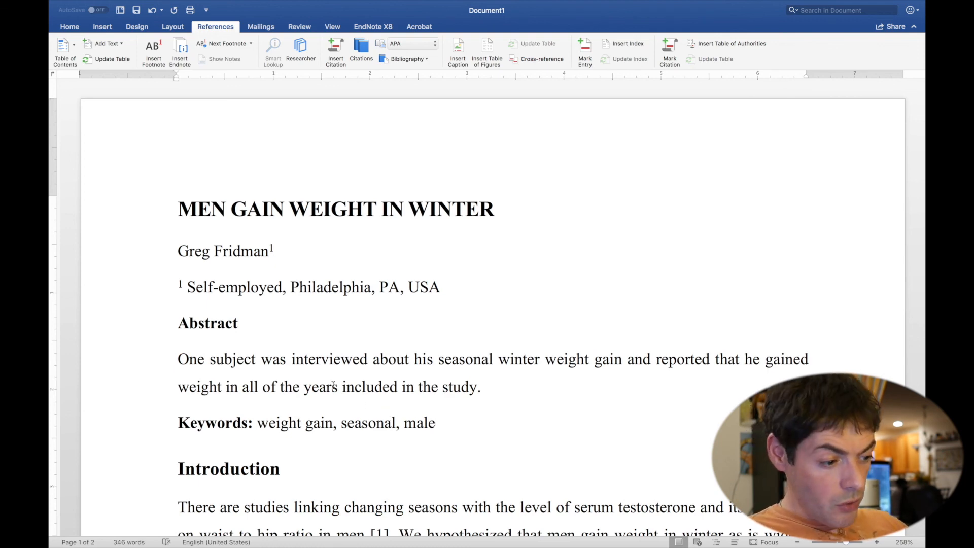
# Scroll through the written sections after the keywords to review them
pyautogui.scroll(-5, 333, 384)
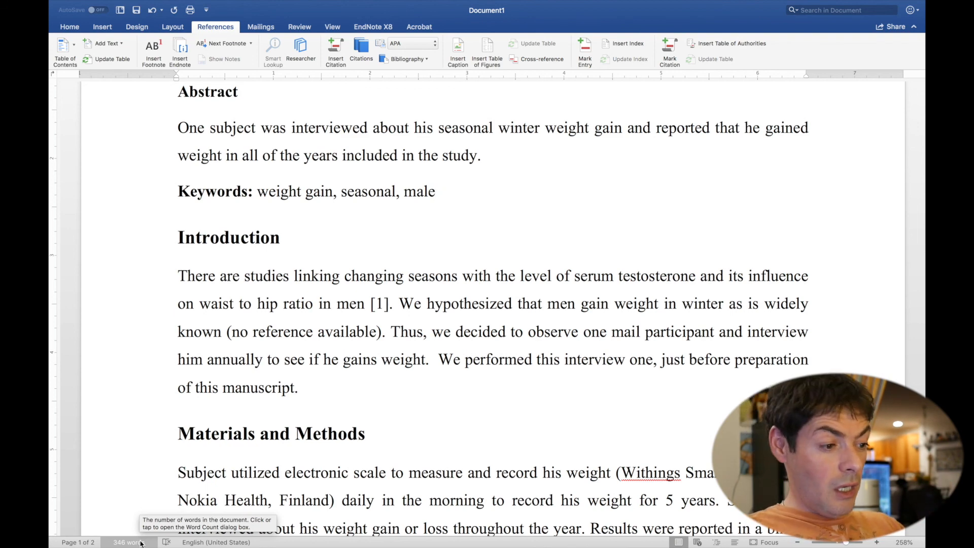
pyautogui.scroll(-10, 257, 398)
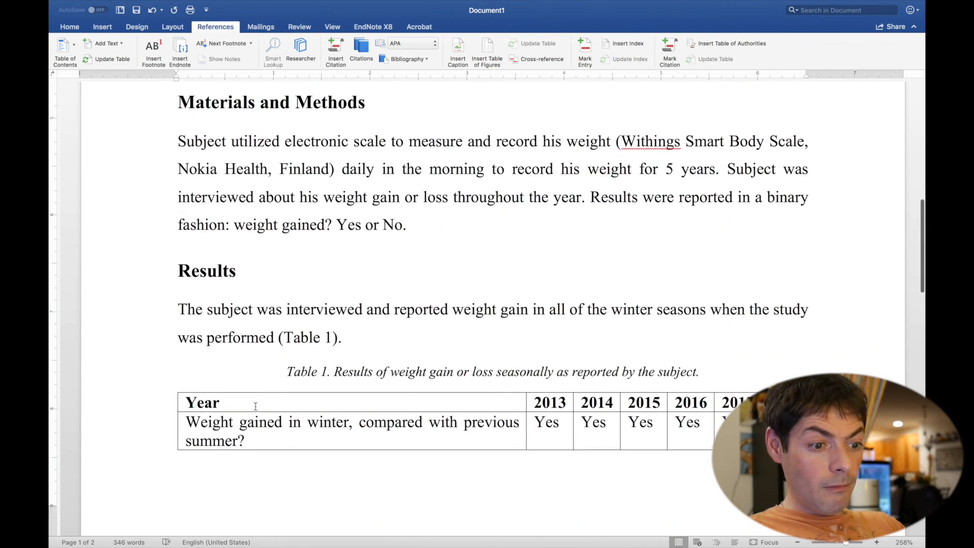
pyautogui.scroll(-3, 255, 406)
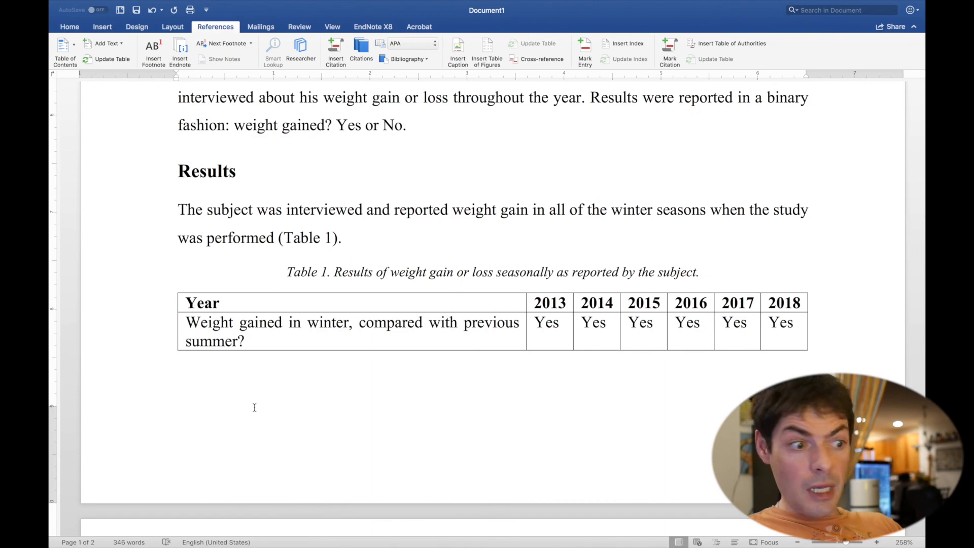
pyautogui.scroll(-20, 255, 408)
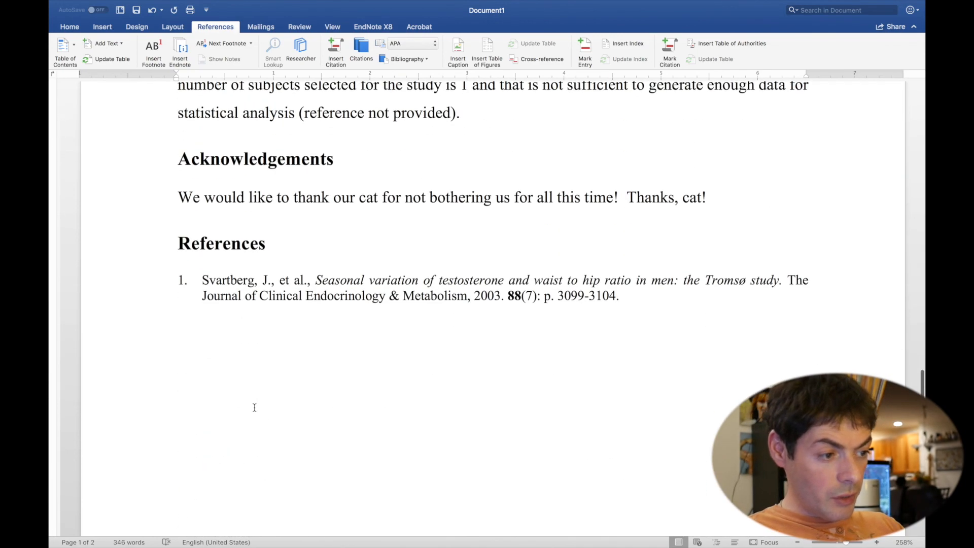
pyautogui.scroll(-10, 255, 407)
pyautogui.scroll(15, 254, 407)
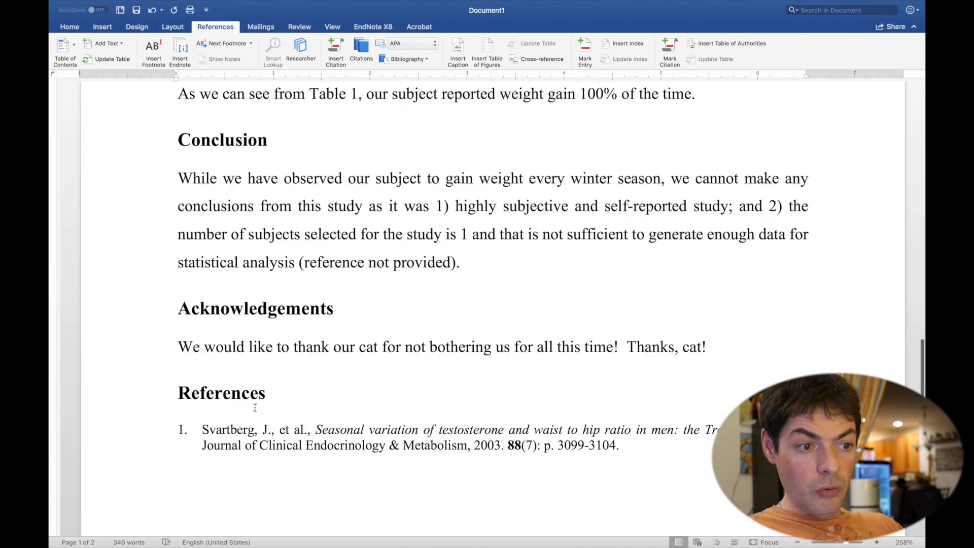
pyautogui.scroll(20, 255, 408)
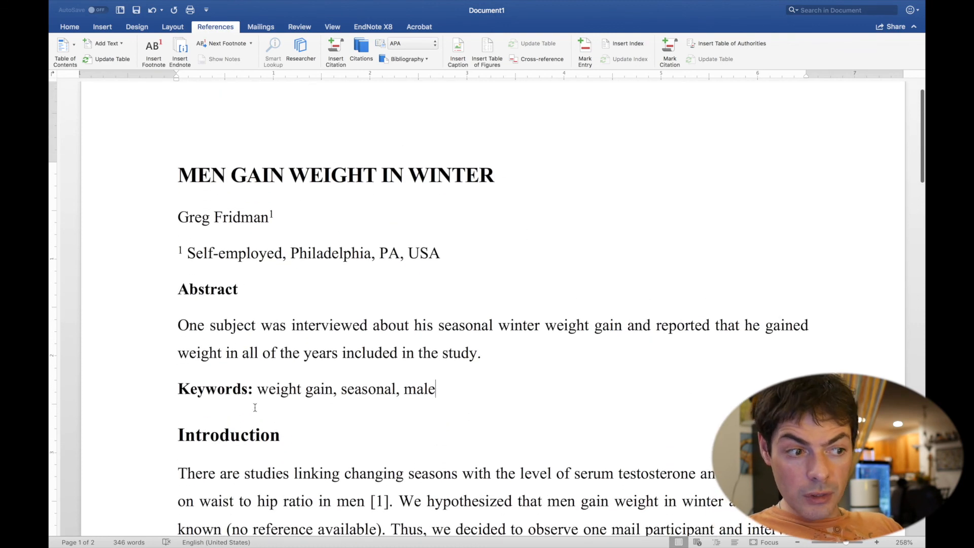
pyautogui.scroll(2, 255, 407)
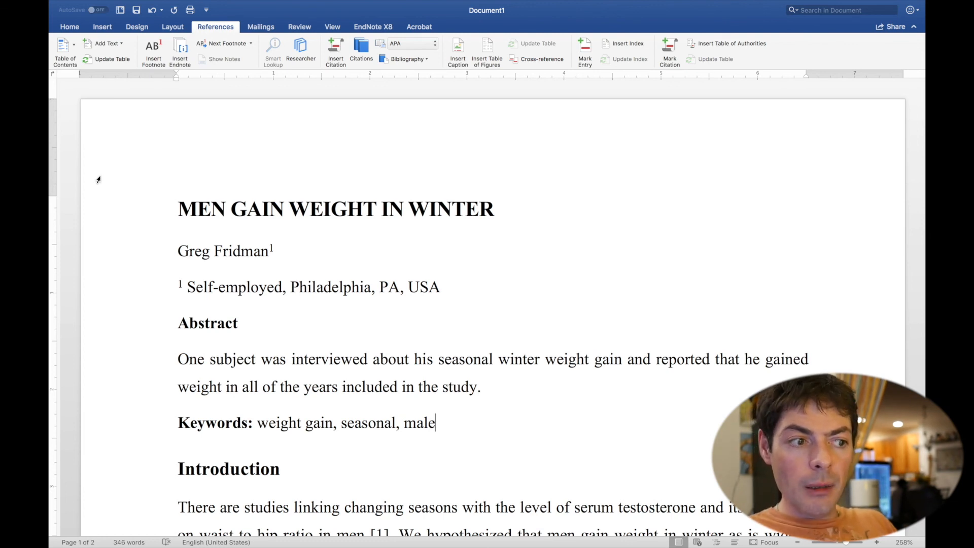
# Show the Home ribbon's font and style options, then scroll to the Introduction and Materials and Methods
pyautogui.click(64, 26)
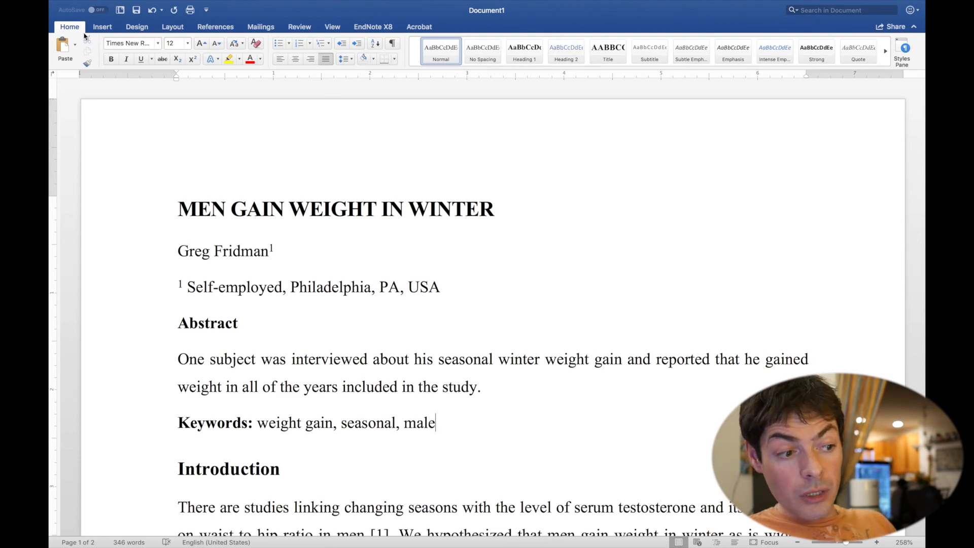
pyautogui.scroll(-10, 503, 254)
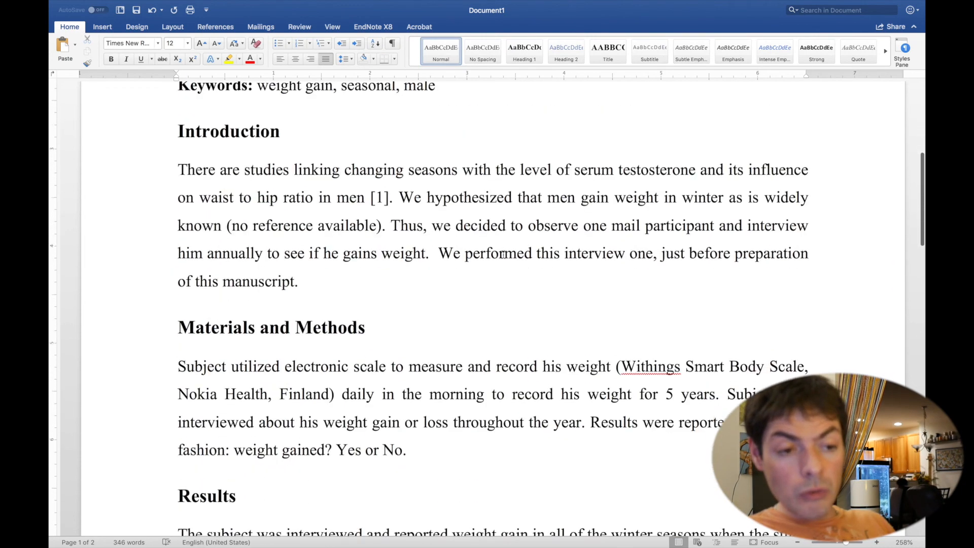
pyautogui.scroll(-2, 503, 254)
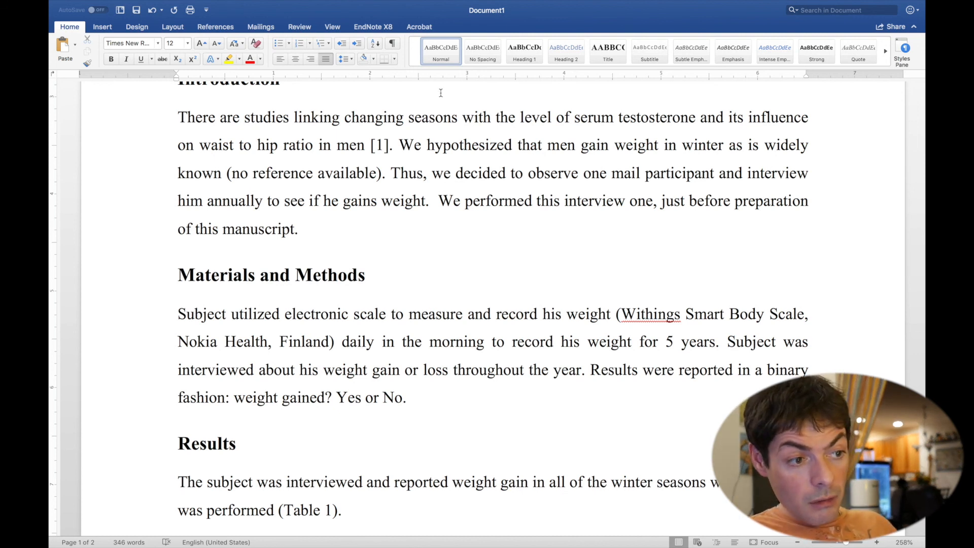
# Open the Normal style's Modify Style dialog and look over its font settings
pyautogui.rightClick(440, 52)
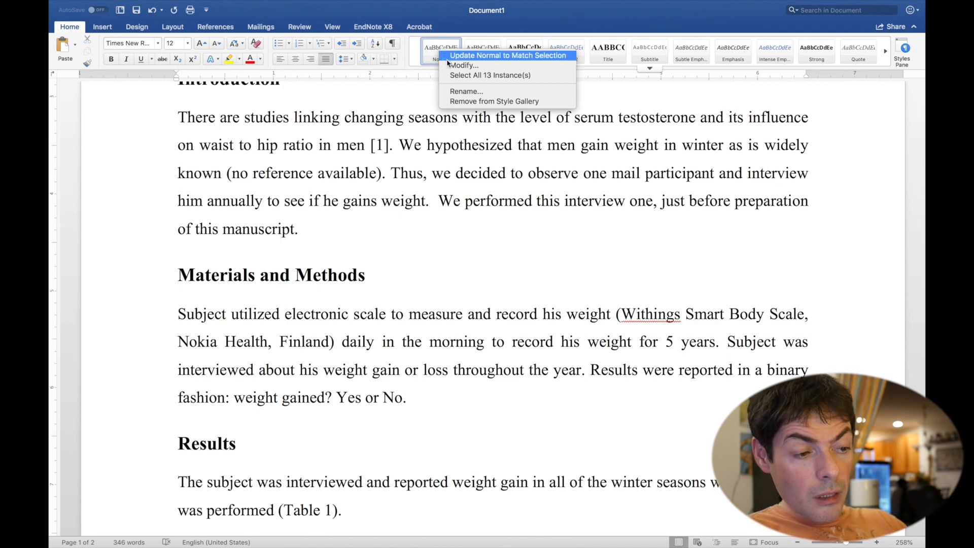
pyautogui.click(457, 64)
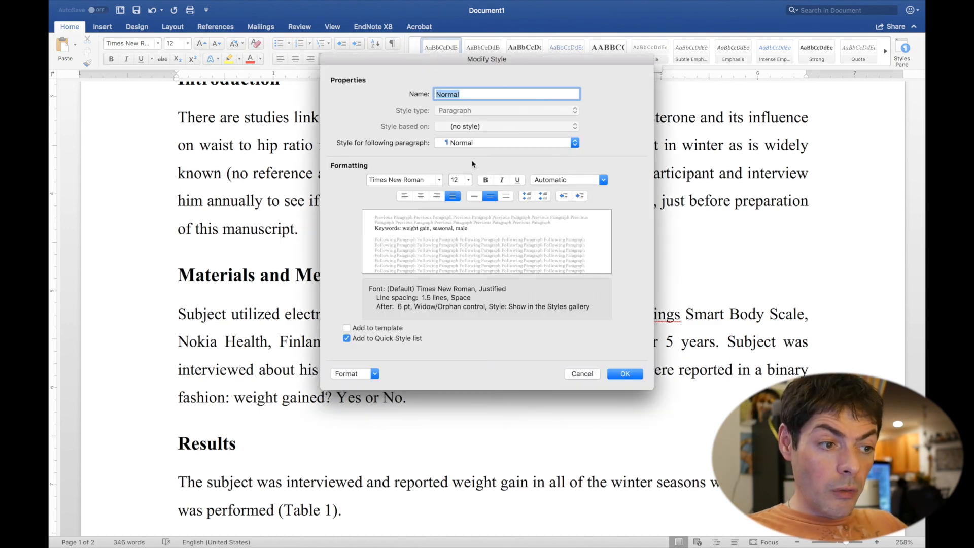
pyautogui.click(357, 376)
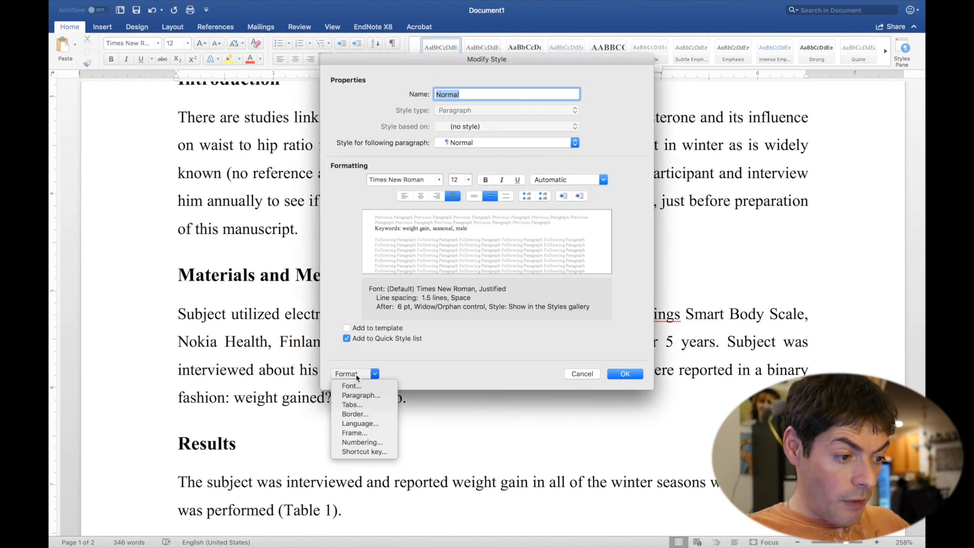
pyautogui.click(358, 387)
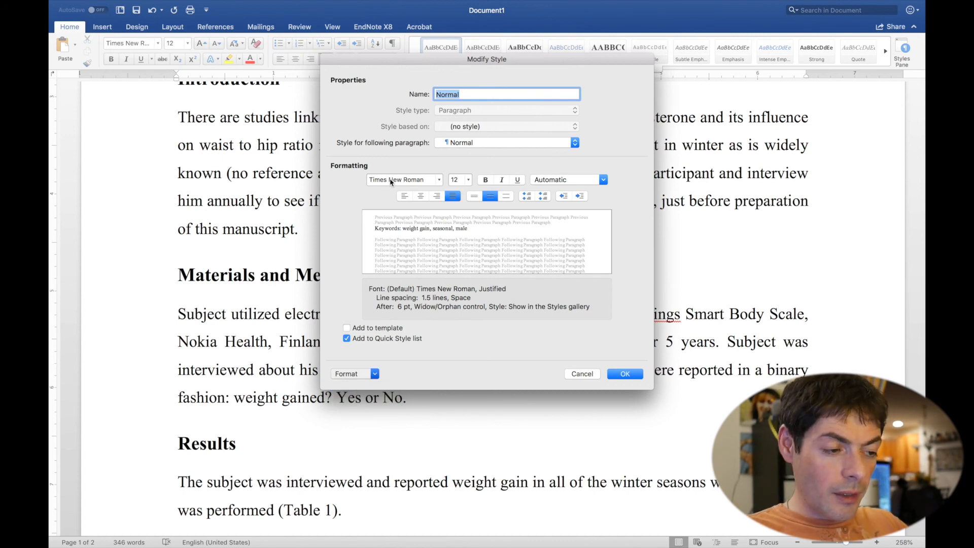
pyautogui.click(501, 362)
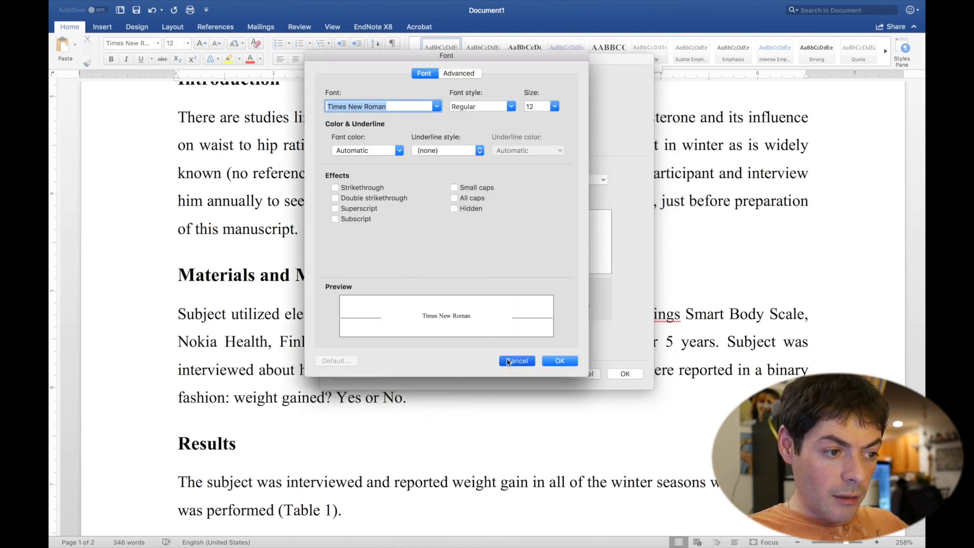
# Replace Times New Roman with Arial, choose single spacing and size 11, and apply
pyautogui.click(397, 180)
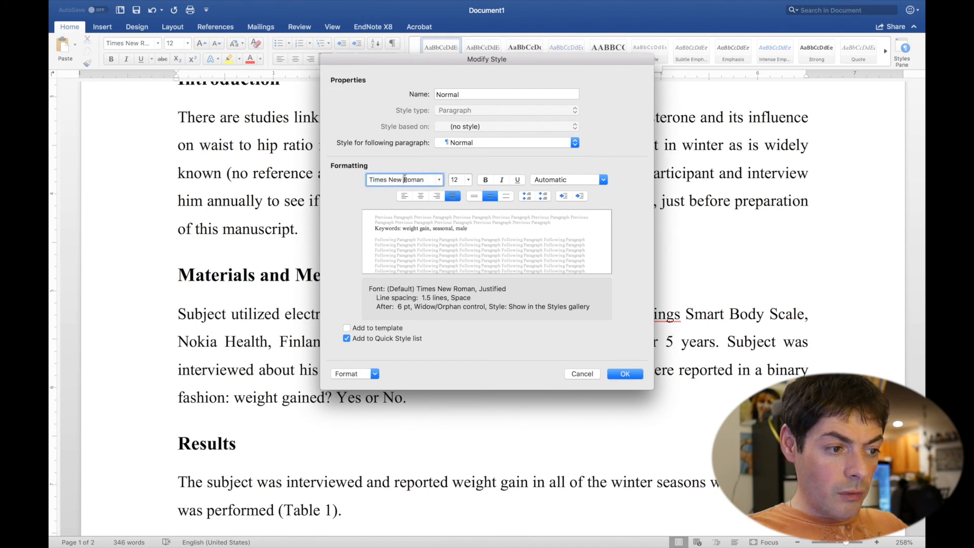
pyautogui.tripleClick(404, 179)
pyautogui.write('aria')
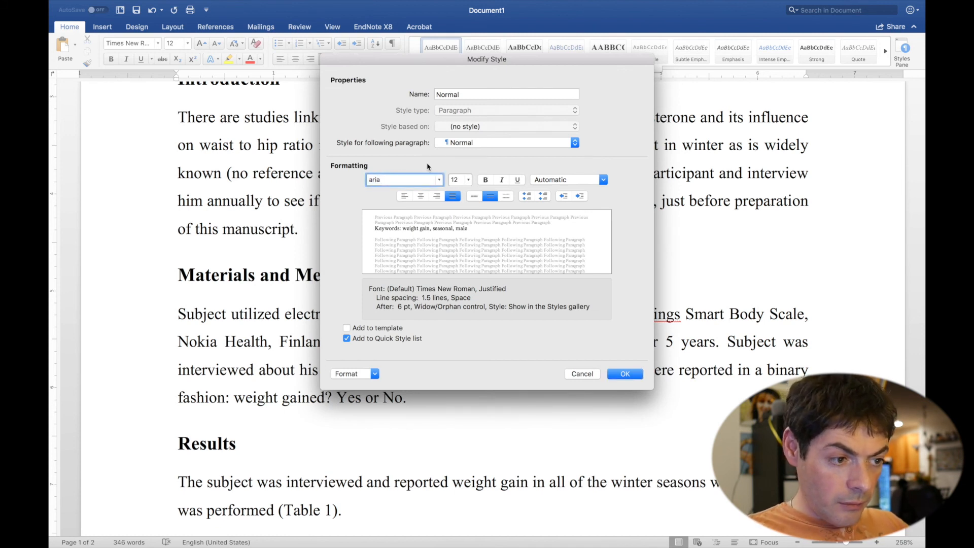
pyautogui.click(439, 181)
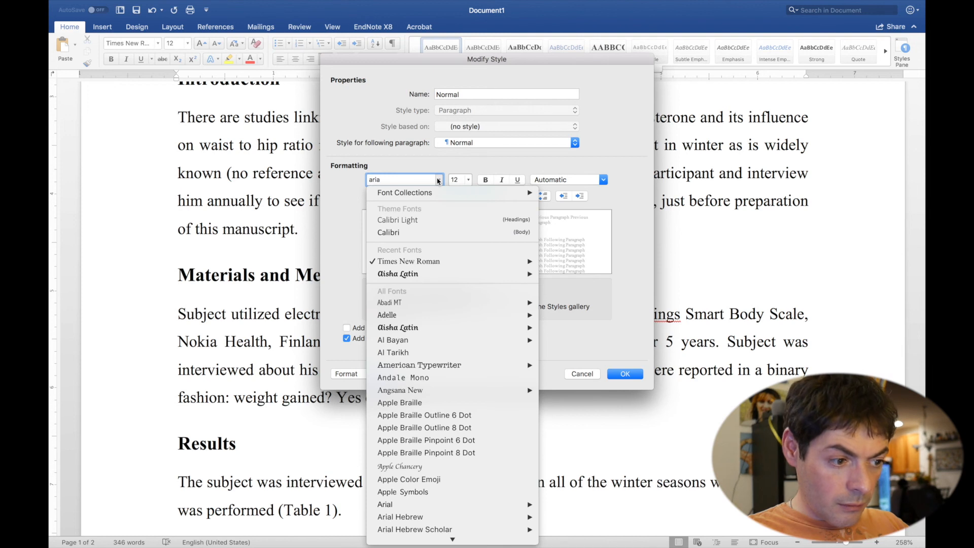
pyautogui.moveTo(439, 304)
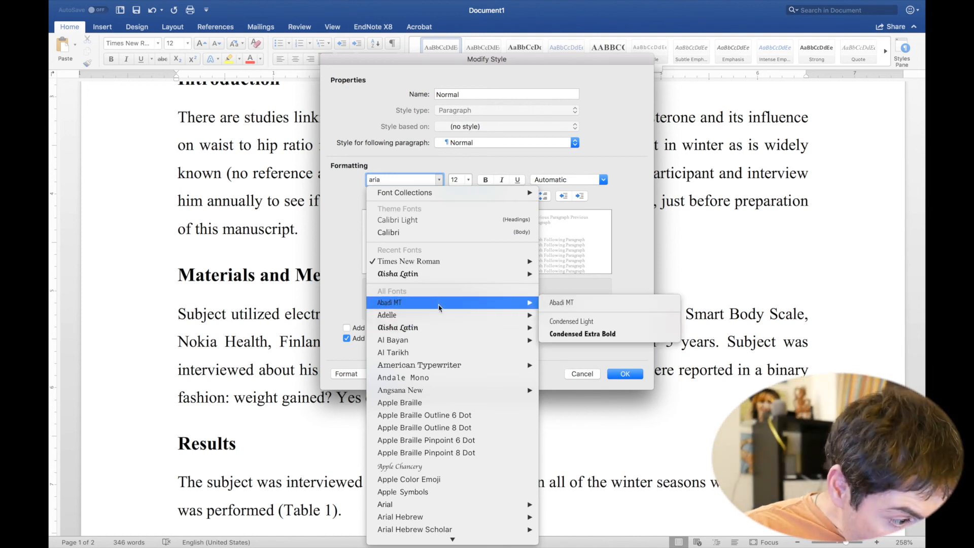
pyautogui.scroll(-5, 439, 308)
pyautogui.moveTo(444, 386)
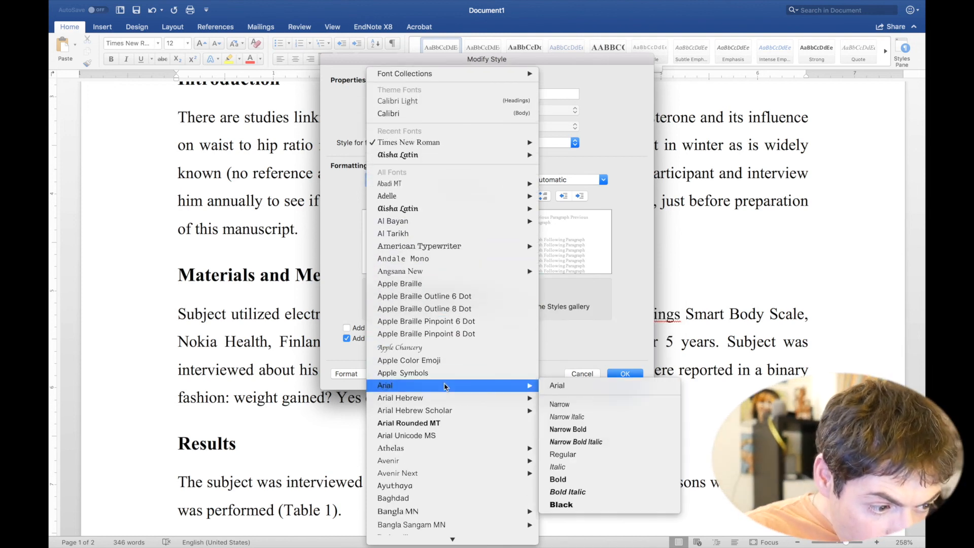
pyautogui.click(558, 385)
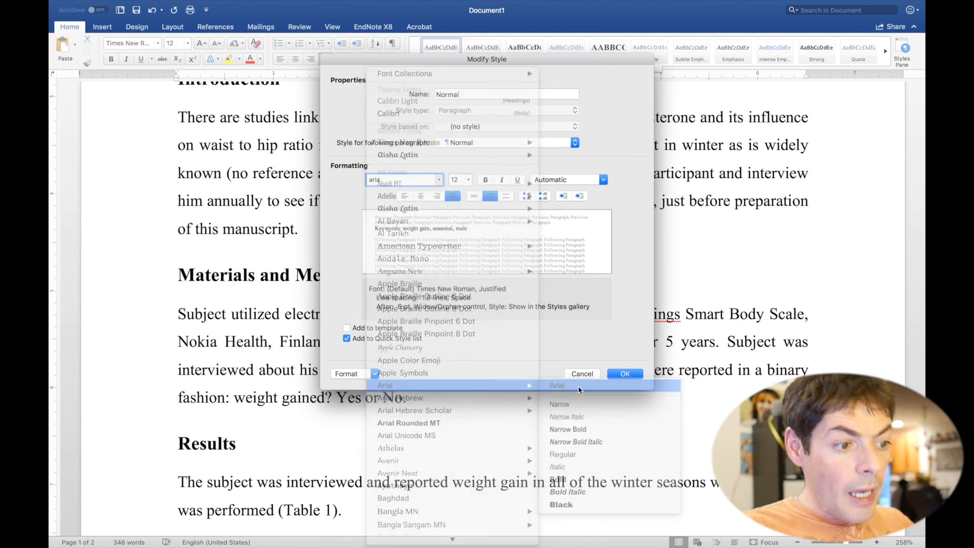
pyautogui.click(474, 195)
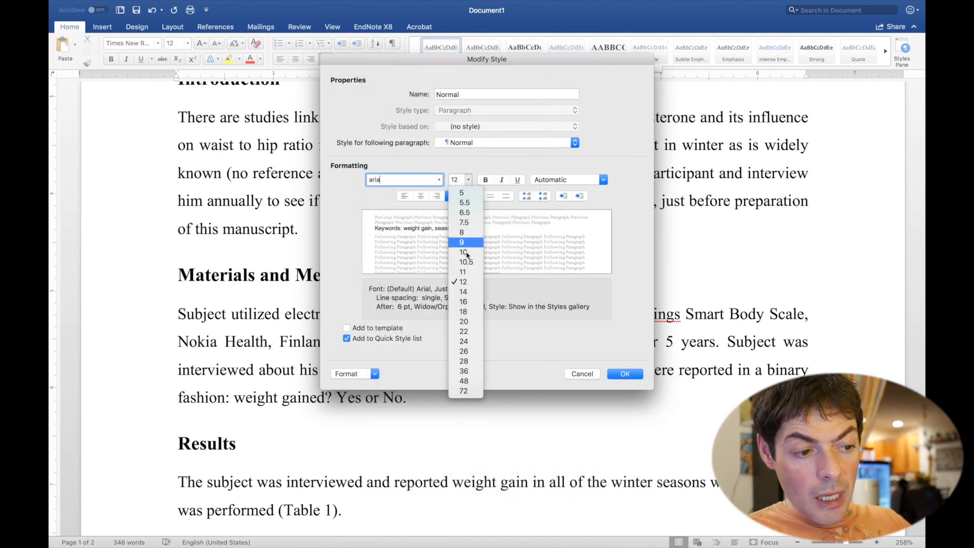
pyautogui.click(463, 272)
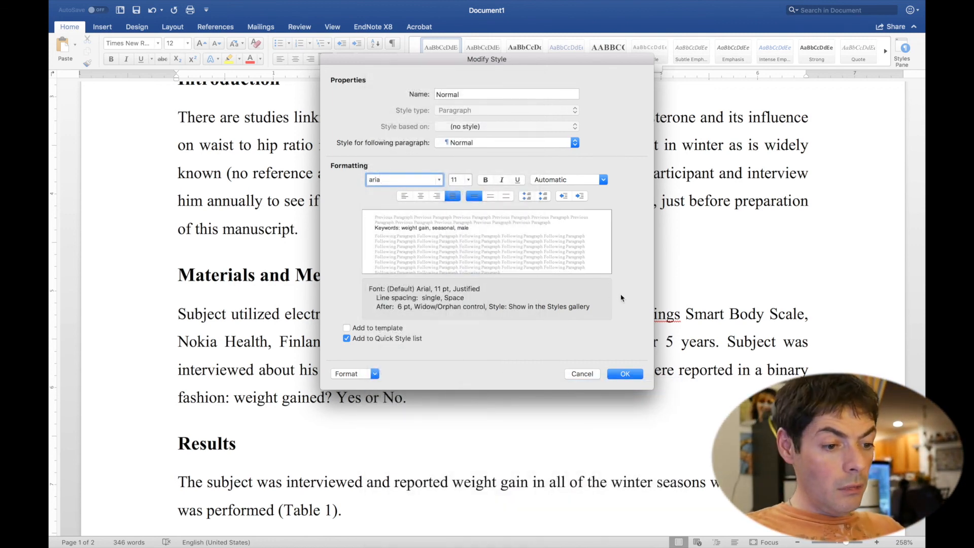
pyautogui.click(625, 374)
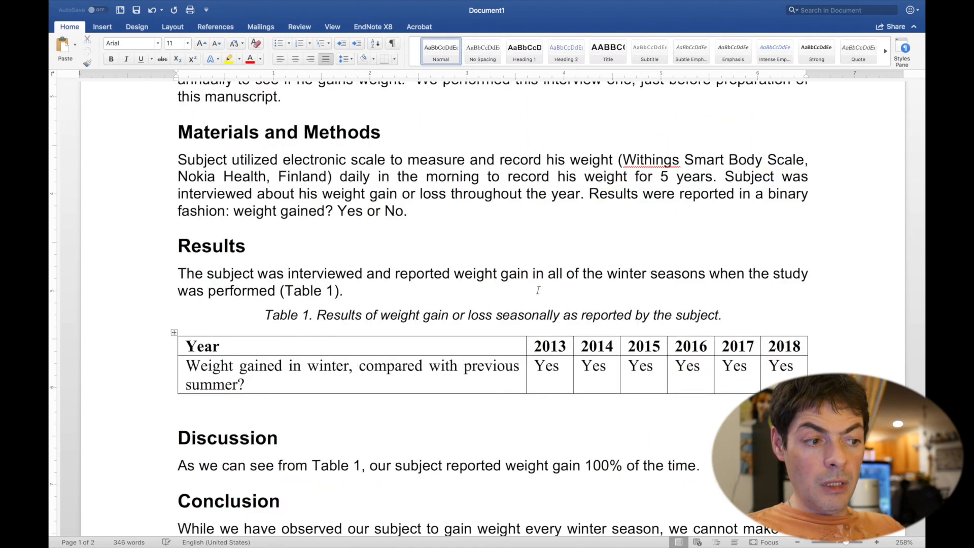
pyautogui.scroll(10, 529, 238)
pyautogui.scroll(-15, 528, 238)
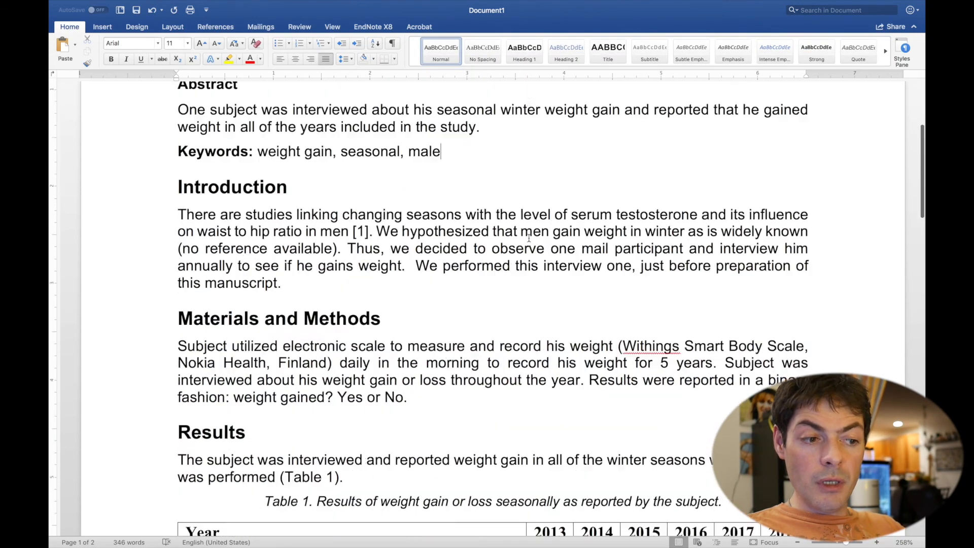
pyautogui.scroll(-10, 529, 238)
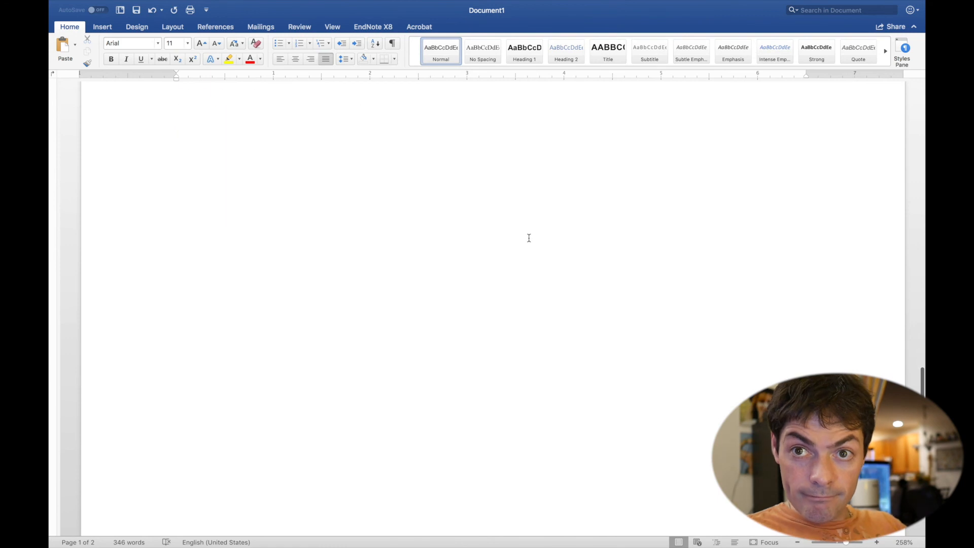
pyautogui.scroll(10, 528, 237)
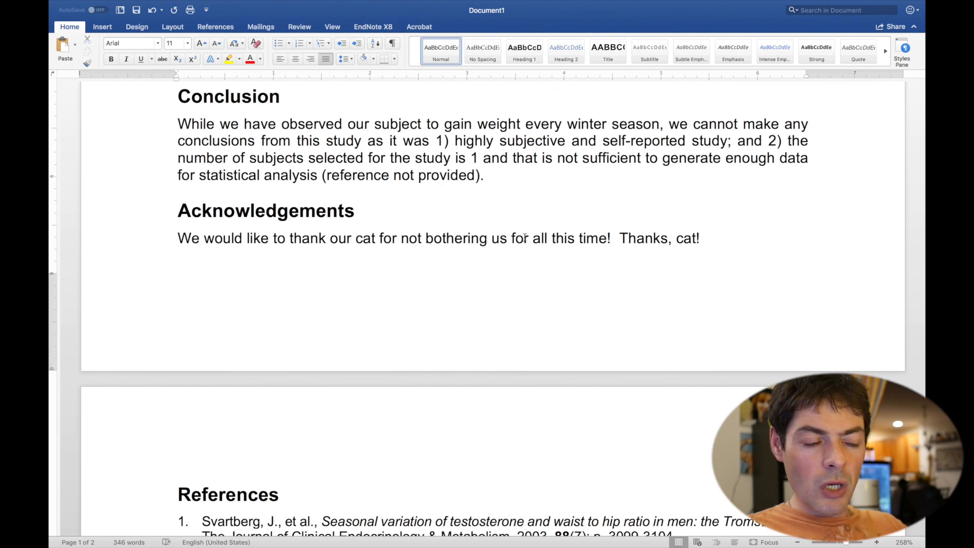
pyautogui.scroll(8, 525, 237)
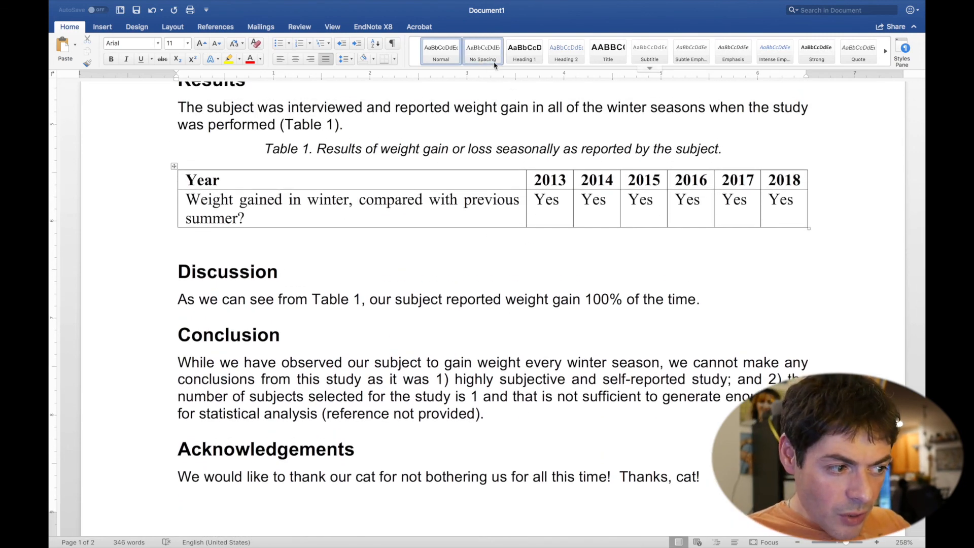
# Apply the Normal style to both rows of Table 1, briefly trying No Spacing
pyautogui.moveTo(130, 180); pyautogui.dragTo(163, 224)
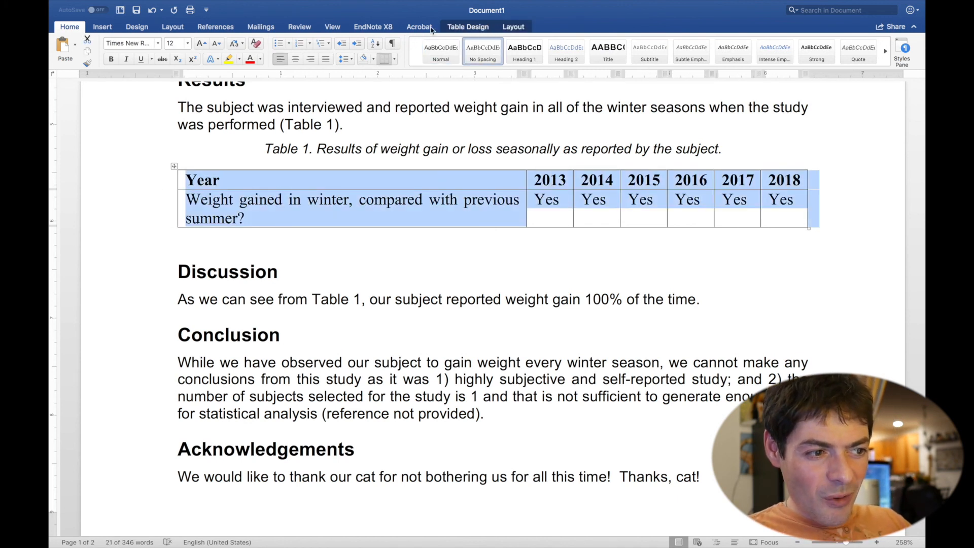
pyautogui.click(441, 49)
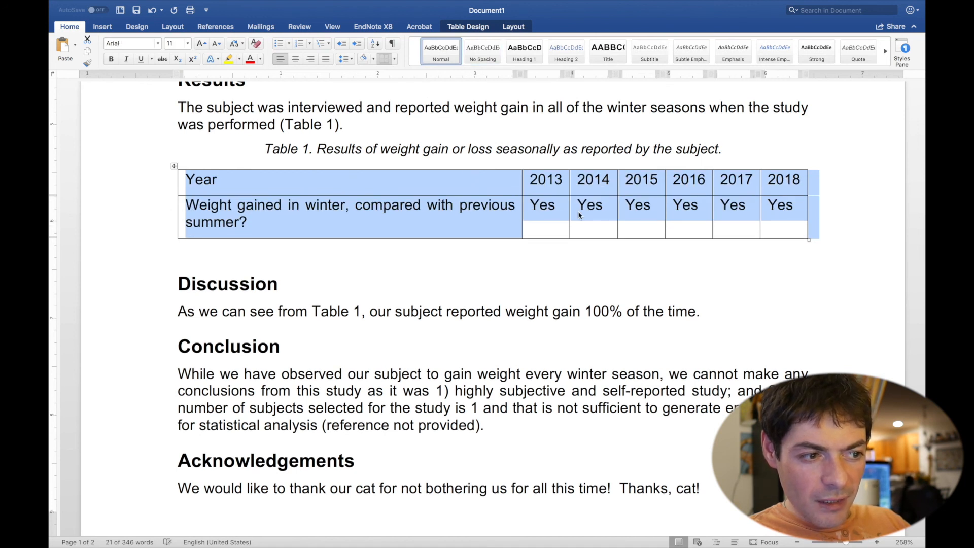
pyautogui.click(492, 49)
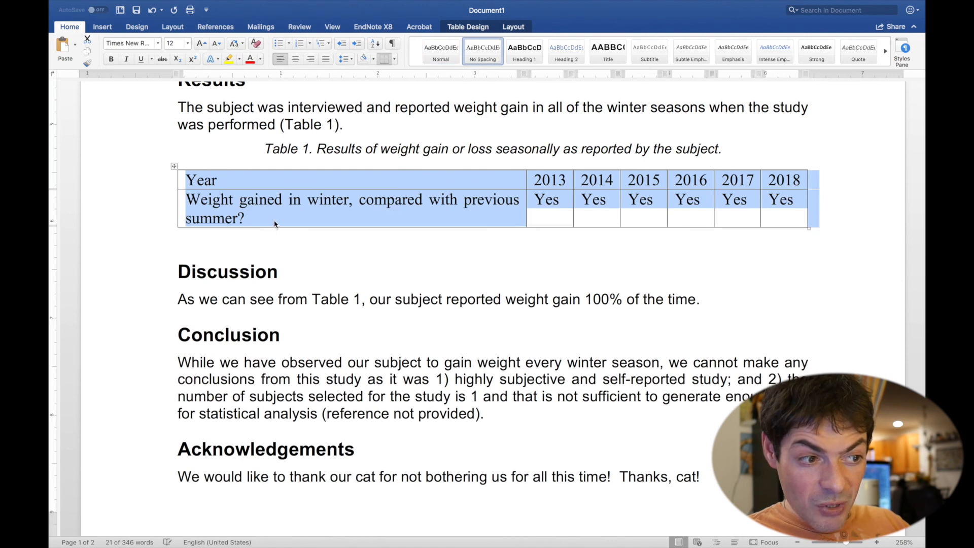
pyautogui.click(443, 49)
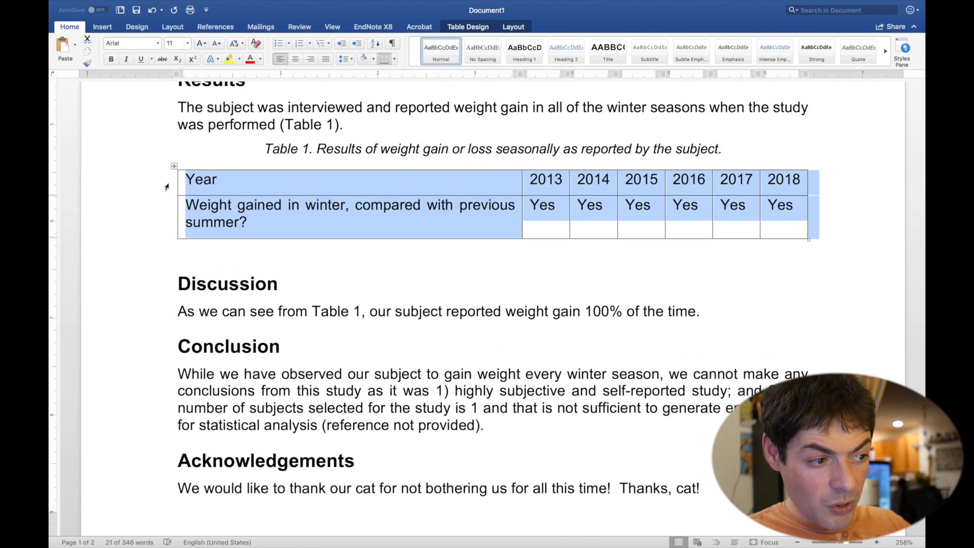
# Make the Year header row of Table 1 bold
pyautogui.click(163, 186)
pyautogui.press('super+b')
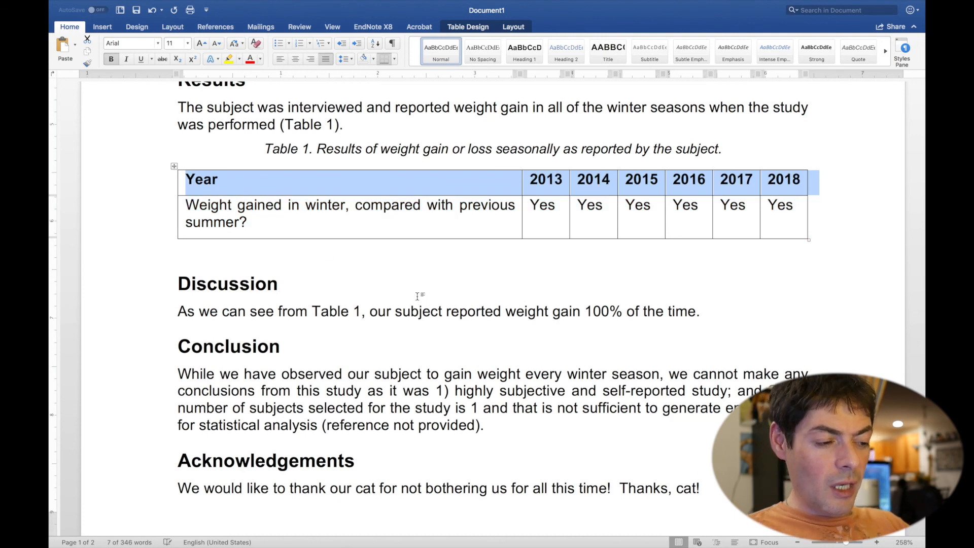
pyautogui.click(424, 263)
pyautogui.scroll(-5, 429, 259)
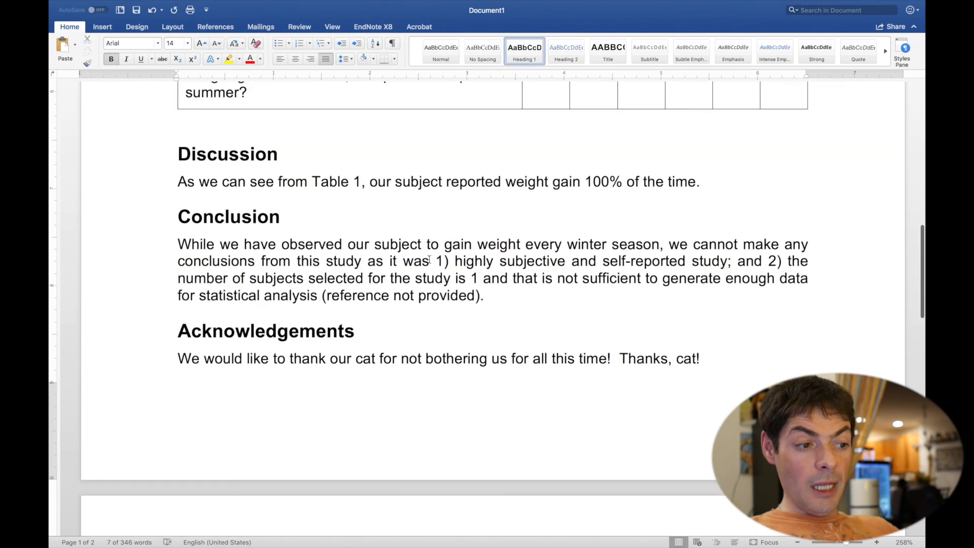
pyautogui.scroll(-12, 429, 259)
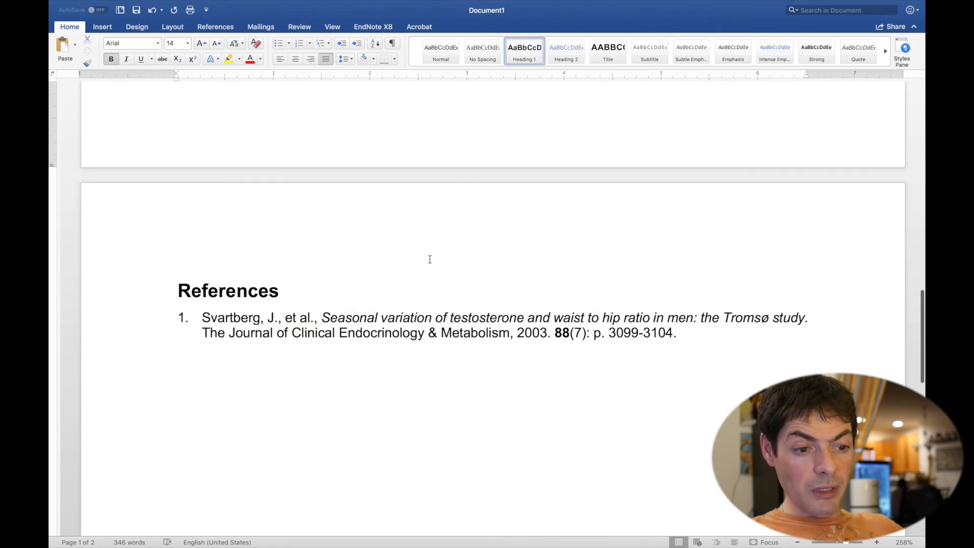
pyautogui.scroll(-5, 430, 259)
pyautogui.scroll(20, 430, 259)
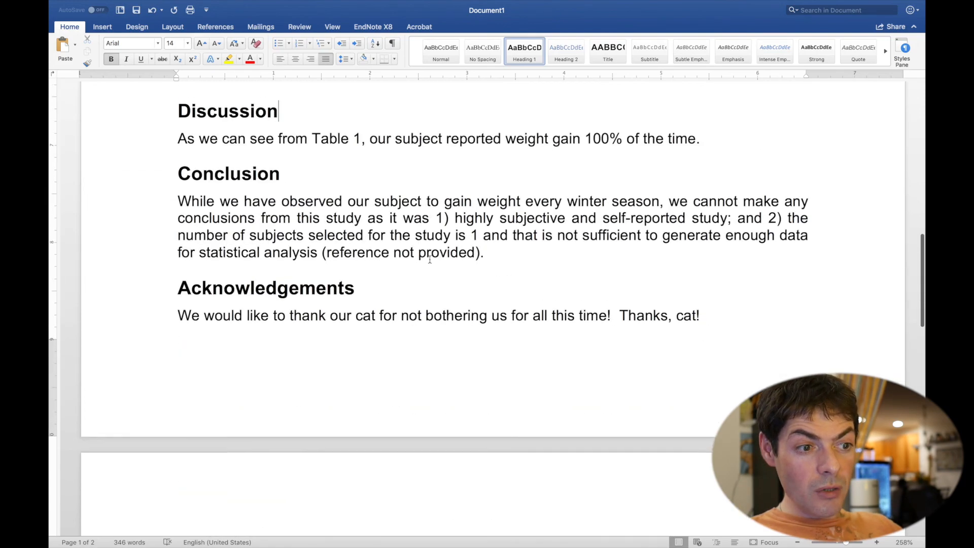